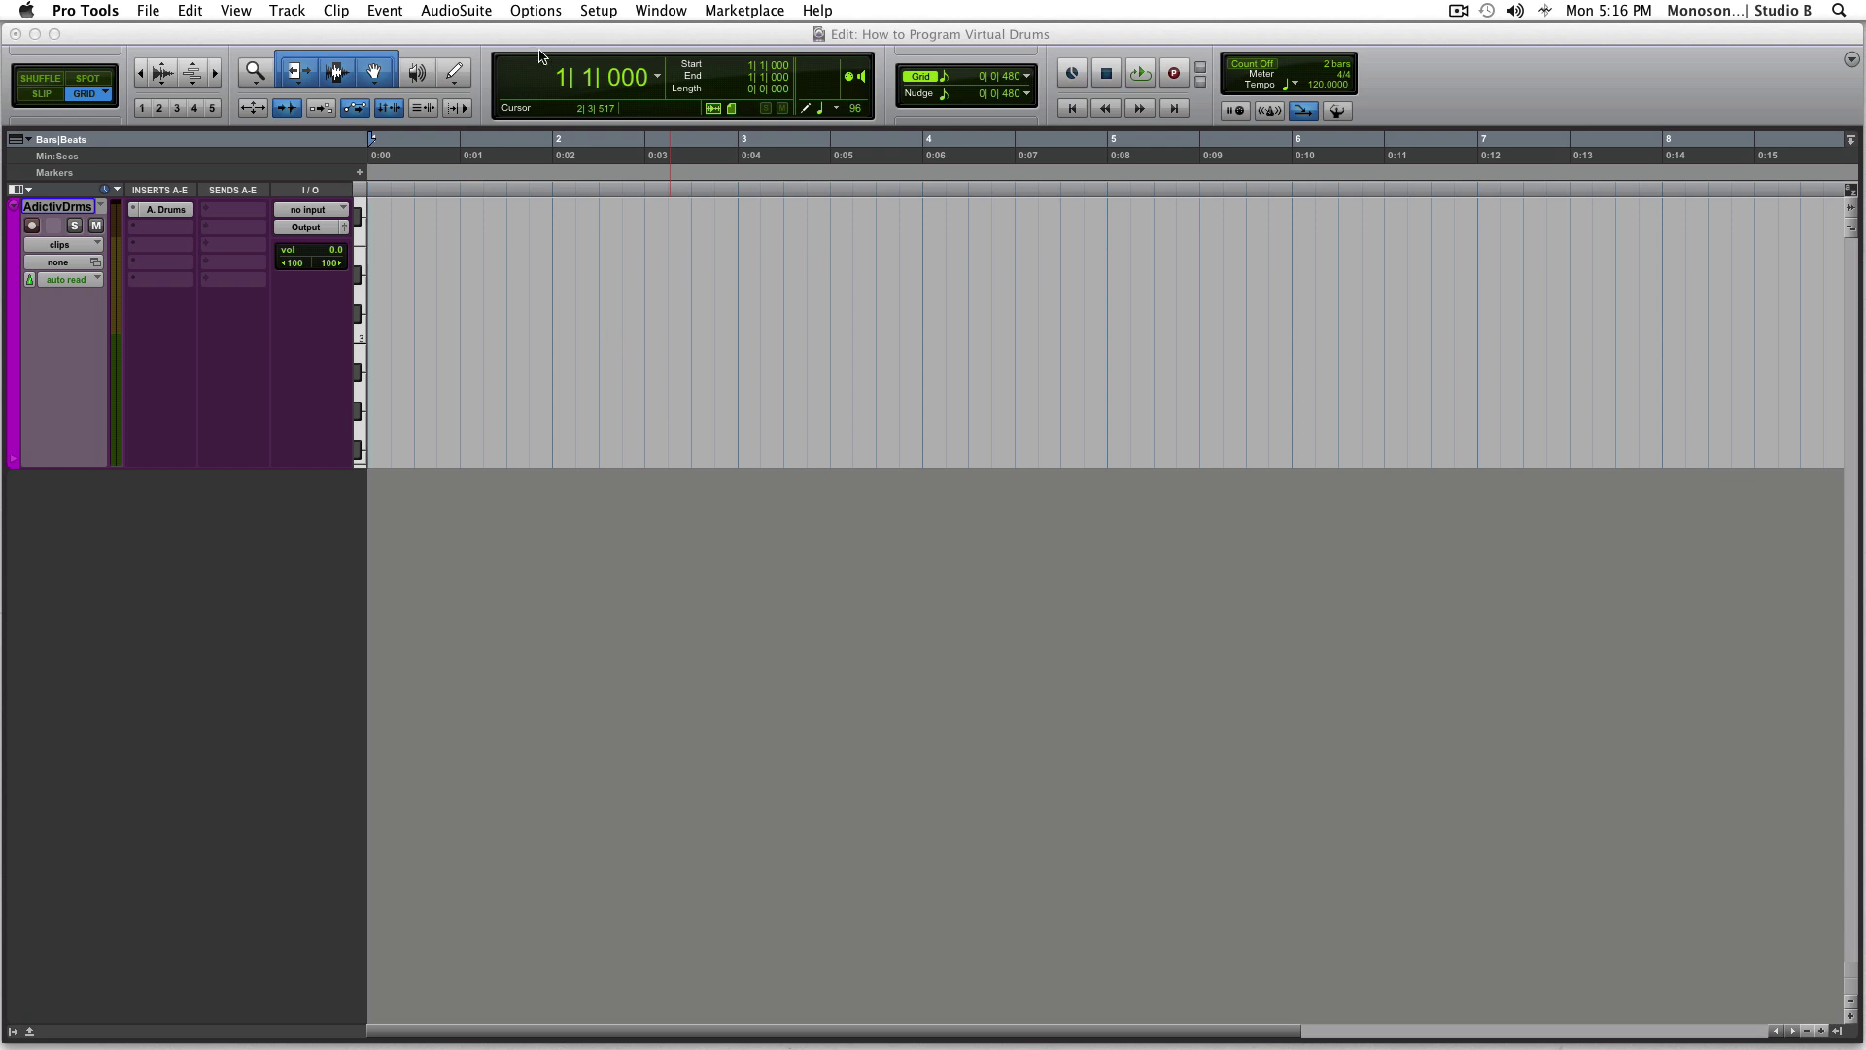
Consolidate bar 1 of the AdictivDrms track into an empty MIDI clip, Addictive Drums-11
left_click(533, 38)
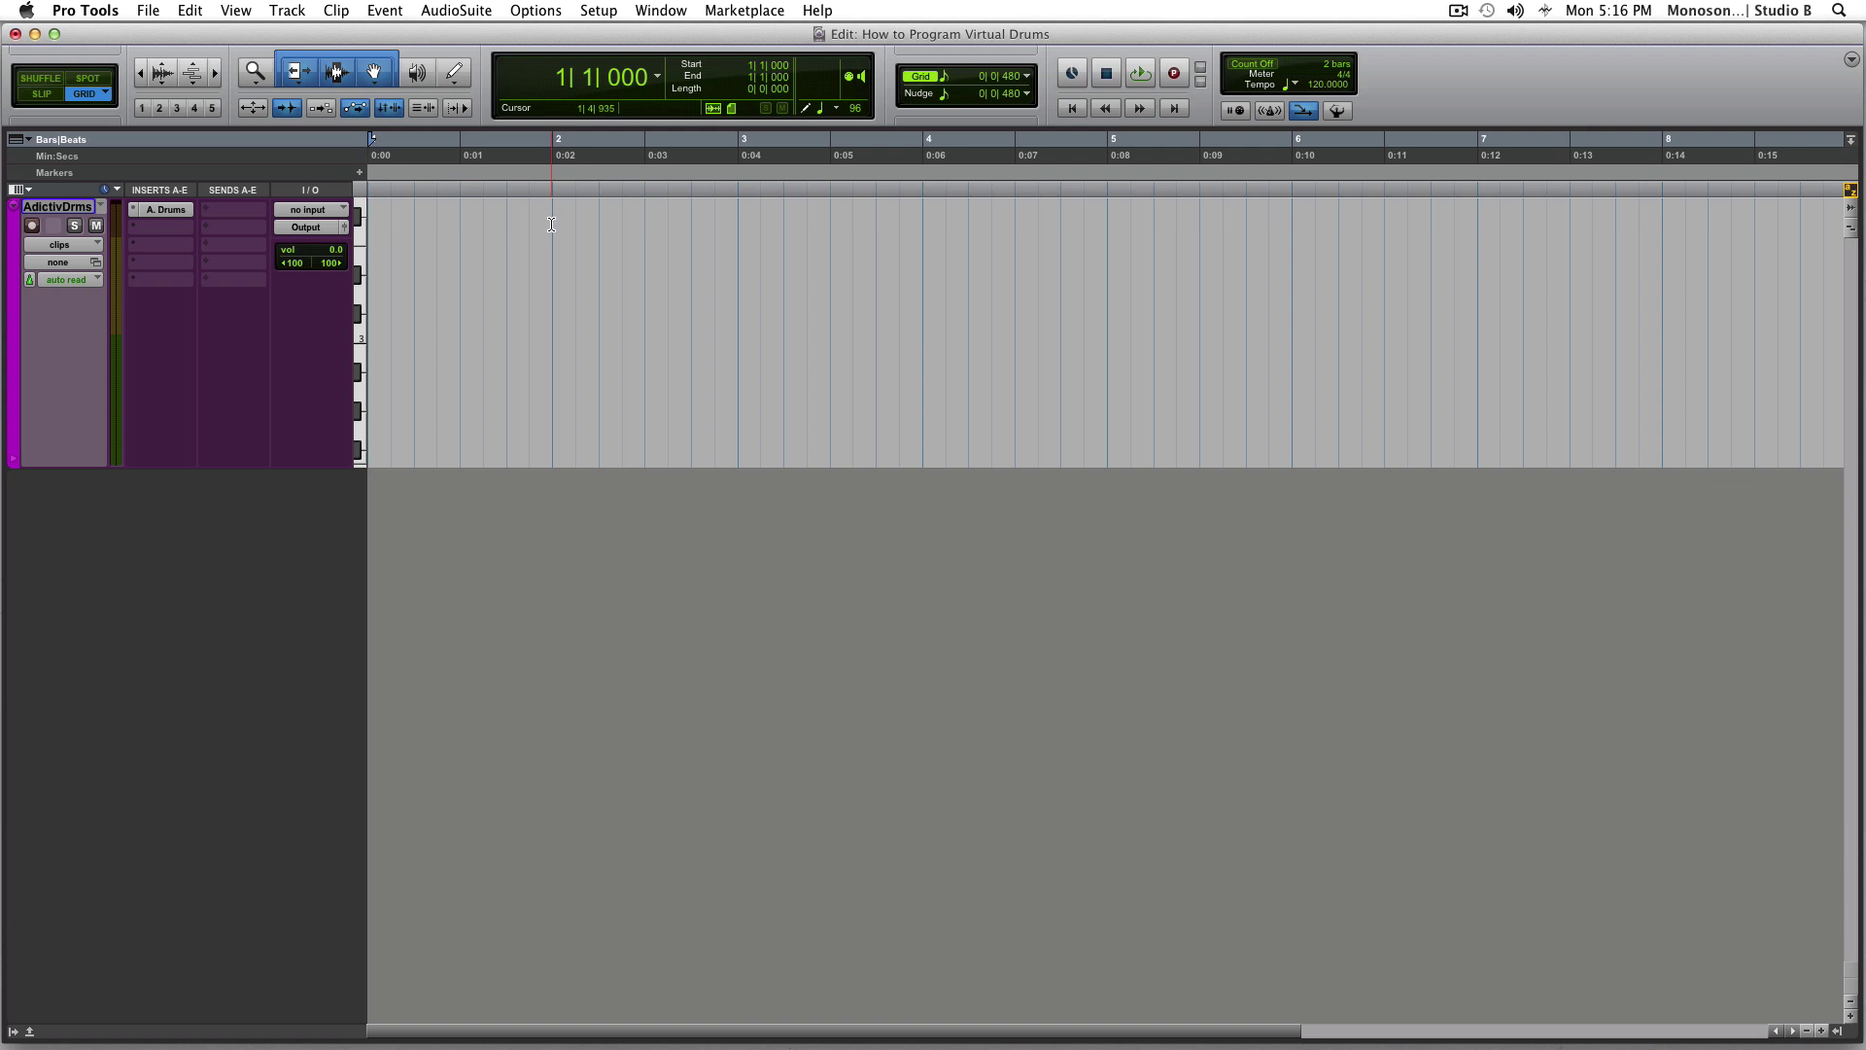
left_click_drag(551, 225, 309, 251)
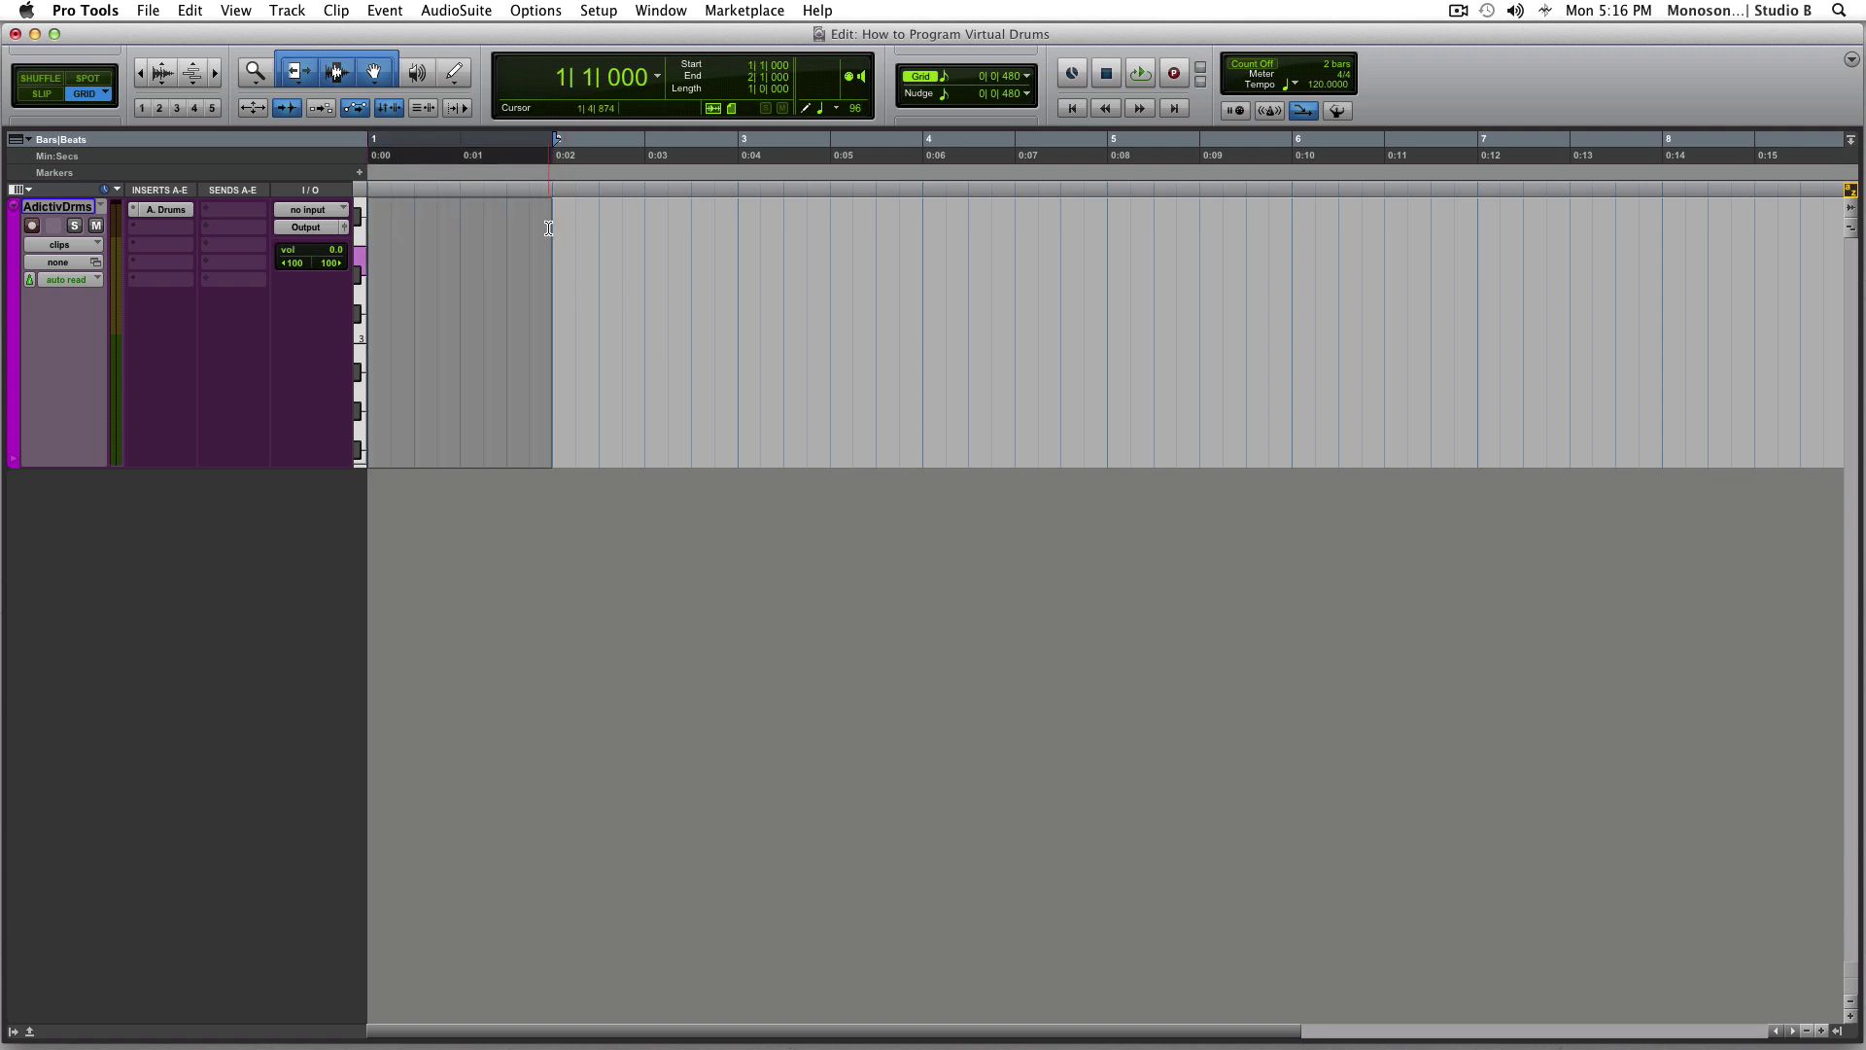
left_click(287, 11)
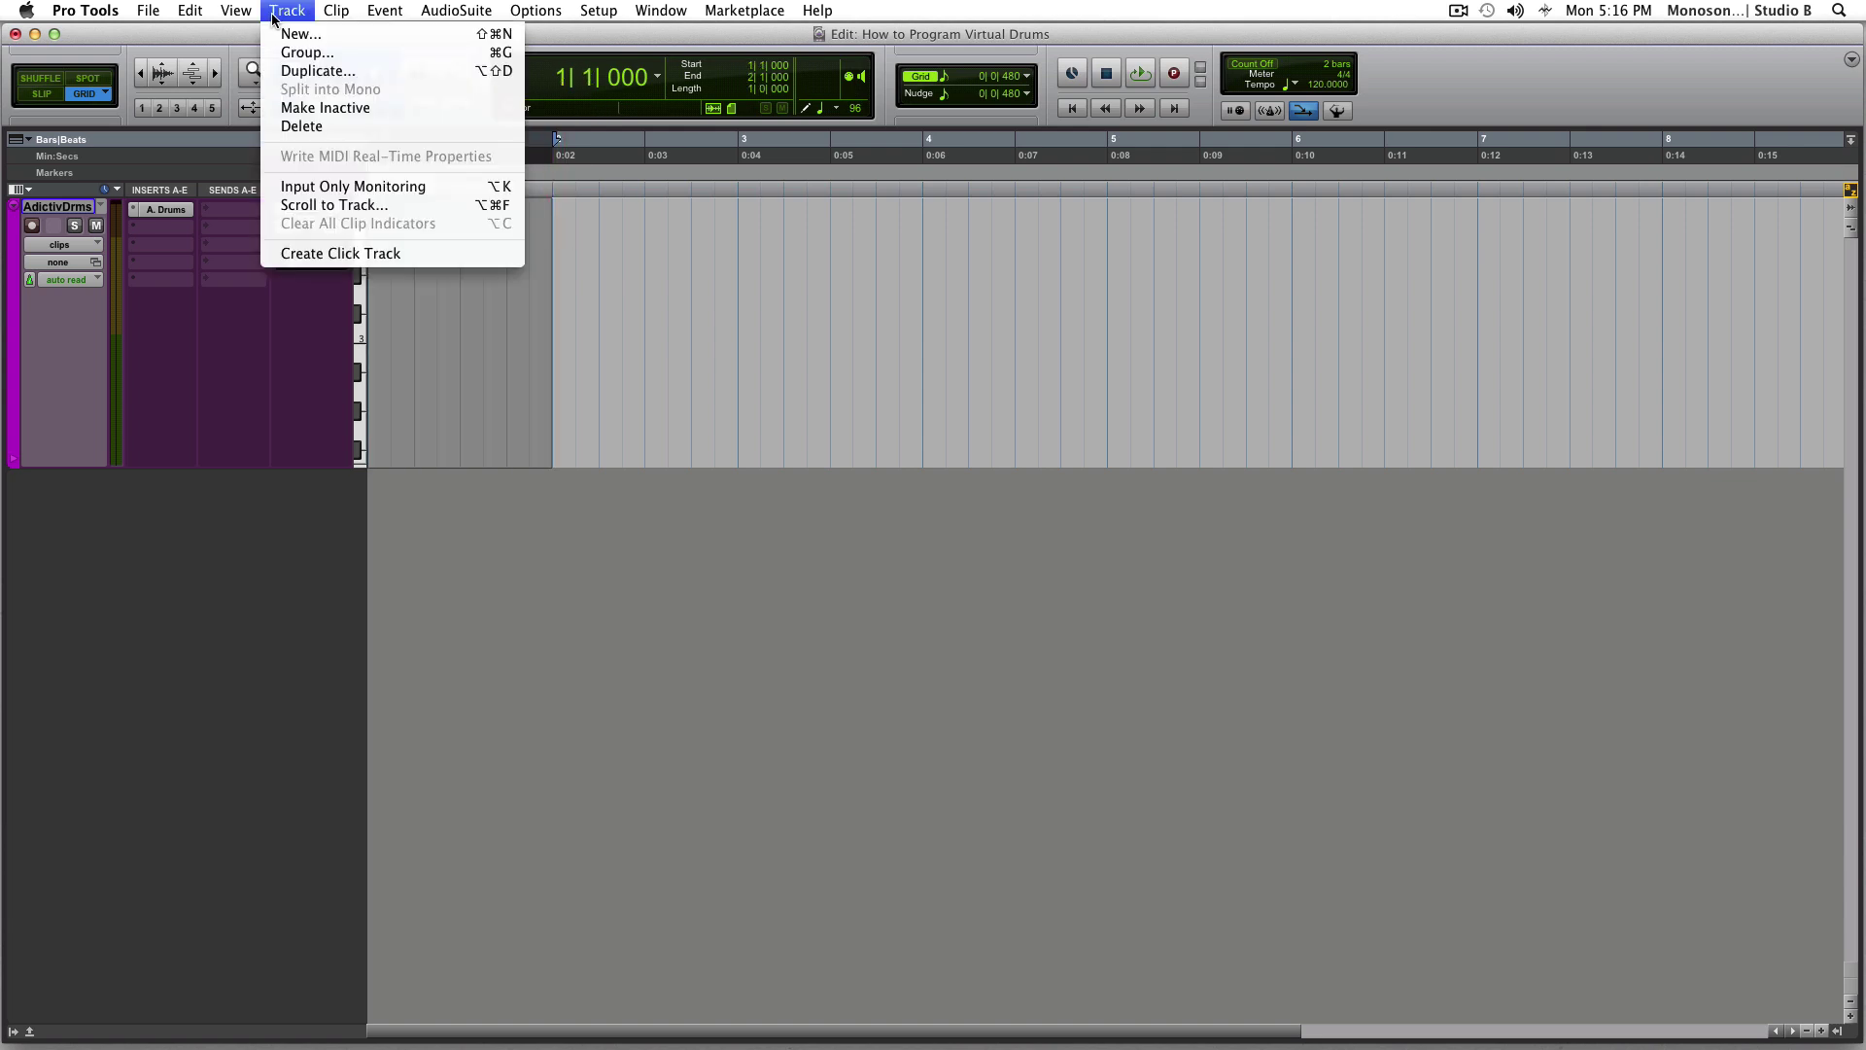
mouse_move(190, 11)
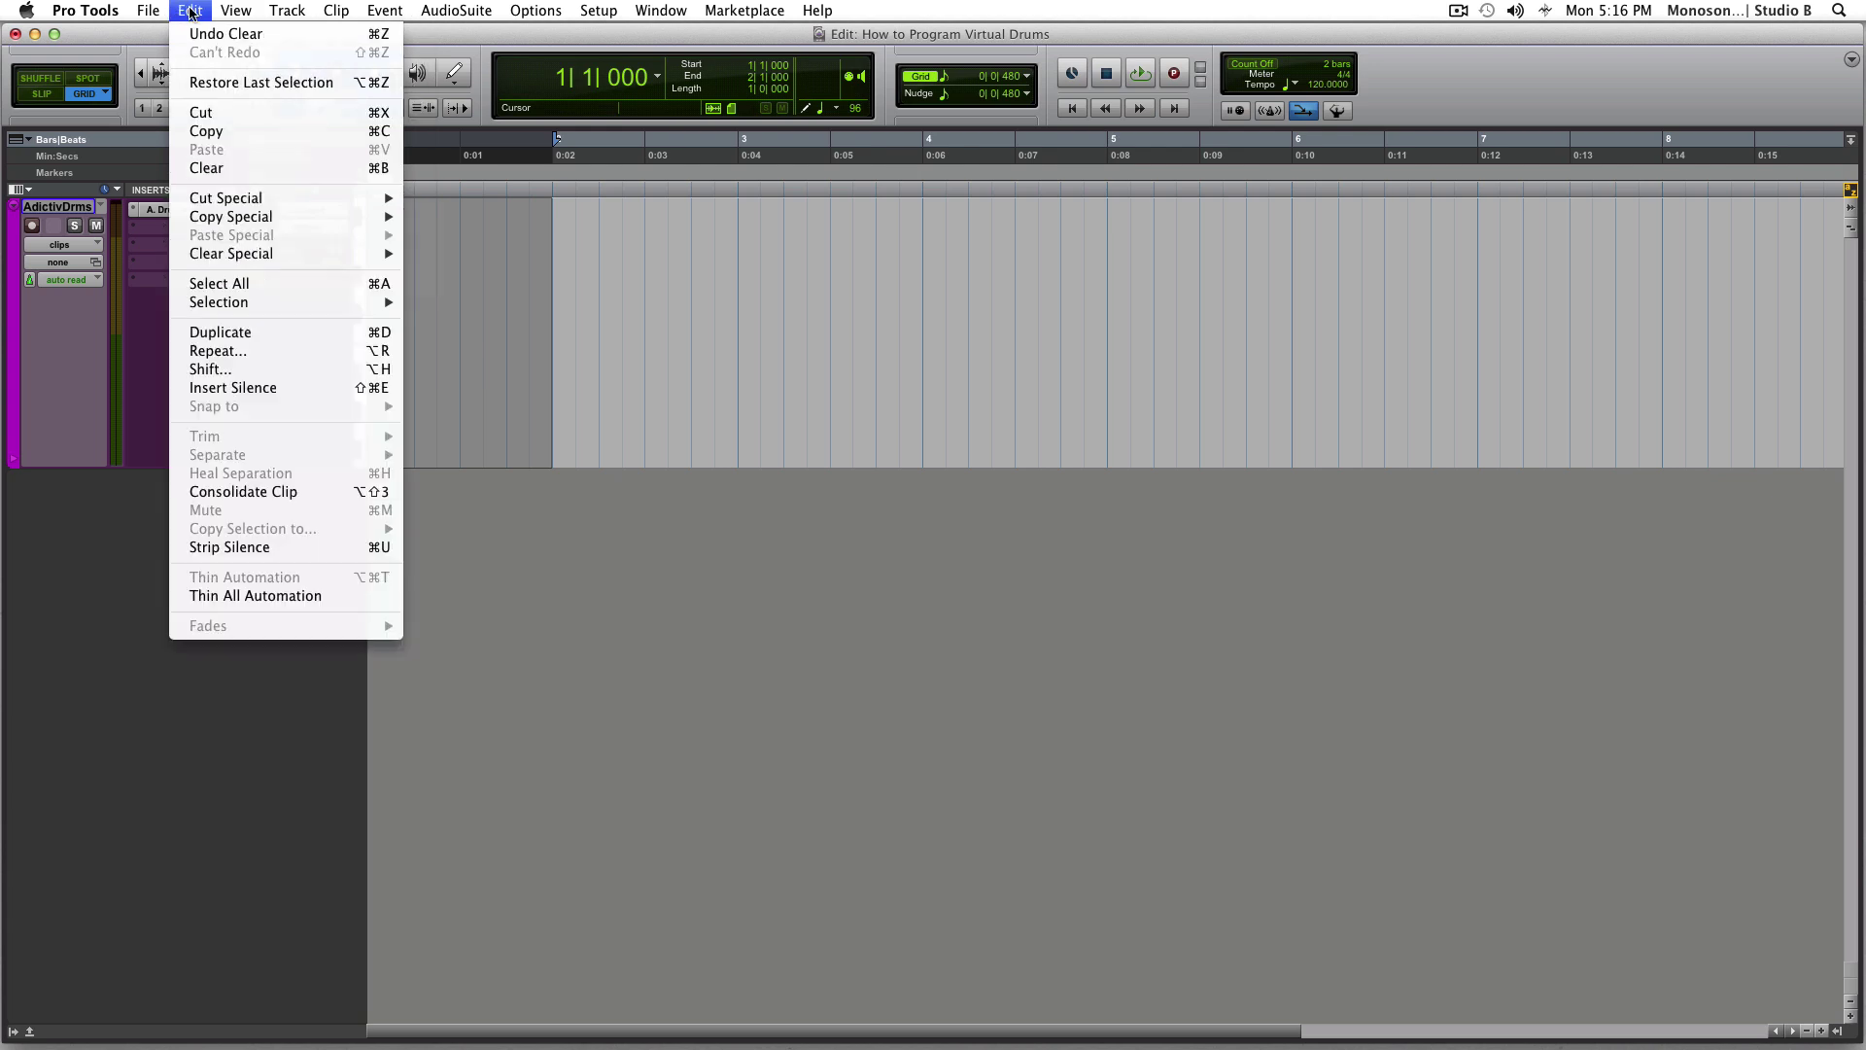
left_click(343, 493)
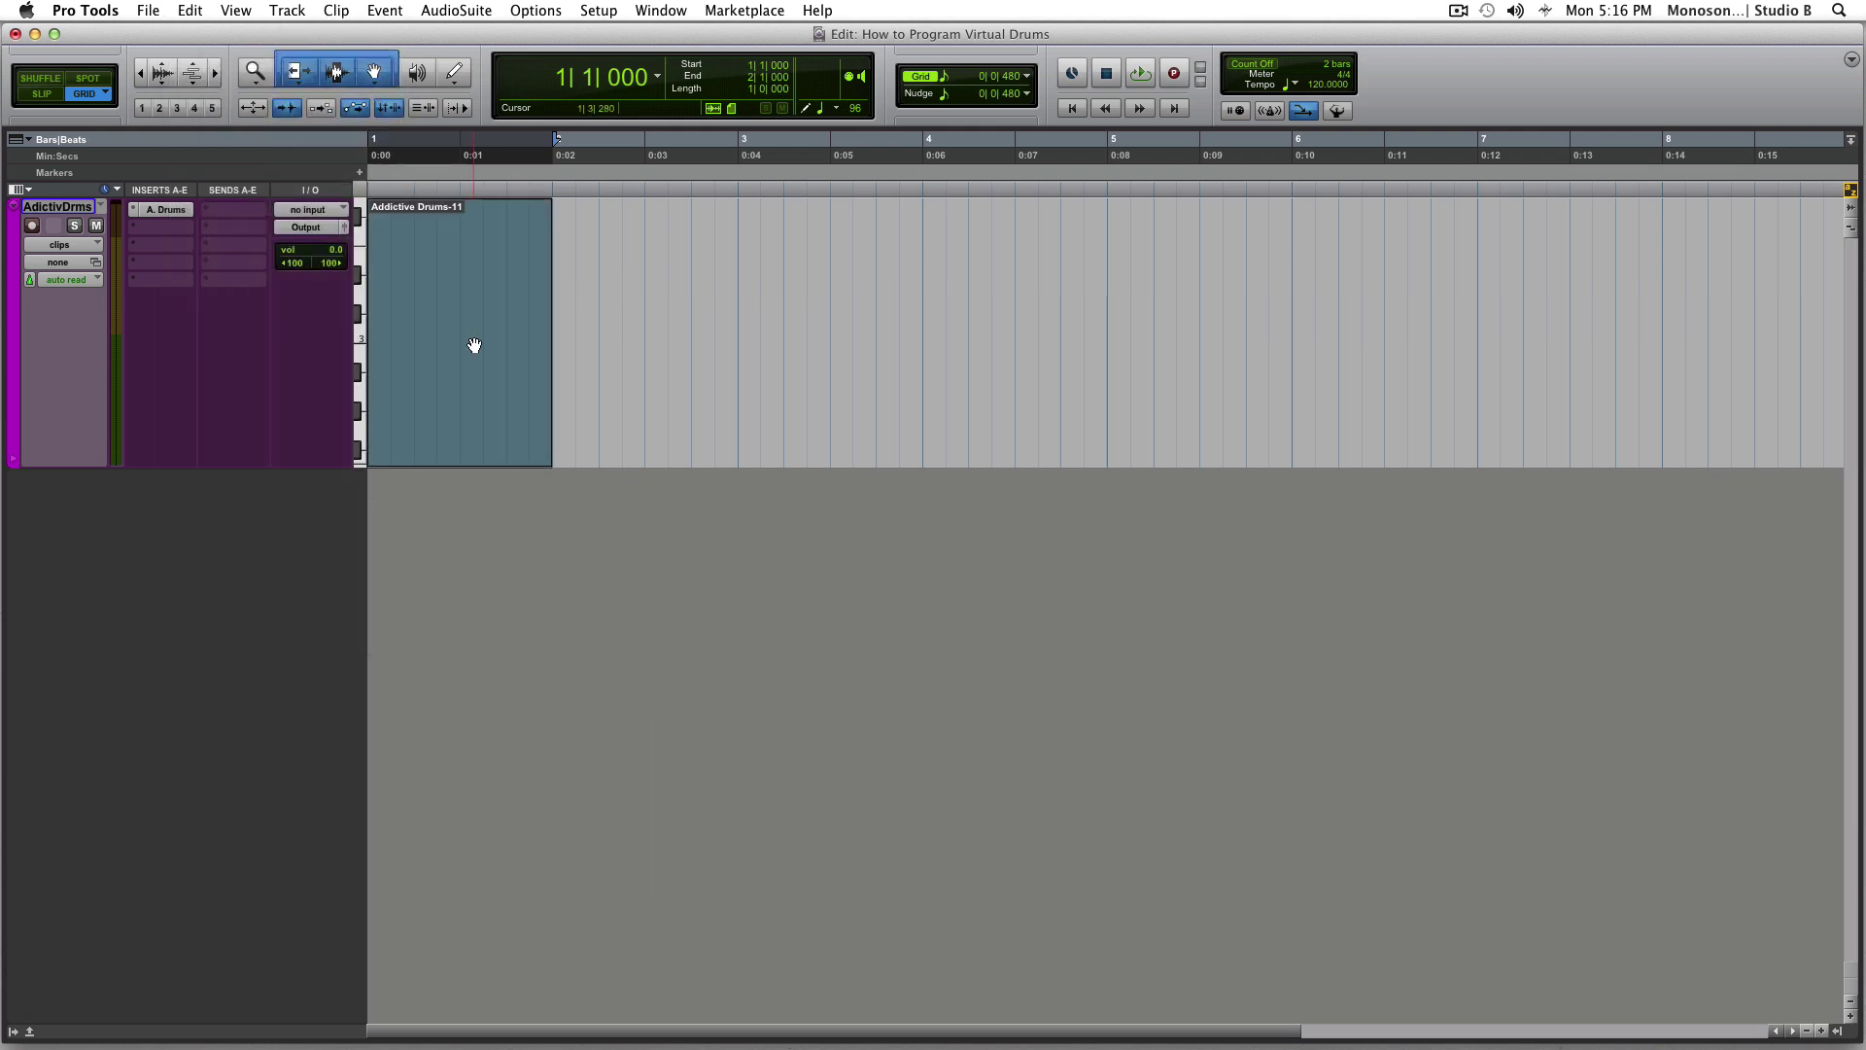
Open the clip in the MIDI Editor, scrolled down to C1, with the Pencil tool active
double_click(457, 396)
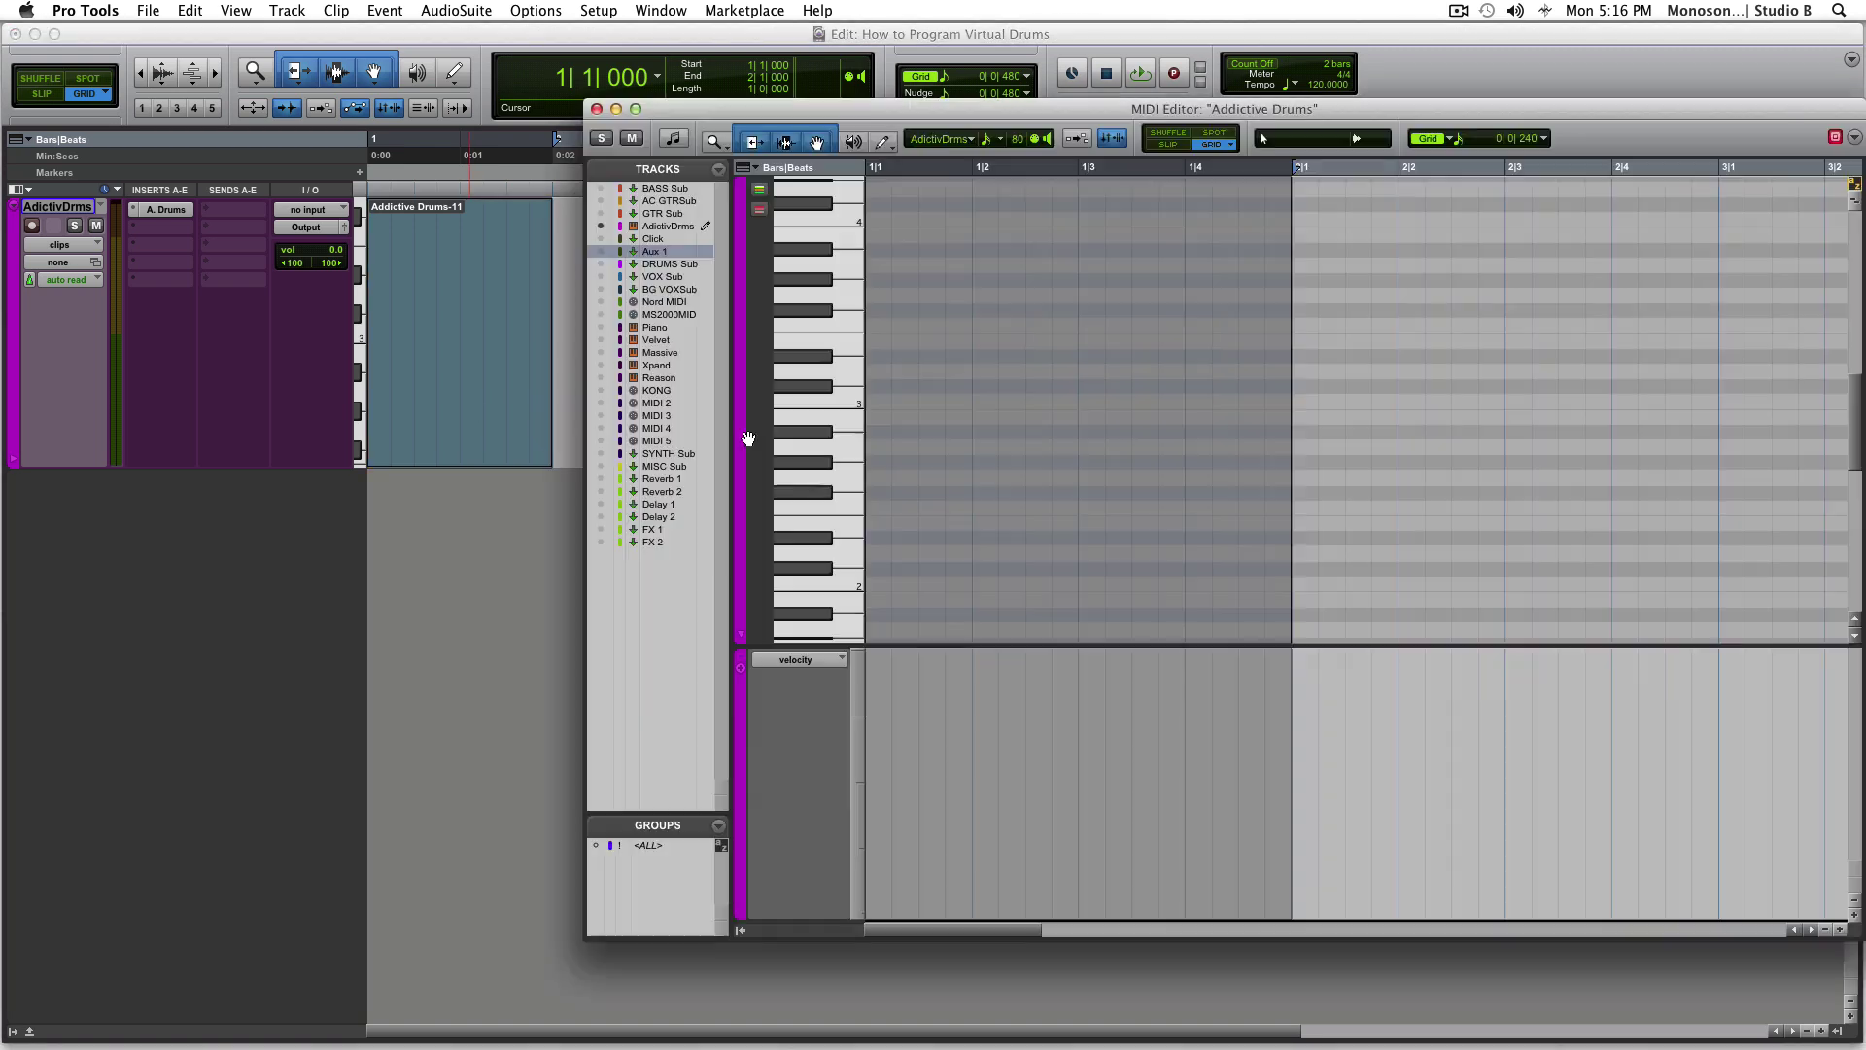
scroll(911, 456, "down", 2)
scroll(911, 456, "down", 5)
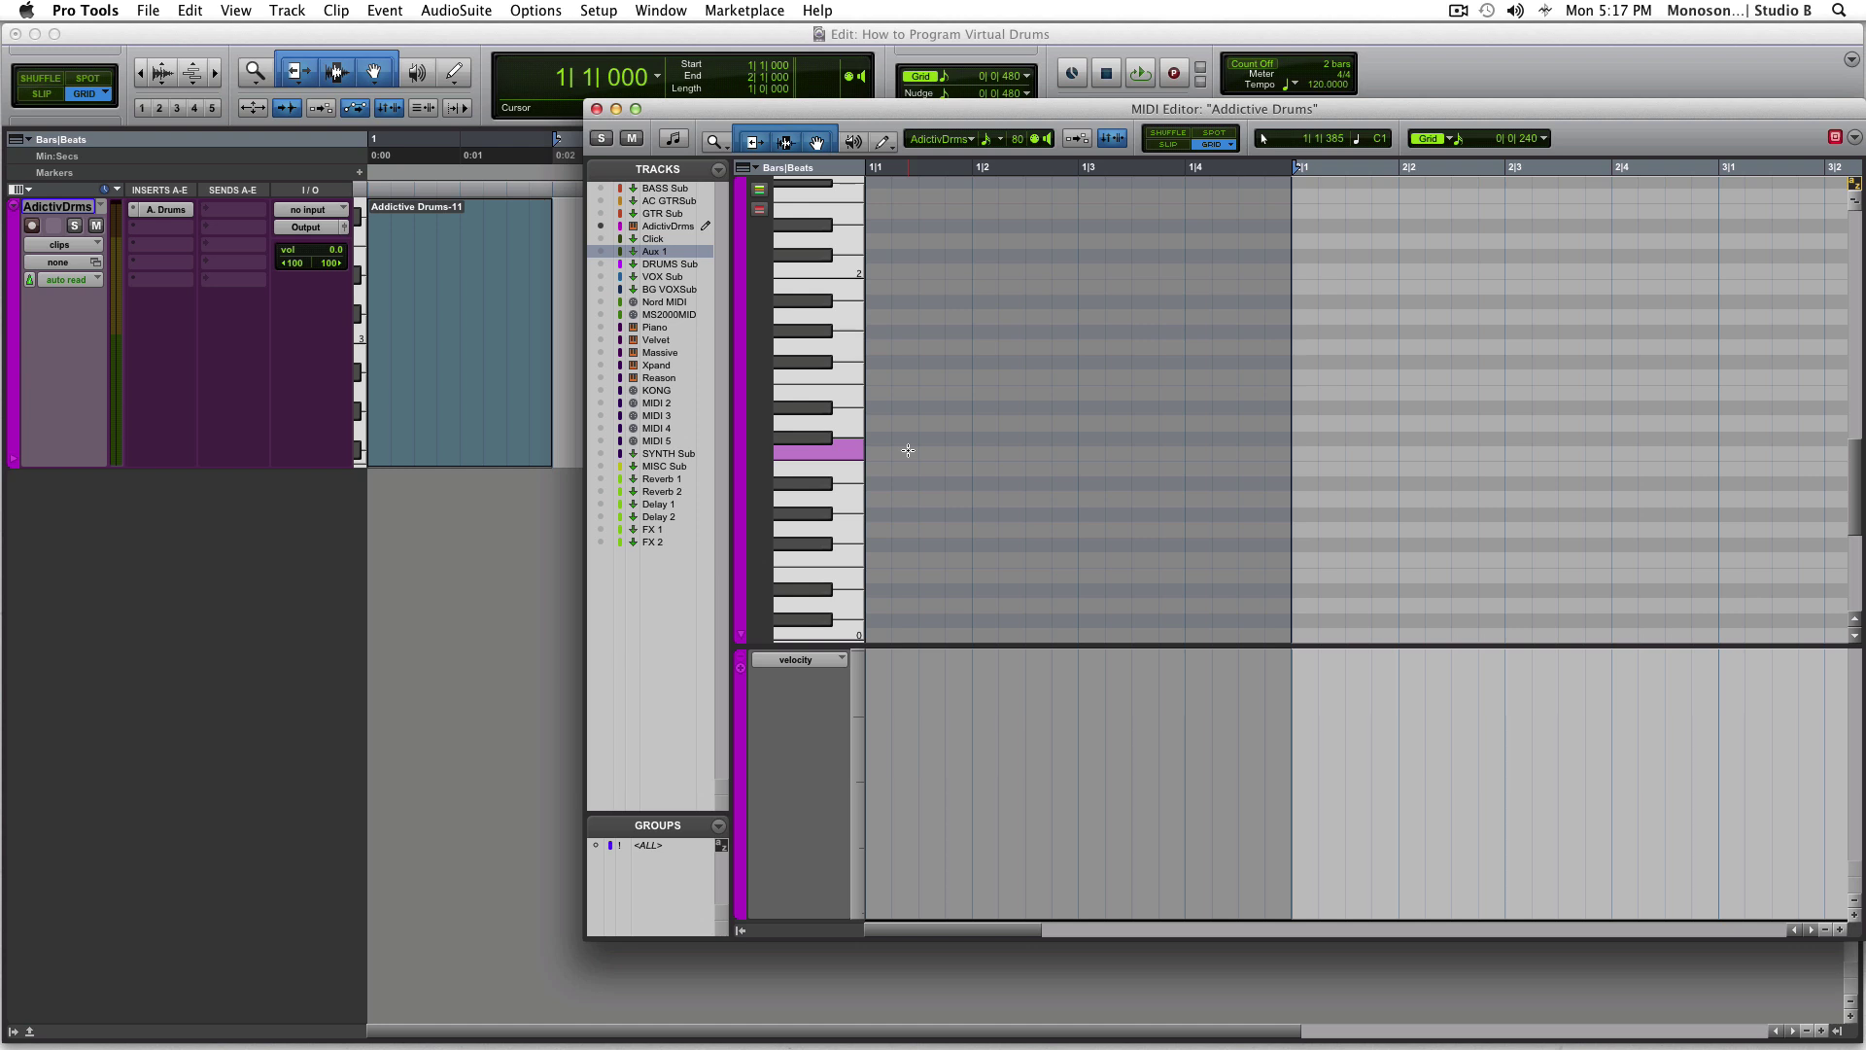
key("ctrl")
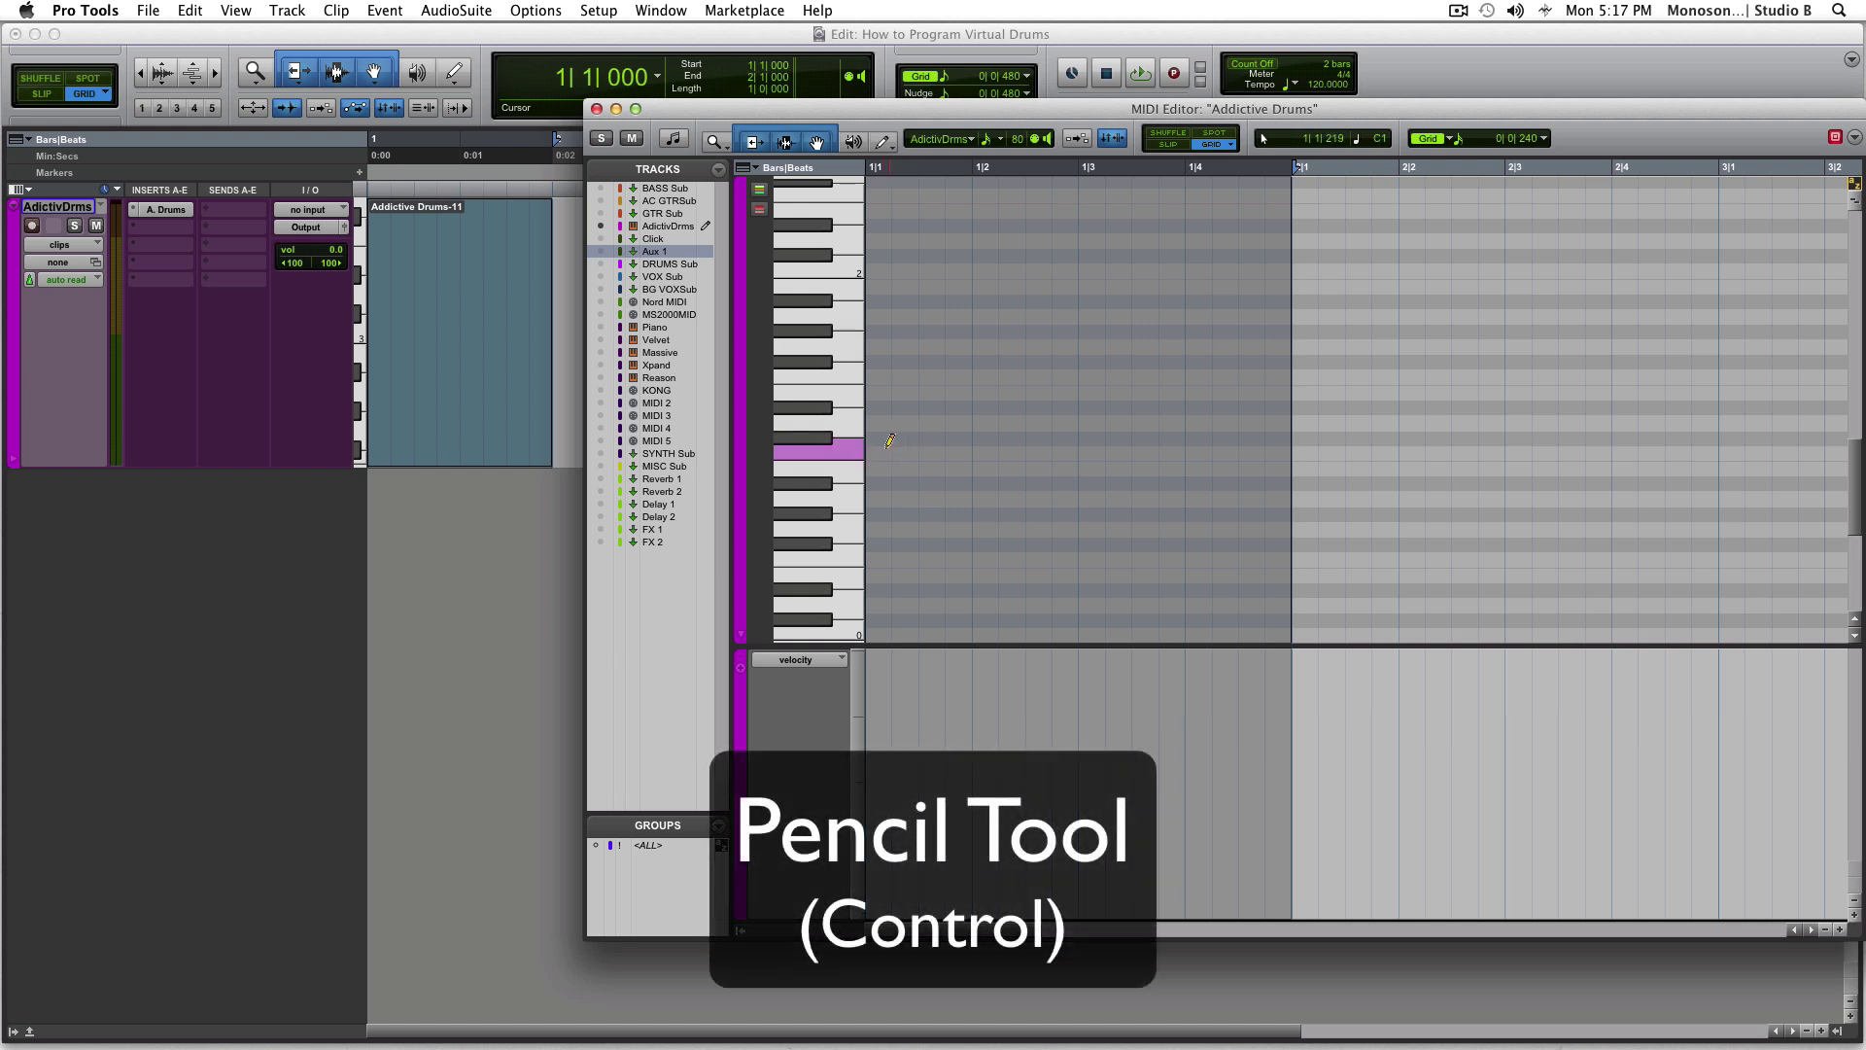
left_click(883, 141)
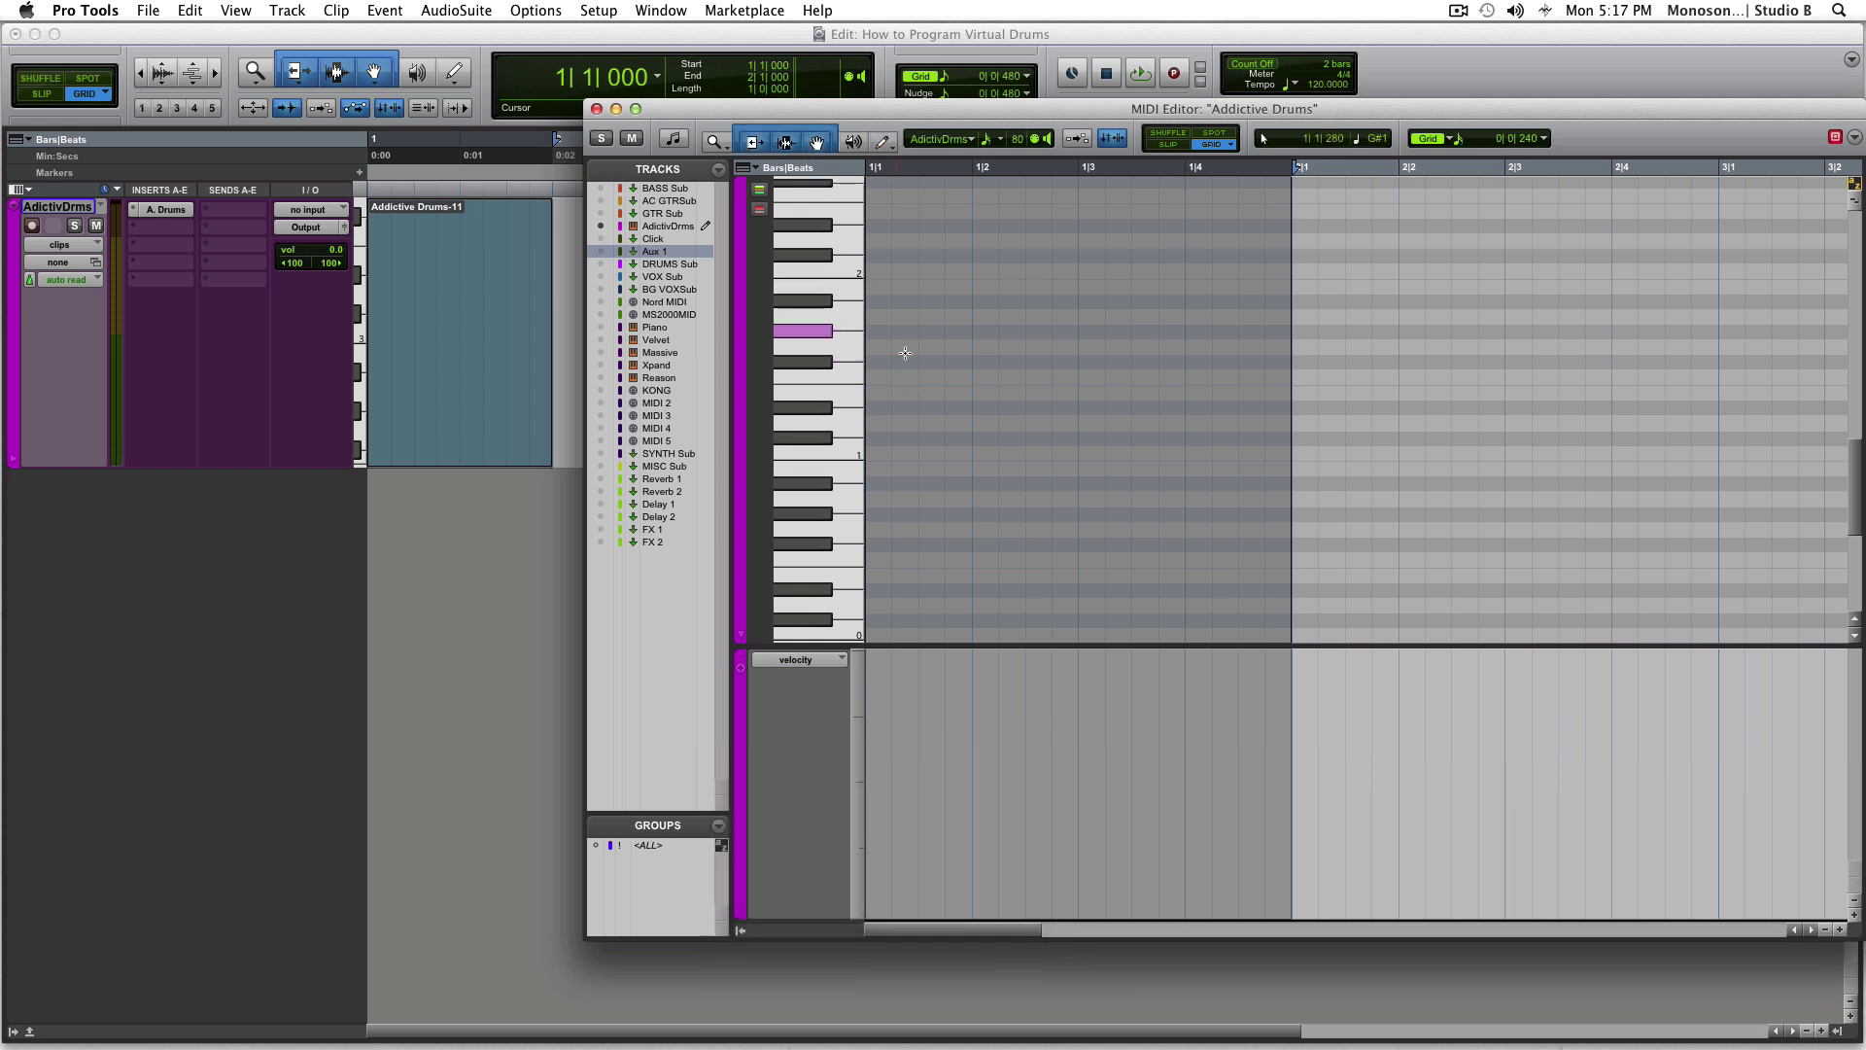
Pencil in C1 notes on beats 1, 2, 3 and 4 of bar 1
left_click(881, 451)
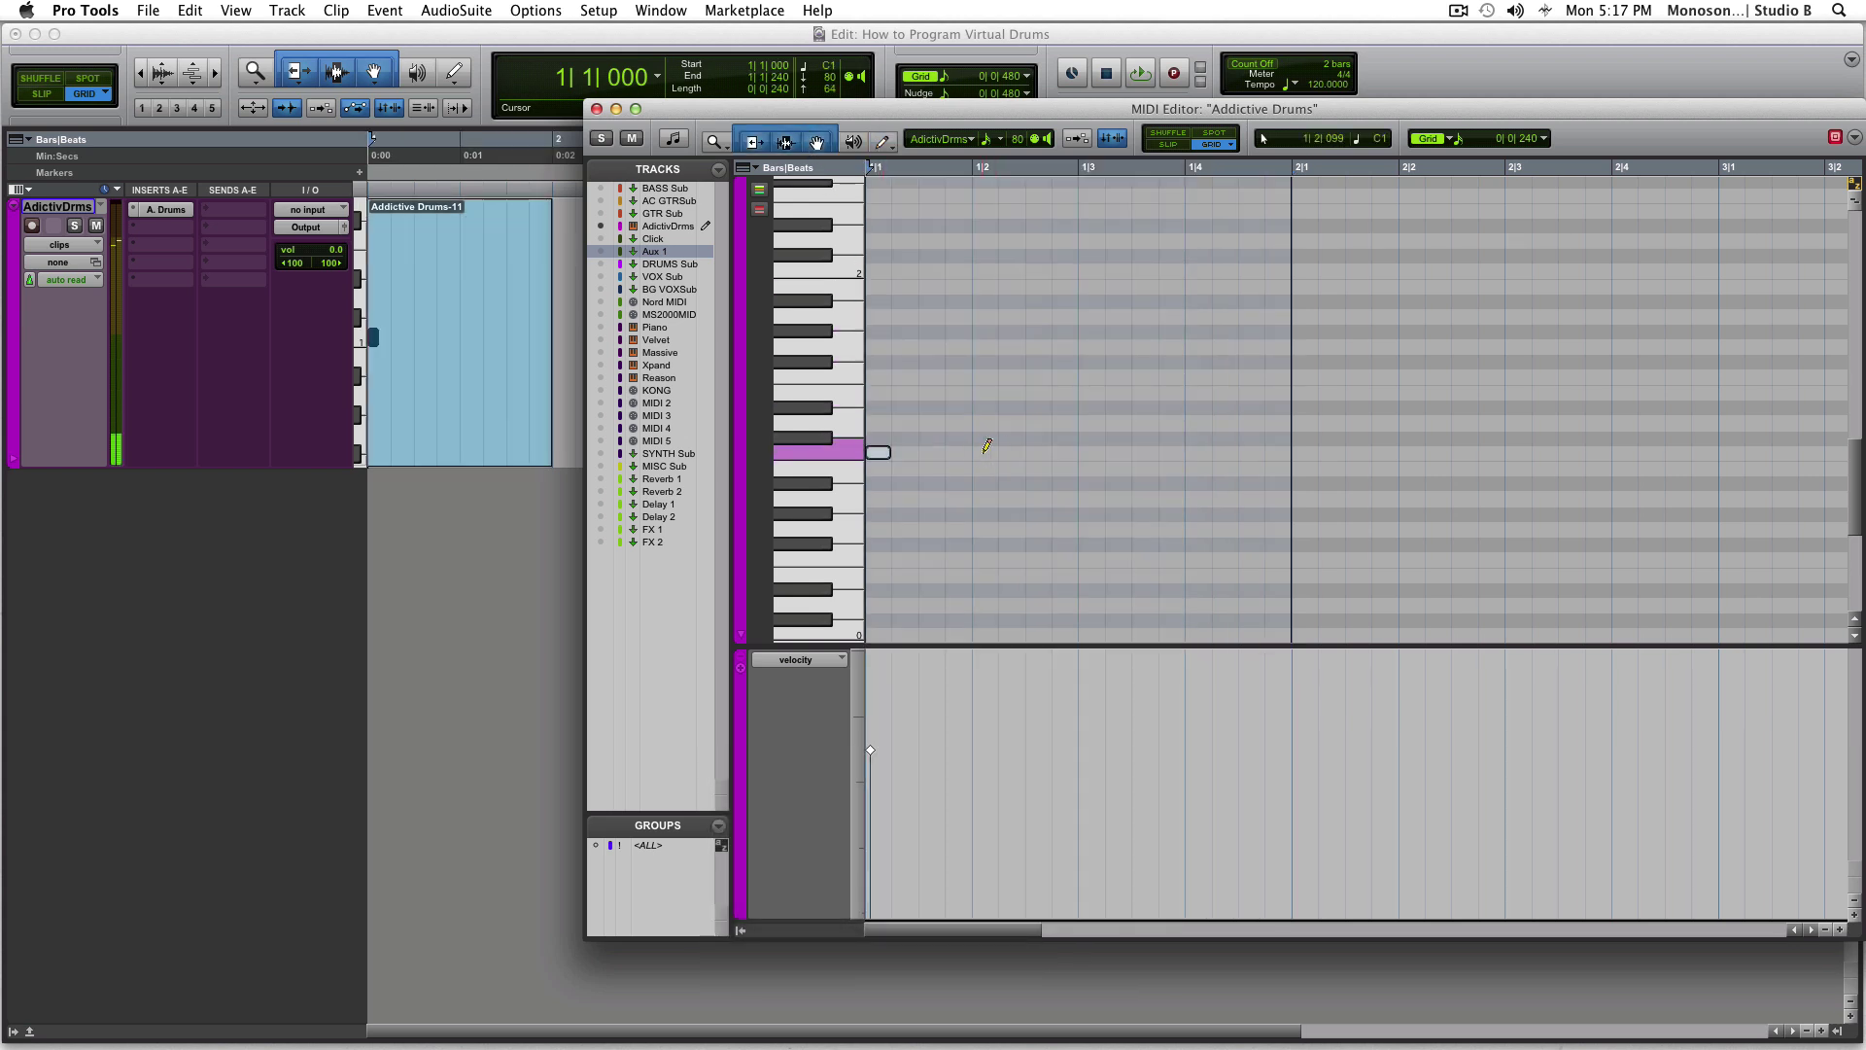
left_click(984, 452)
left_click(1090, 452)
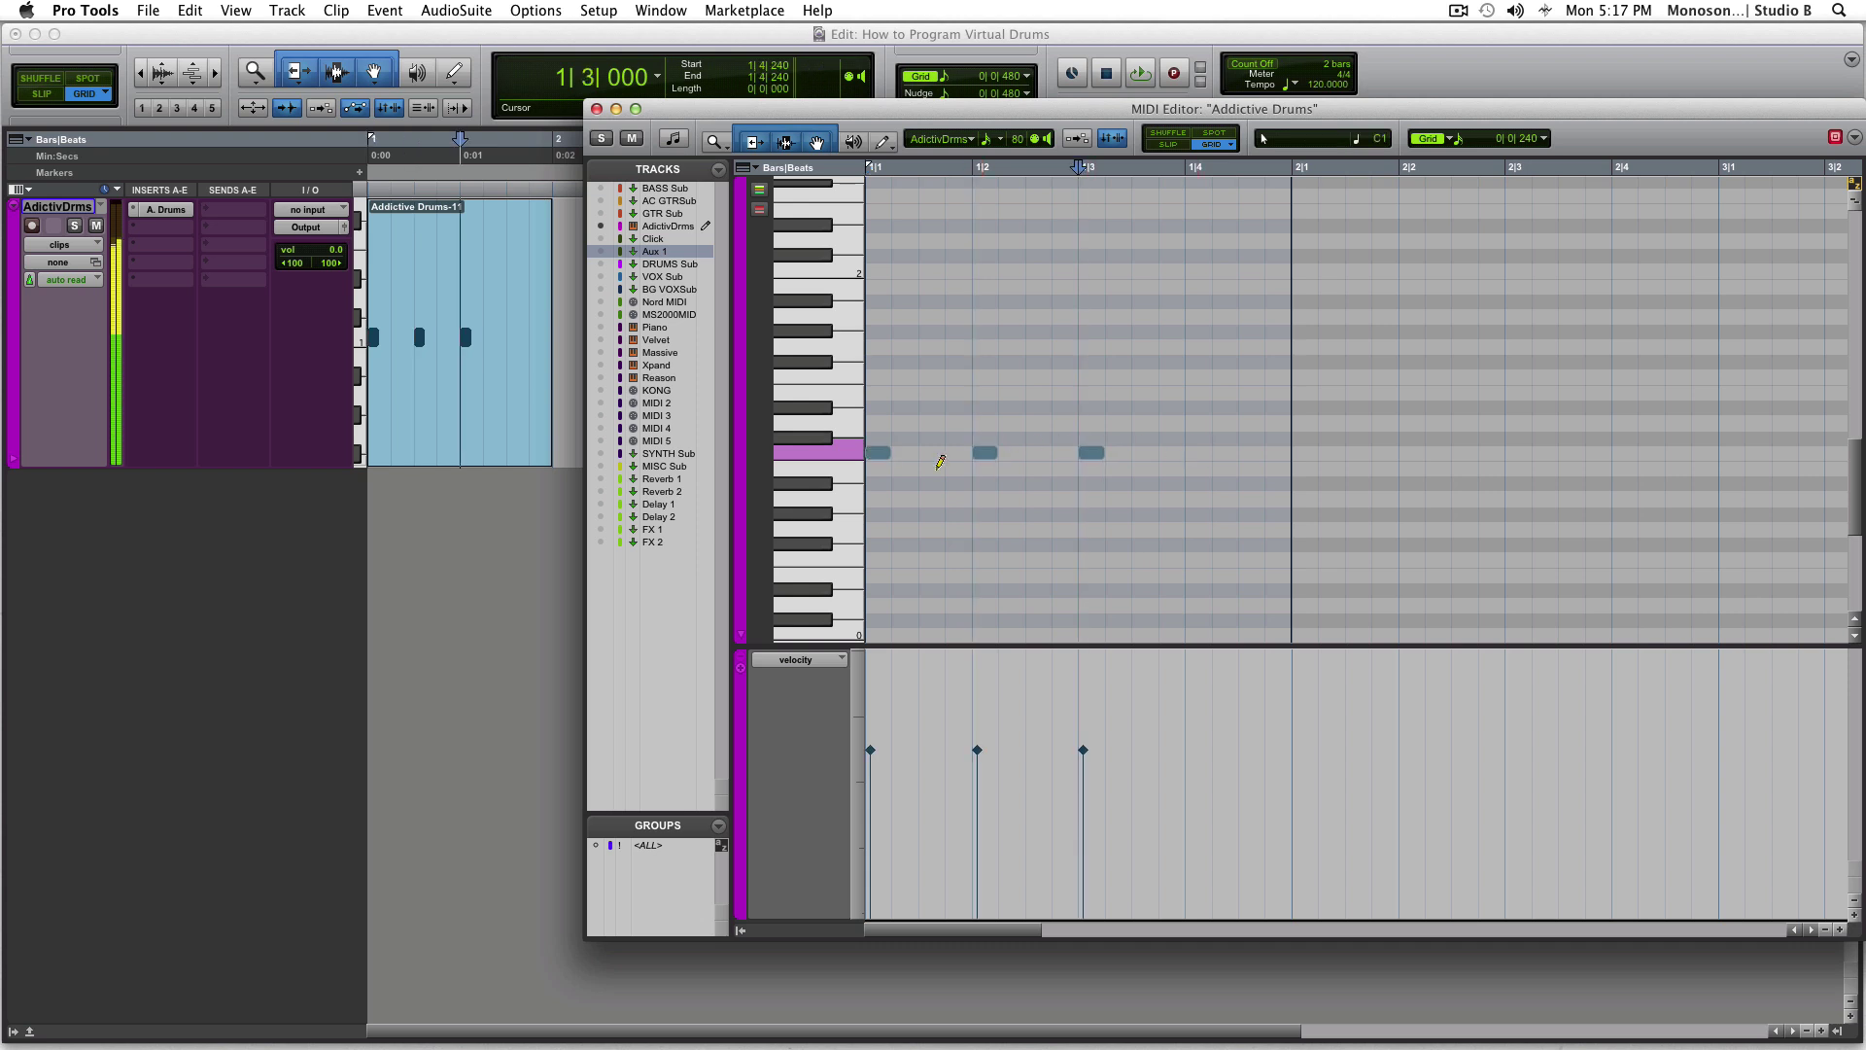
left_click(1197, 452)
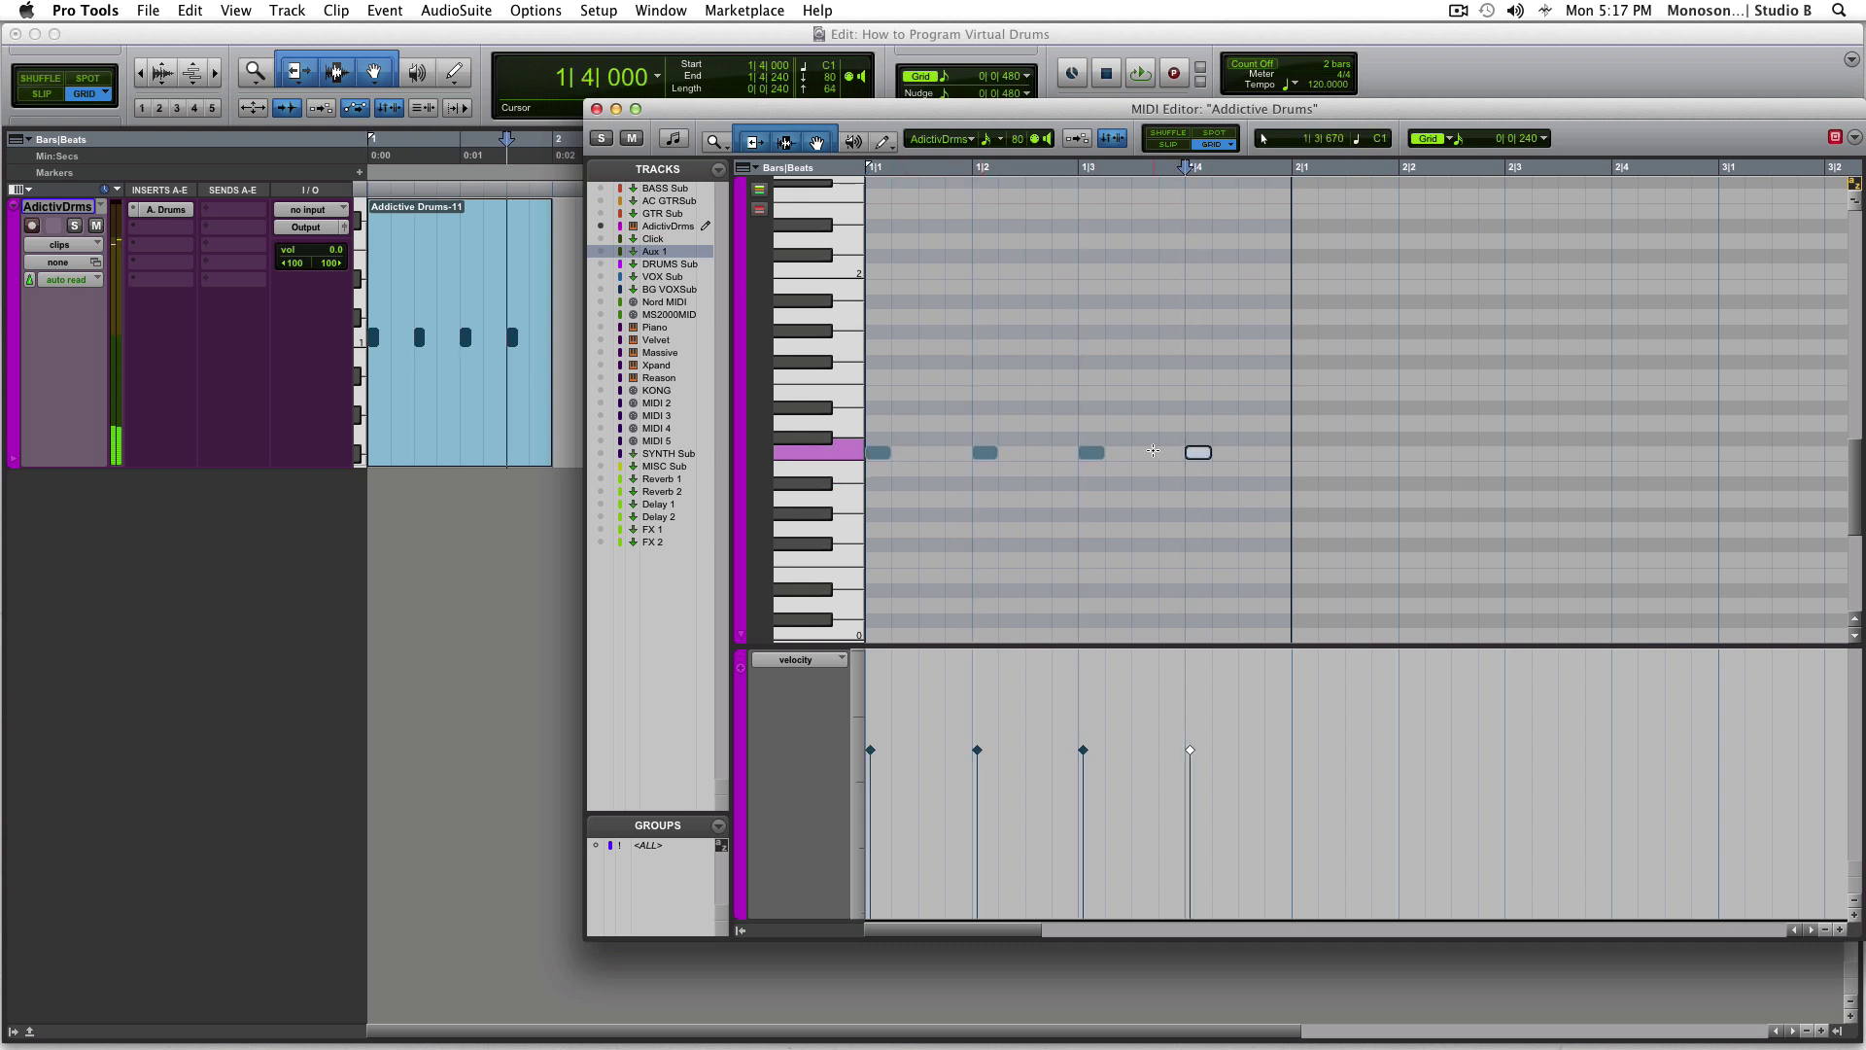
left_click(1546, 140)
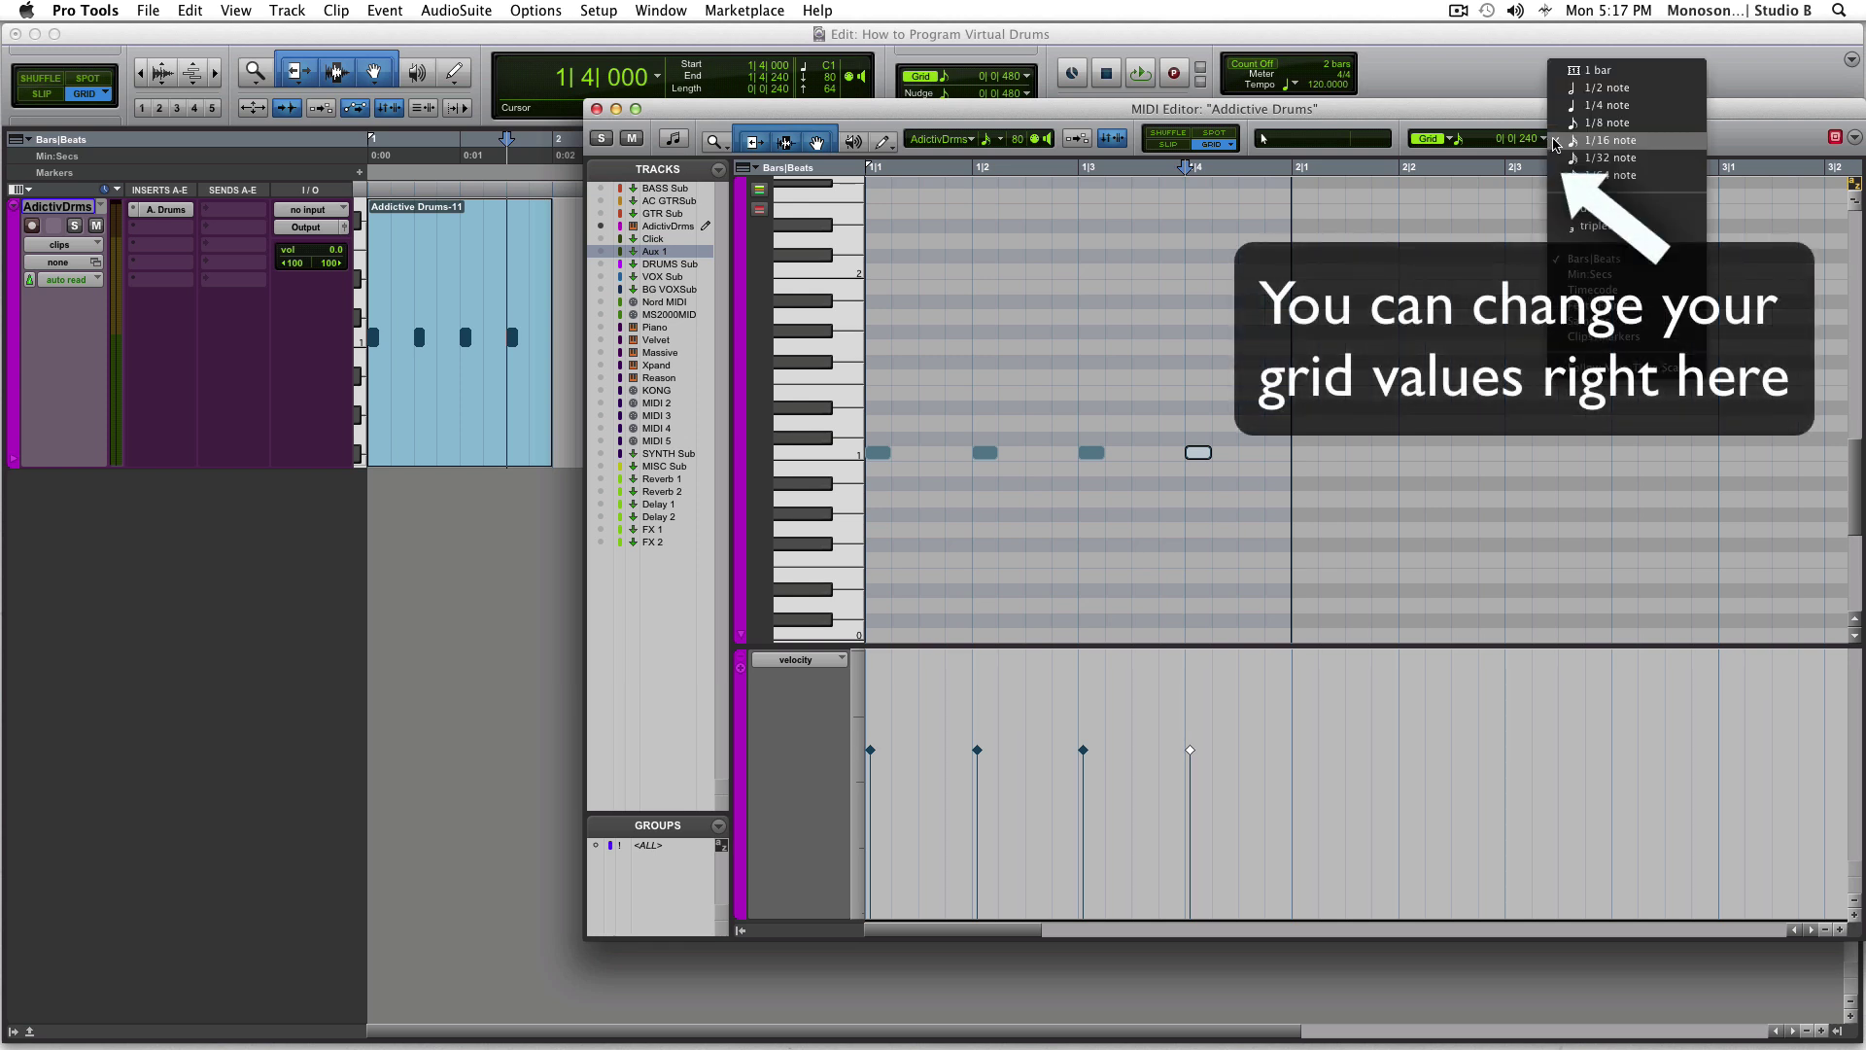
left_click(1604, 123)
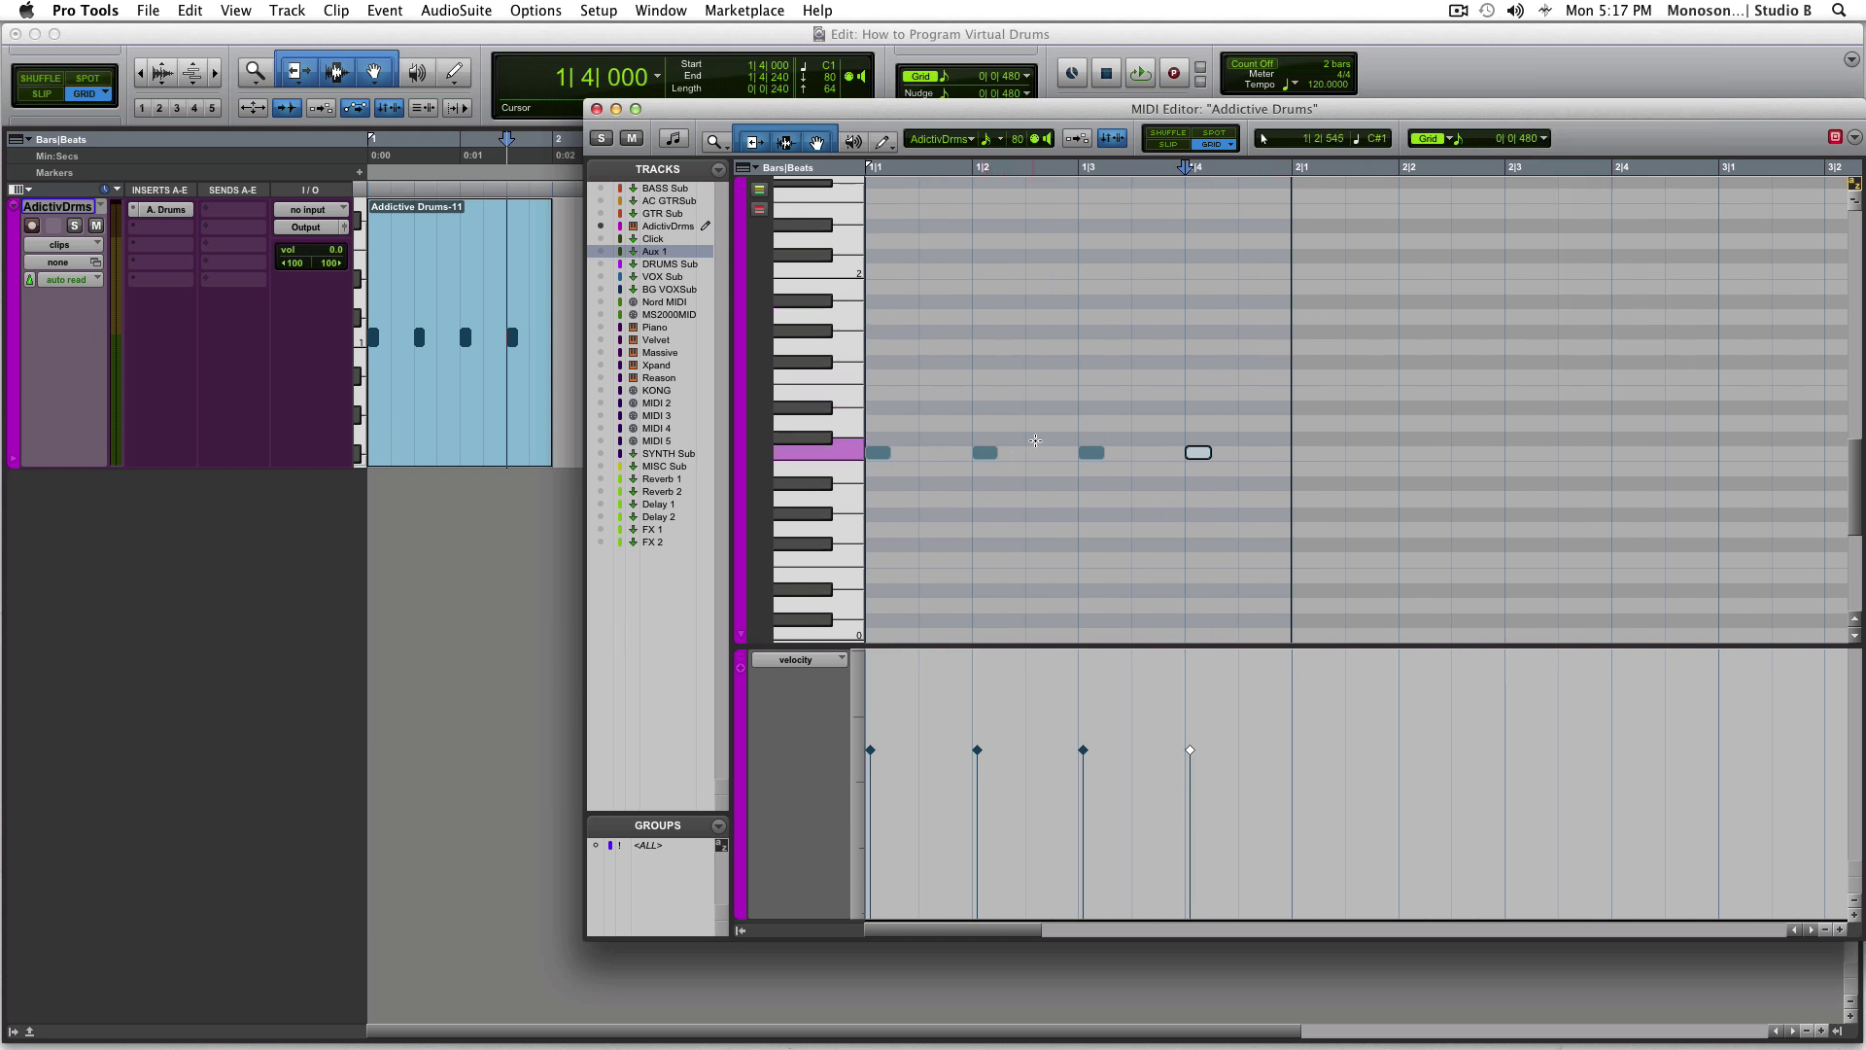
left_click(1552, 142)
left_click(1585, 121)
left_click(1545, 142)
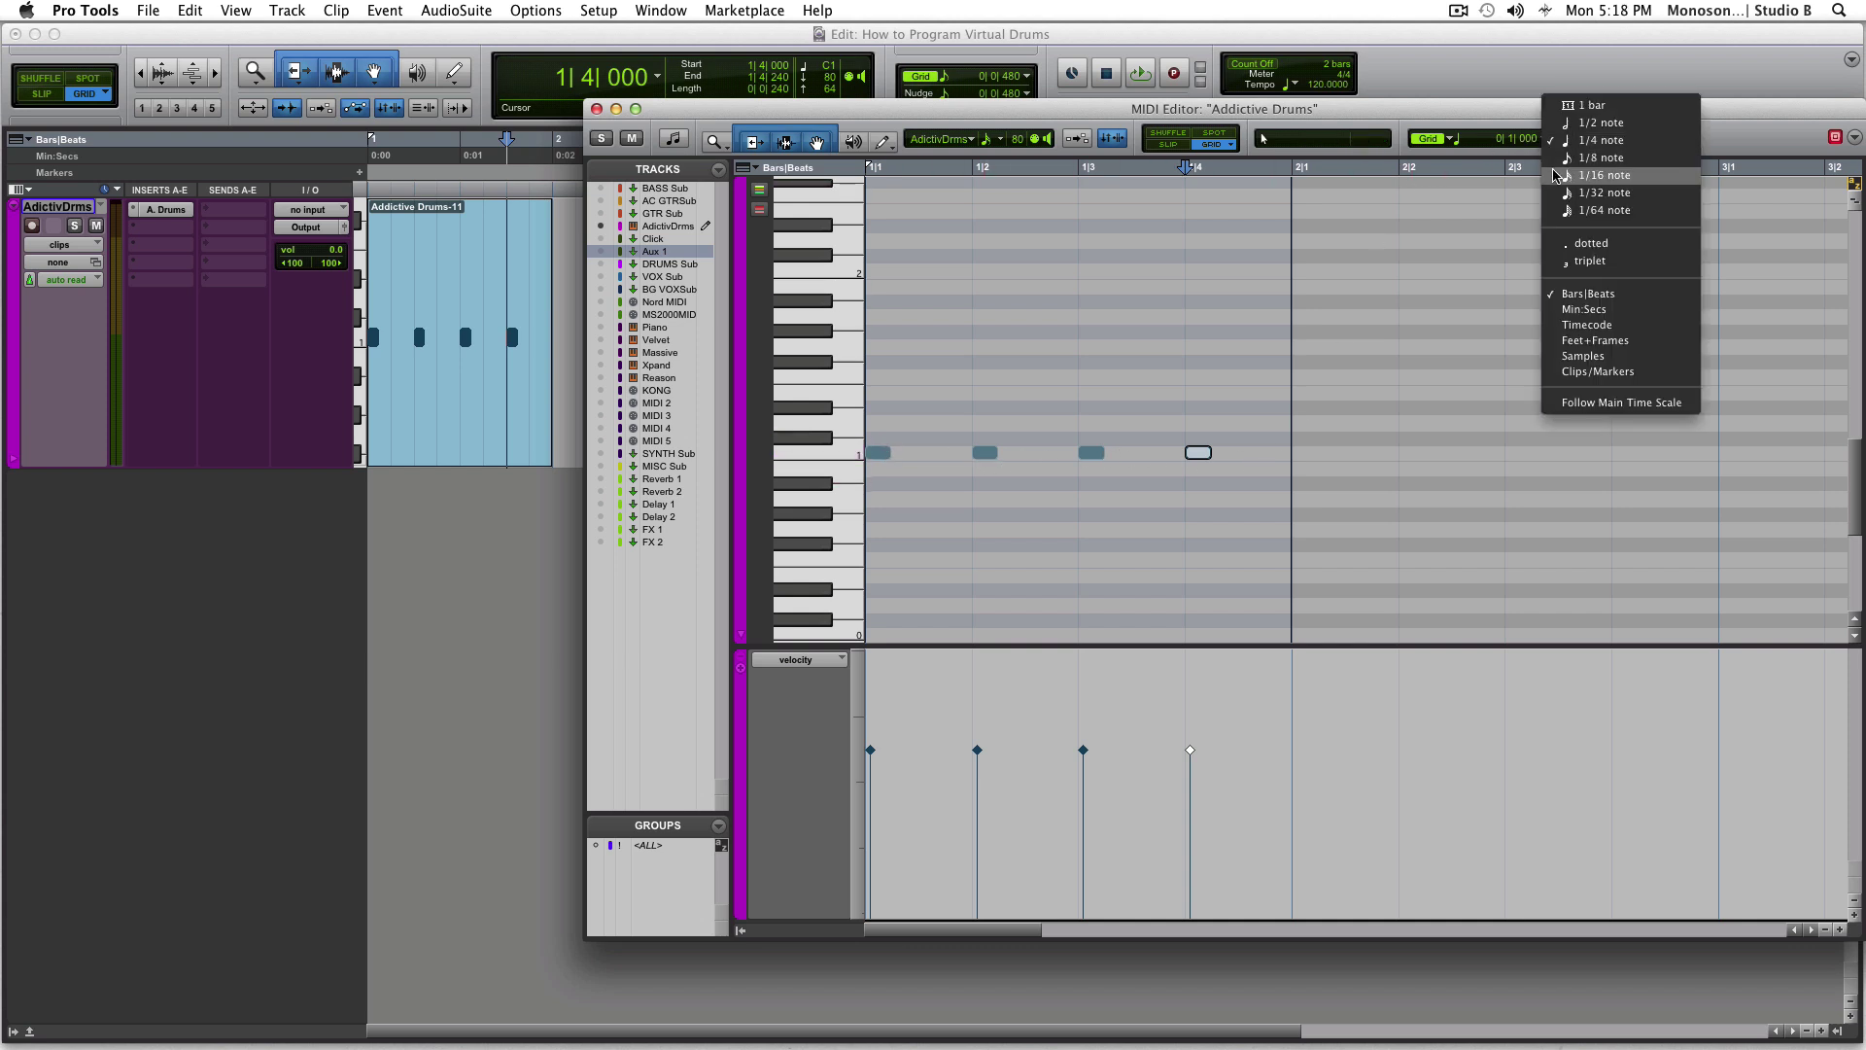
left_click(1580, 176)
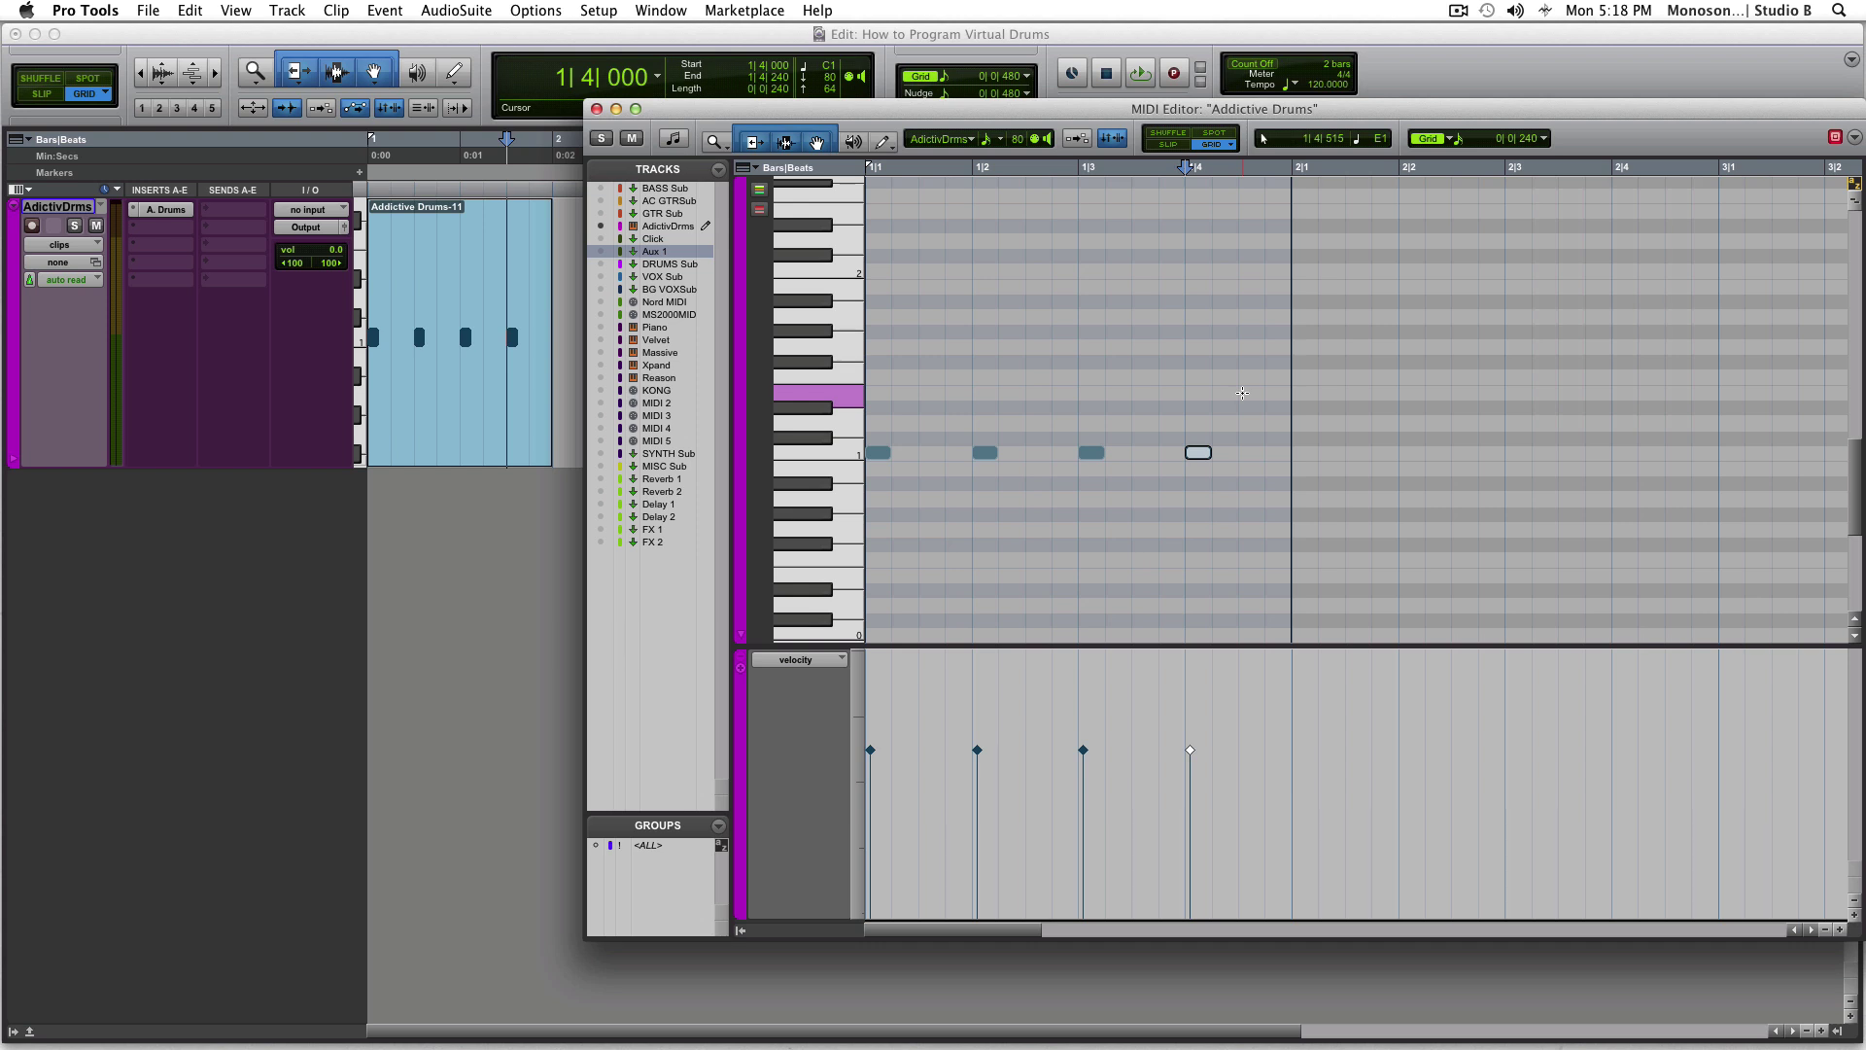
Loop-play the one-bar clip and lower the AdictivDrms volume fader to -3.1
left_click(479, 418)
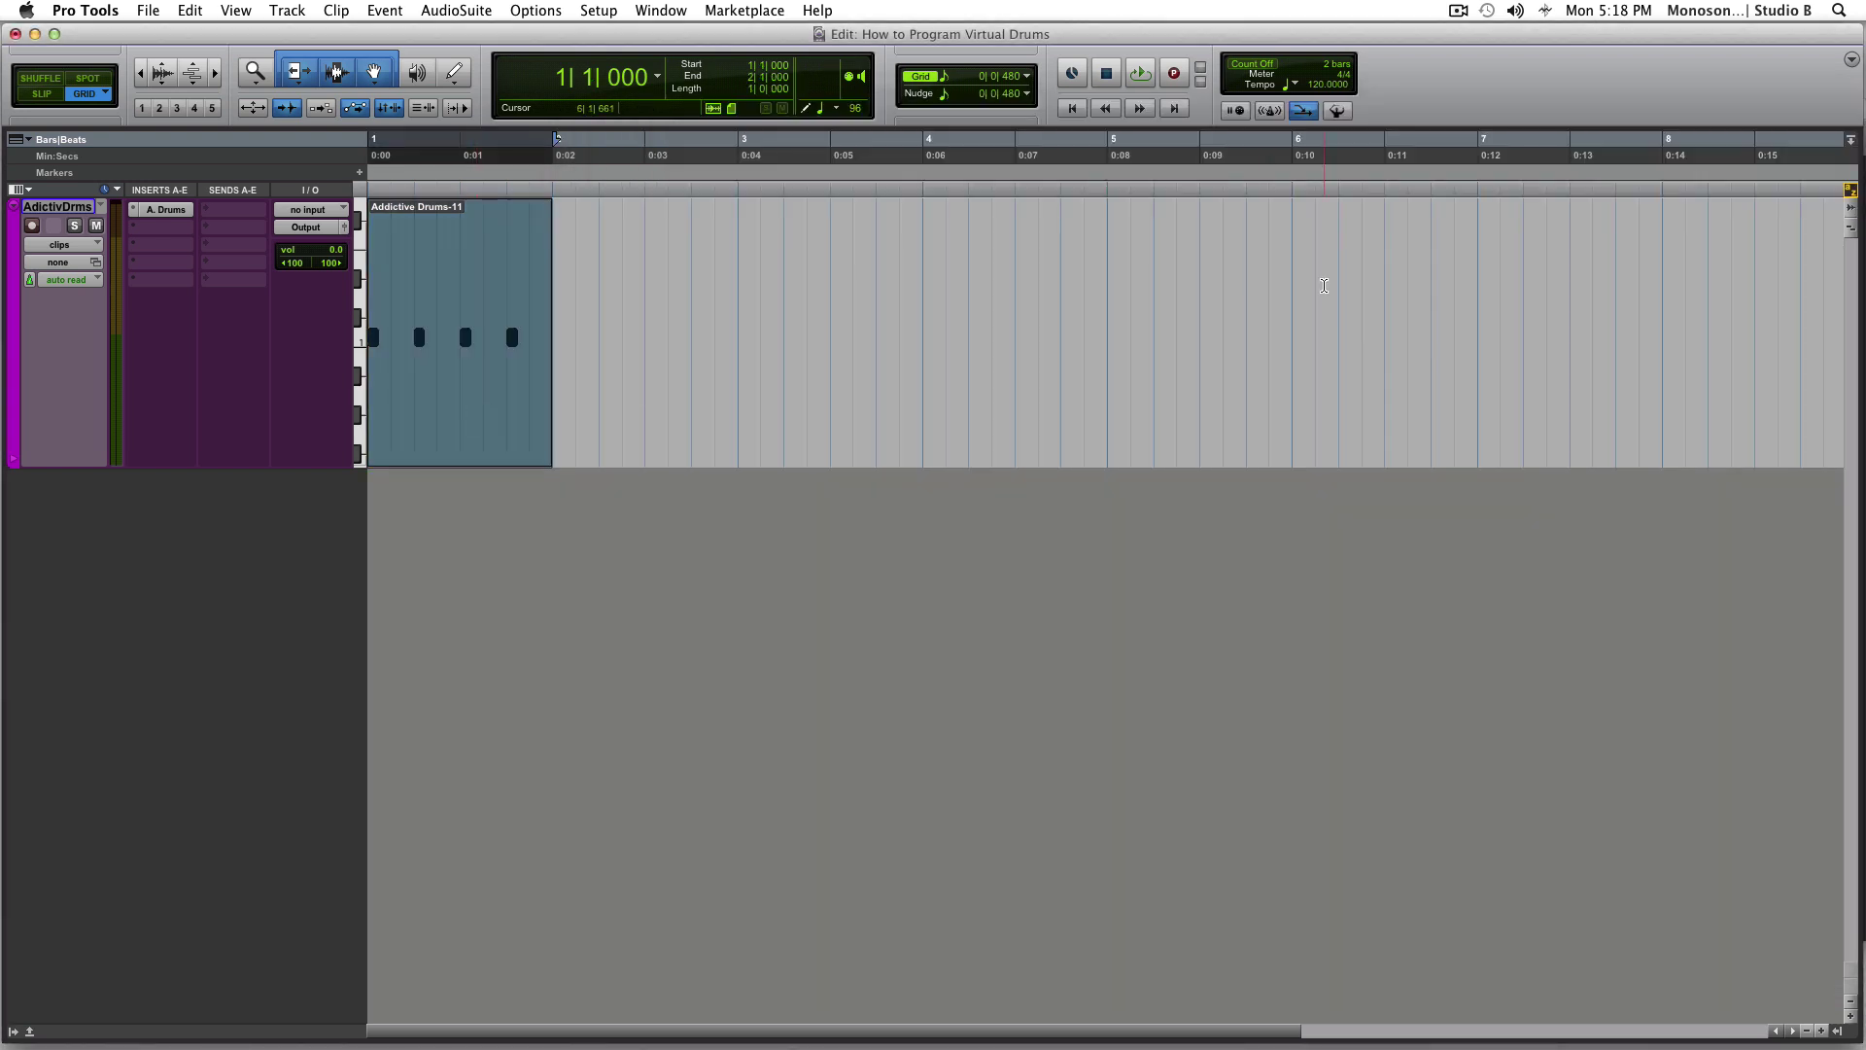
right_click(1133, 88)
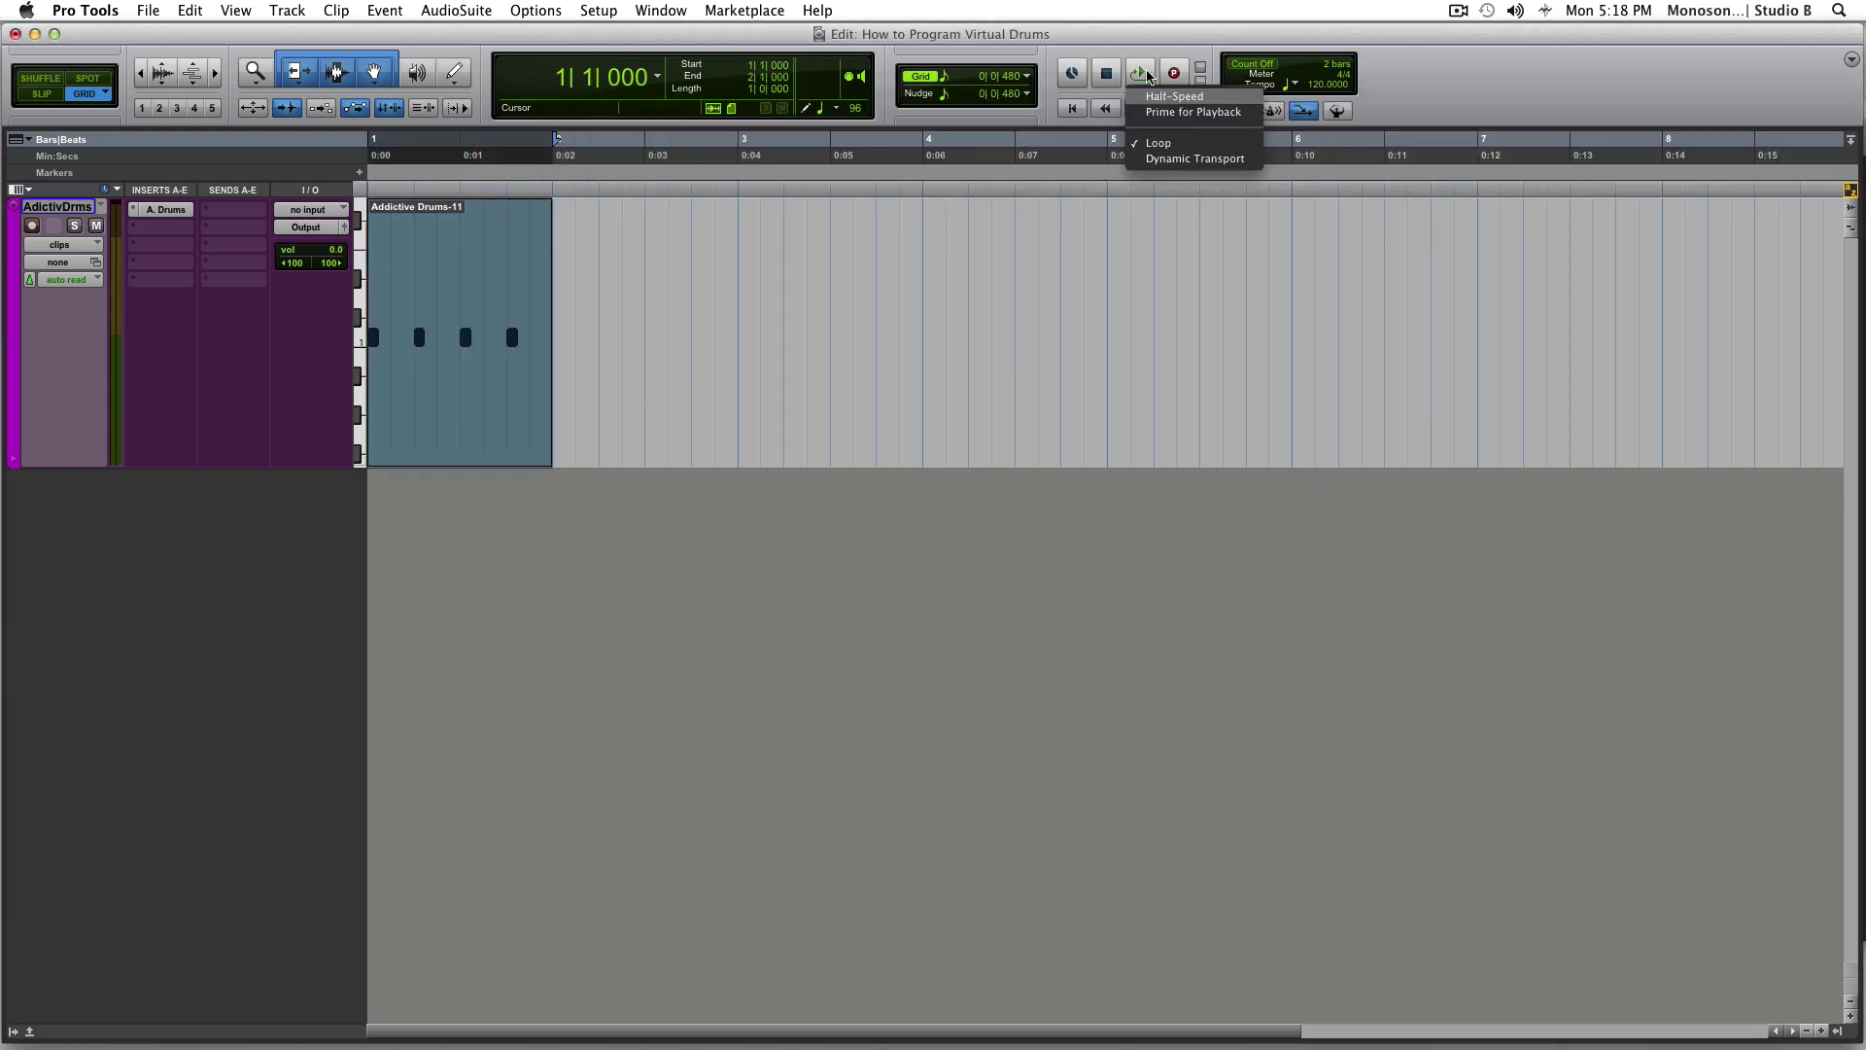
left_click(1157, 137)
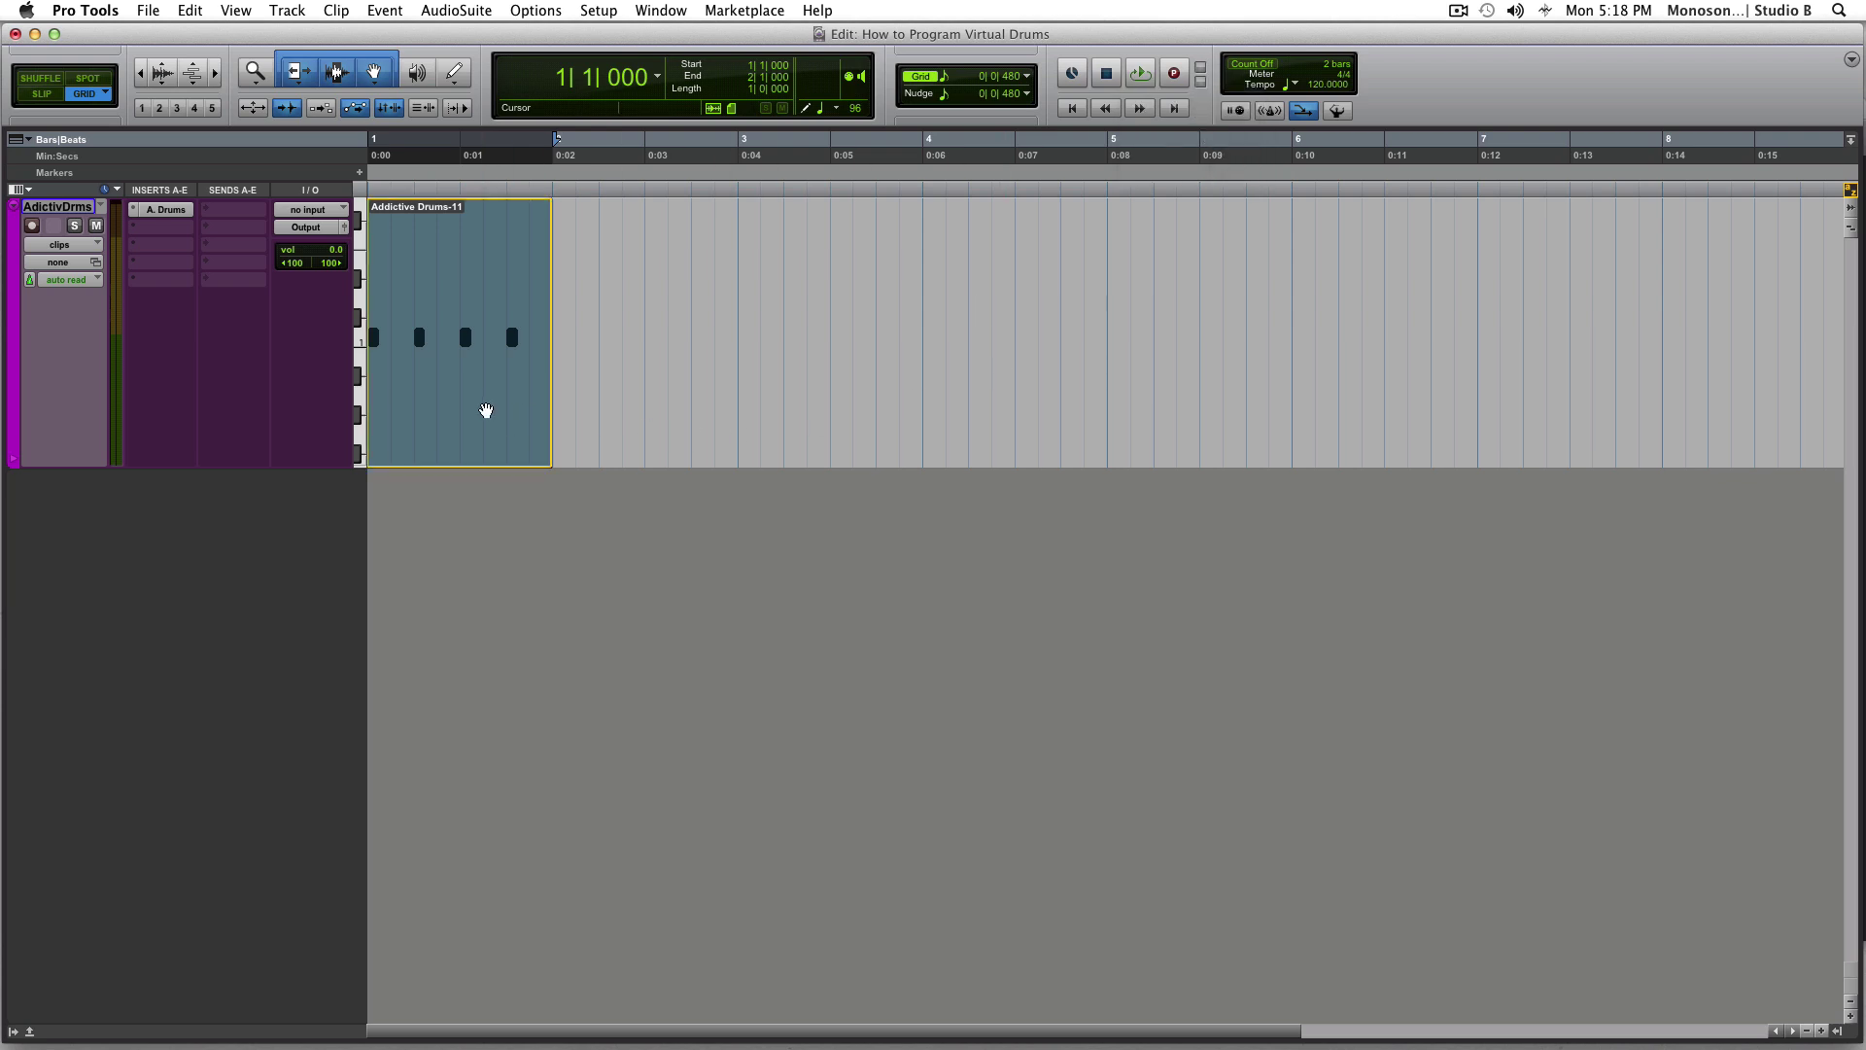
key("space")
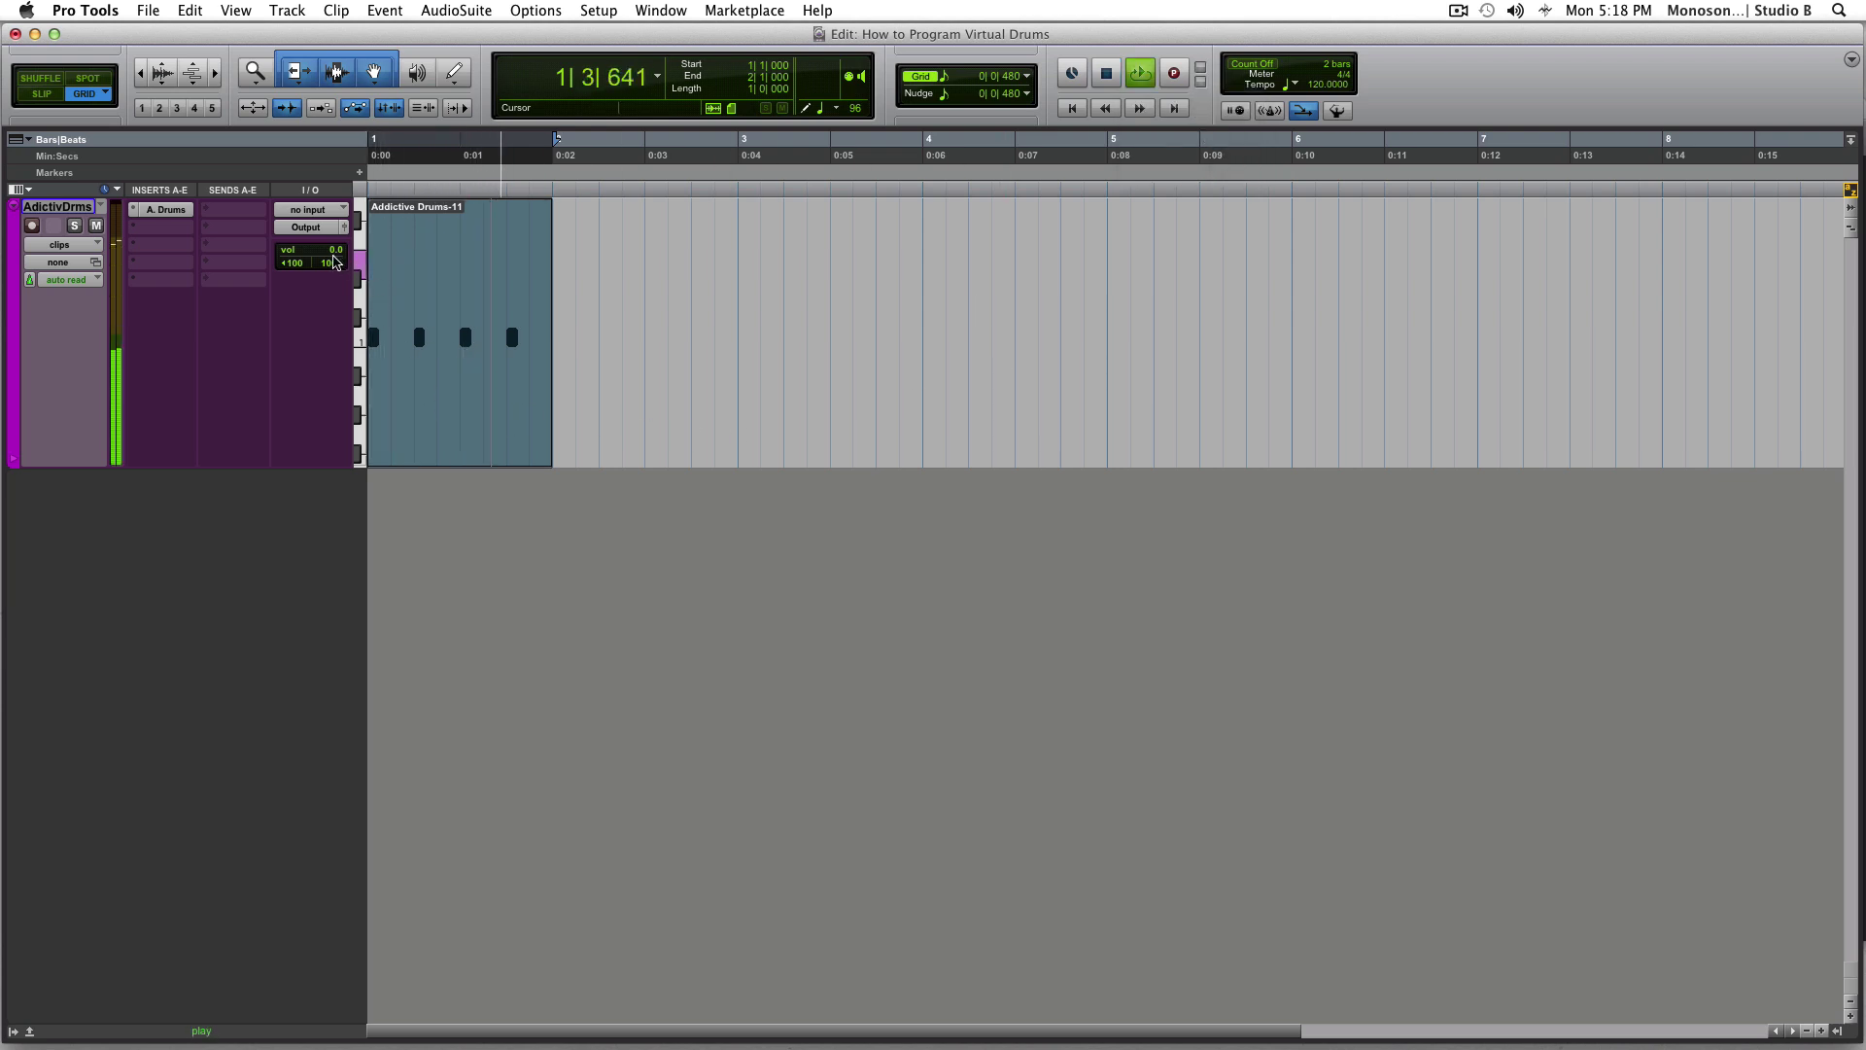
left_click_drag(325, 250, 333, 271)
Add D1 notes on beats 2 and 4 of bar 1, then stop playback
double_click(459, 371)
left_click(997, 387)
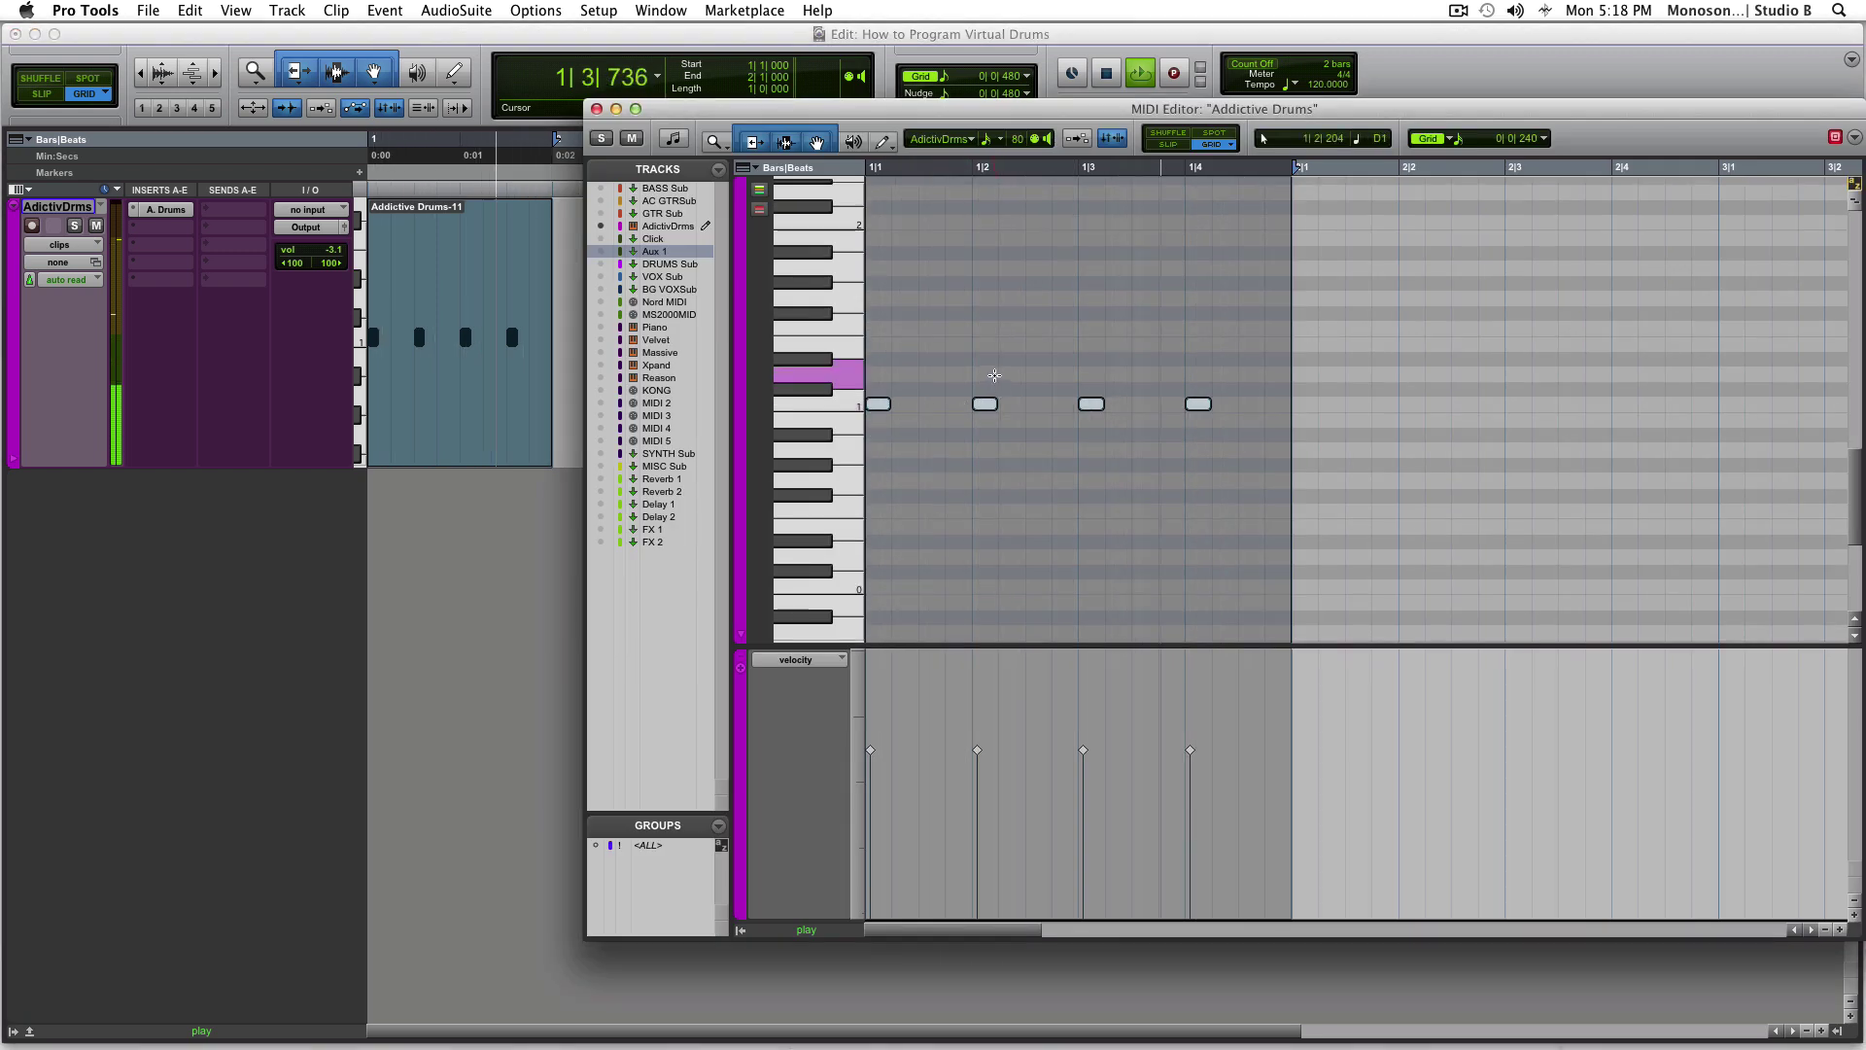
left_click(985, 374)
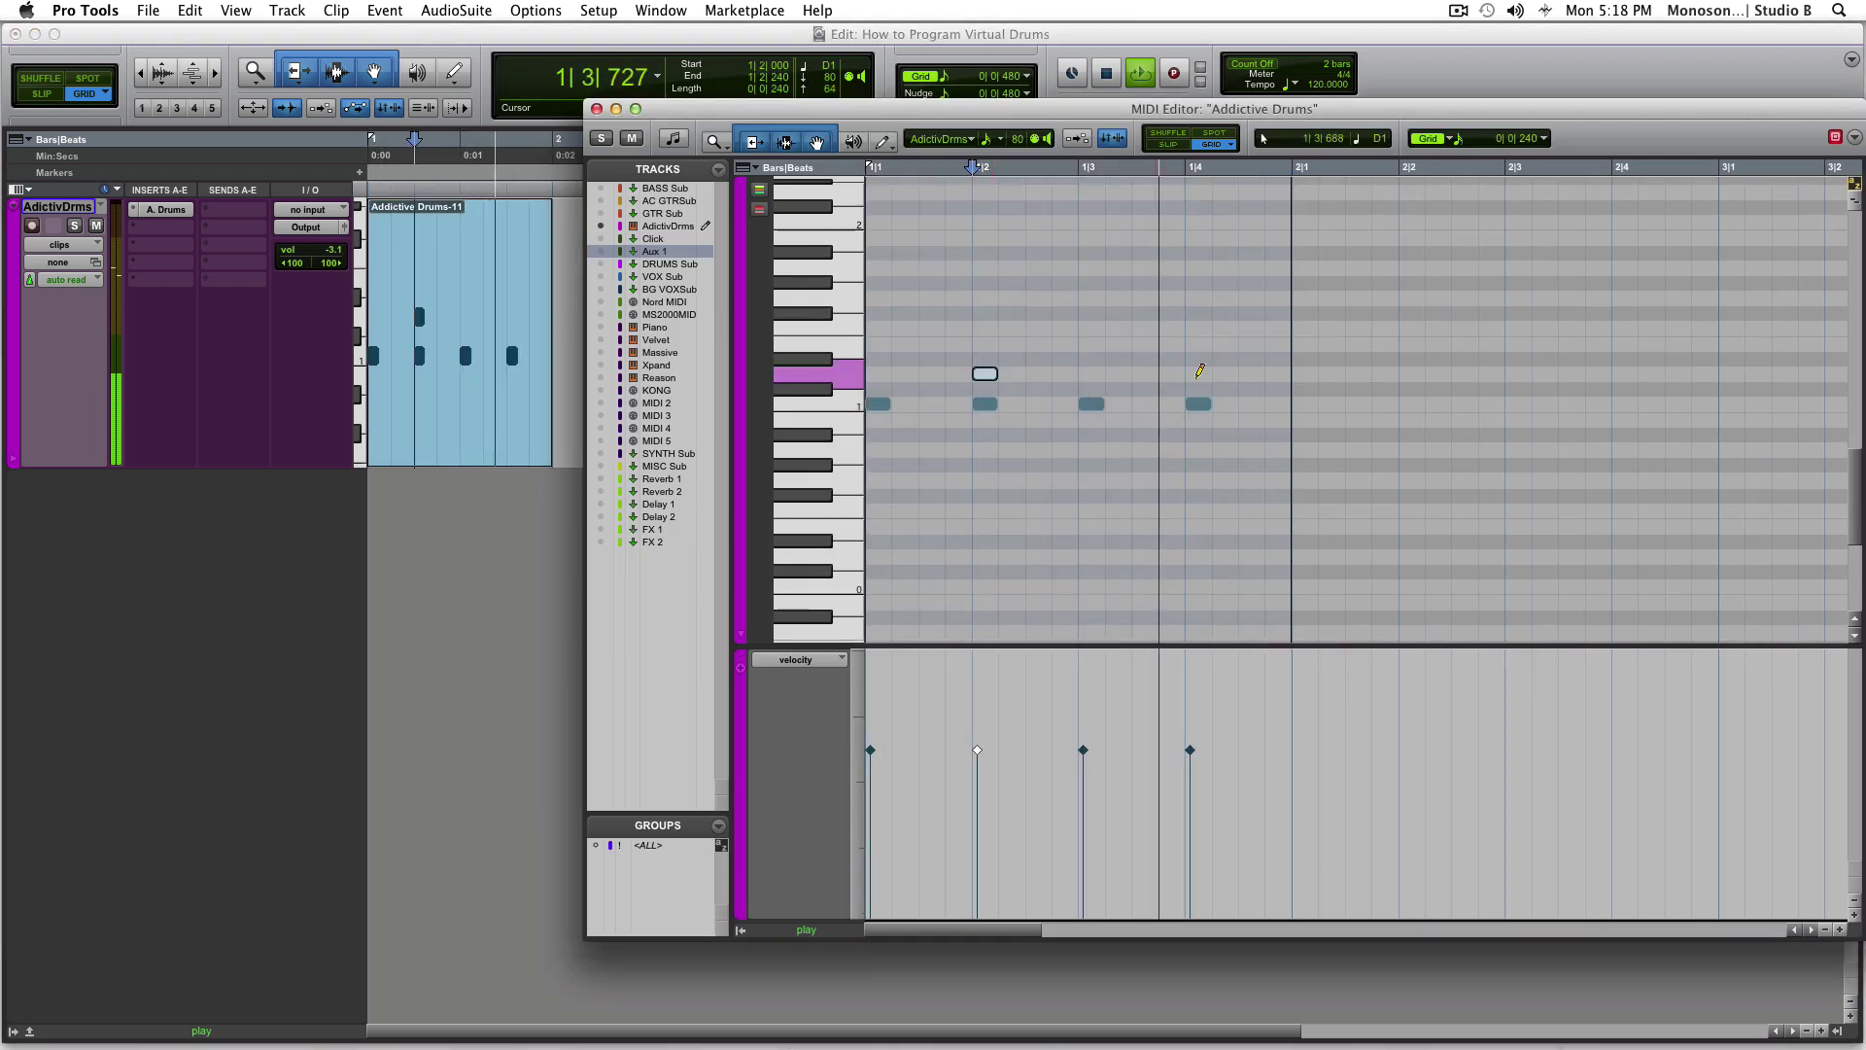
left_click(1198, 373)
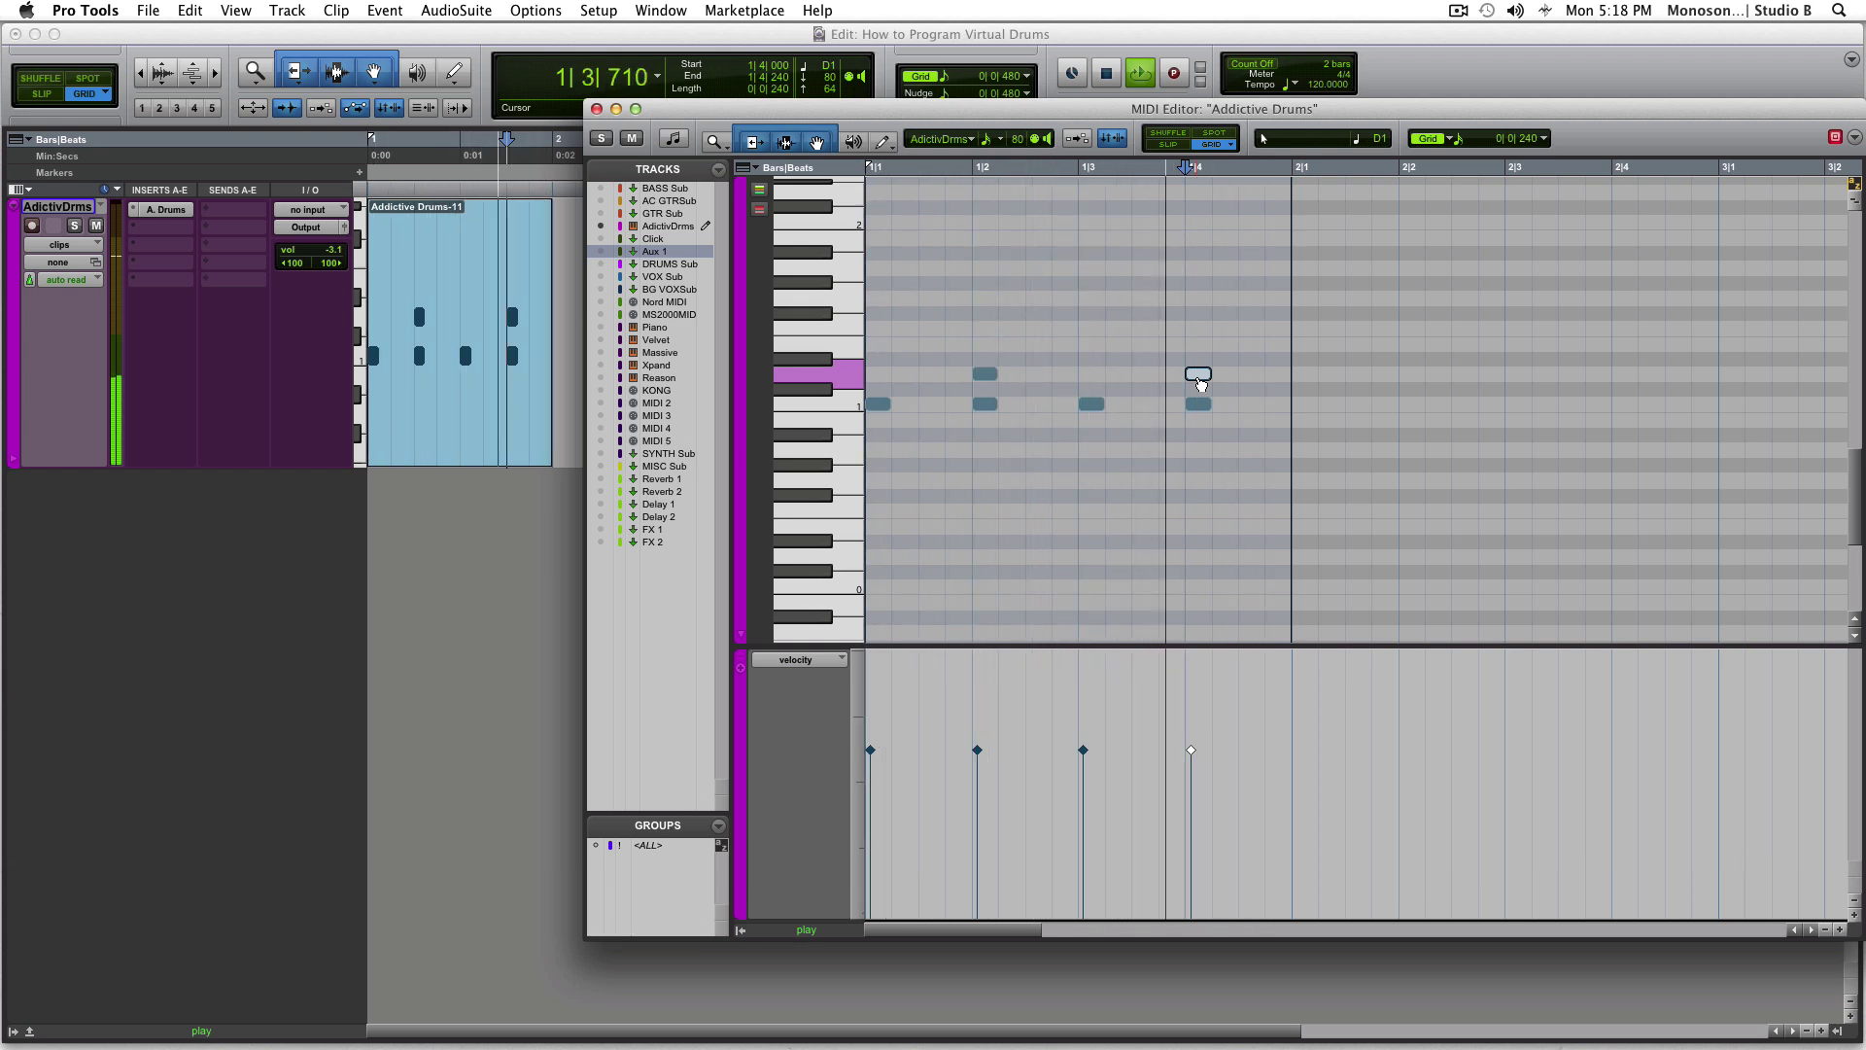
key("space")
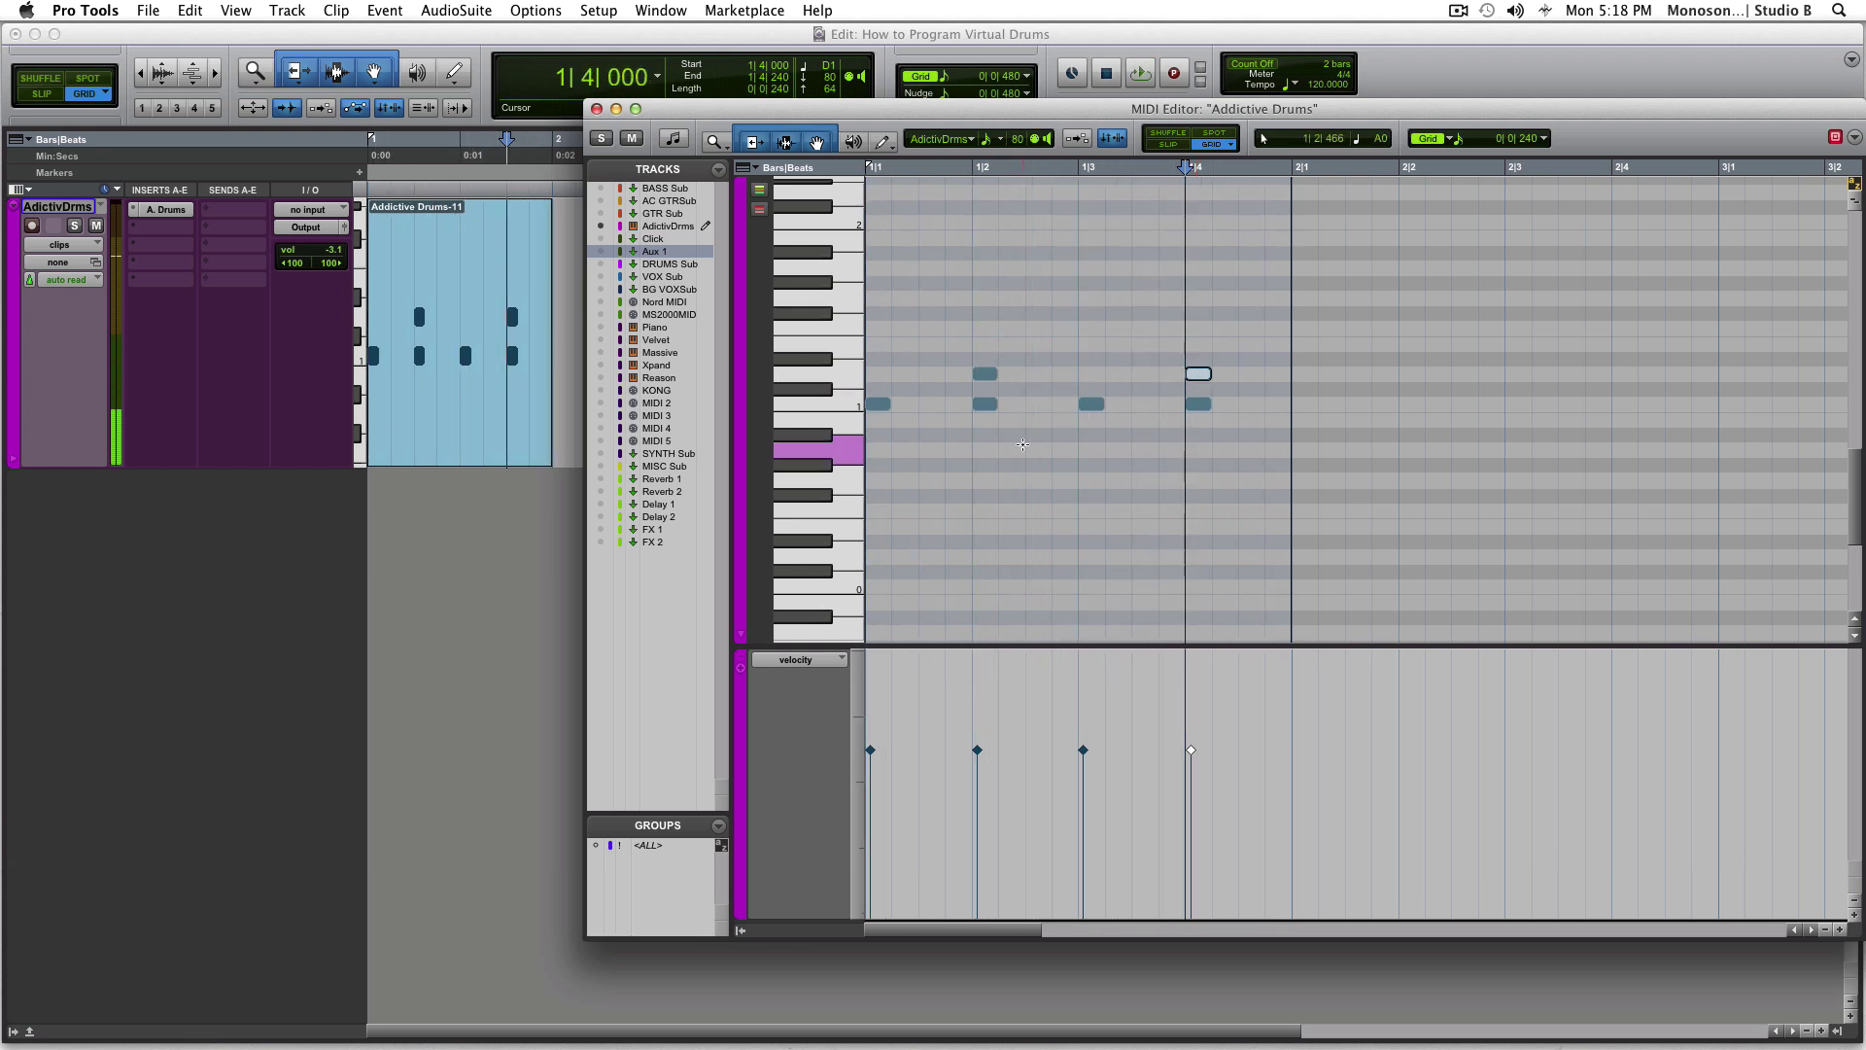
Audition drum sounds on the MIDI Editor's mini keyboard to locate the hi-hat
left_click(849, 401)
left_click(847, 374)
left_click(847, 342)
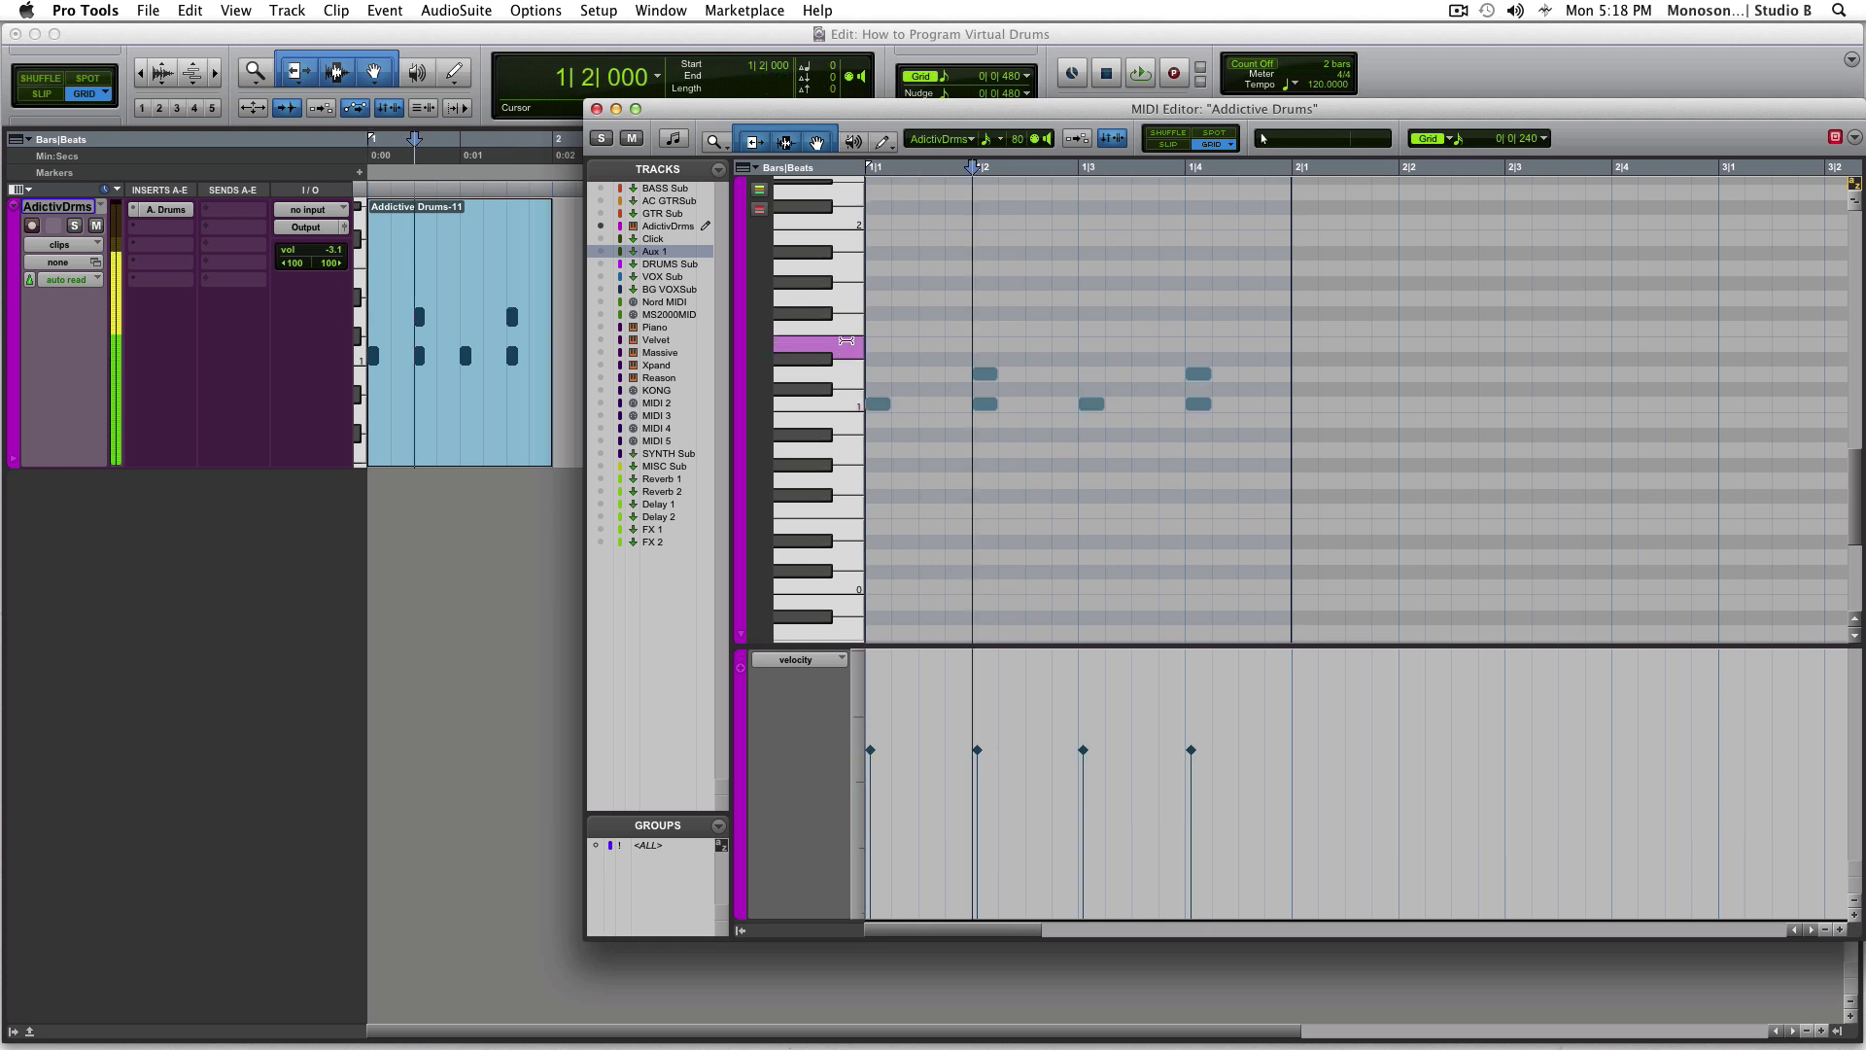
left_click(847, 306)
left_click(846, 290)
left_click(846, 267)
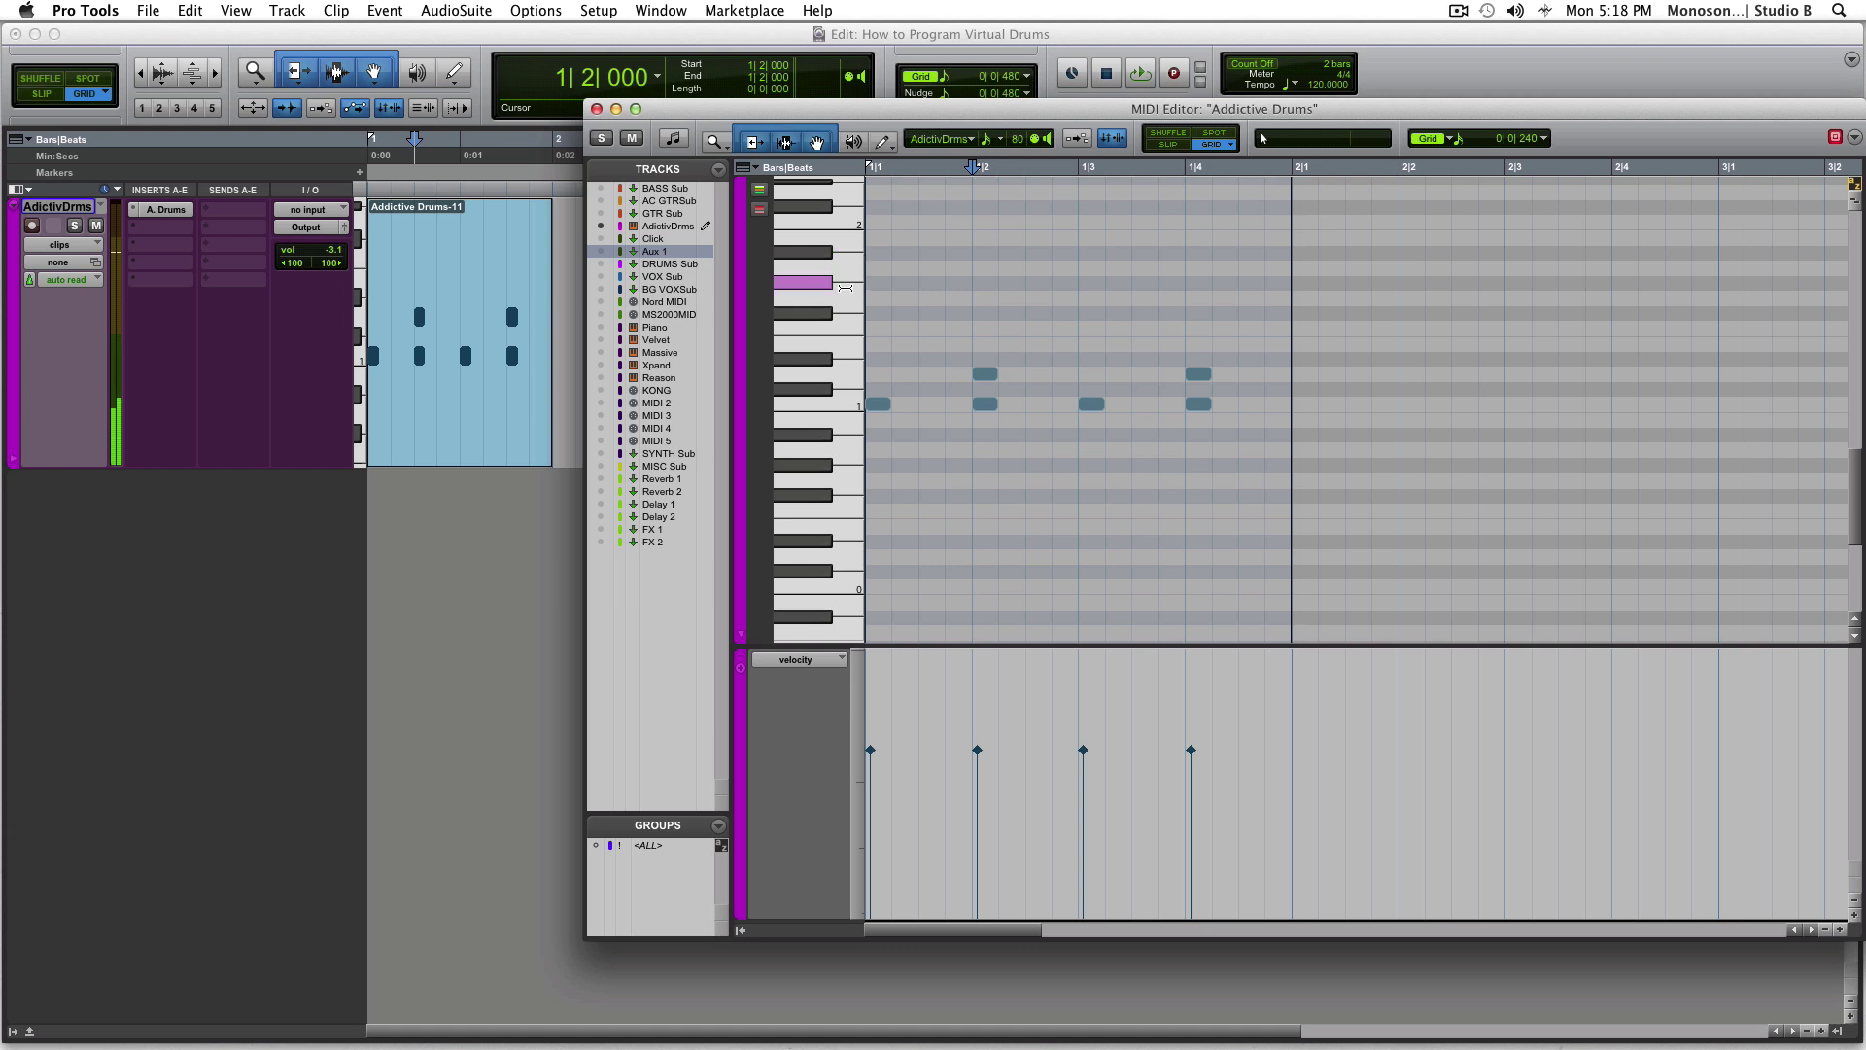
scroll(851, 311, "up", 1)
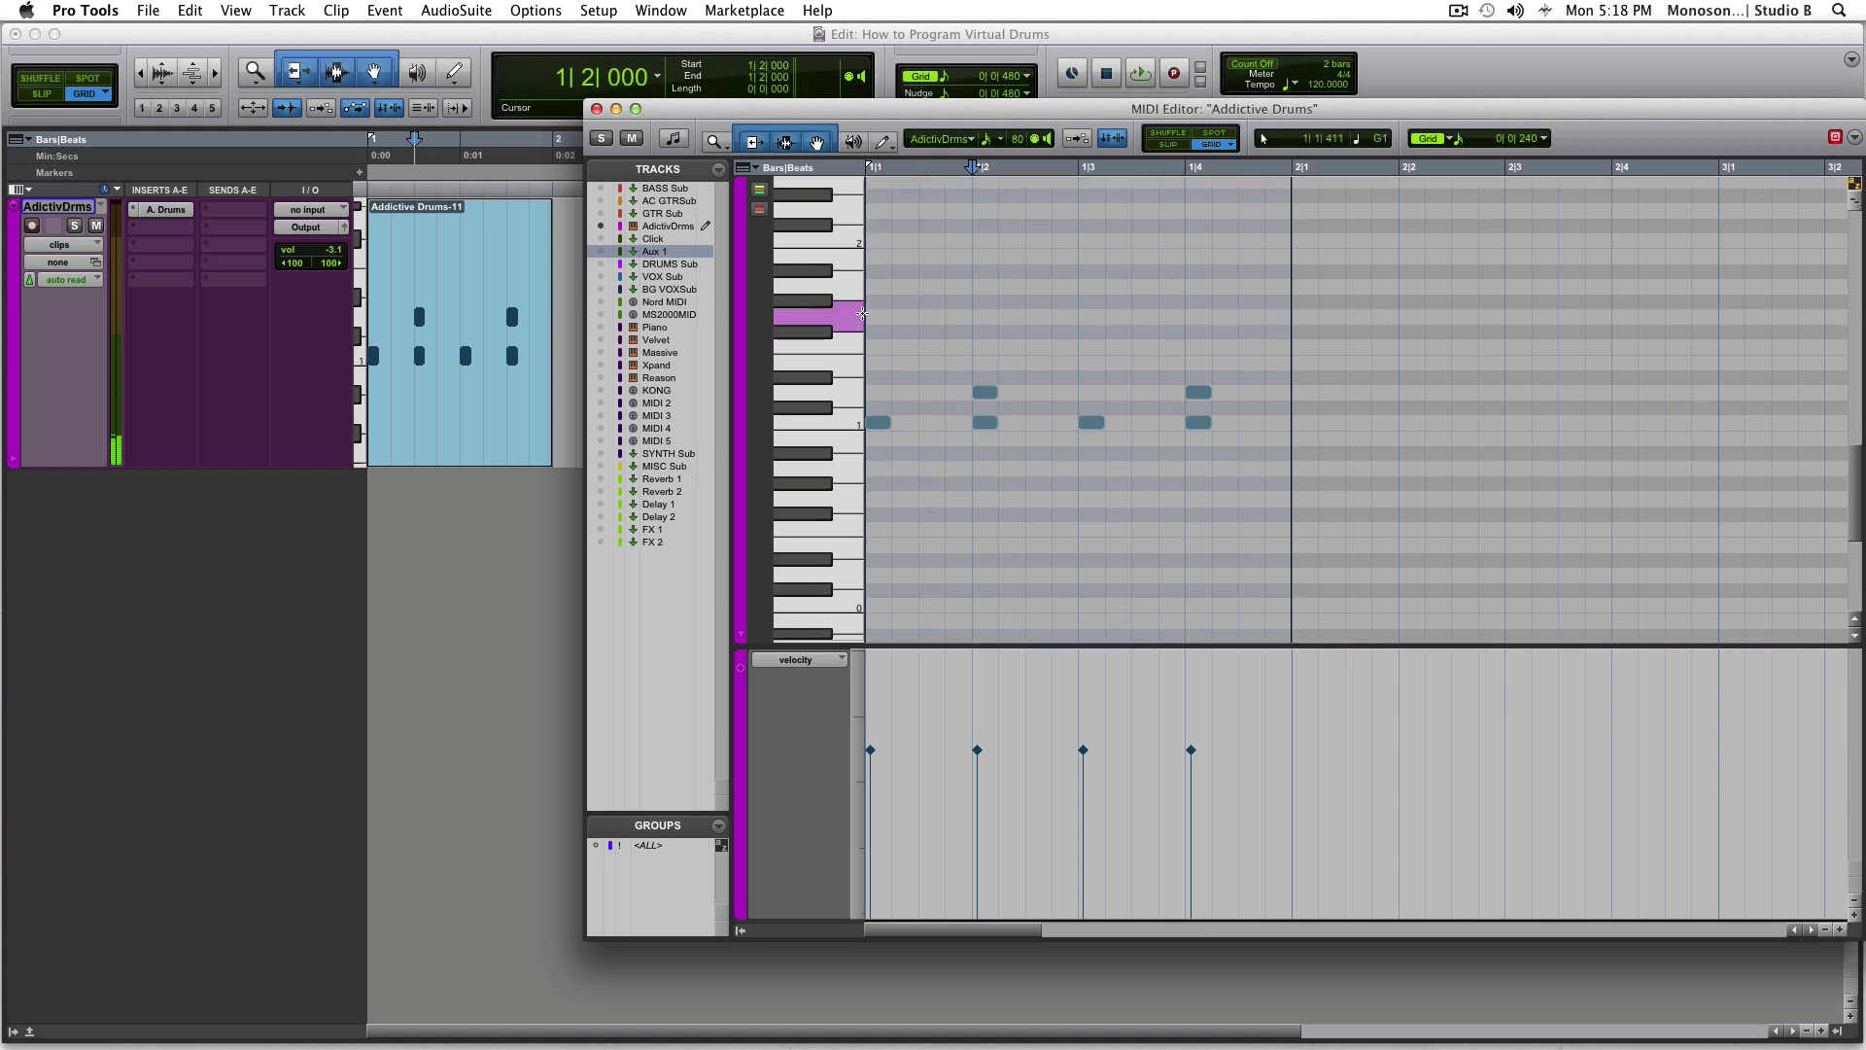
left_click(834, 342)
left_click(836, 331)
left_click(838, 309)
left_click(827, 272)
left_click(857, 287)
Draw a C#2 hi-hat note at the start of bar 1 (1|1|000)
scroll(855, 291, "up", 5)
left_click(848, 275)
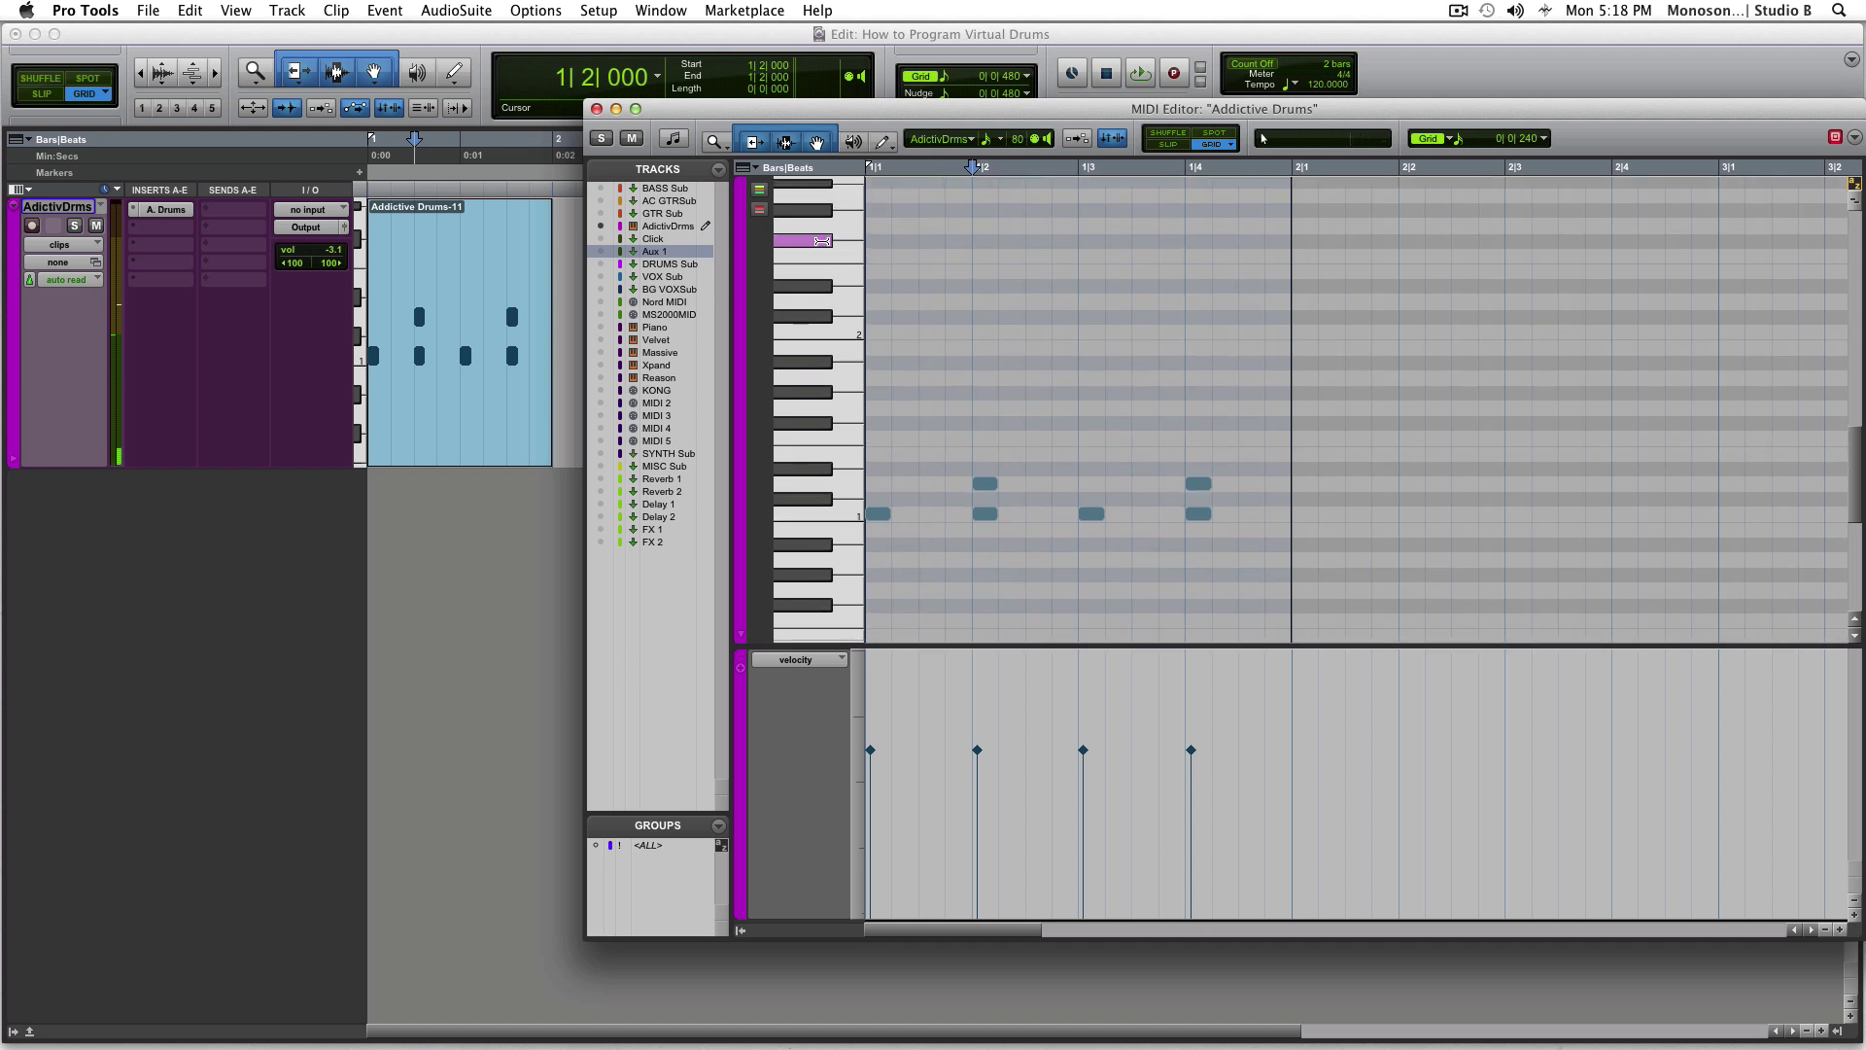
left_click(842, 252)
left_click(838, 275)
left_click(814, 317)
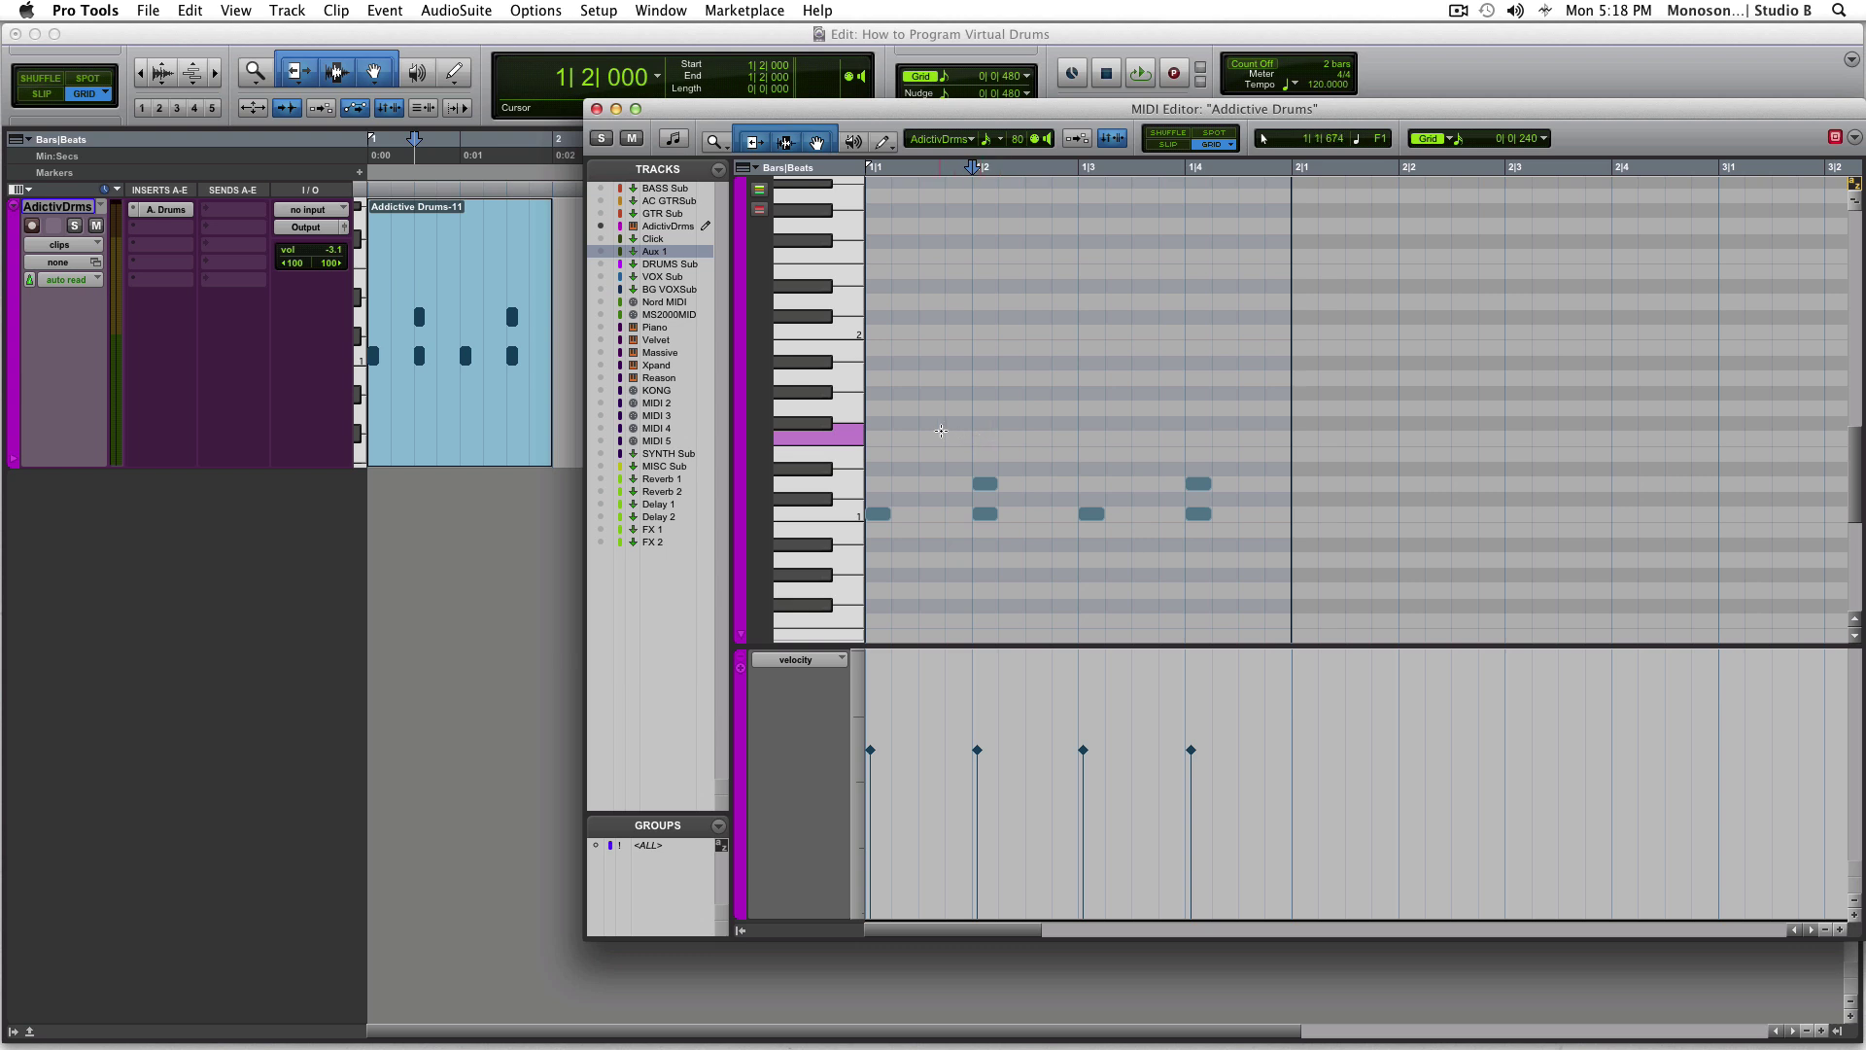
mouse_move(884, 418)
left_mouse_down()
mouse_move(890, 326)
mouse_move(872, 326)
mouse_move(870, 291)
mouse_move(866, 325)
left_mouse_up()
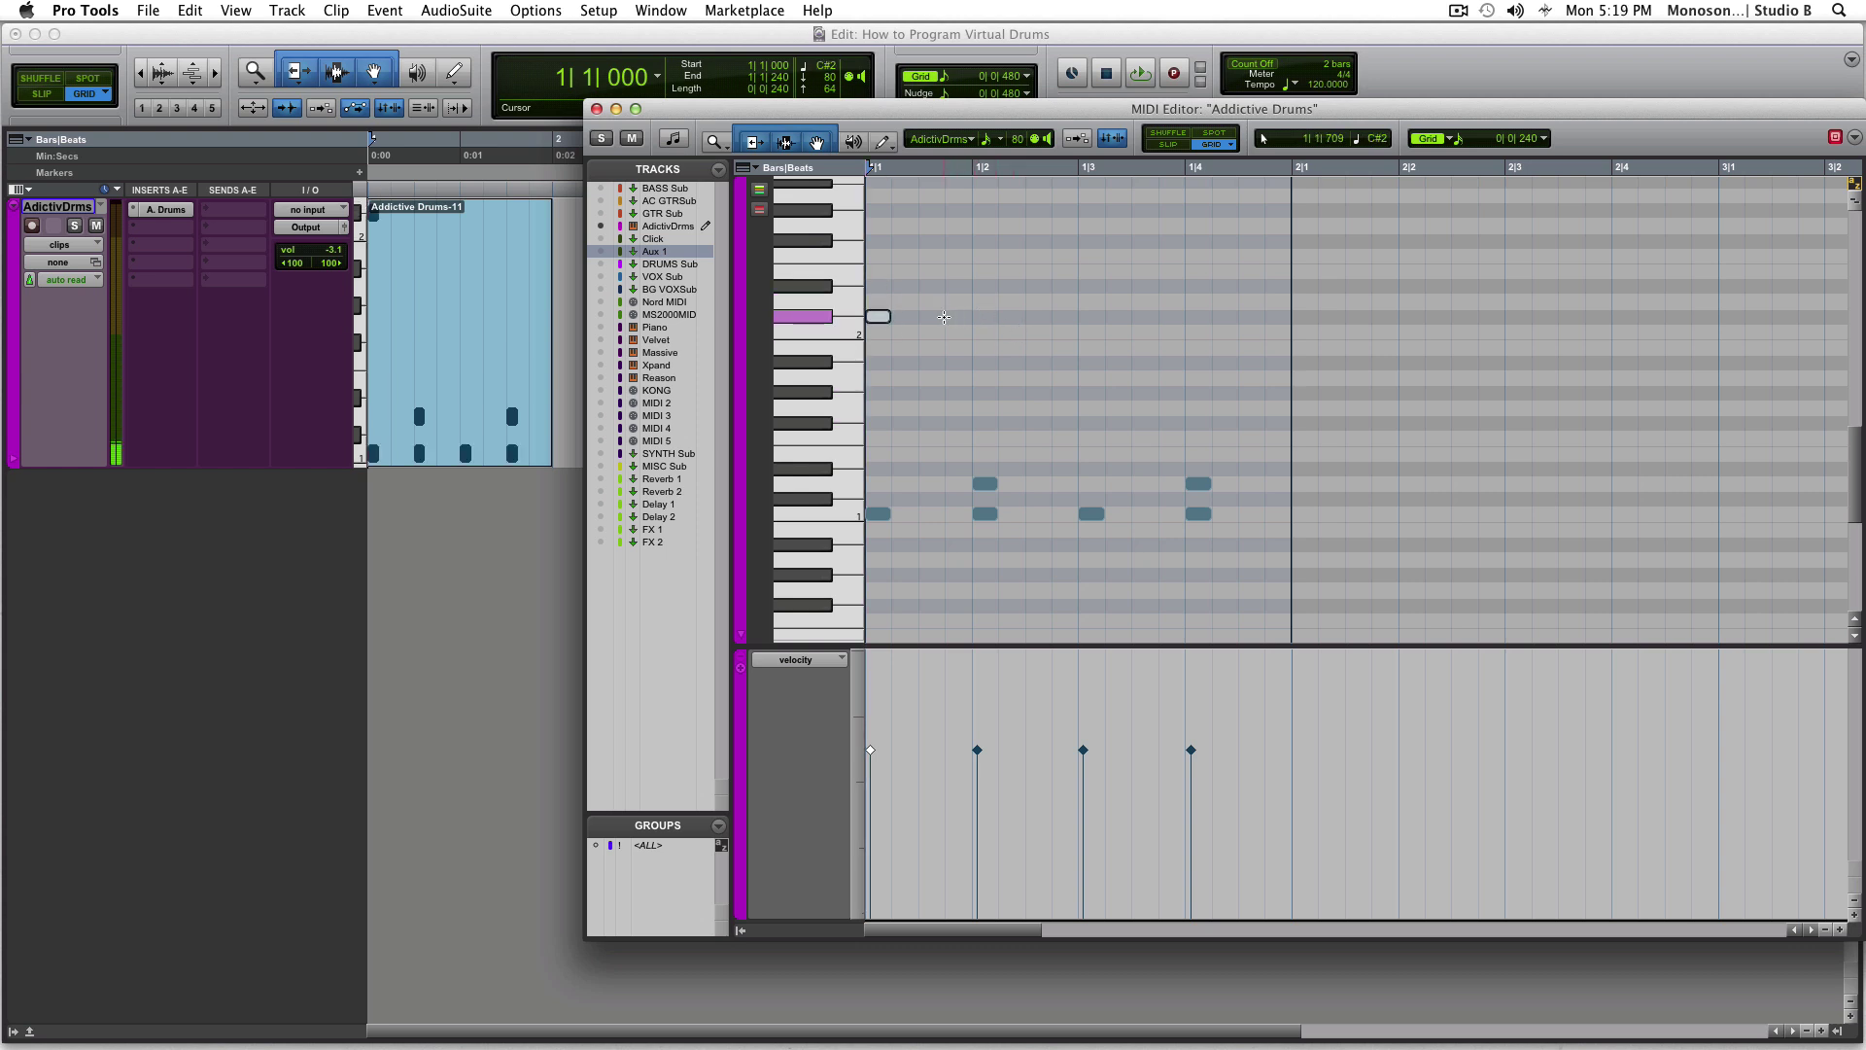
Add C#2 notes on beats 2, 3 and 4, then play the clip
left_click(982, 316)
left_click(1090, 316)
left_click(1196, 316)
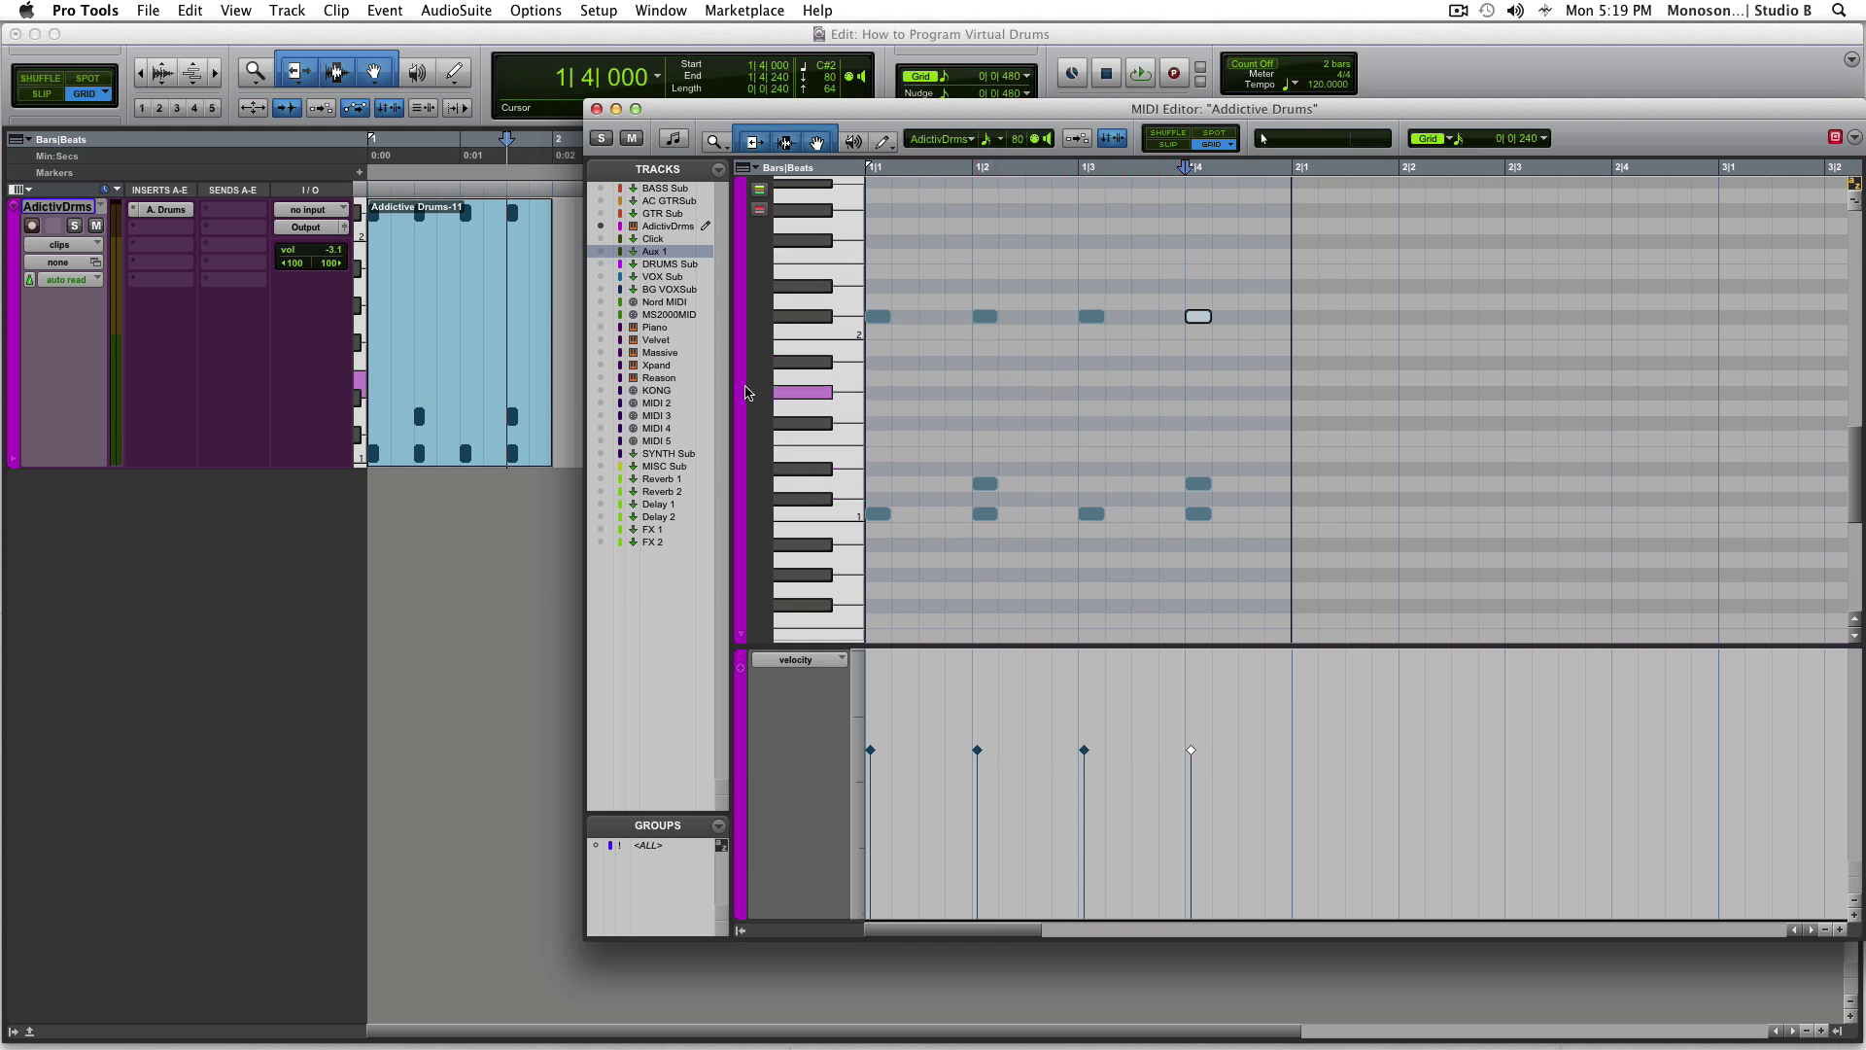
left_click(484, 426)
key("space")
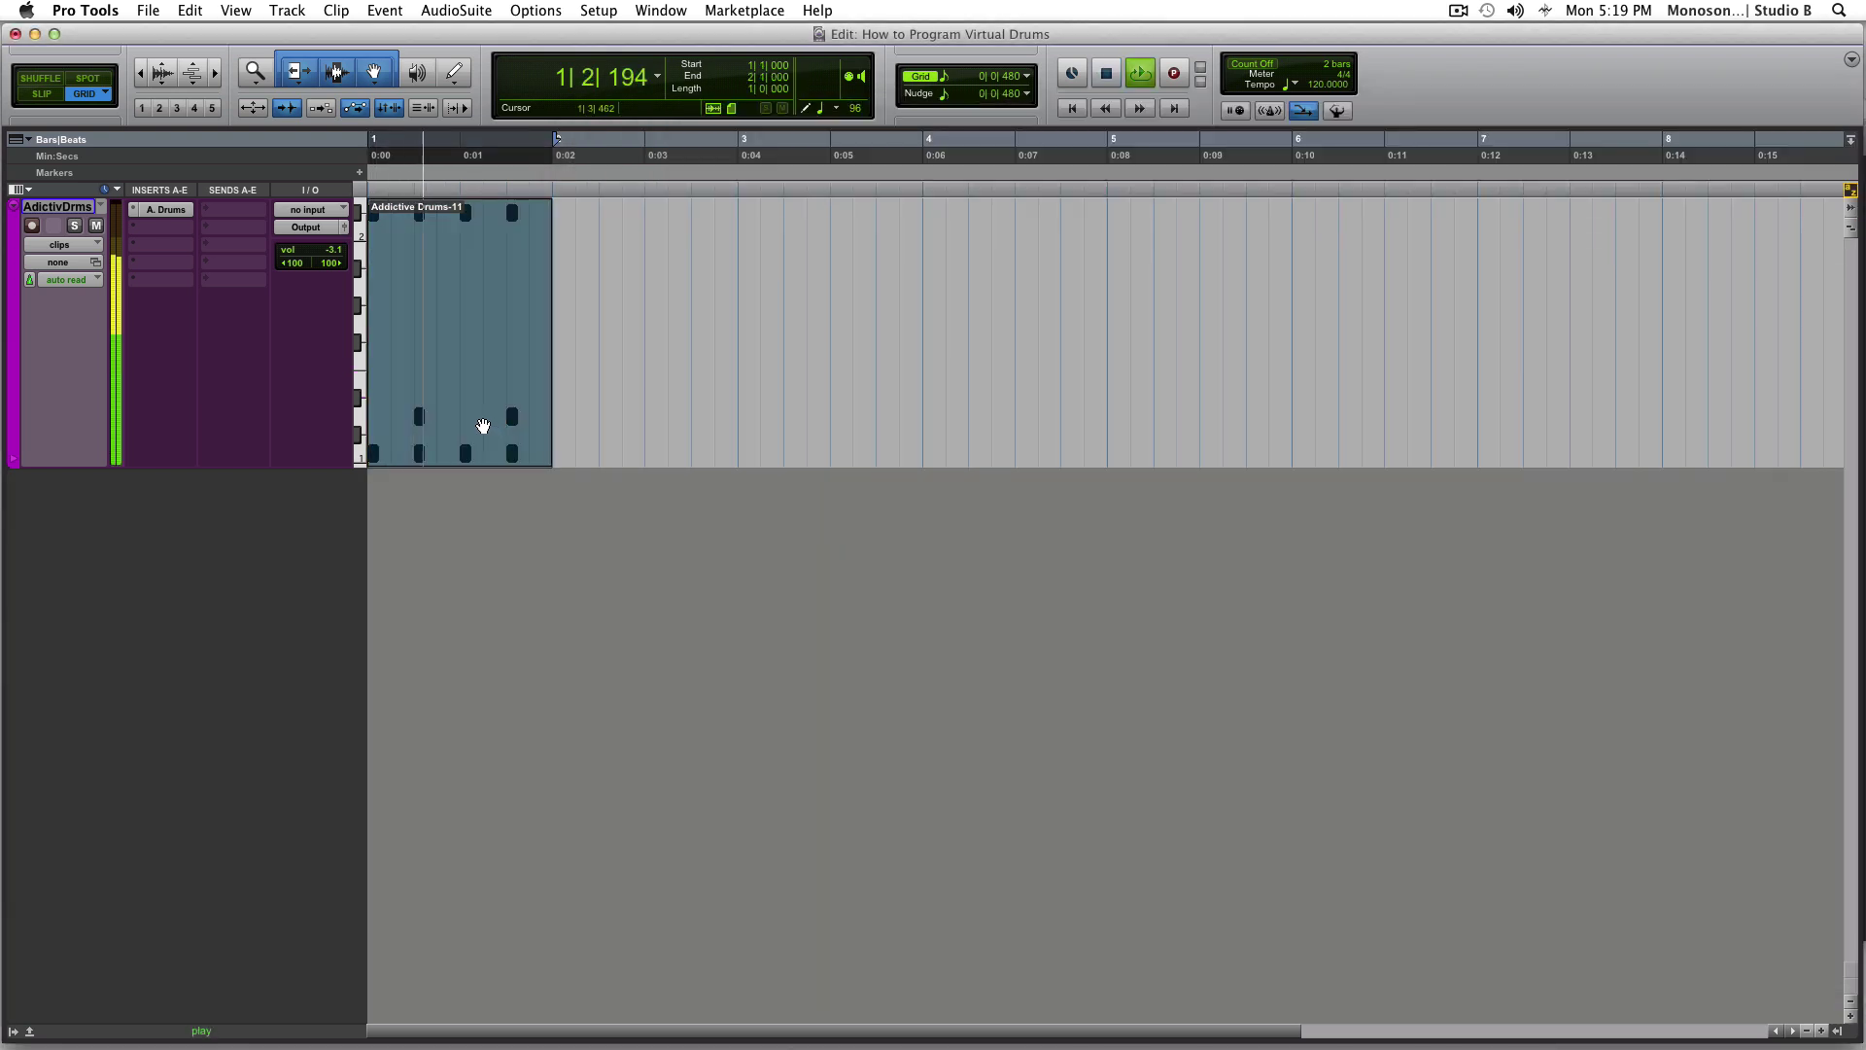
Add C#2 notes on the four off-beat eighths of bar 1
double_click(481, 421)
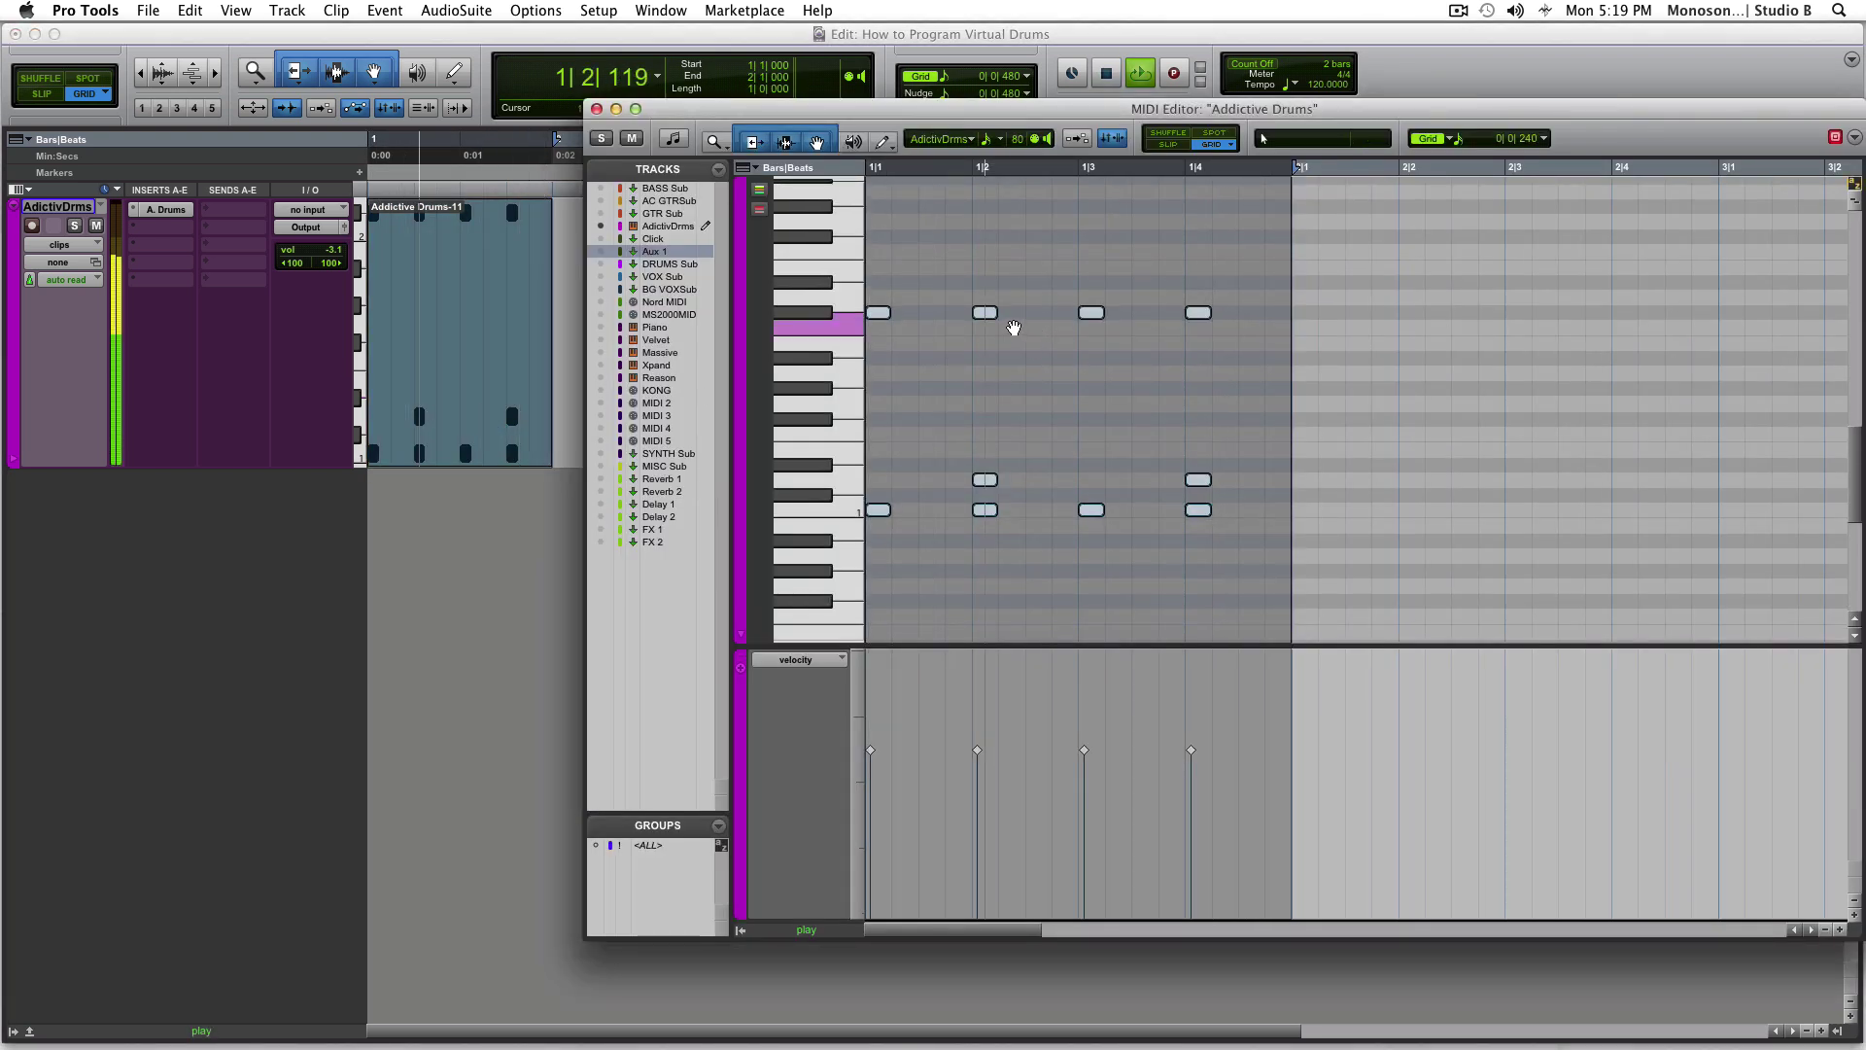
left_click(932, 312)
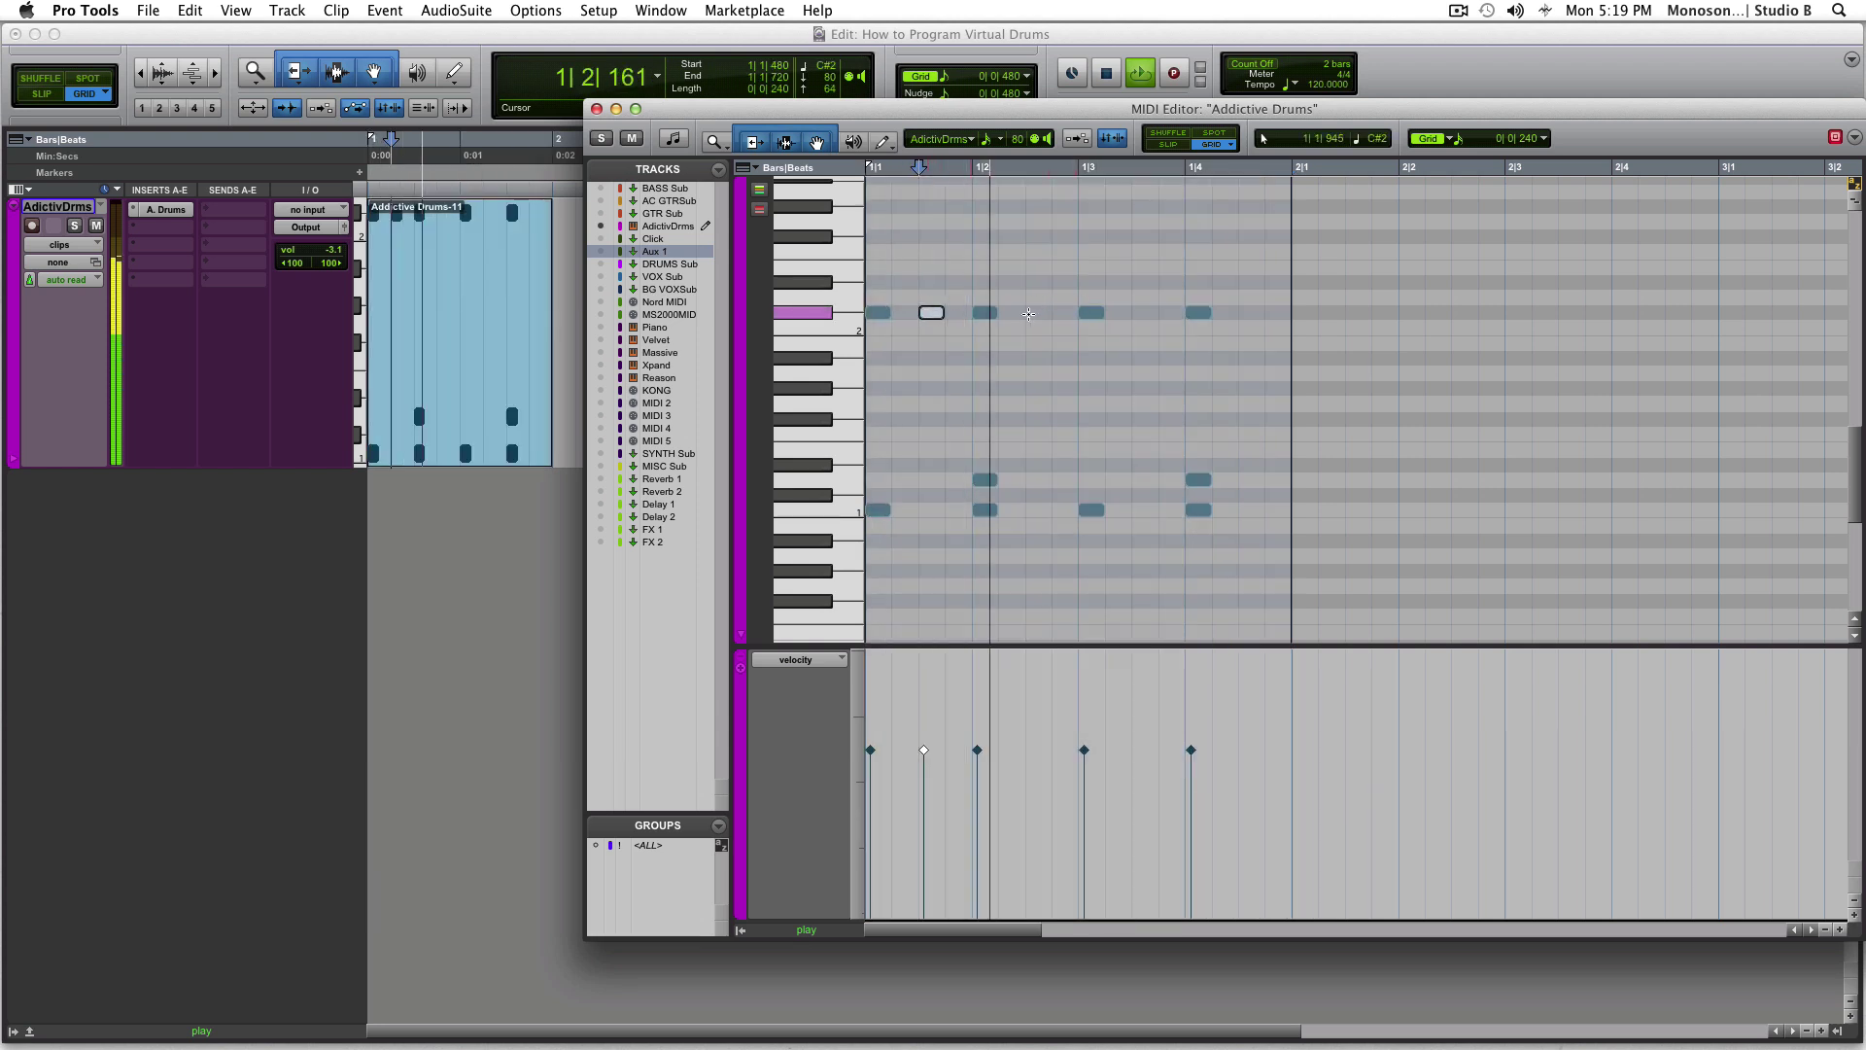
left_click(1038, 312)
left_click(1146, 312)
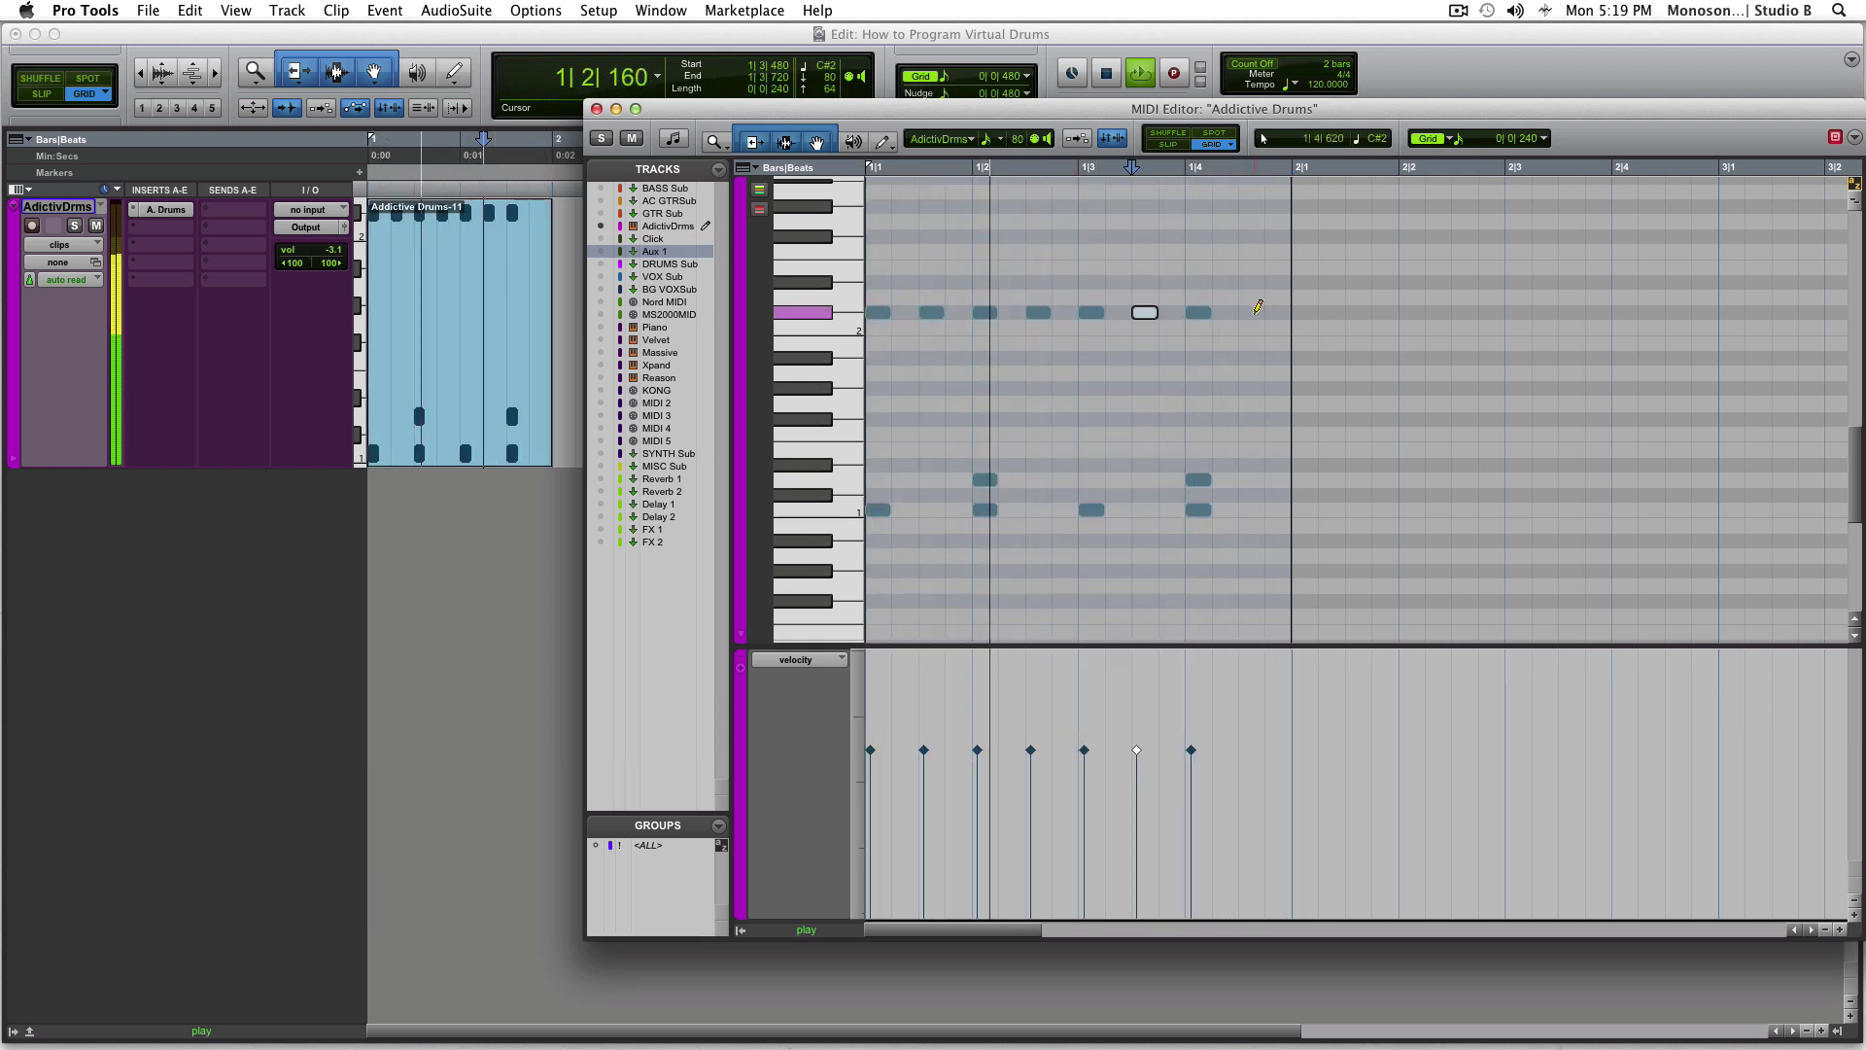
left_click(1252, 312)
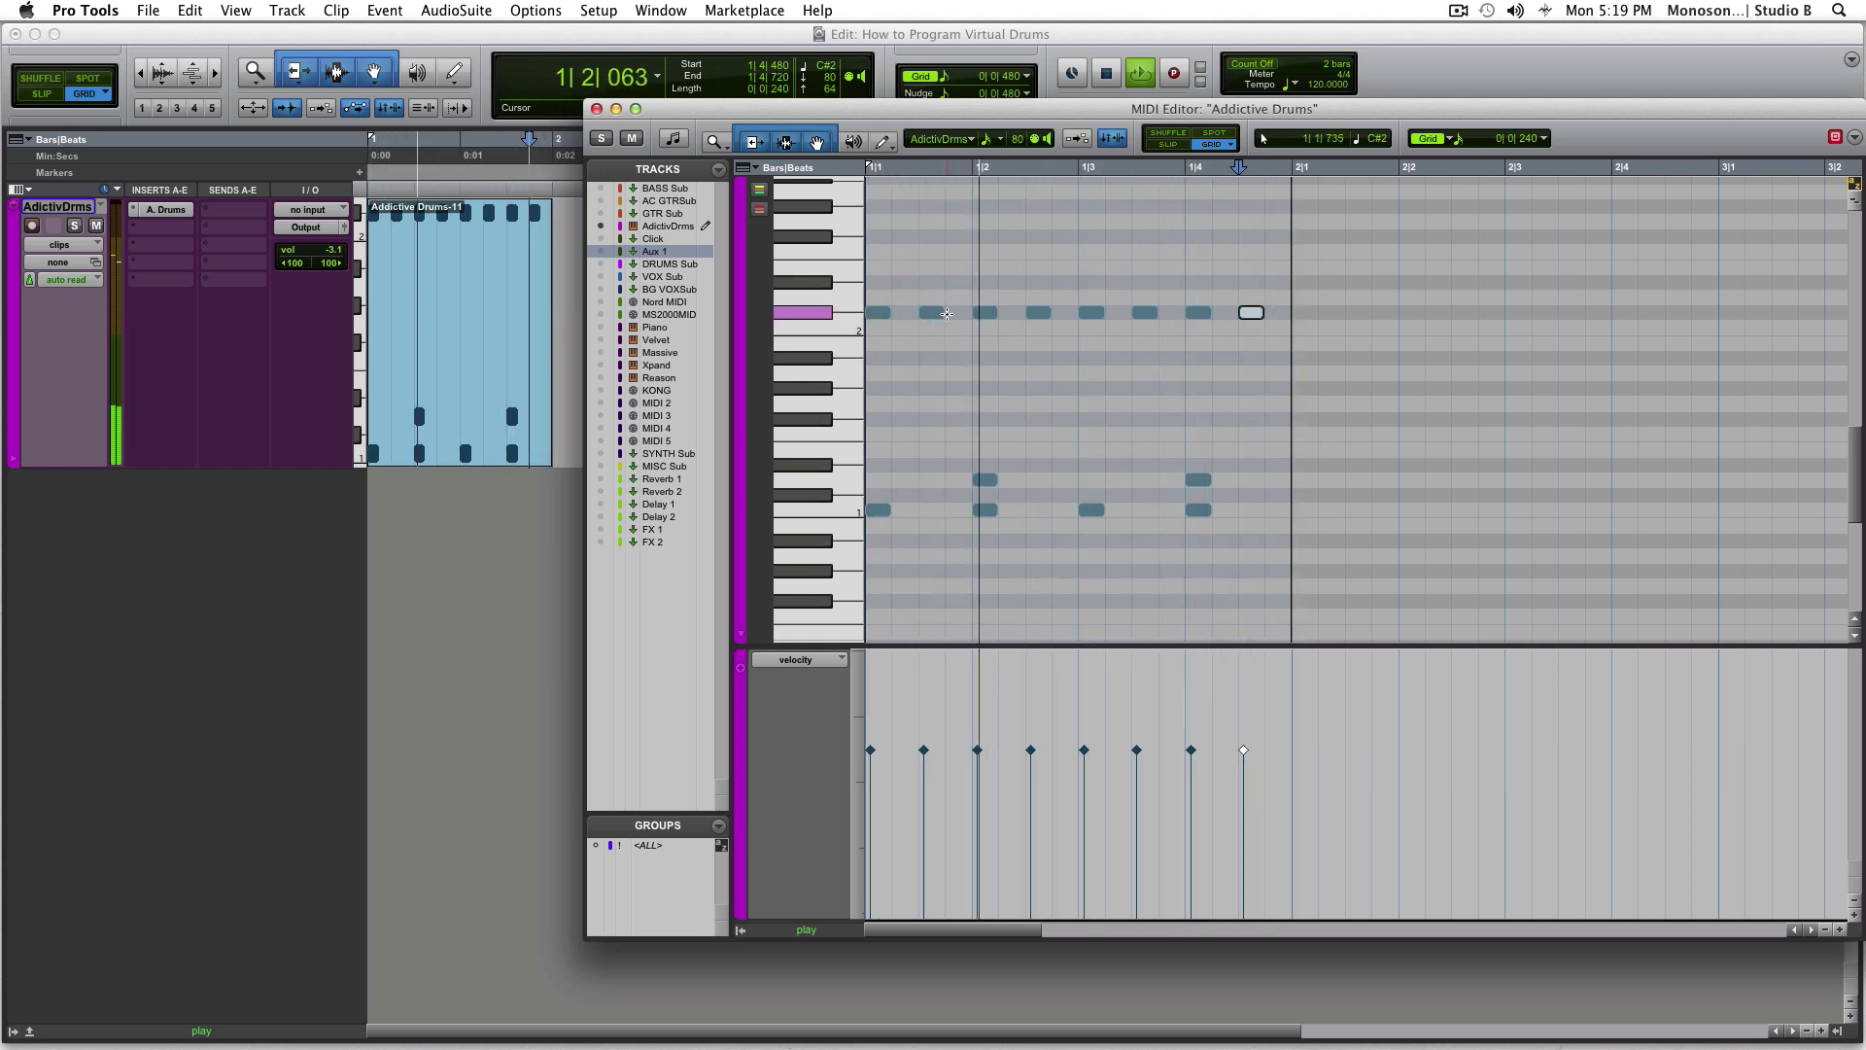
Stop playback and lower the velocities of the off-beat C#2 hits
key("space")
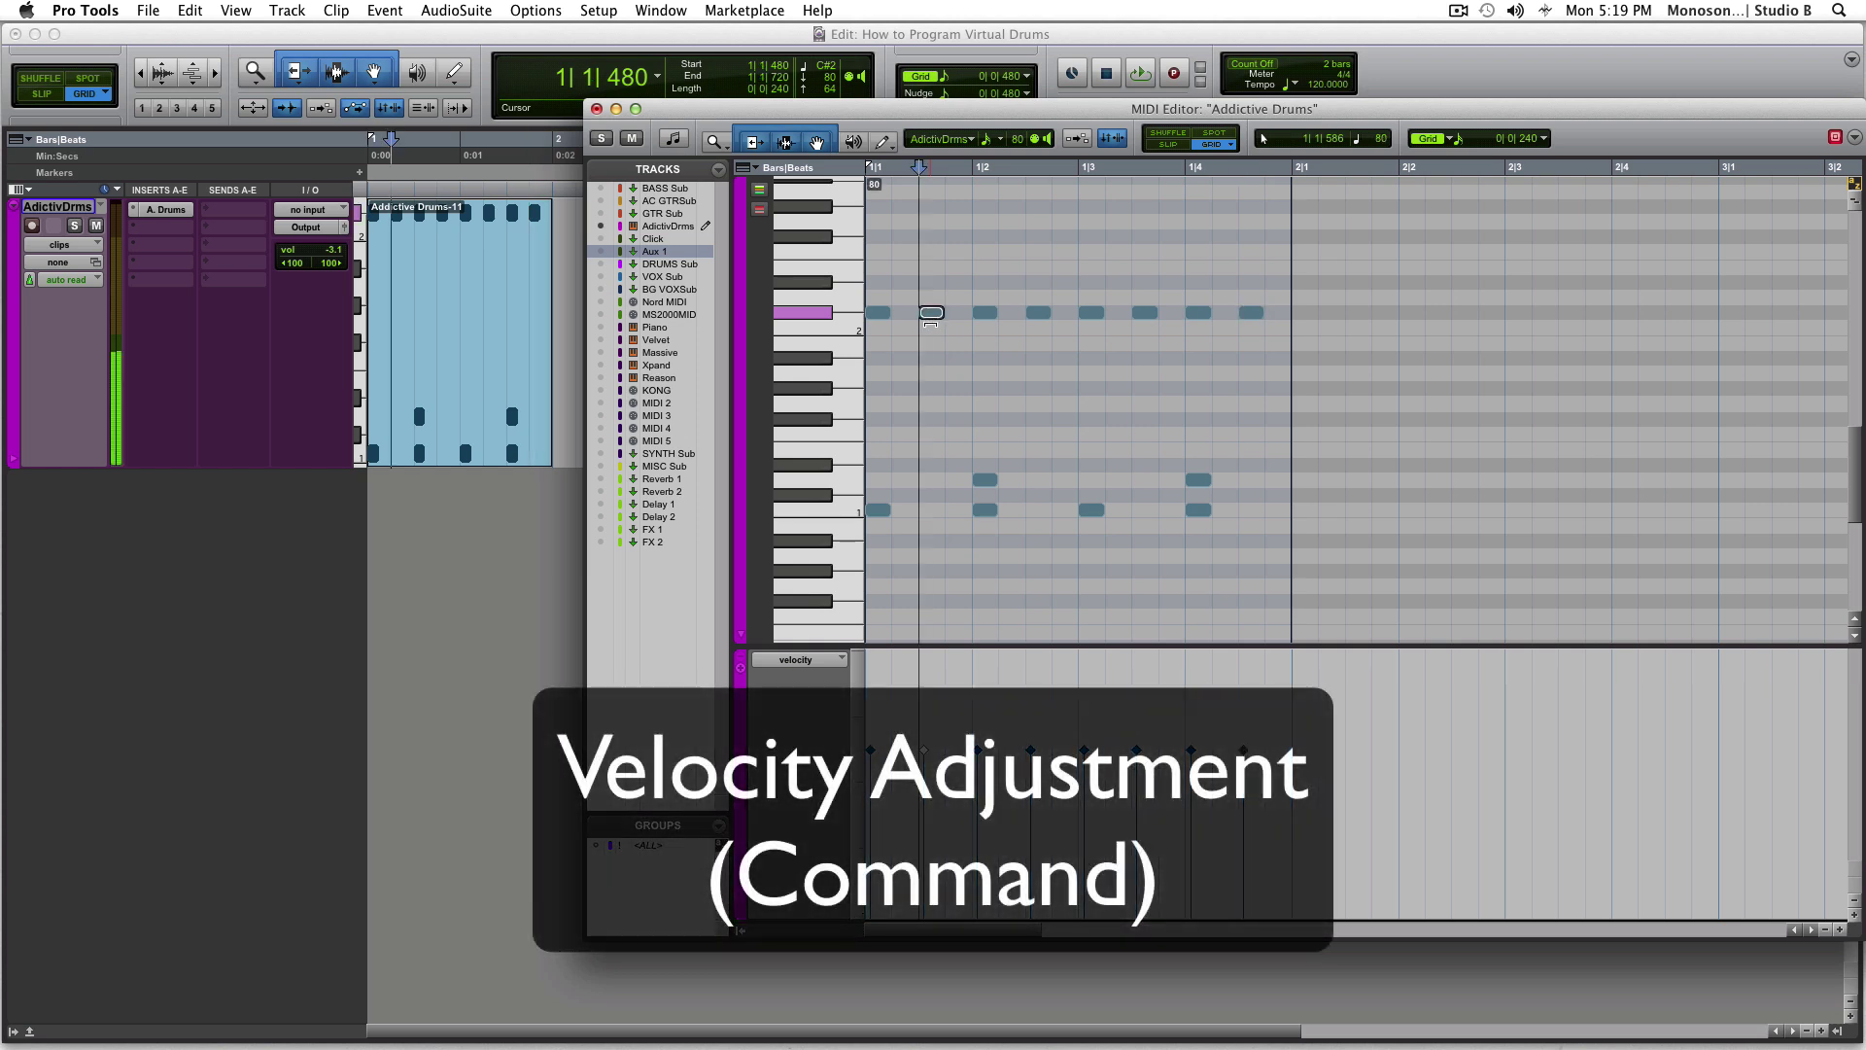
left_click_drag(930, 328, 930, 384)
left_click_drag(1039, 336, 1042, 530)
mouse_move(1045, 322)
left_mouse_down()
mouse_move(1042, 389)
mouse_move(1143, 418)
left_mouse_up()
Lengthen the last off-beat C#2 note and replay the clip to hear the accents
left_click(1145, 312)
left_click(1249, 312)
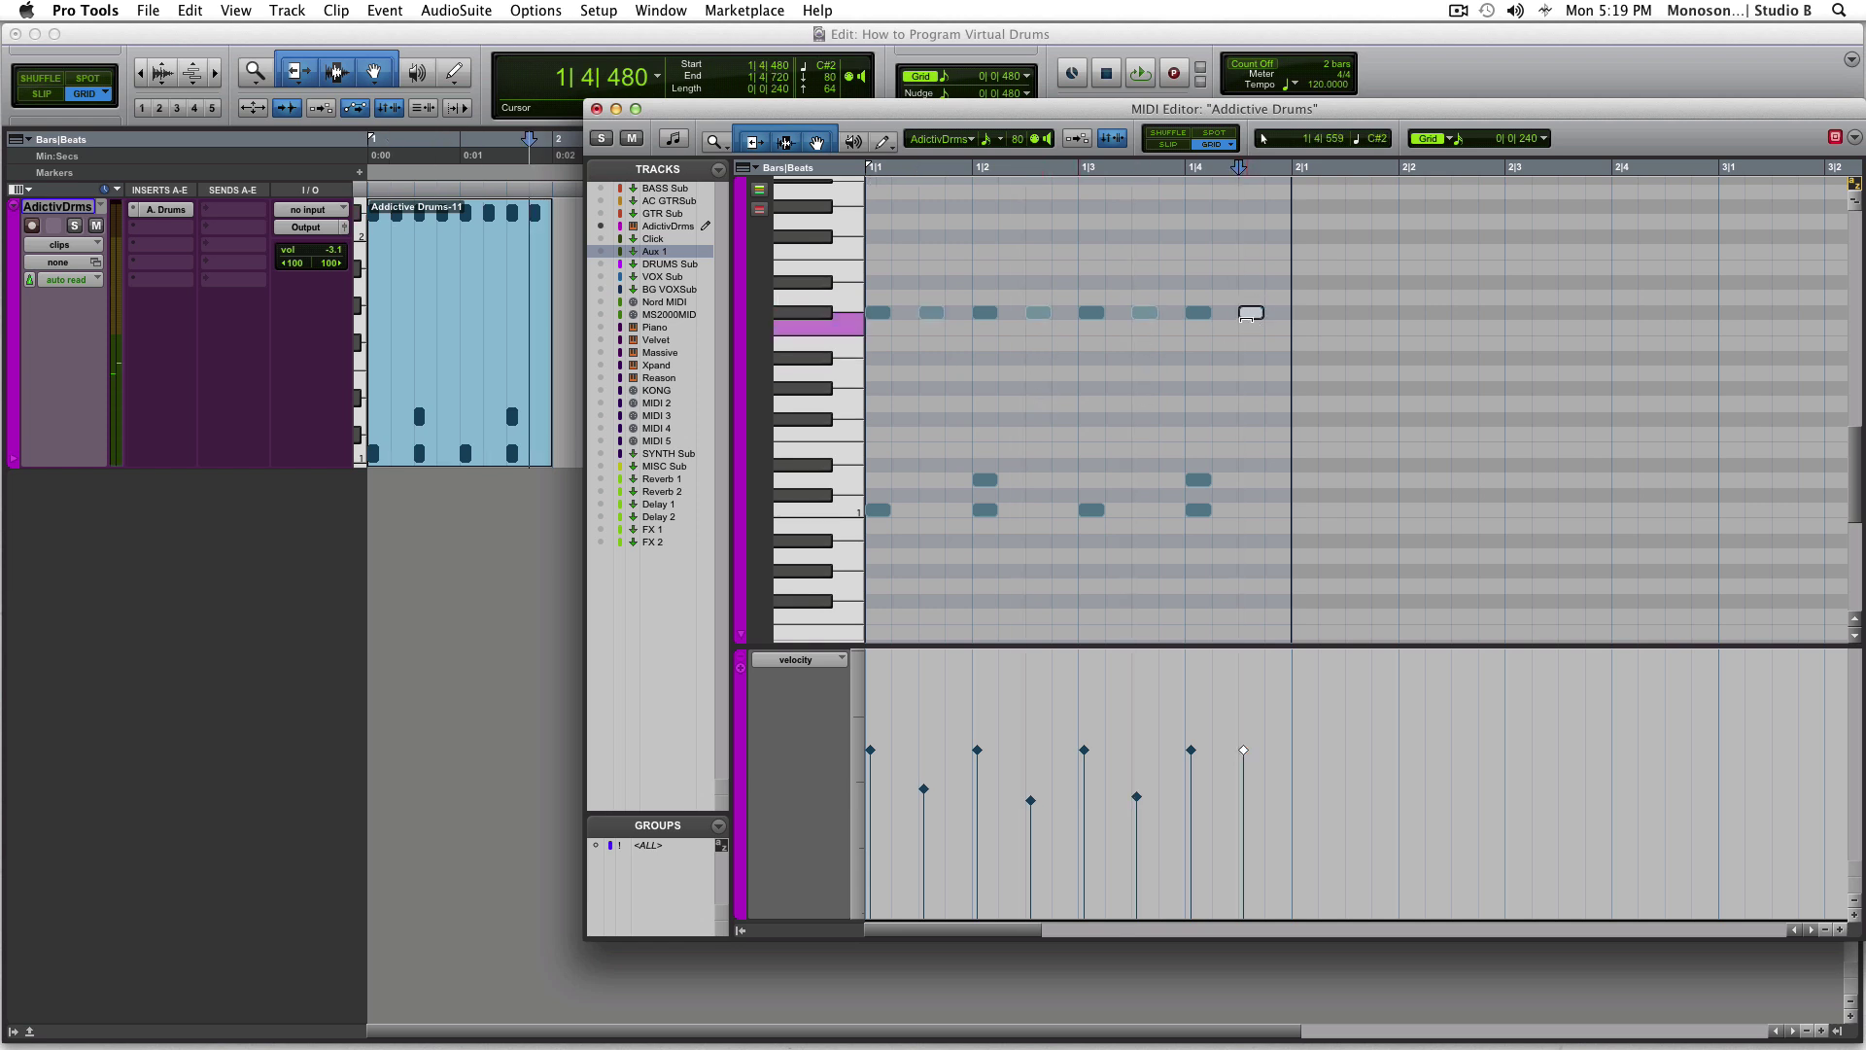
left_click_drag(1253, 313, 1261, 312)
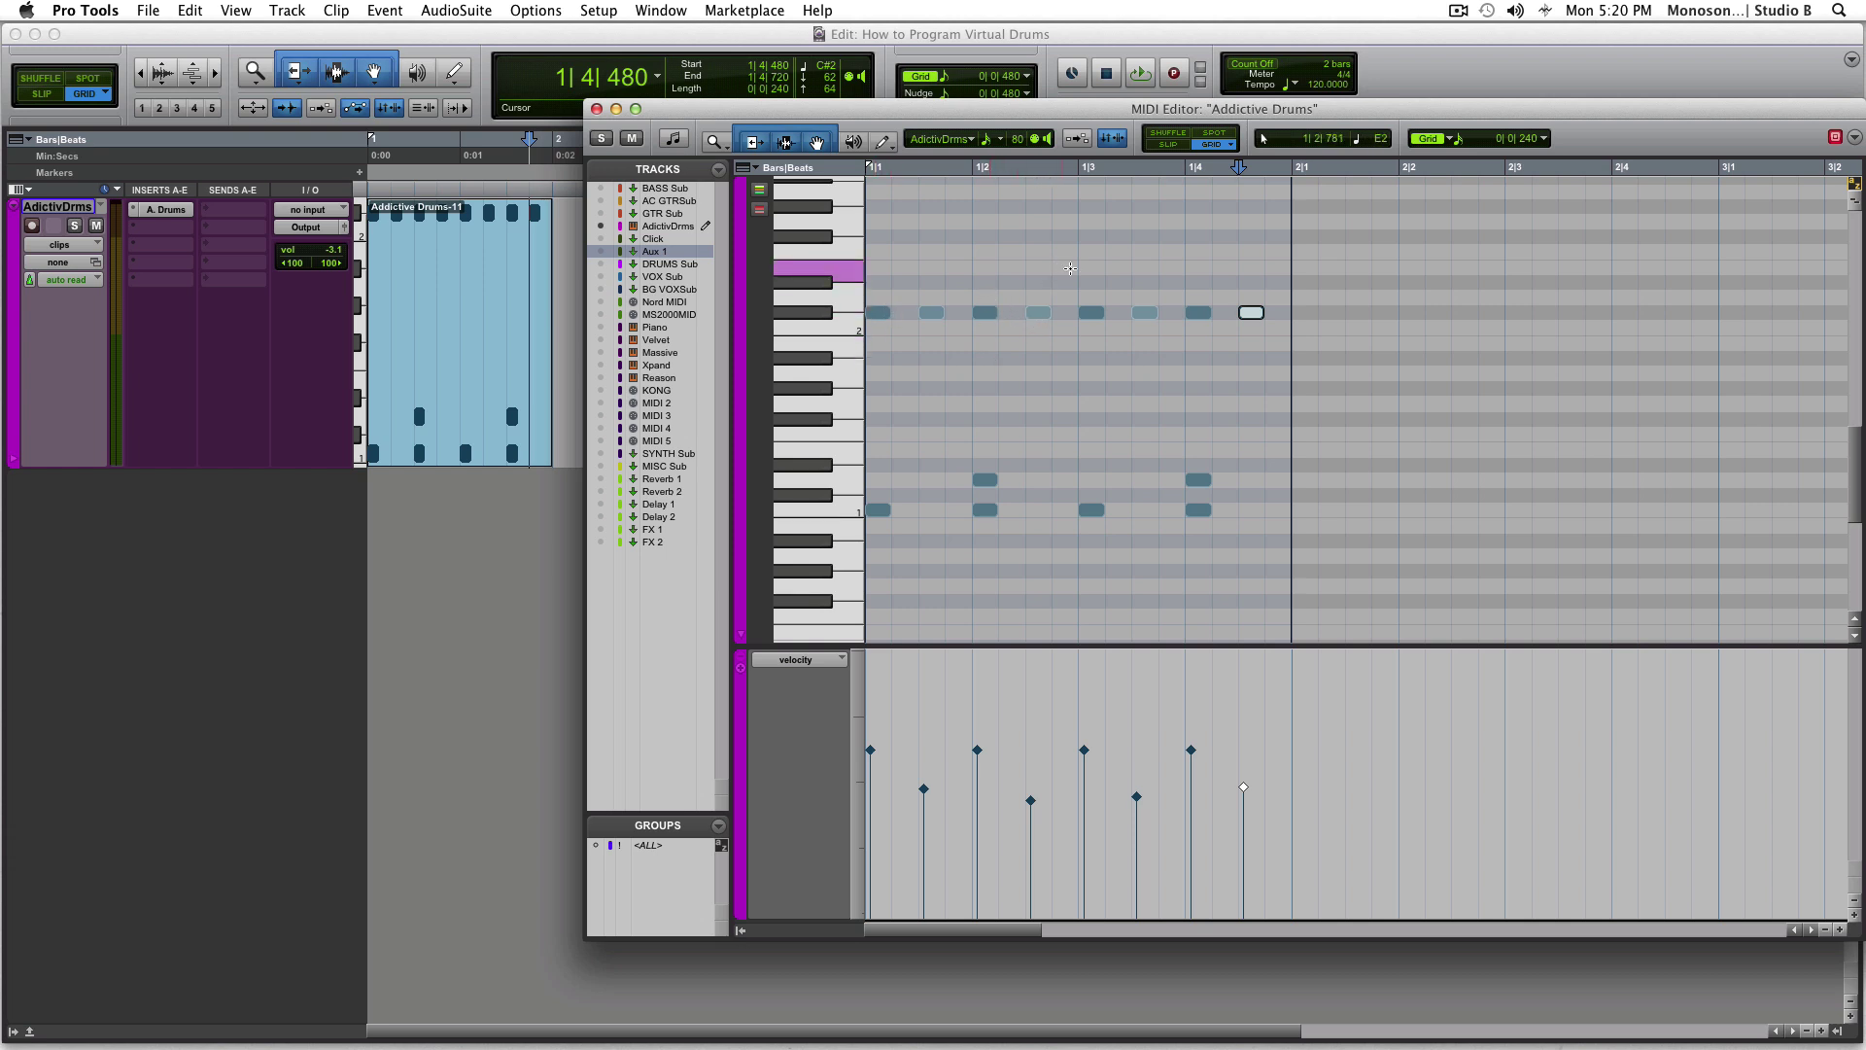
left_click(497, 382)
key("space")
double_click(498, 383)
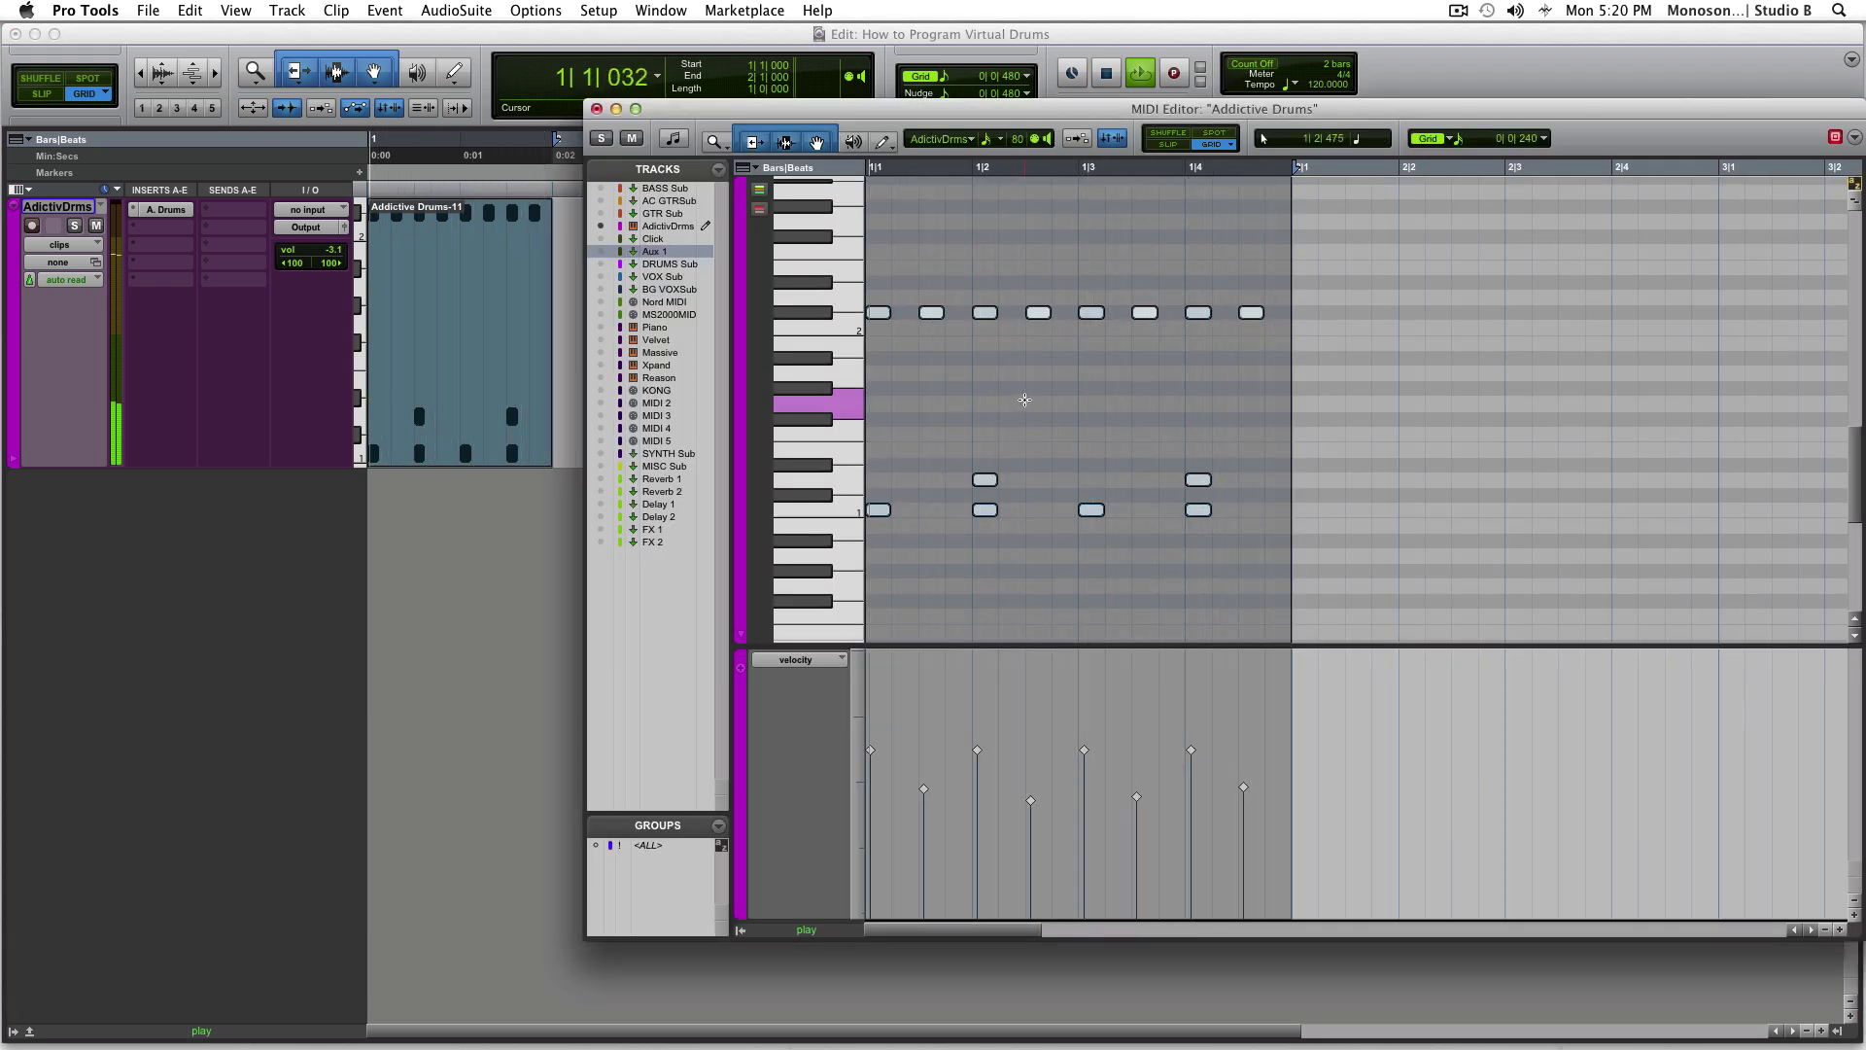
Move the on-beat hi-hat notes up to D2 and raise the beat 1 and 3 velocities
left_click(1026, 399)
key("space")
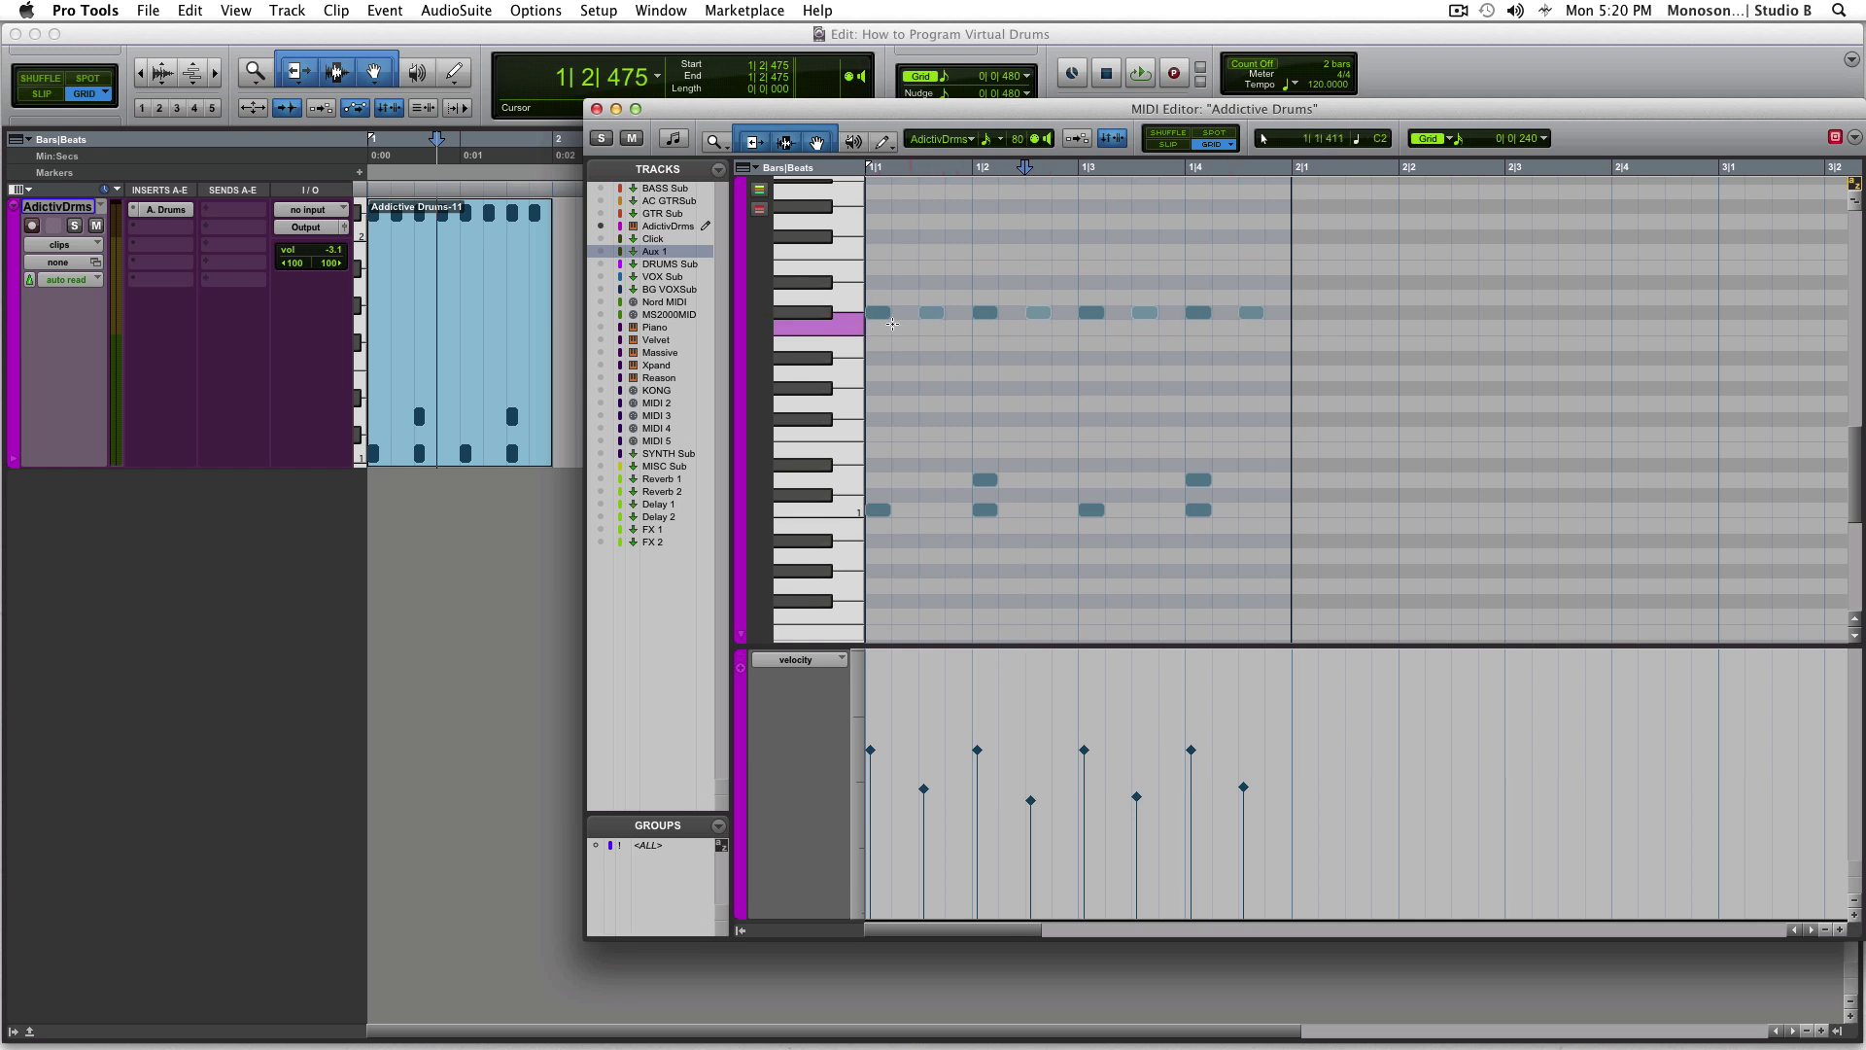
left_click_drag(885, 321, 1196, 297)
left_click_drag(877, 298, 880, 253)
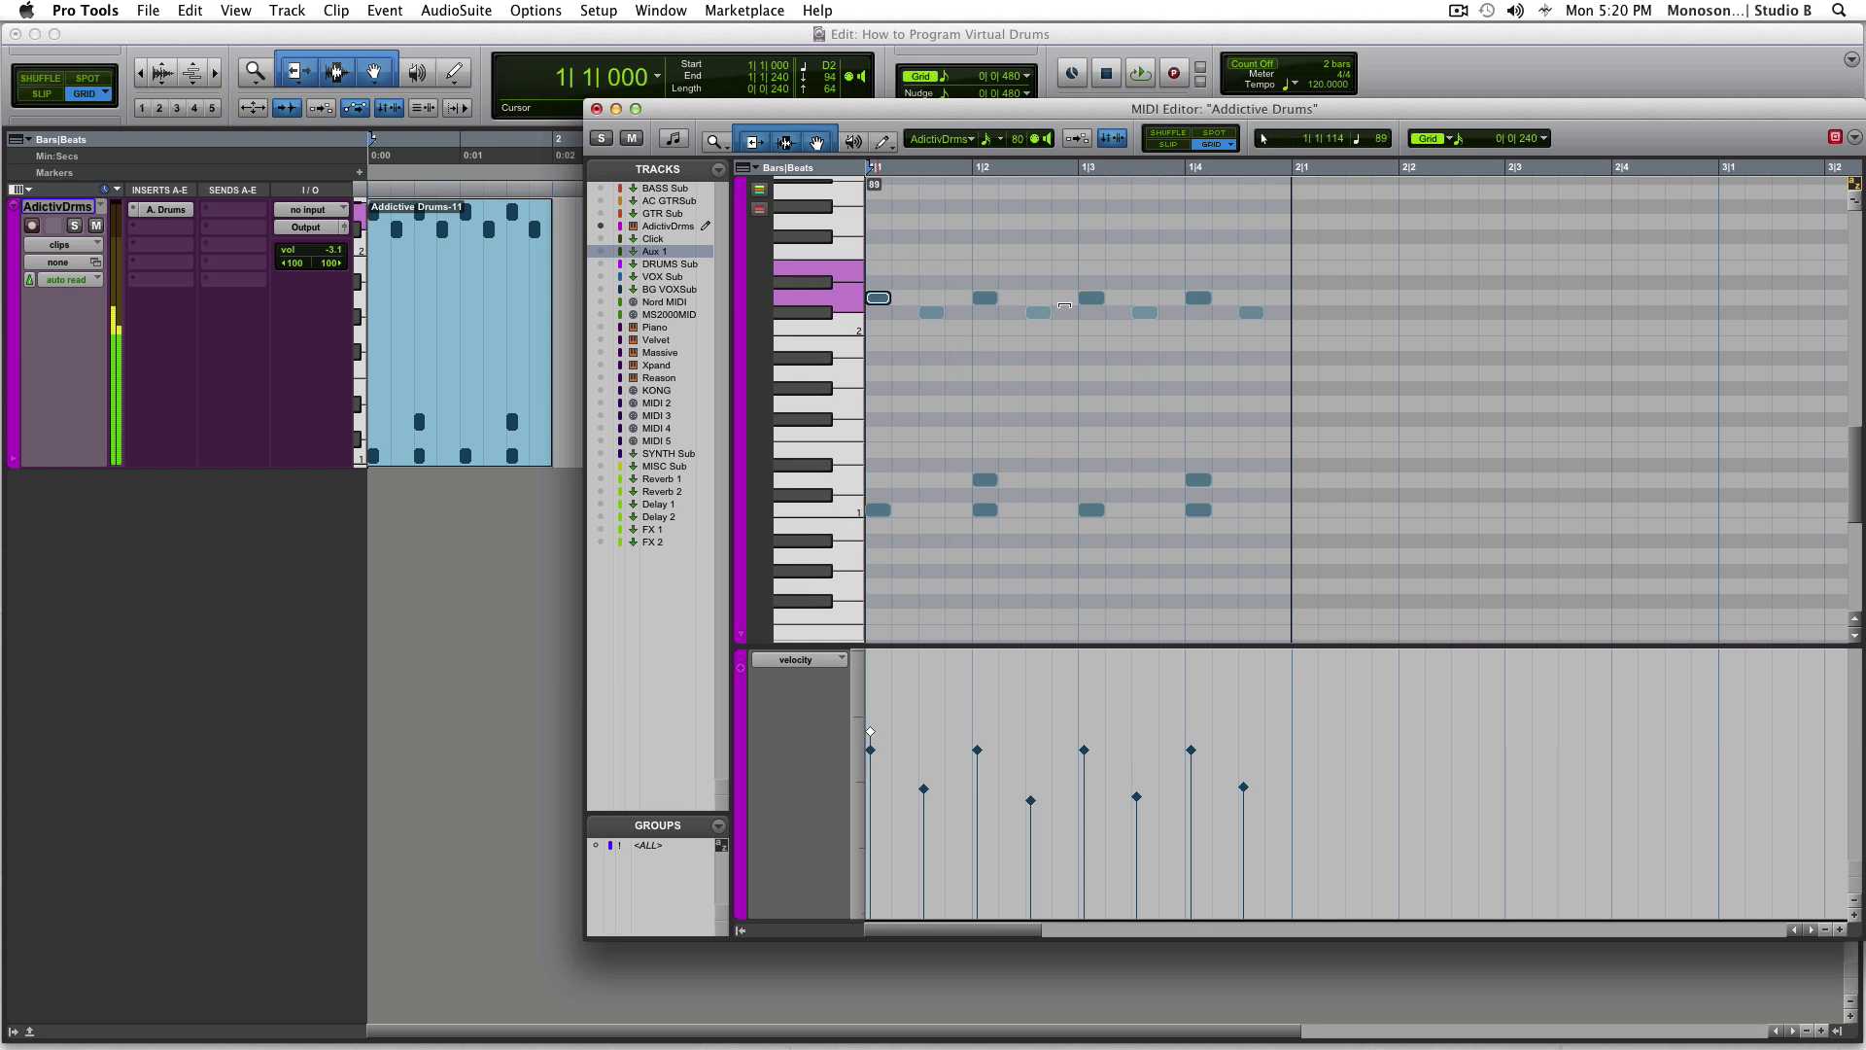
left_click_drag(1092, 300, 1093, 263)
left_click(984, 299)
left_click(1198, 298)
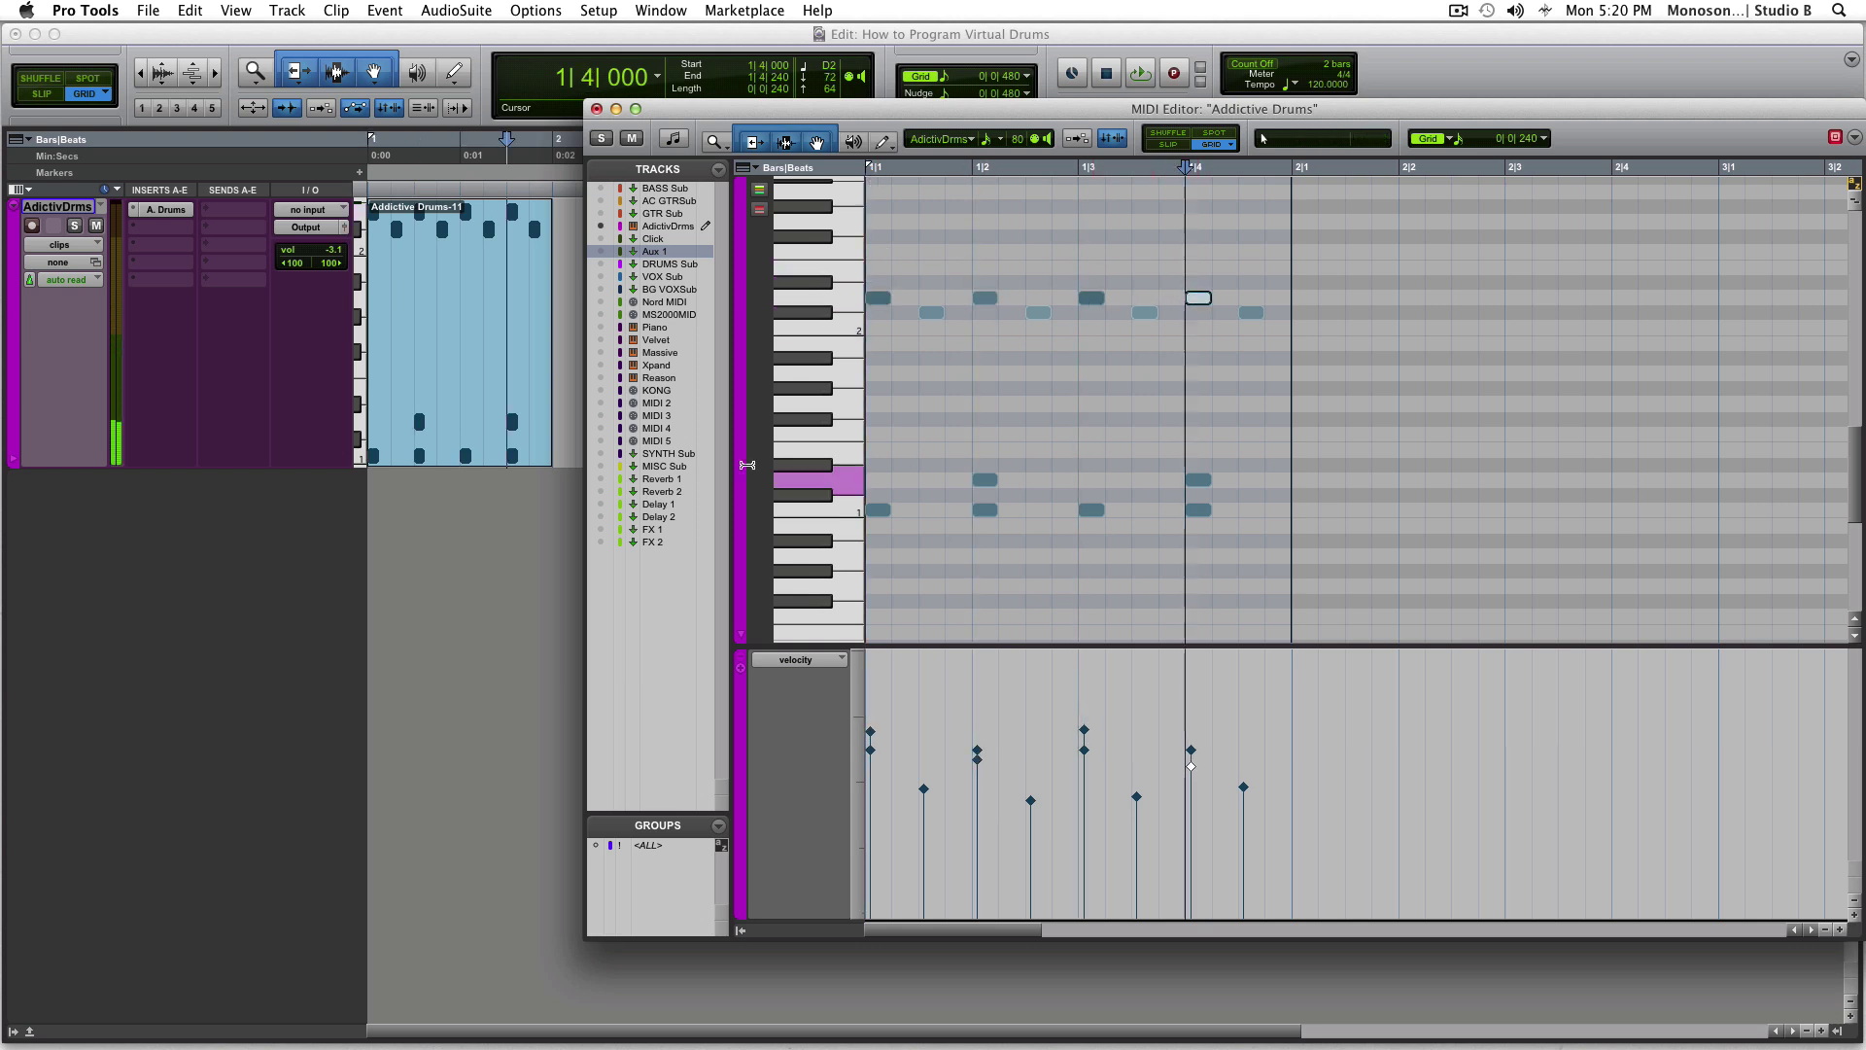
Audition the beat, check the beat 2 and 4 notes, then close the MIDI Editor
left_click(483, 401)
key("space")
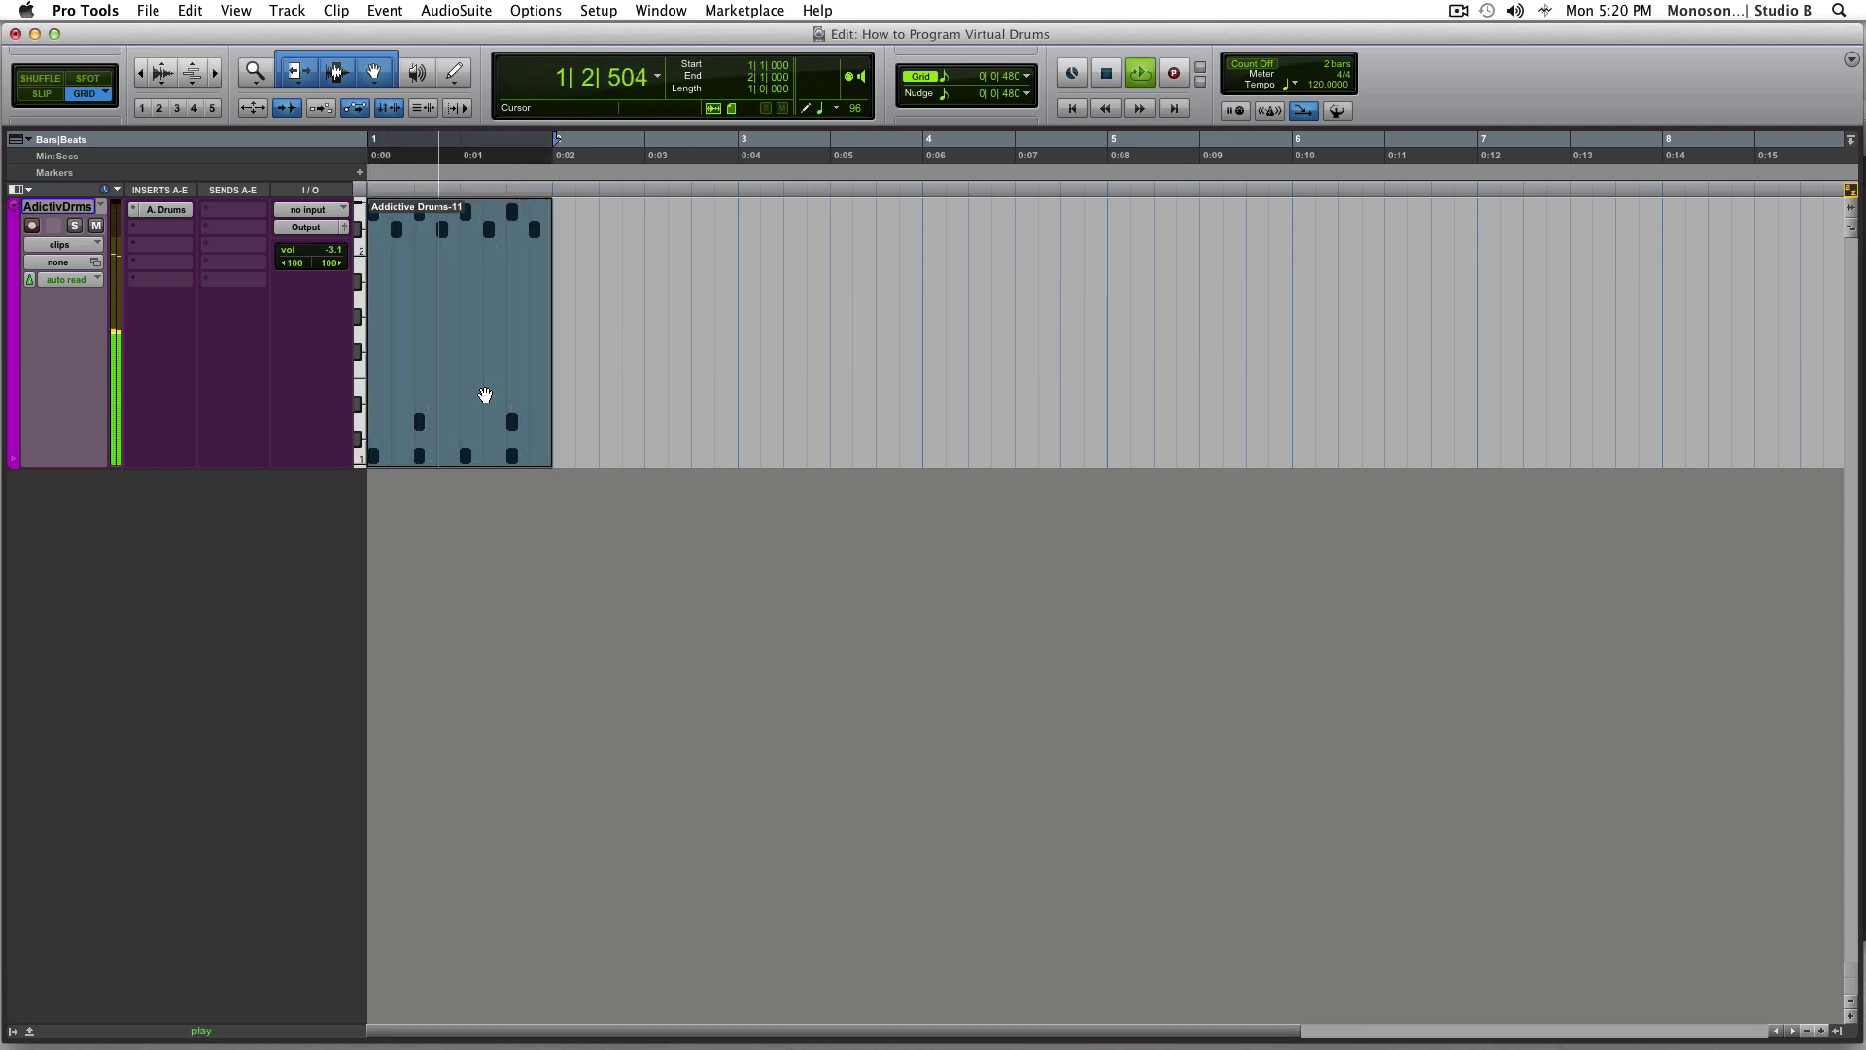
double_click(485, 395)
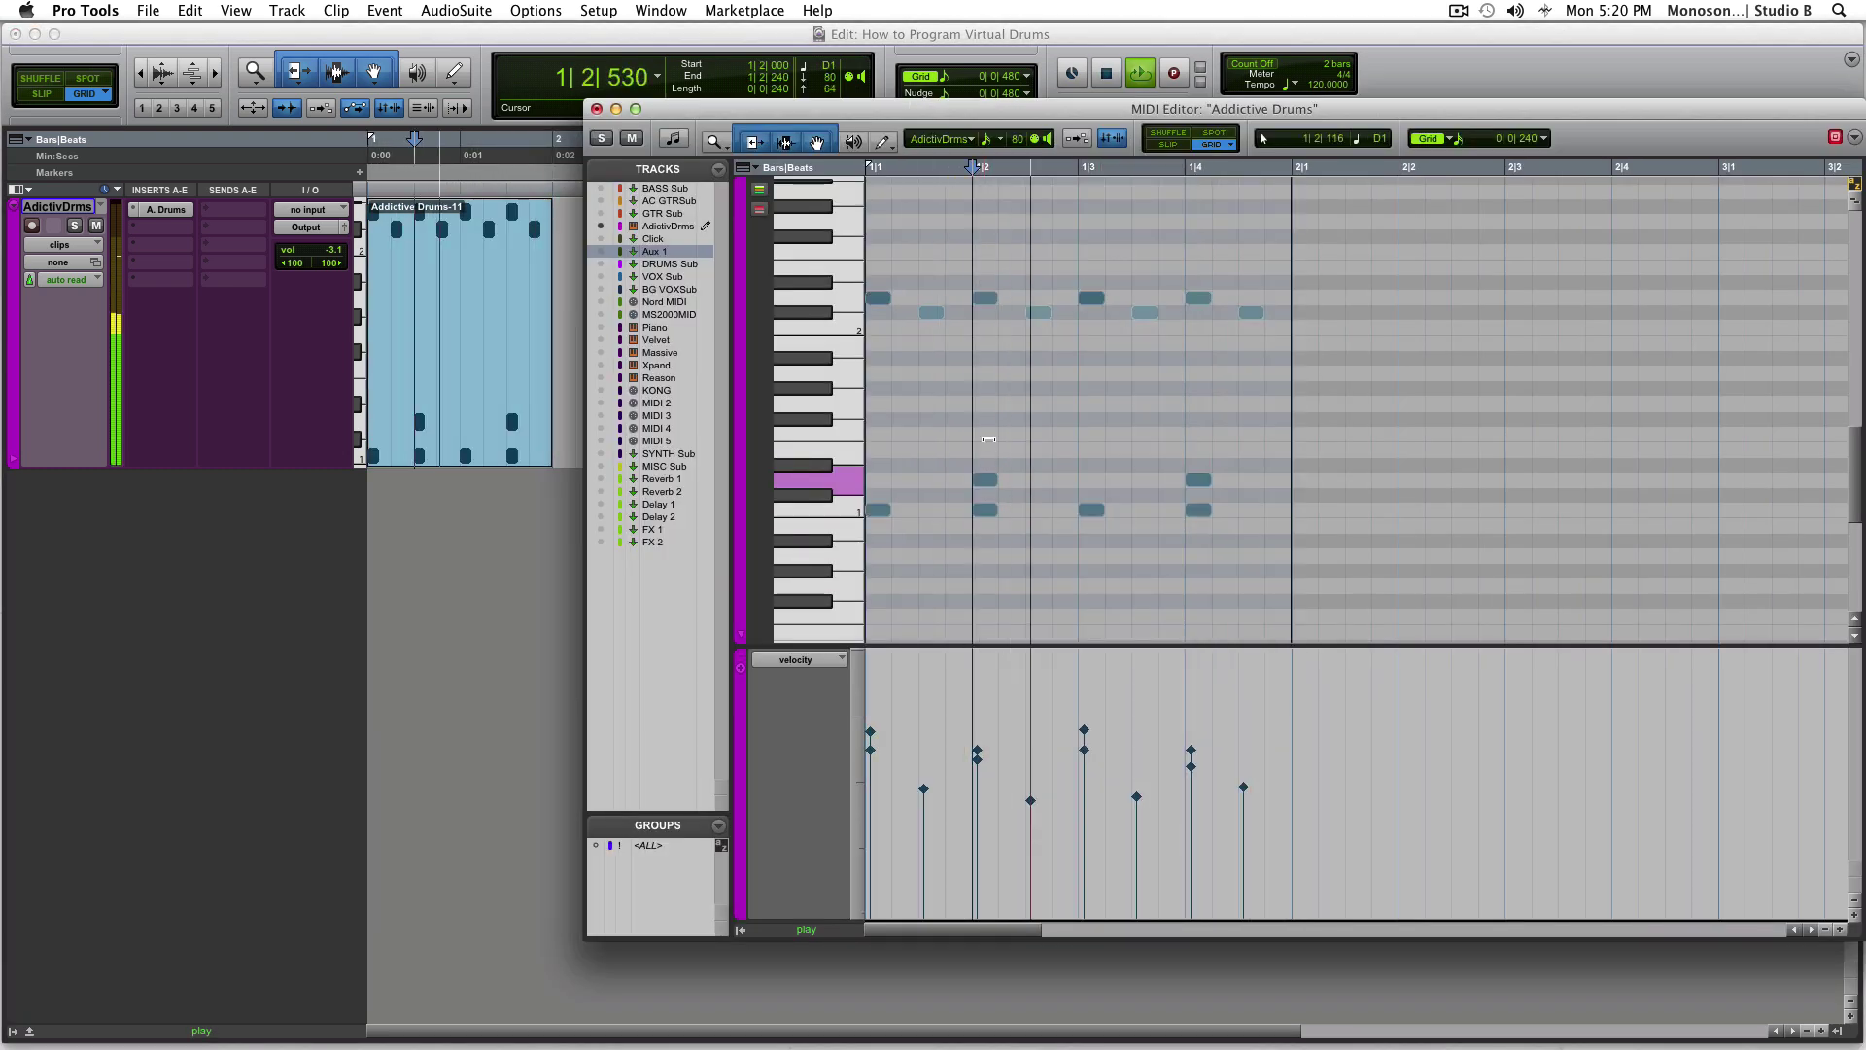
left_click(1199, 479)
left_click(985, 479)
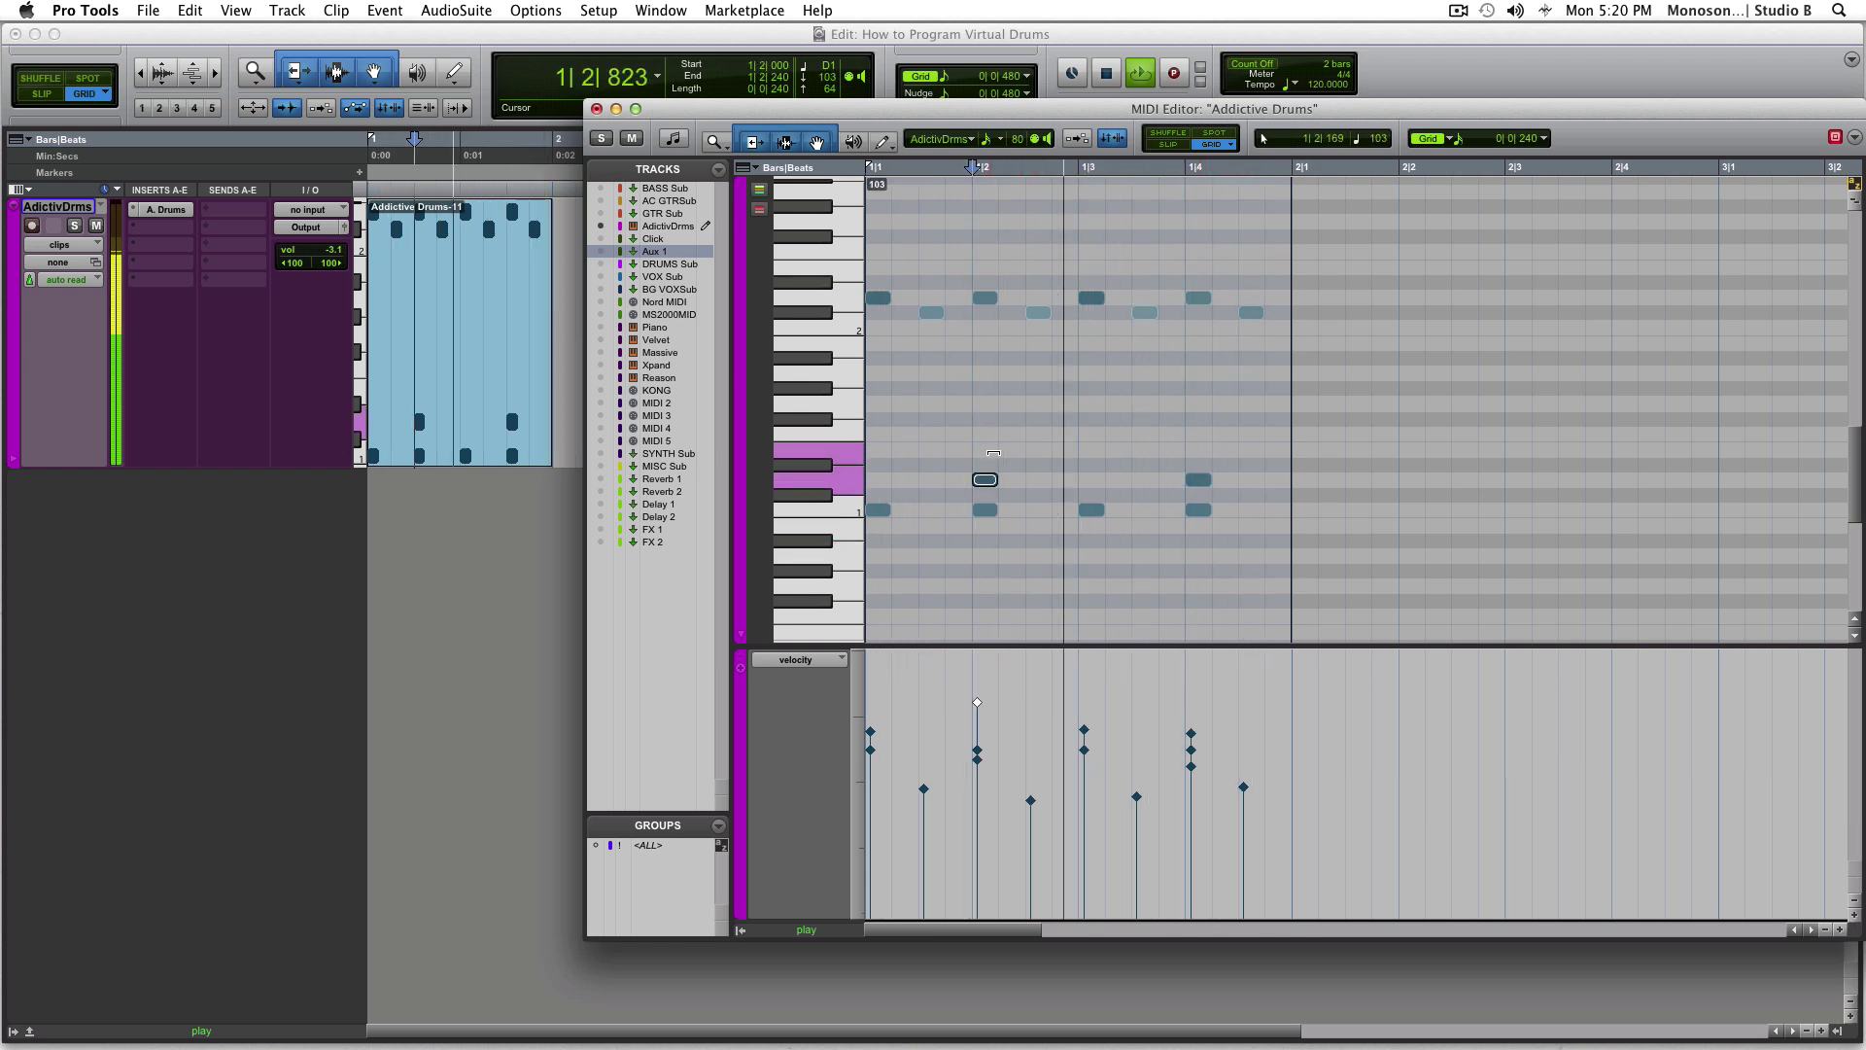
left_click(985, 509)
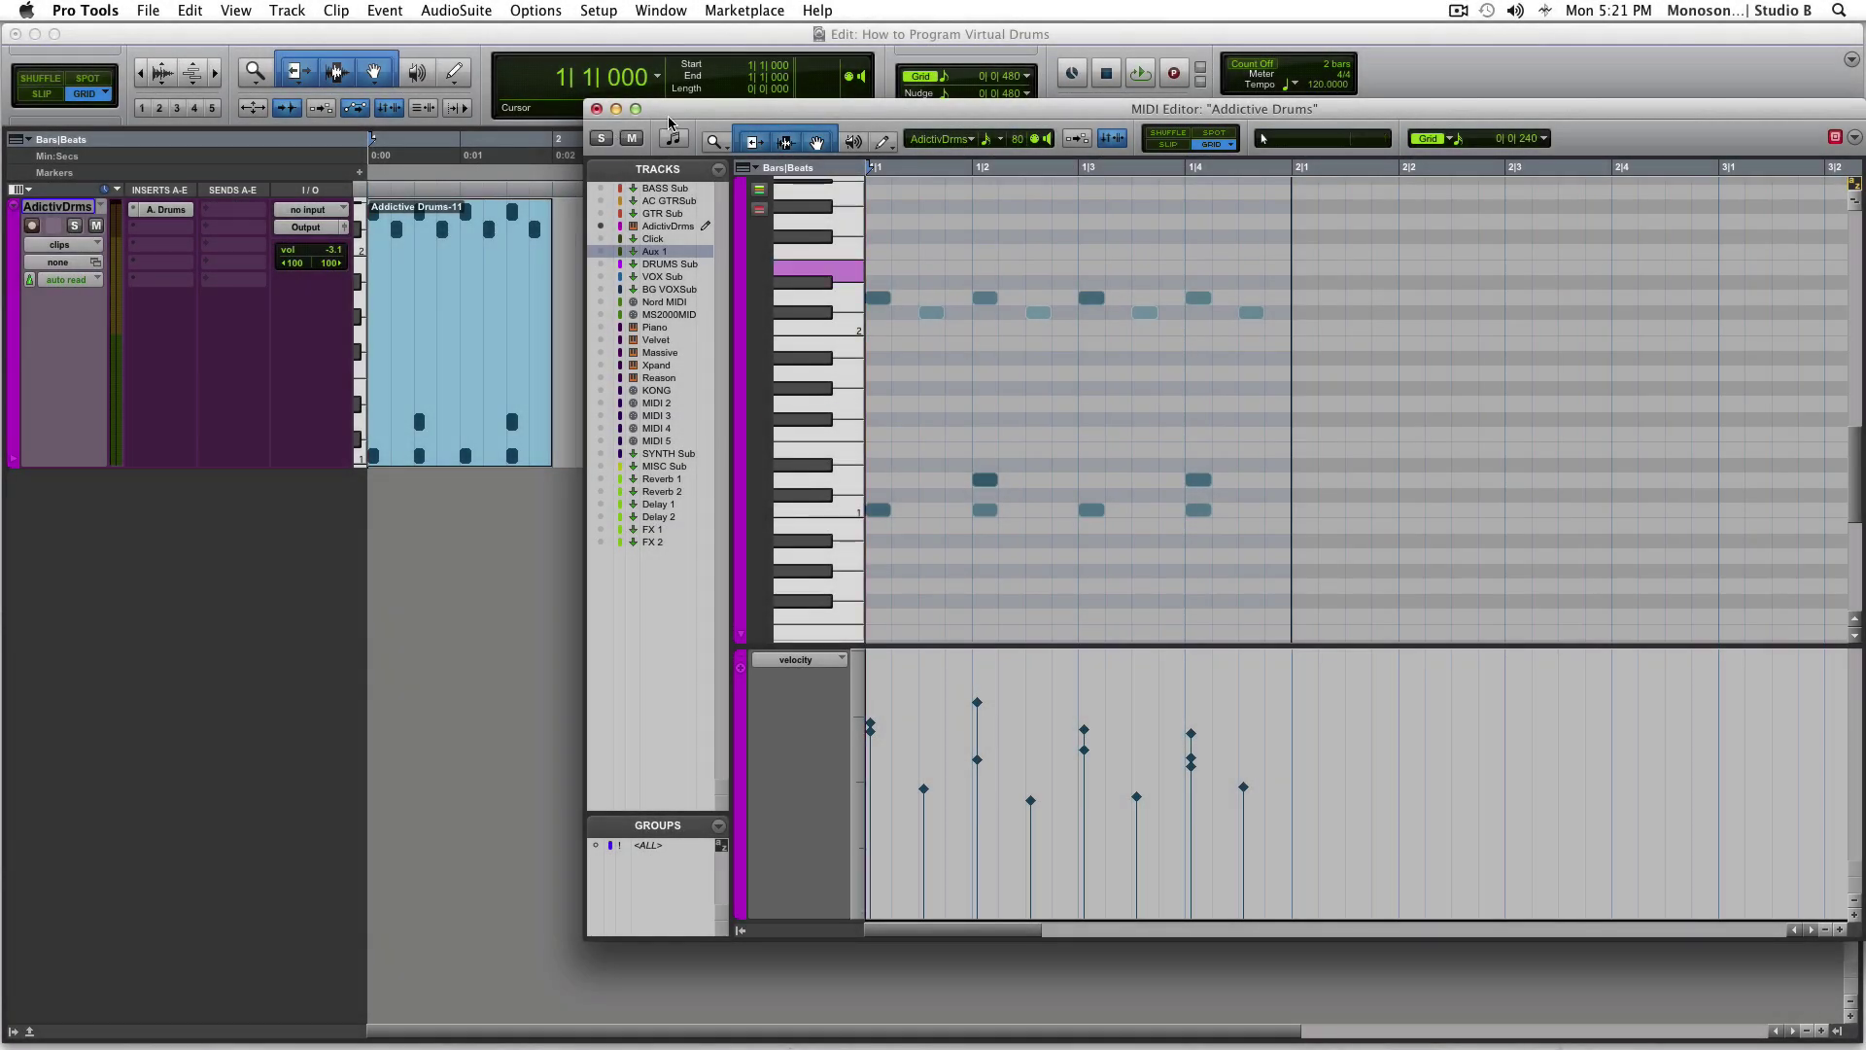
left_click_drag(691, 110, 551, 115)
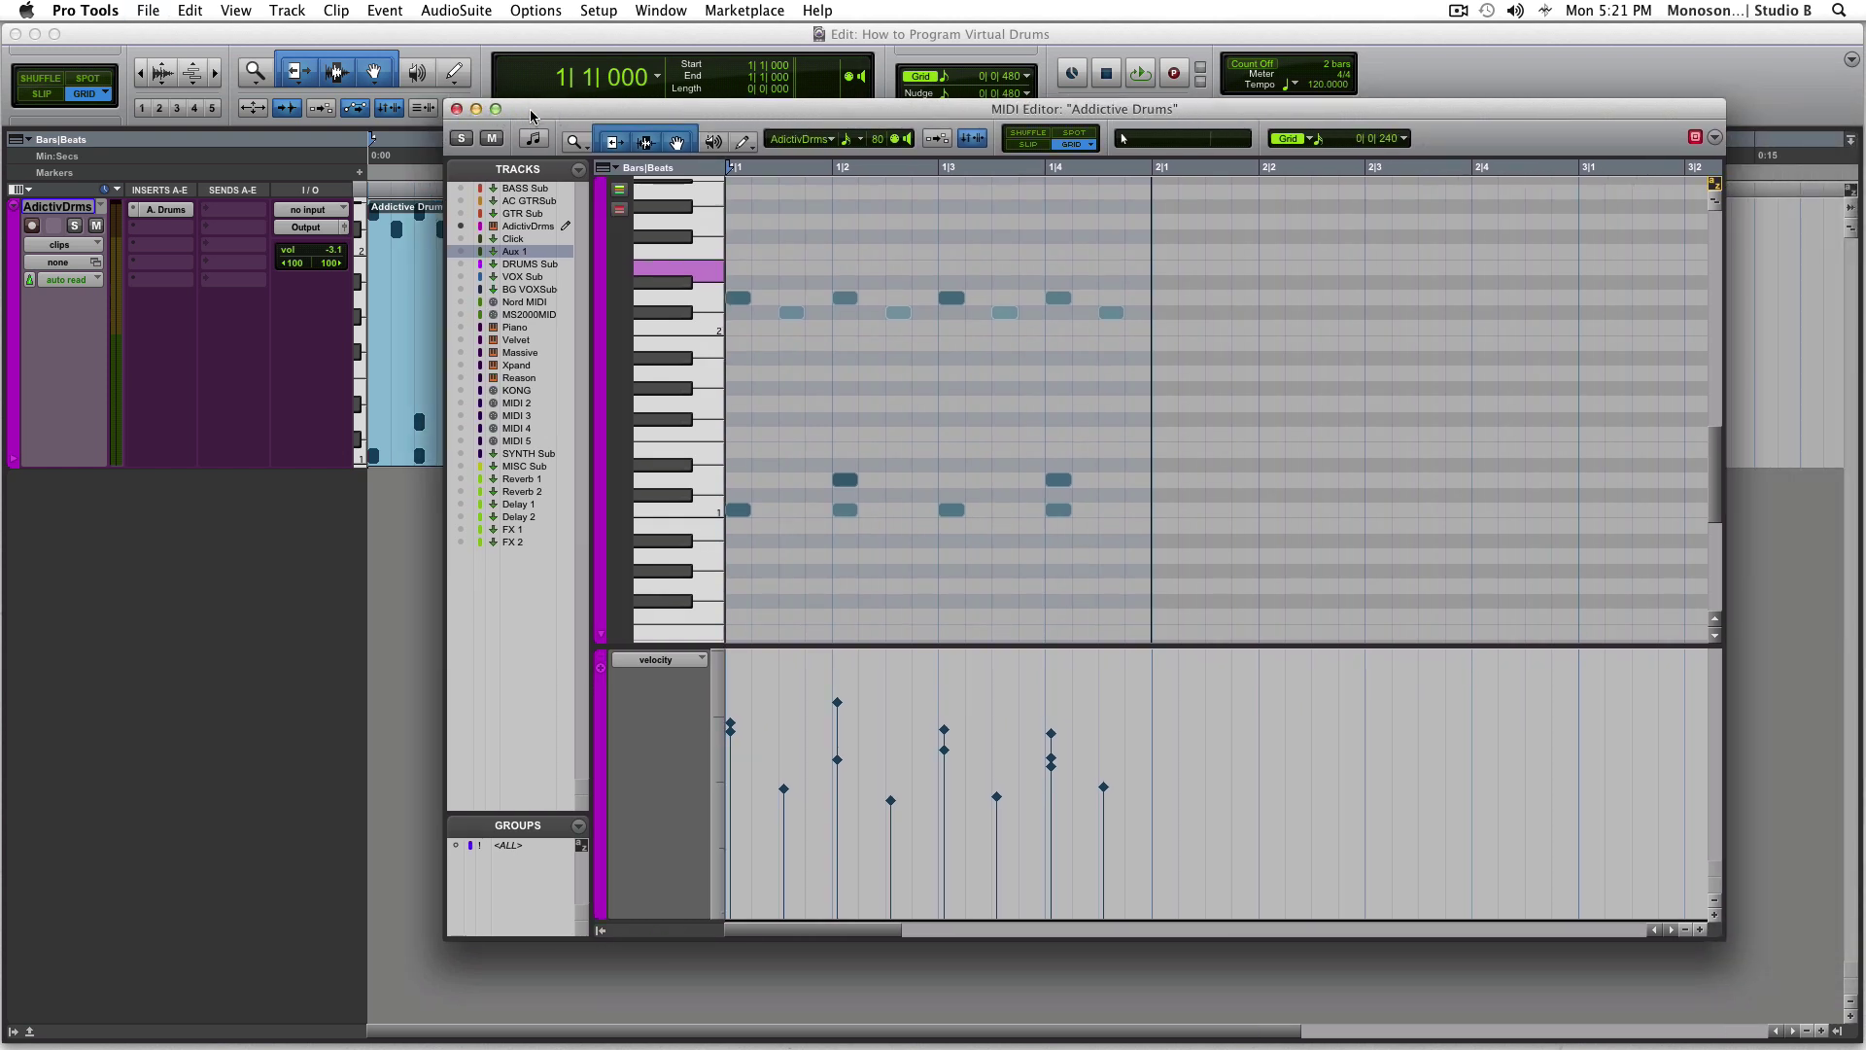
left_click(457, 109)
Try duplicating the clip, then repeat it 15 times across the following bars
left_click(457, 408)
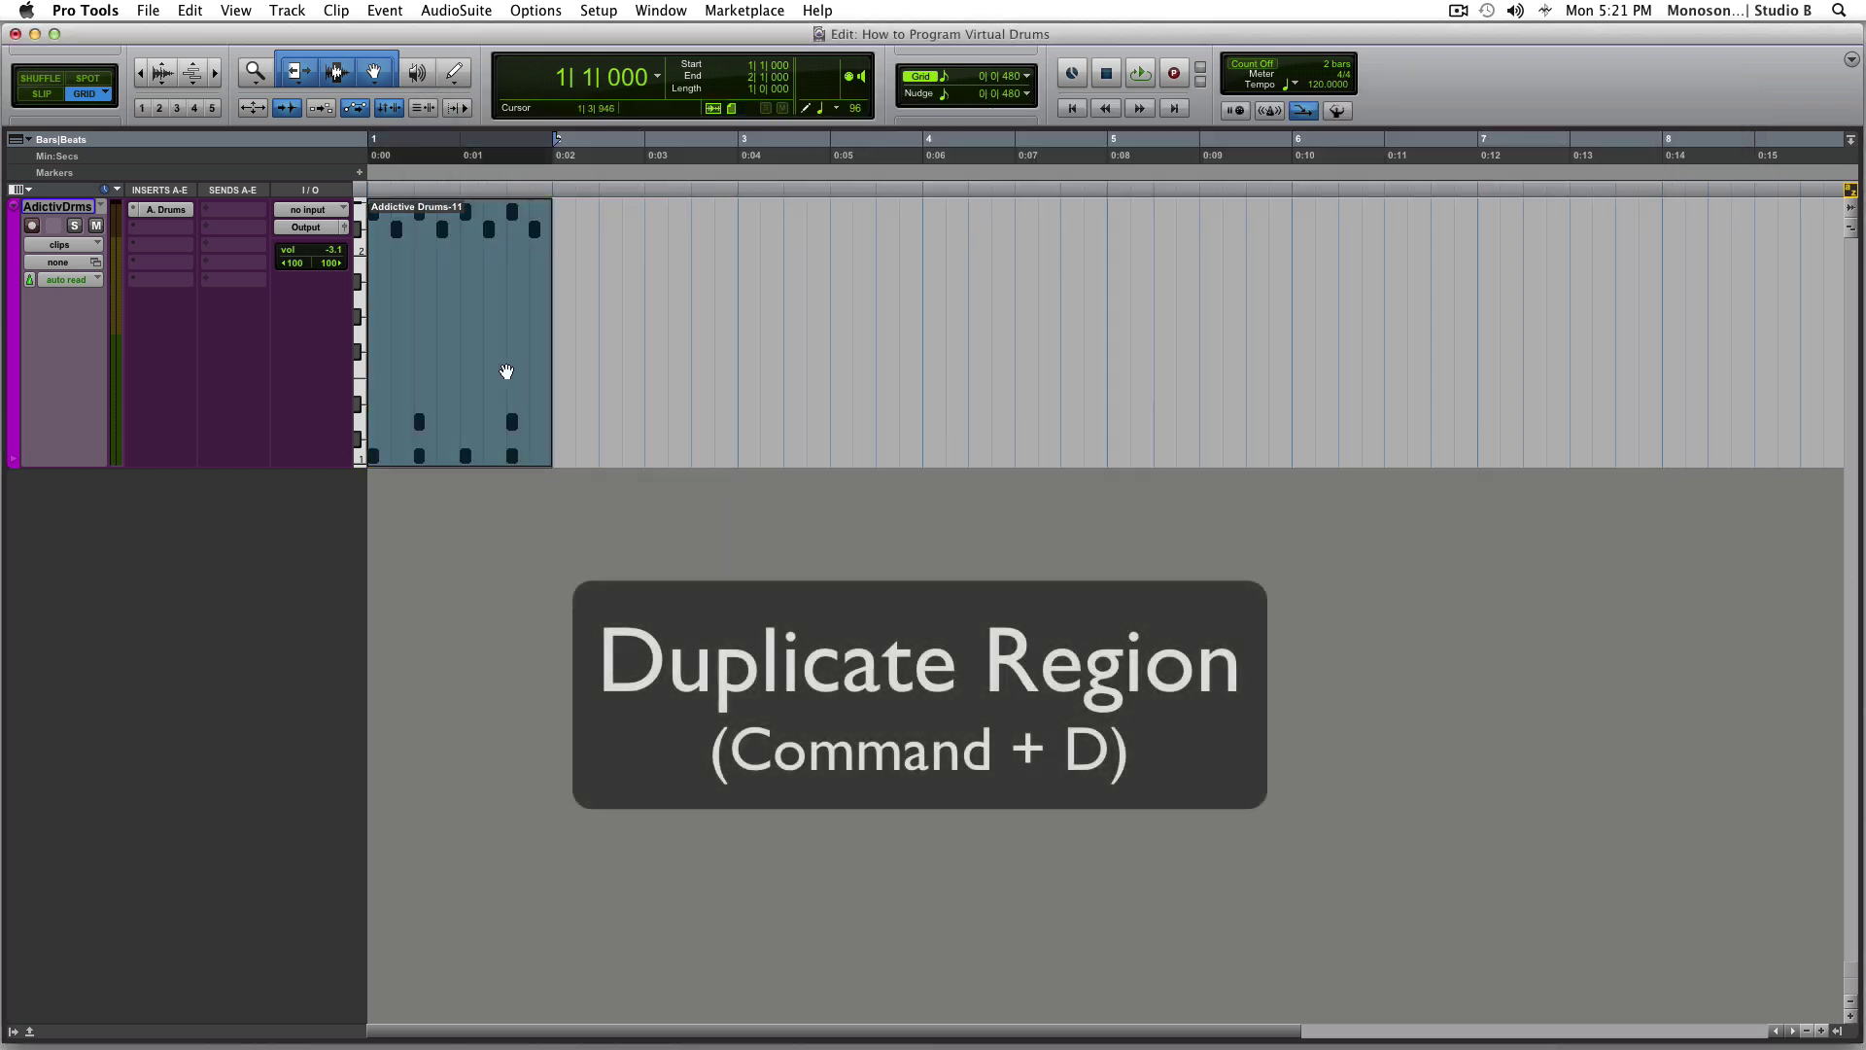
key("super+d")
key("super+d")
key("super+d")
left_click(651, 394, "shift")
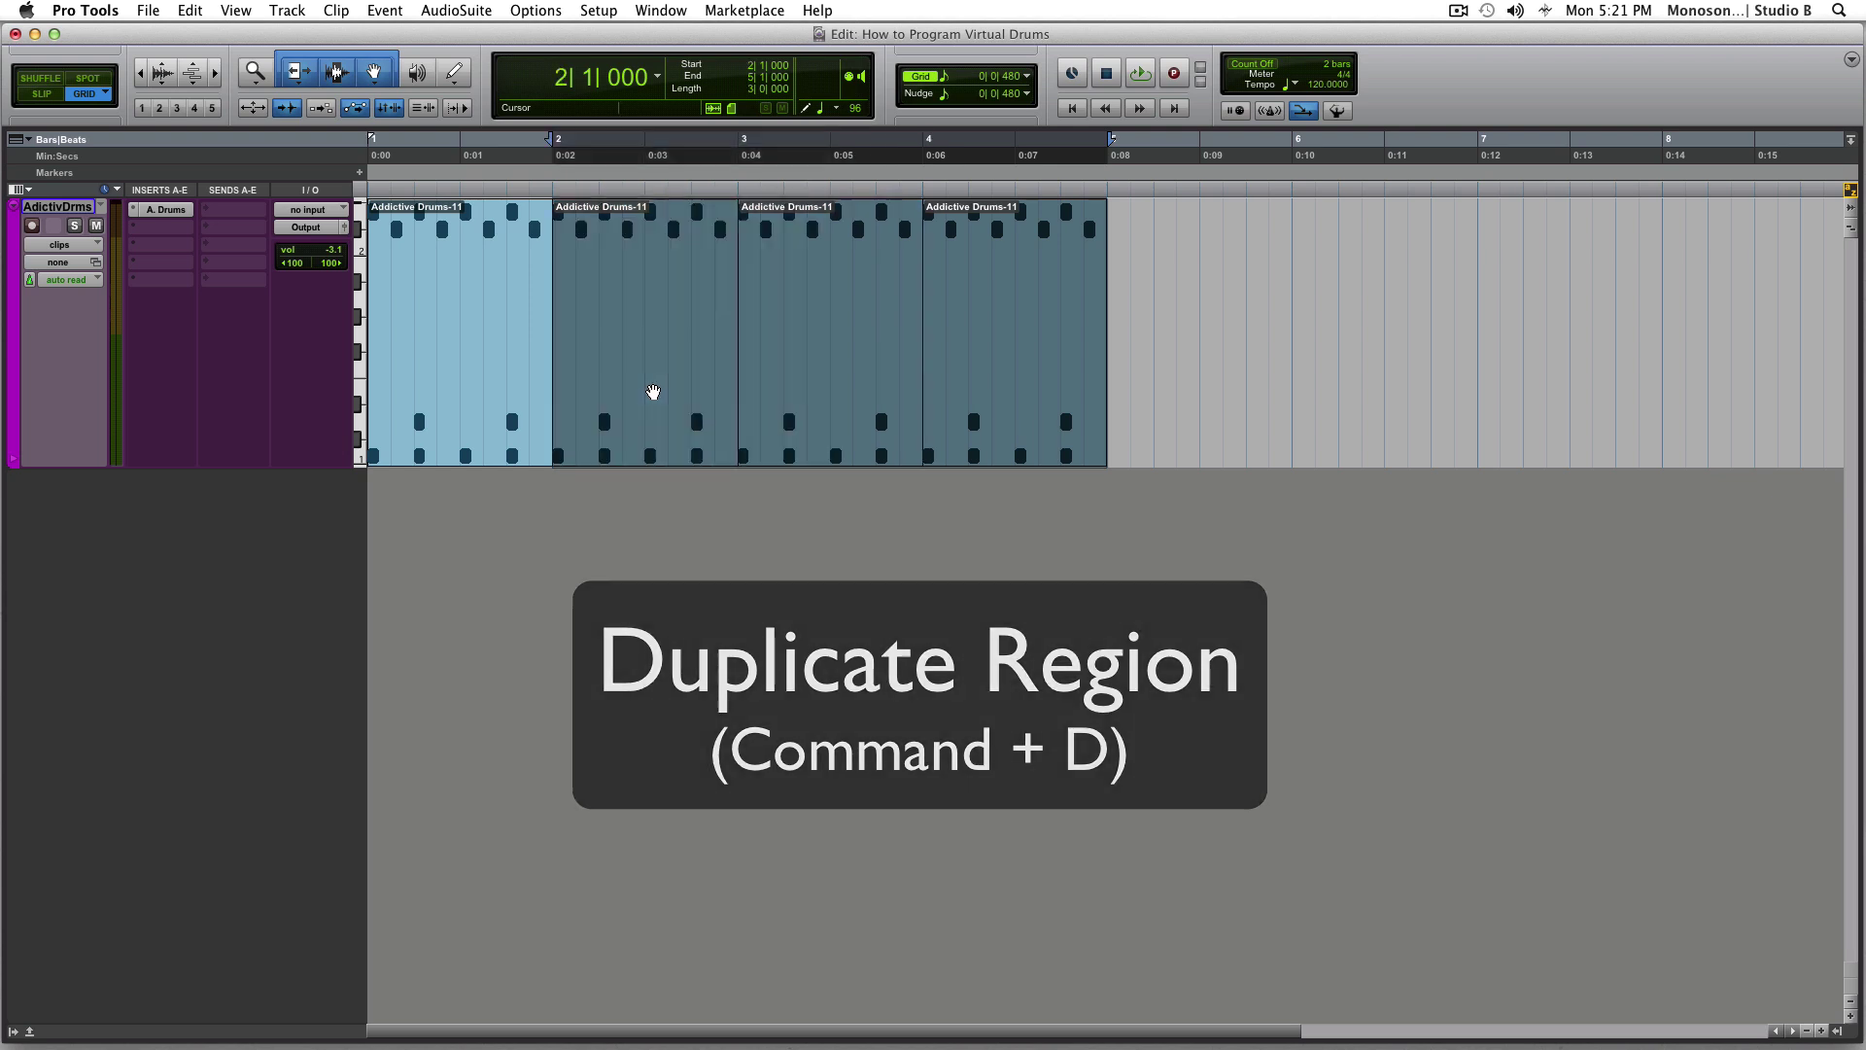
key("Delete")
left_click(529, 389)
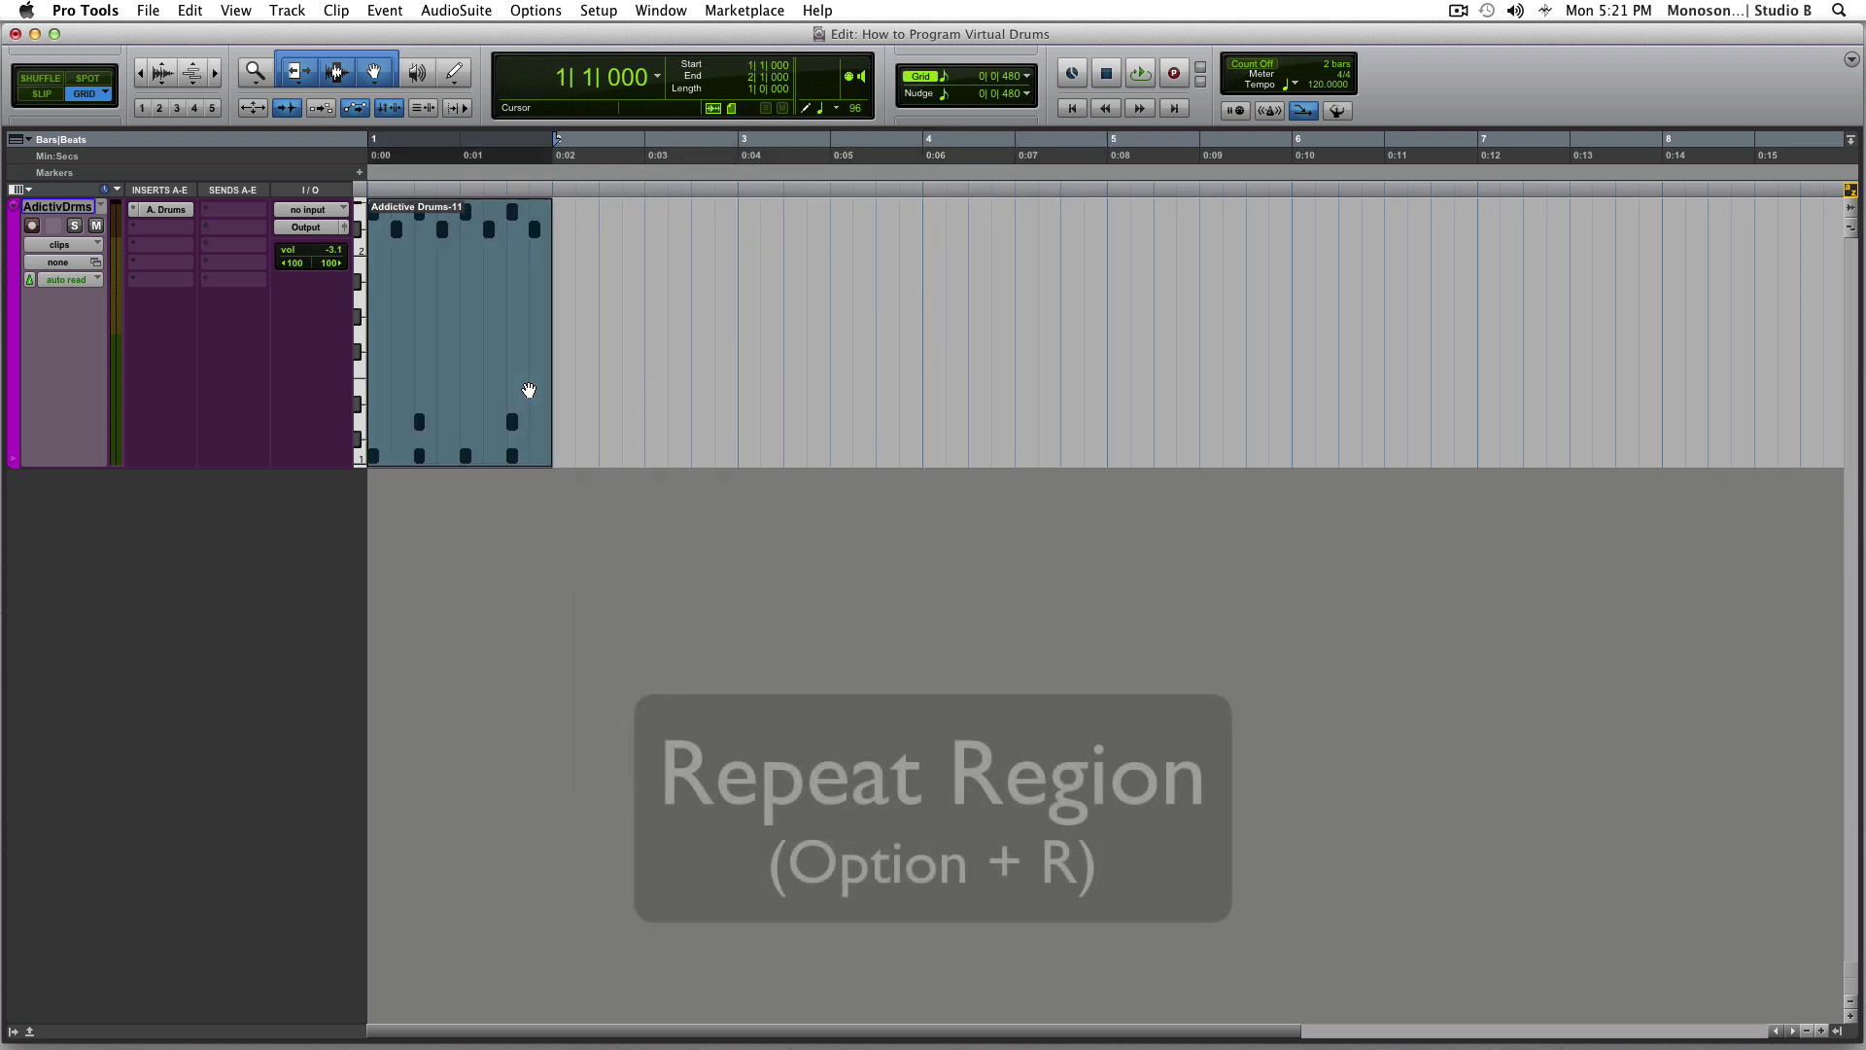
key("alt+r")
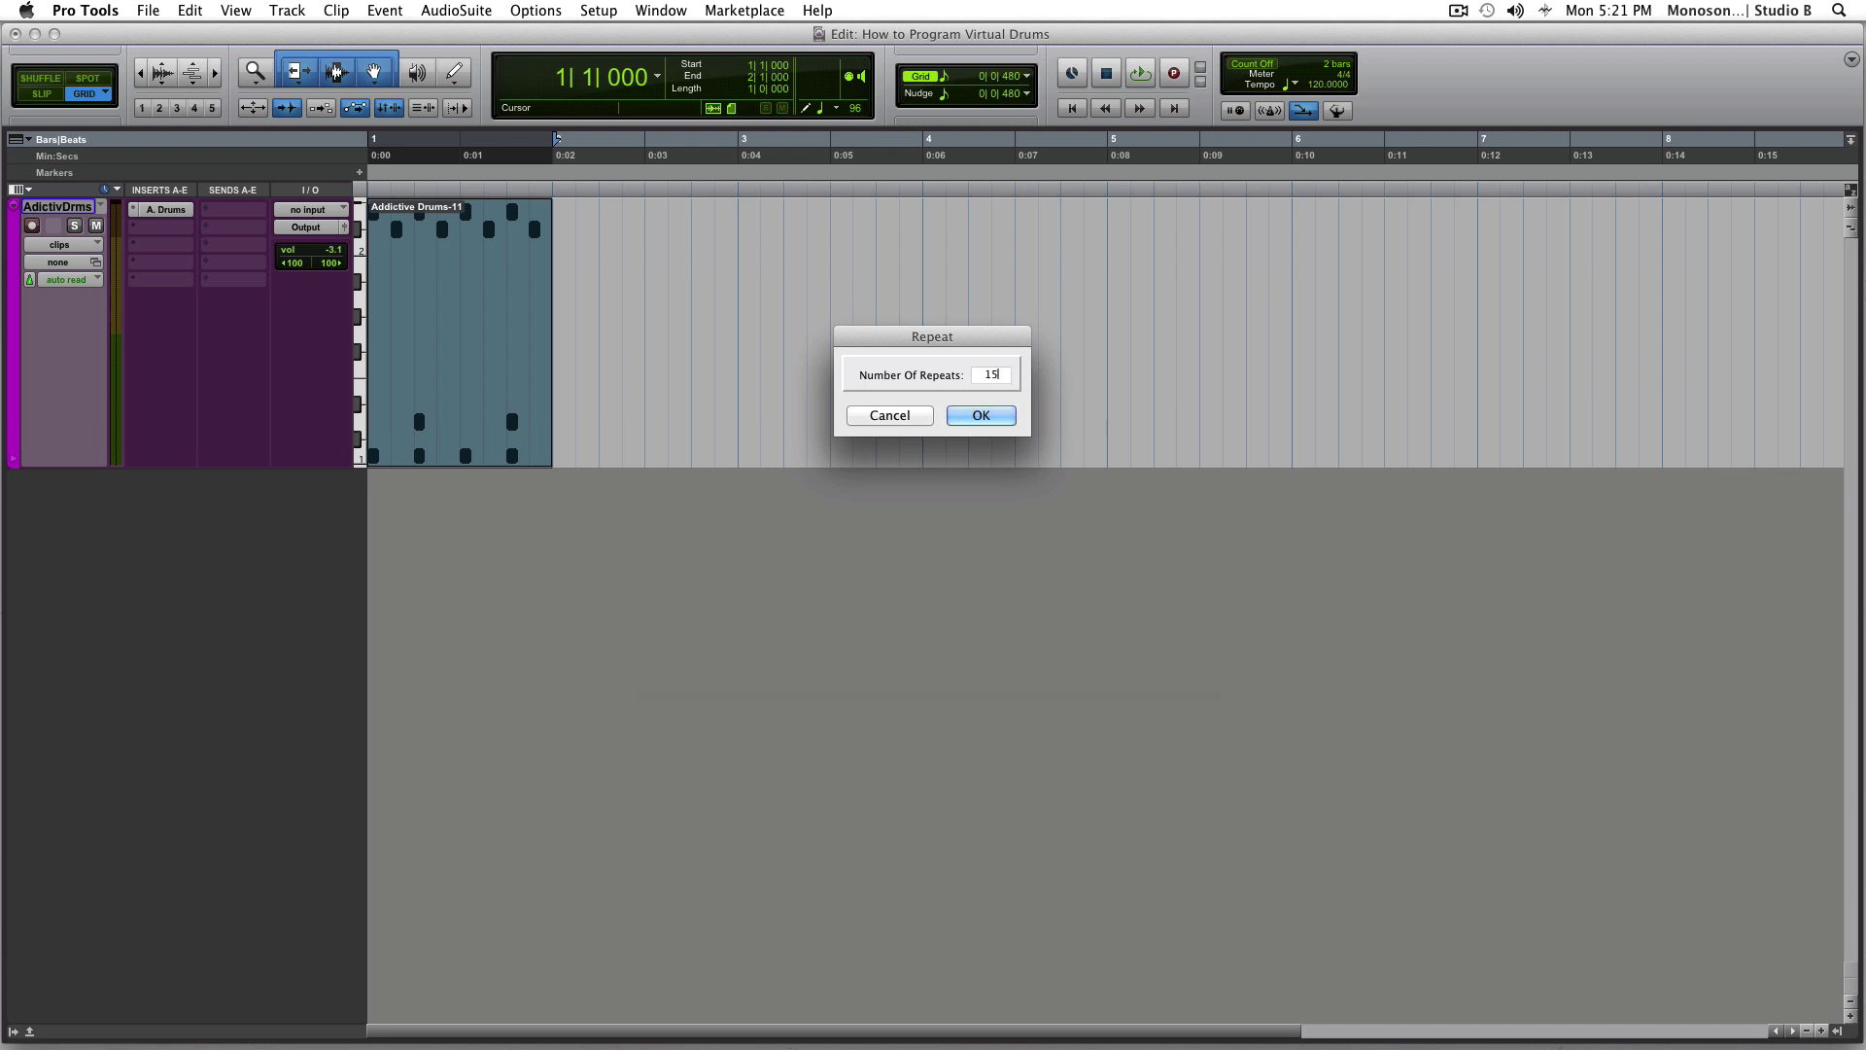
key("Return")
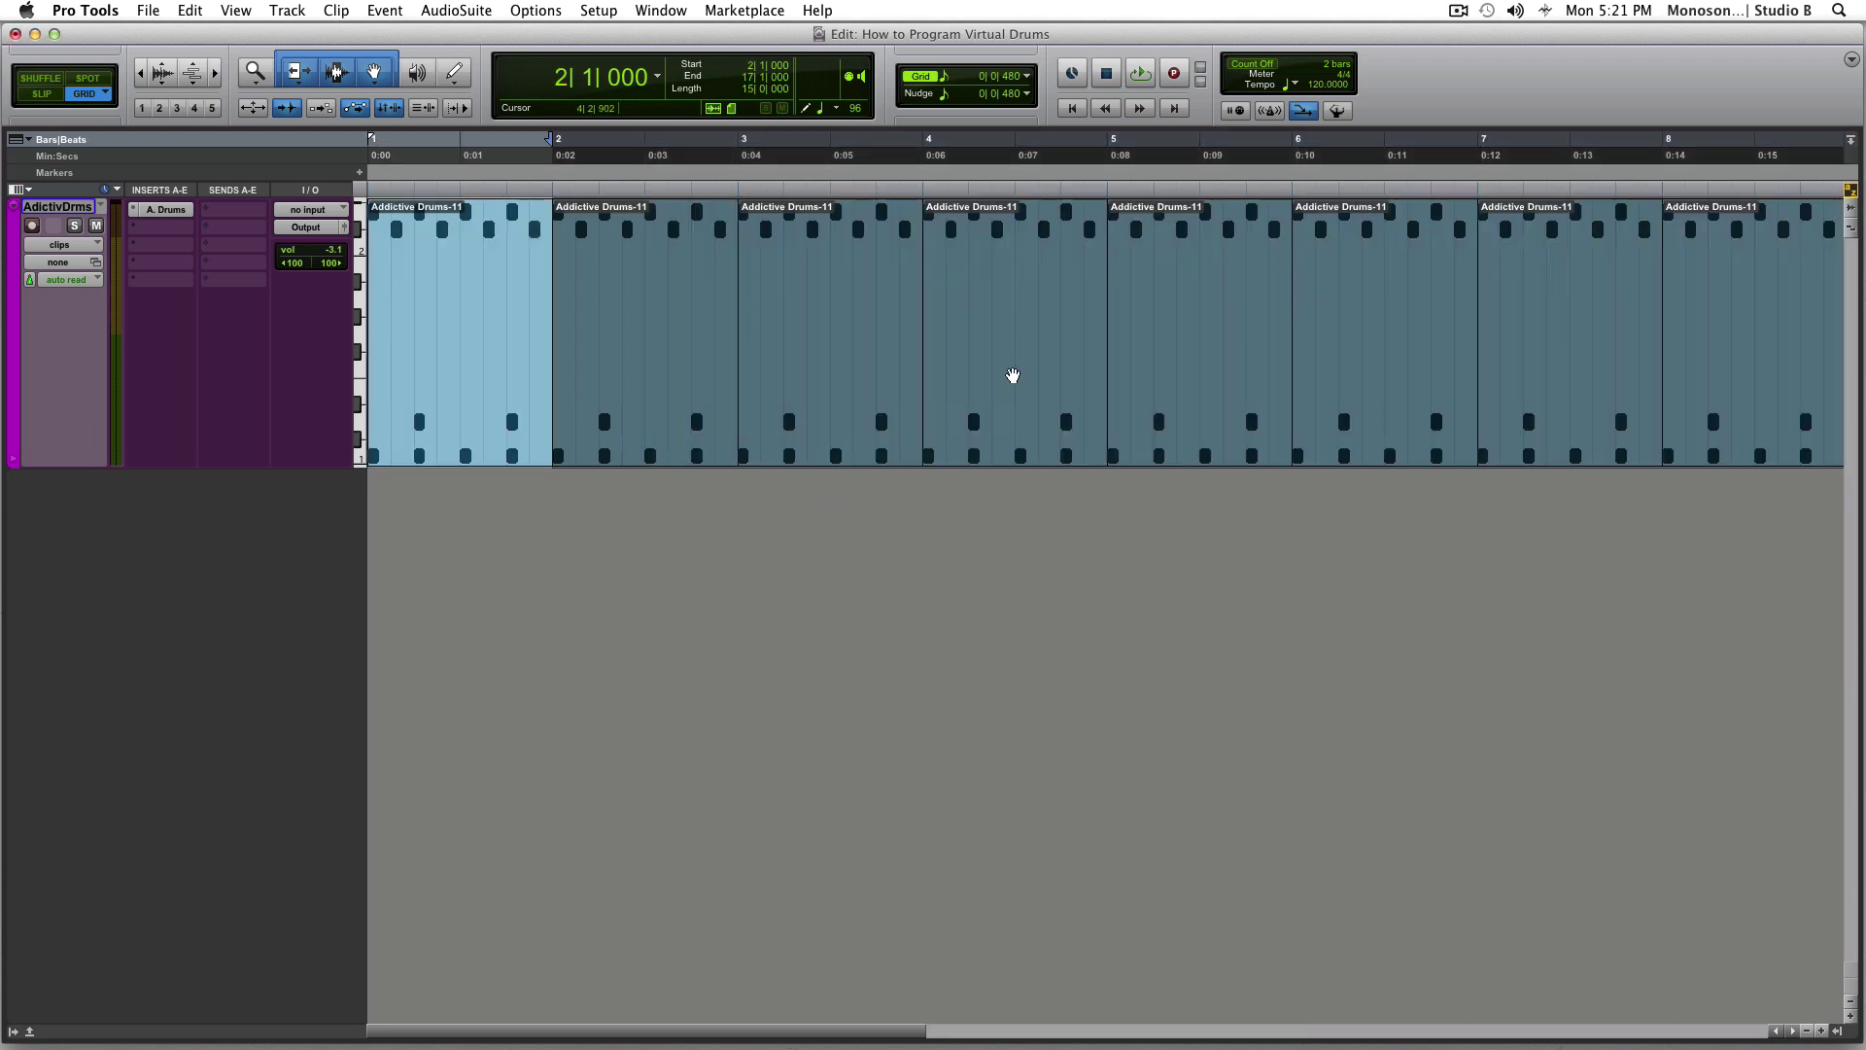
Undo the repeats so only the first clip remains, then zoom back in
key("ctrl+bracketleft")
key("ctrl+bracketleft")
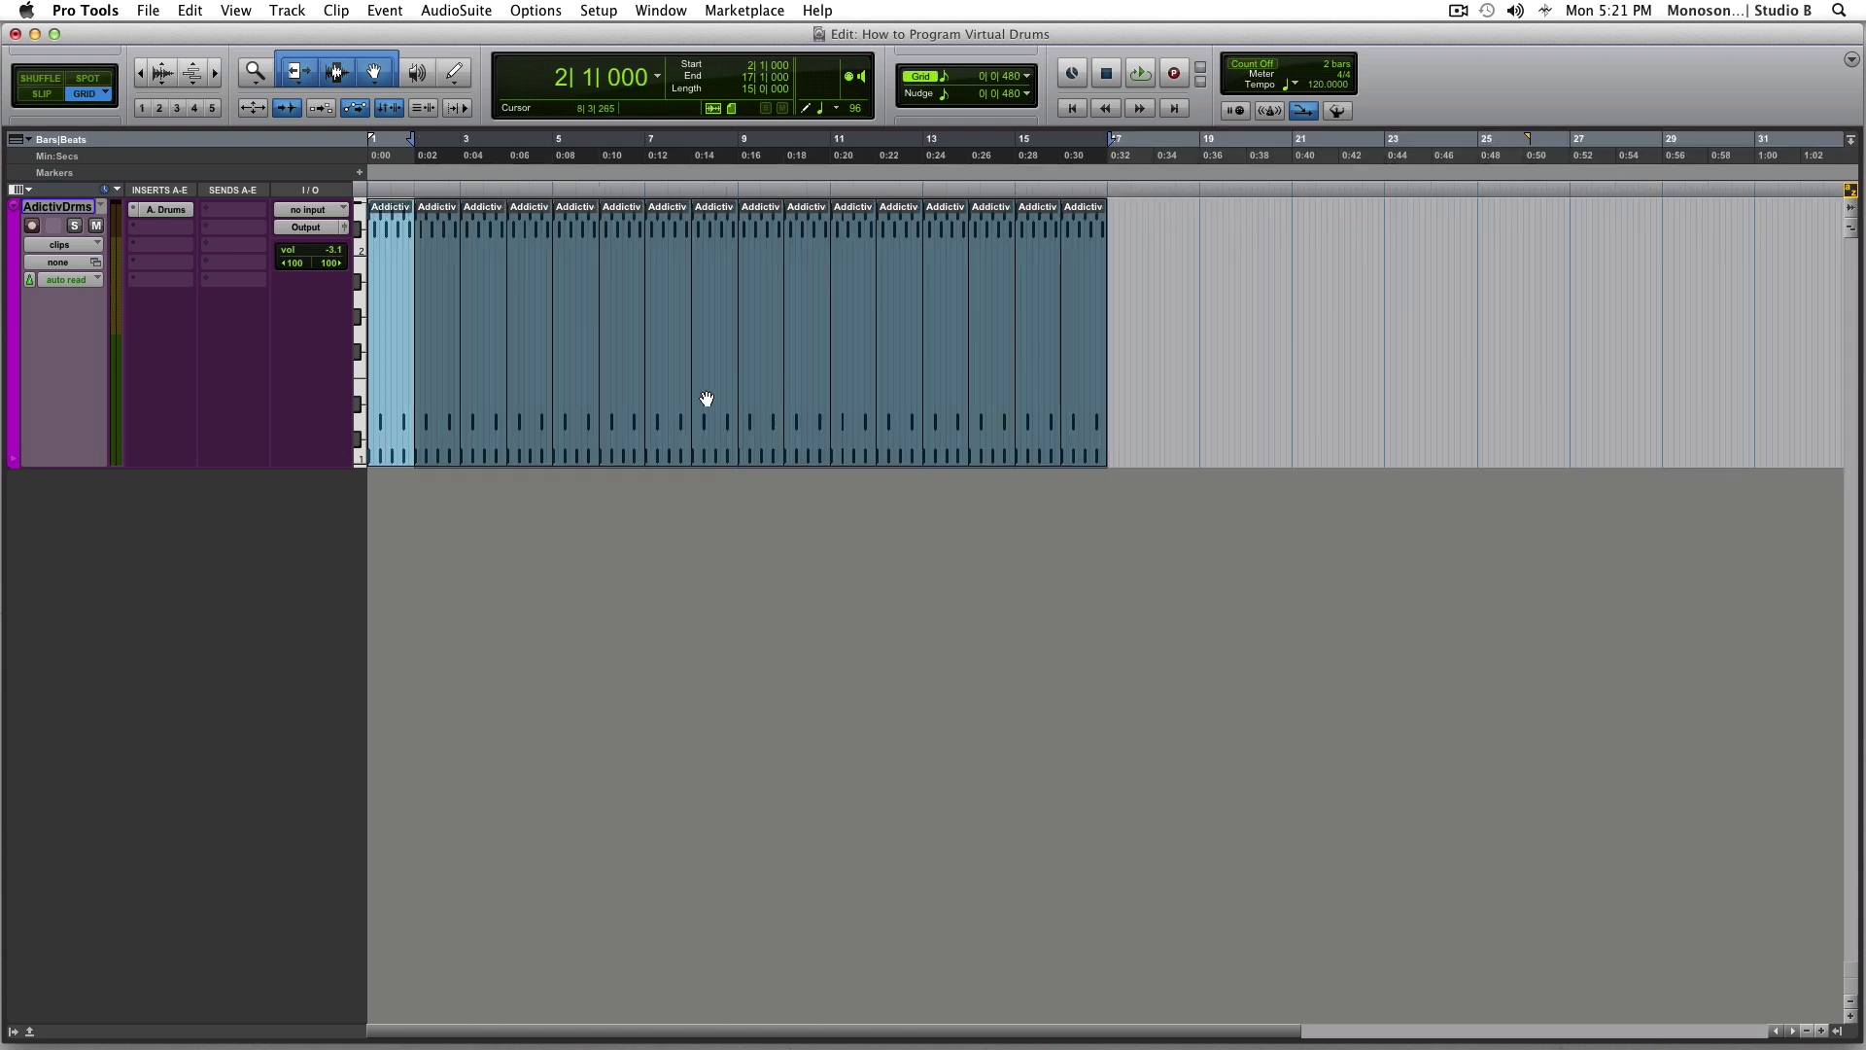
left_click(401, 452, "shift")
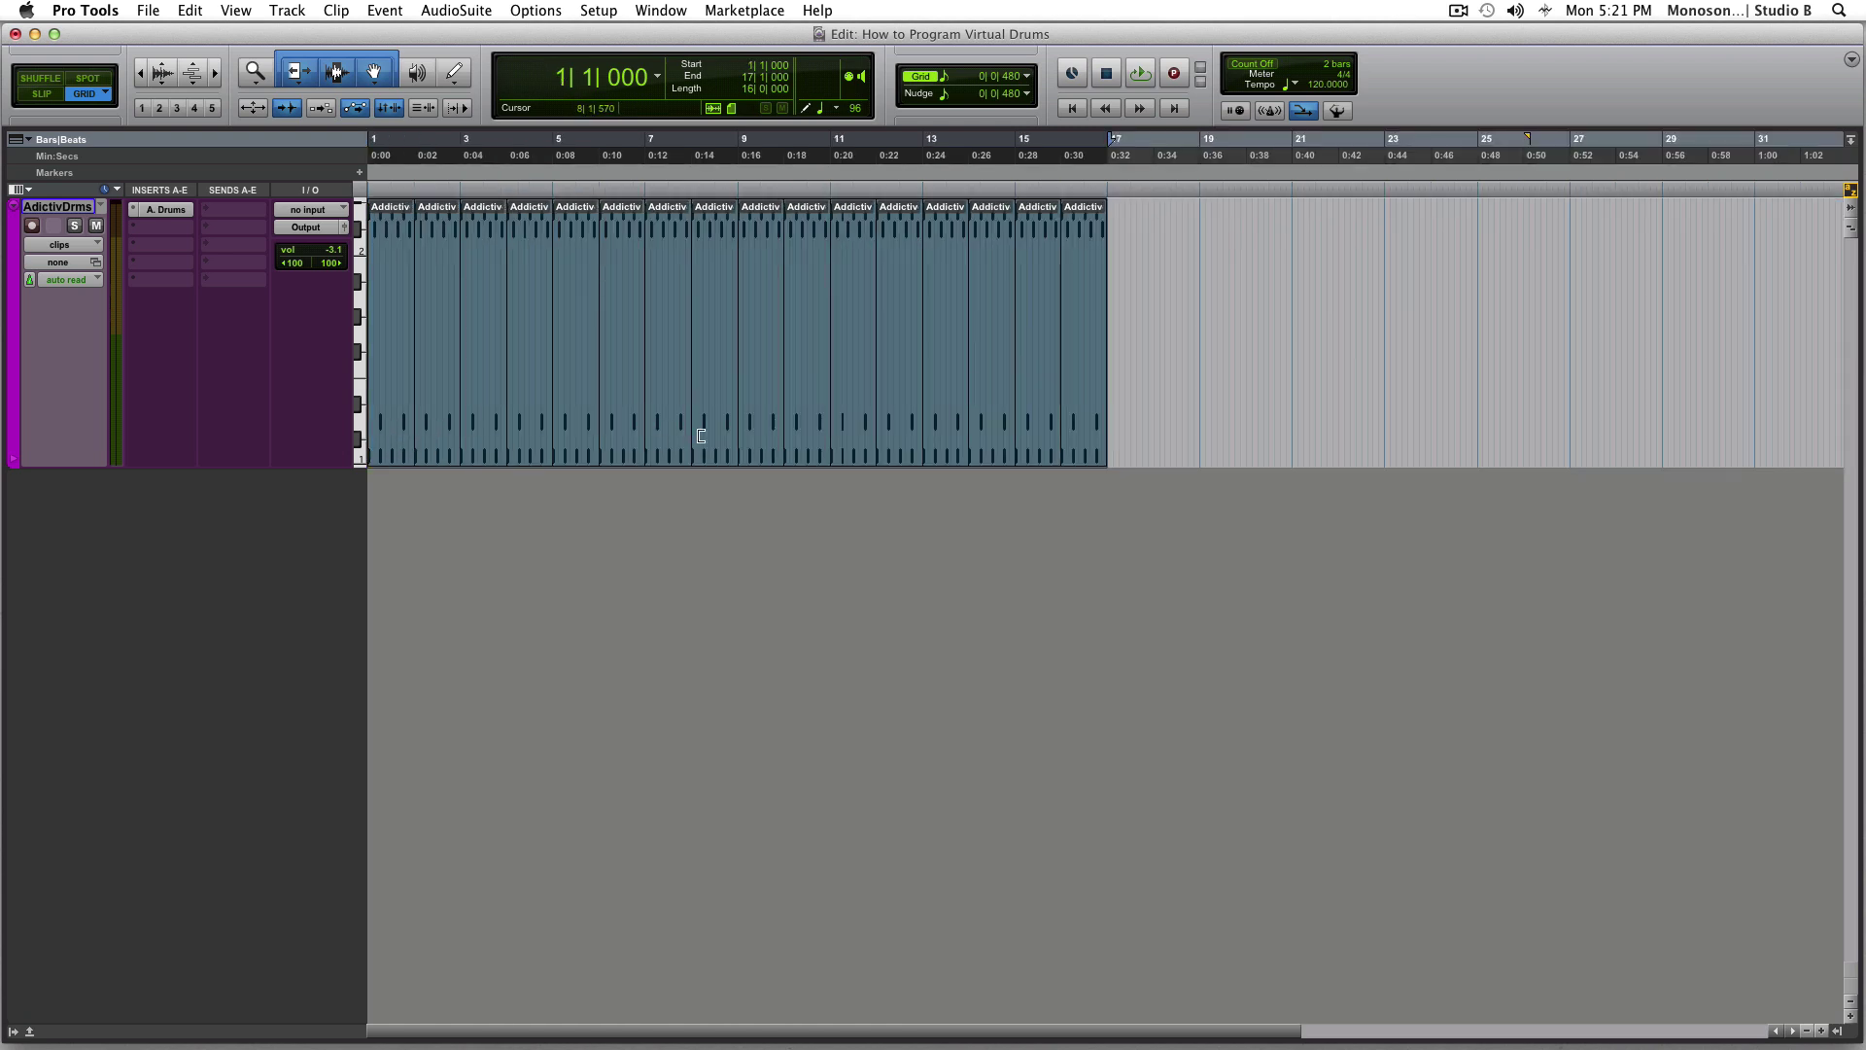
key("ctrl+z")
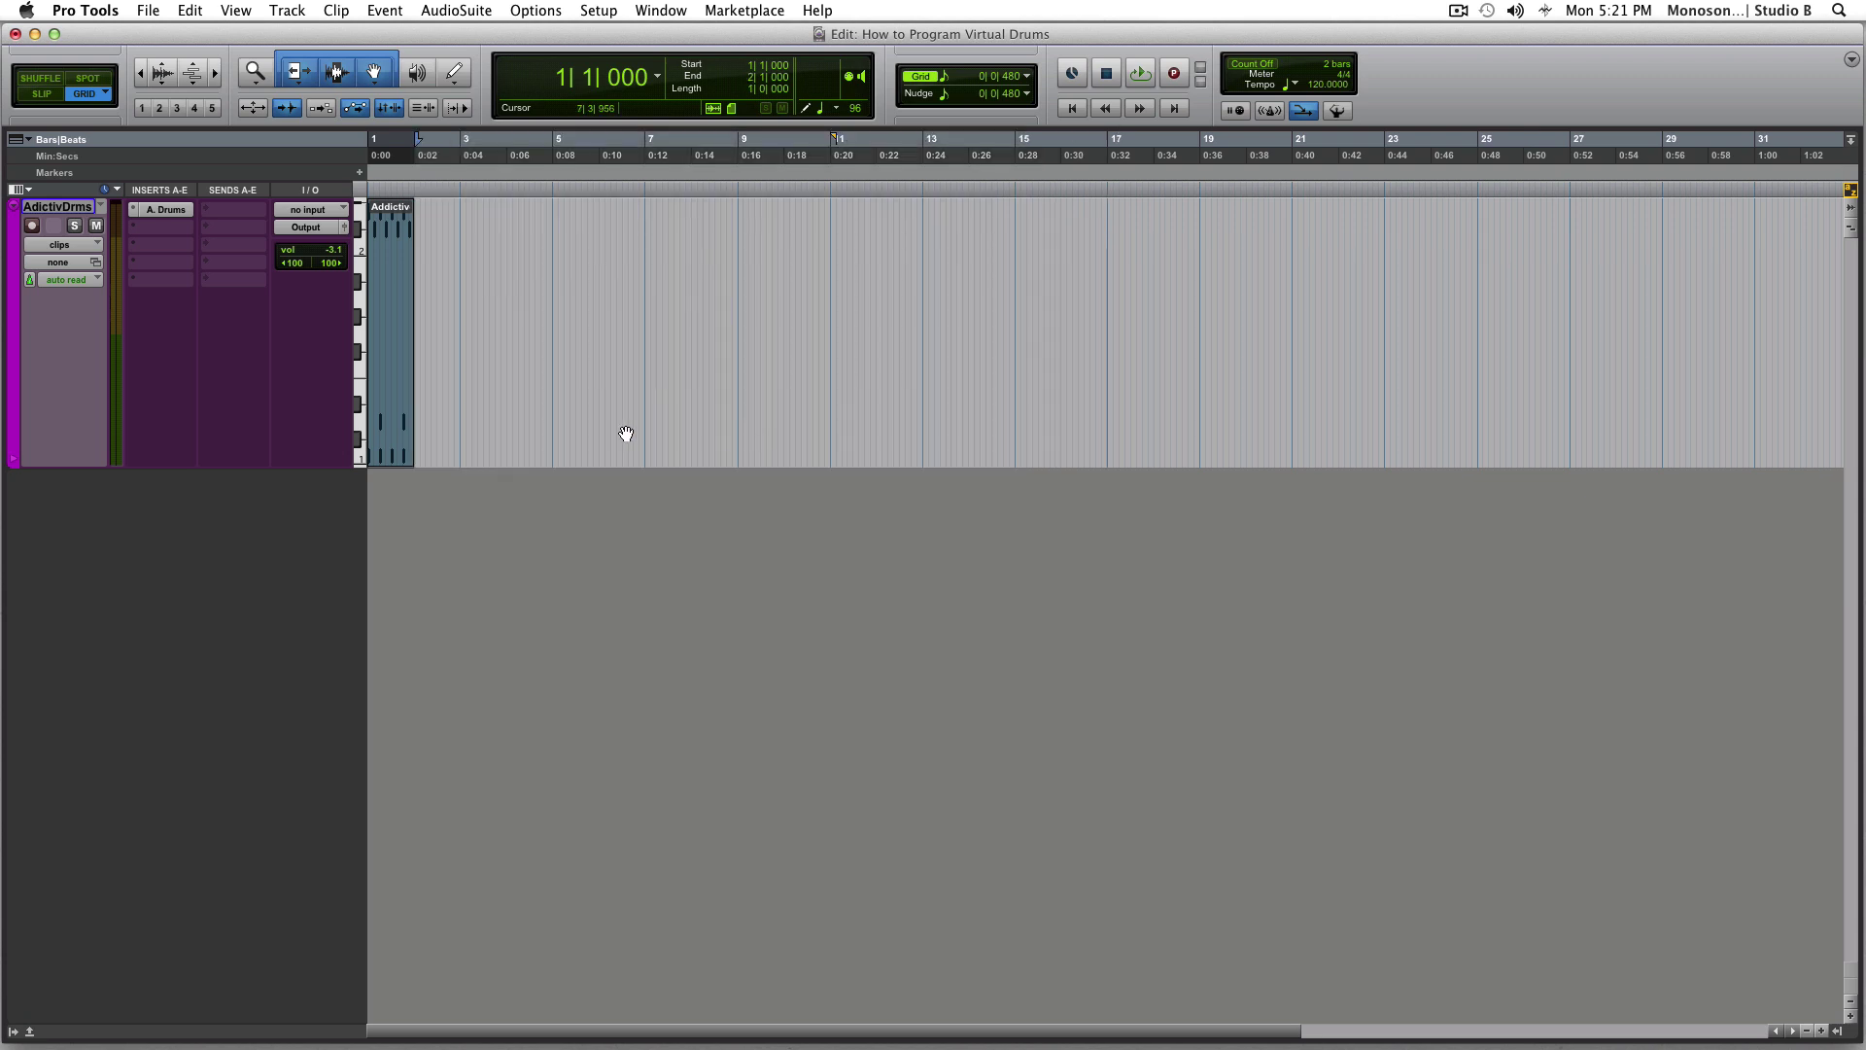
key("ctrl+bracketright")
key("ctrl+bracketright")
key("ctrl+bracketright")
Duplicate the Addictive Drums-11 clip into bars 2 and 3, then play from bar 1
key("ctrl+bracketleft")
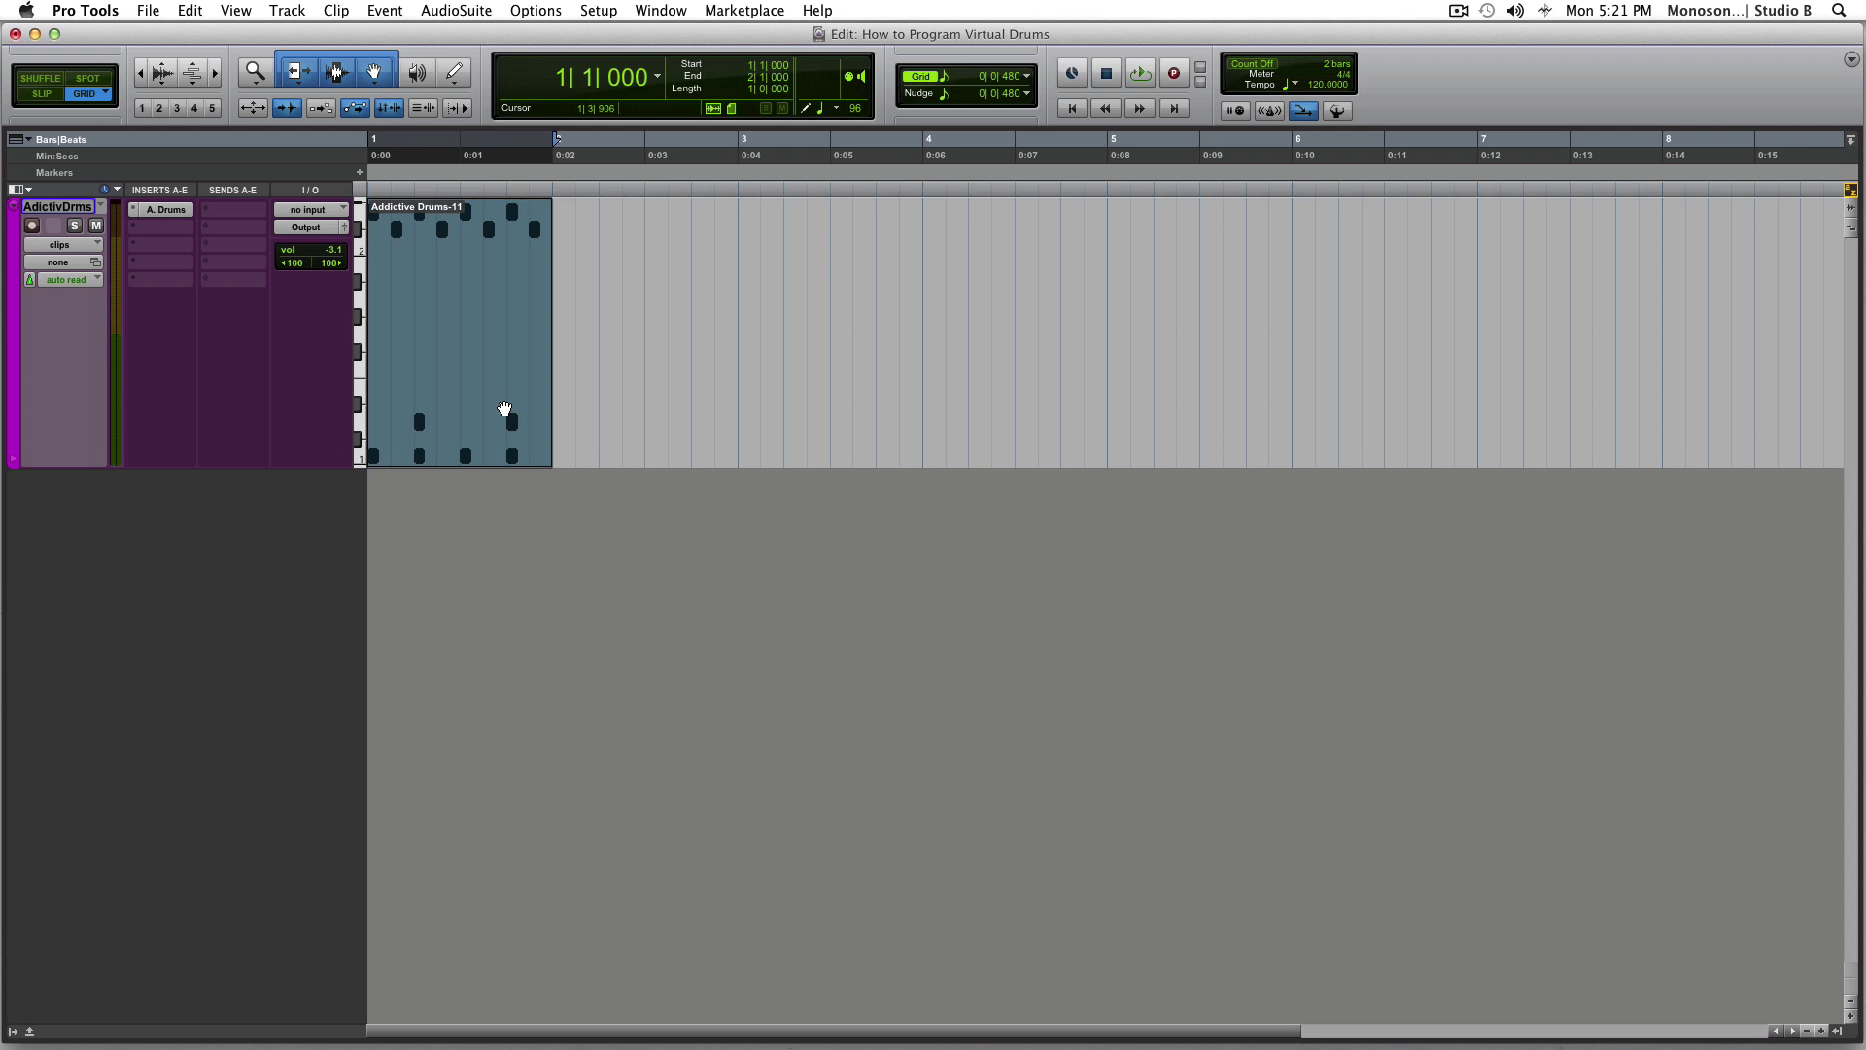
key("ctrl+d")
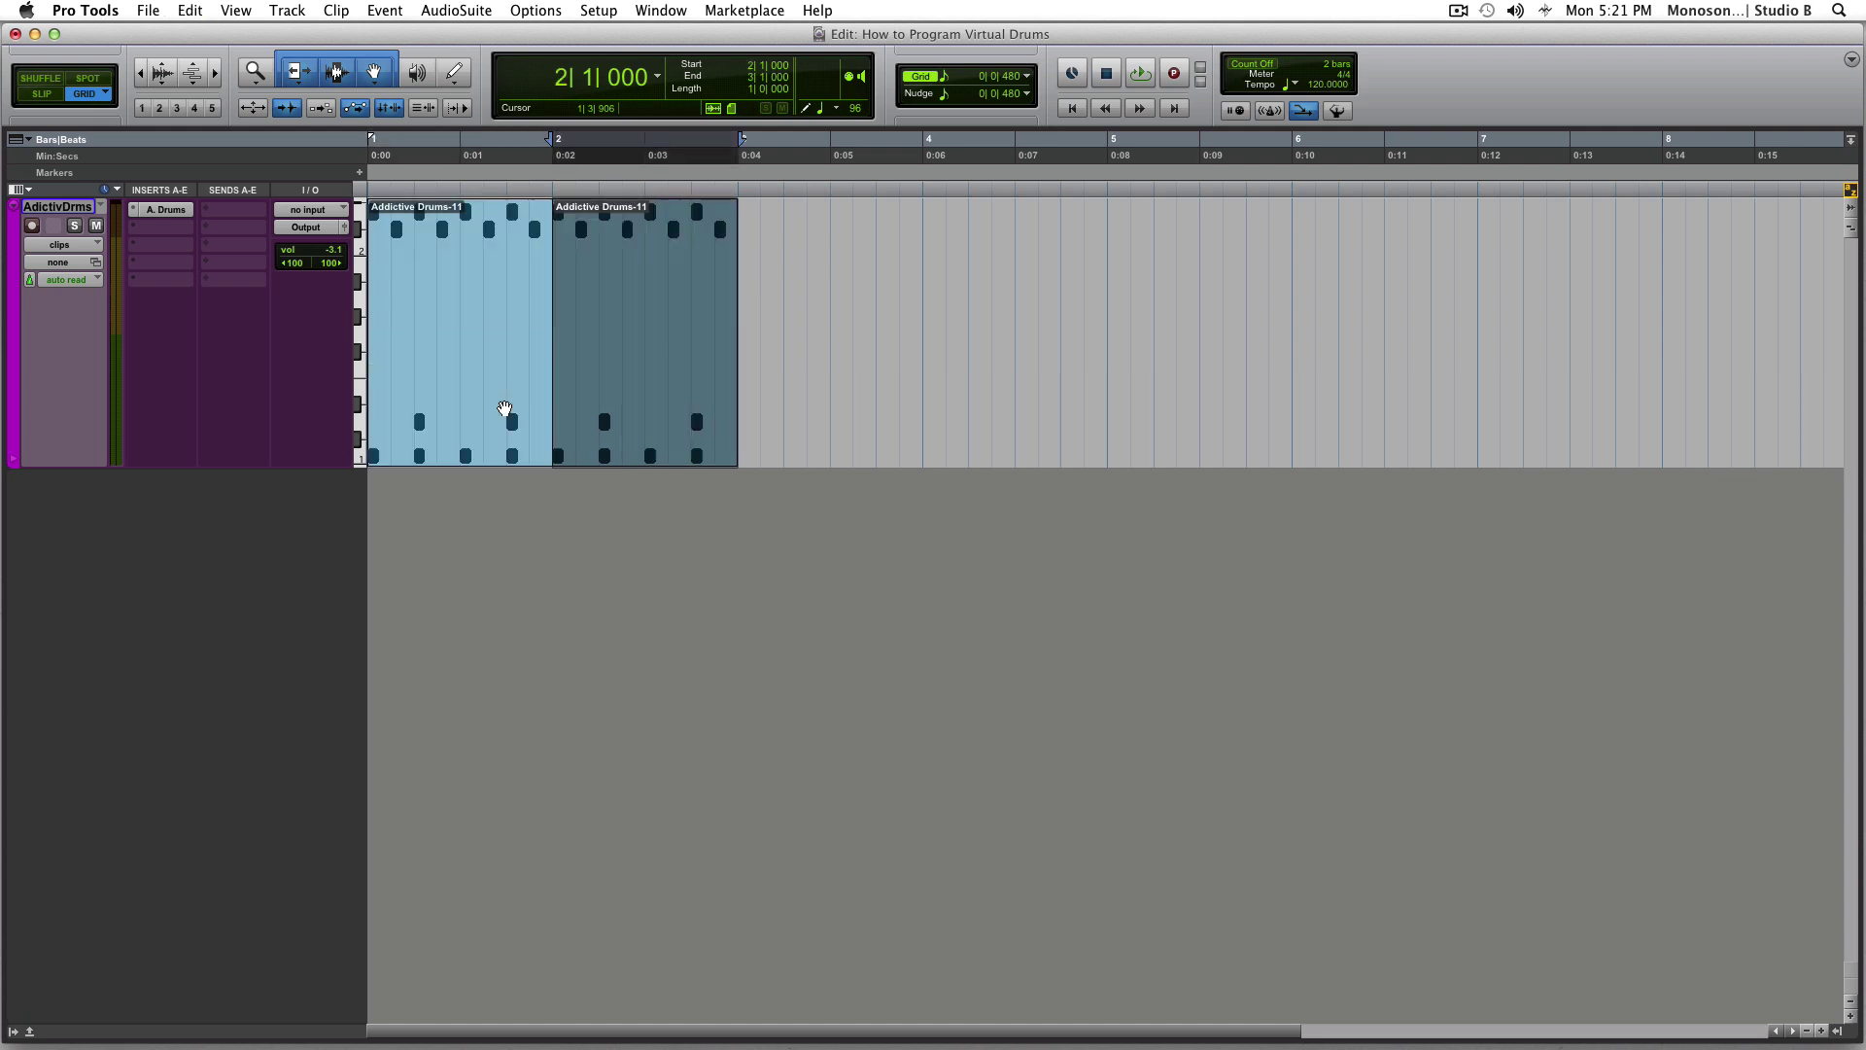
key("ctrl+d")
left_click(500, 409)
key("space")
left_click(659, 400)
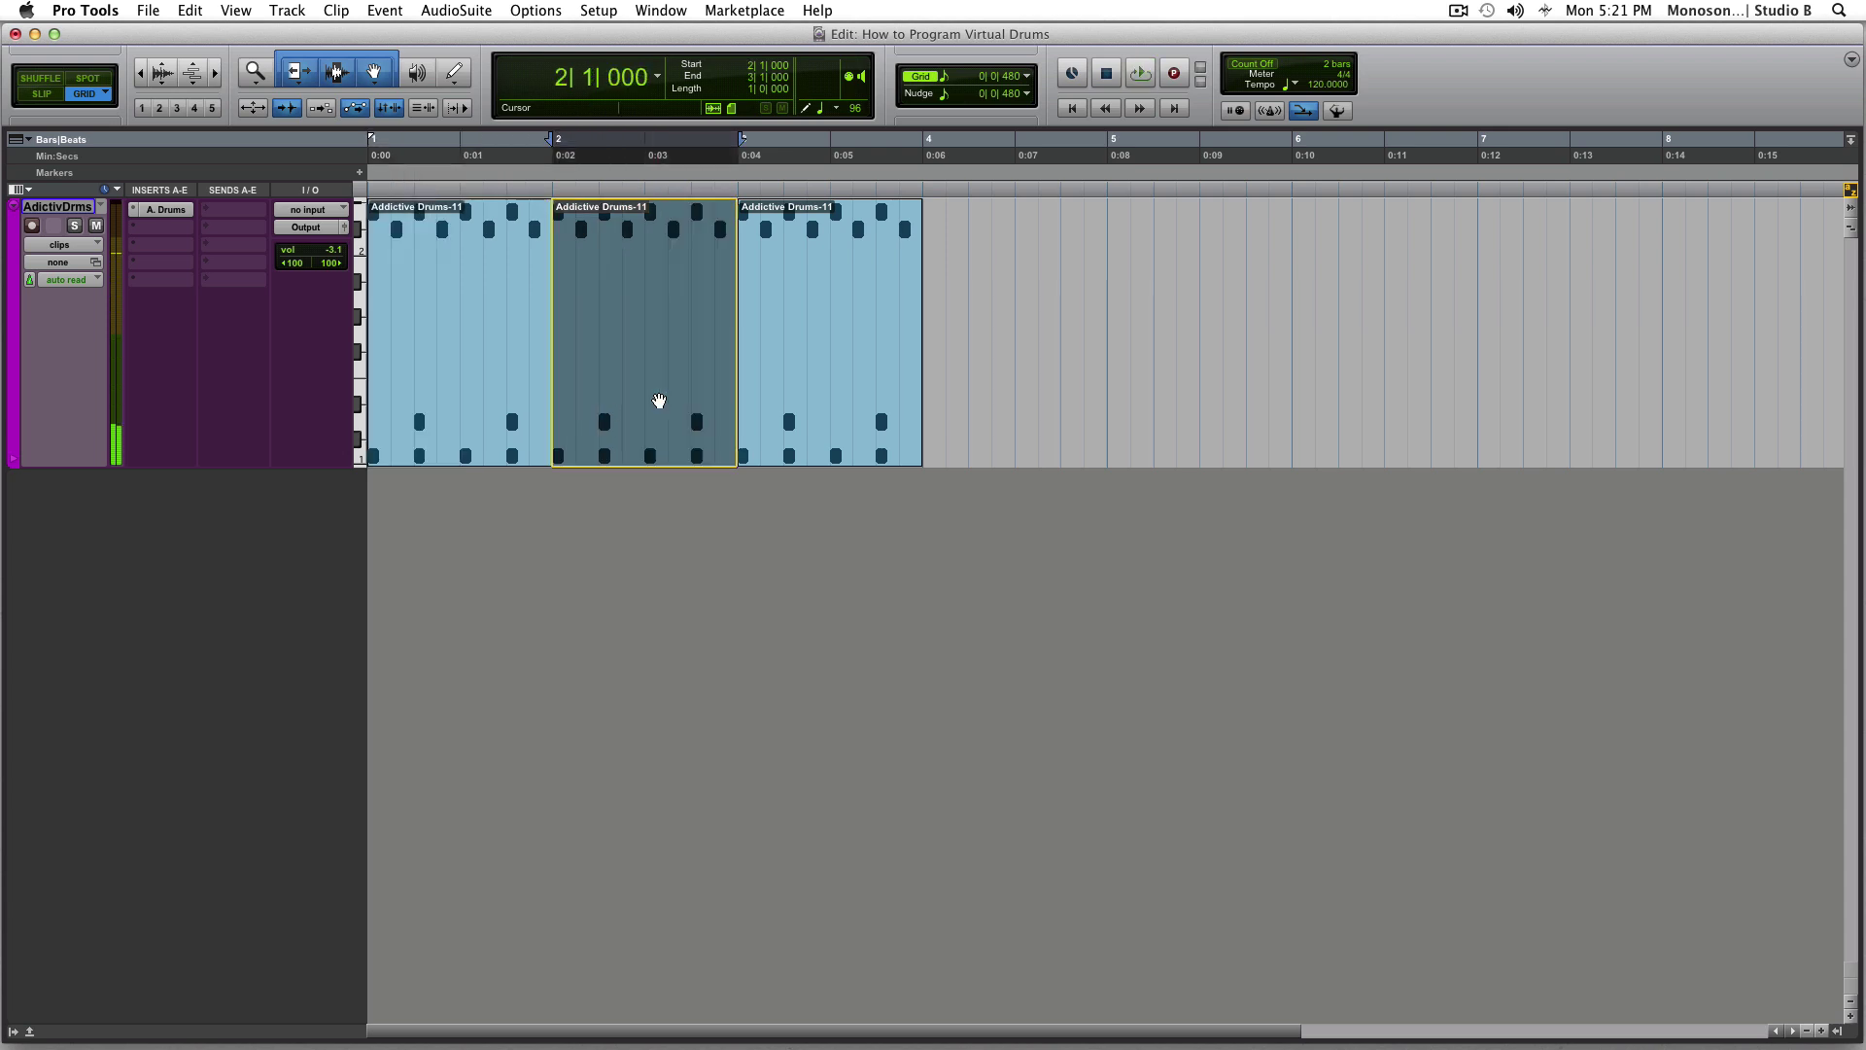
left_click(490, 383)
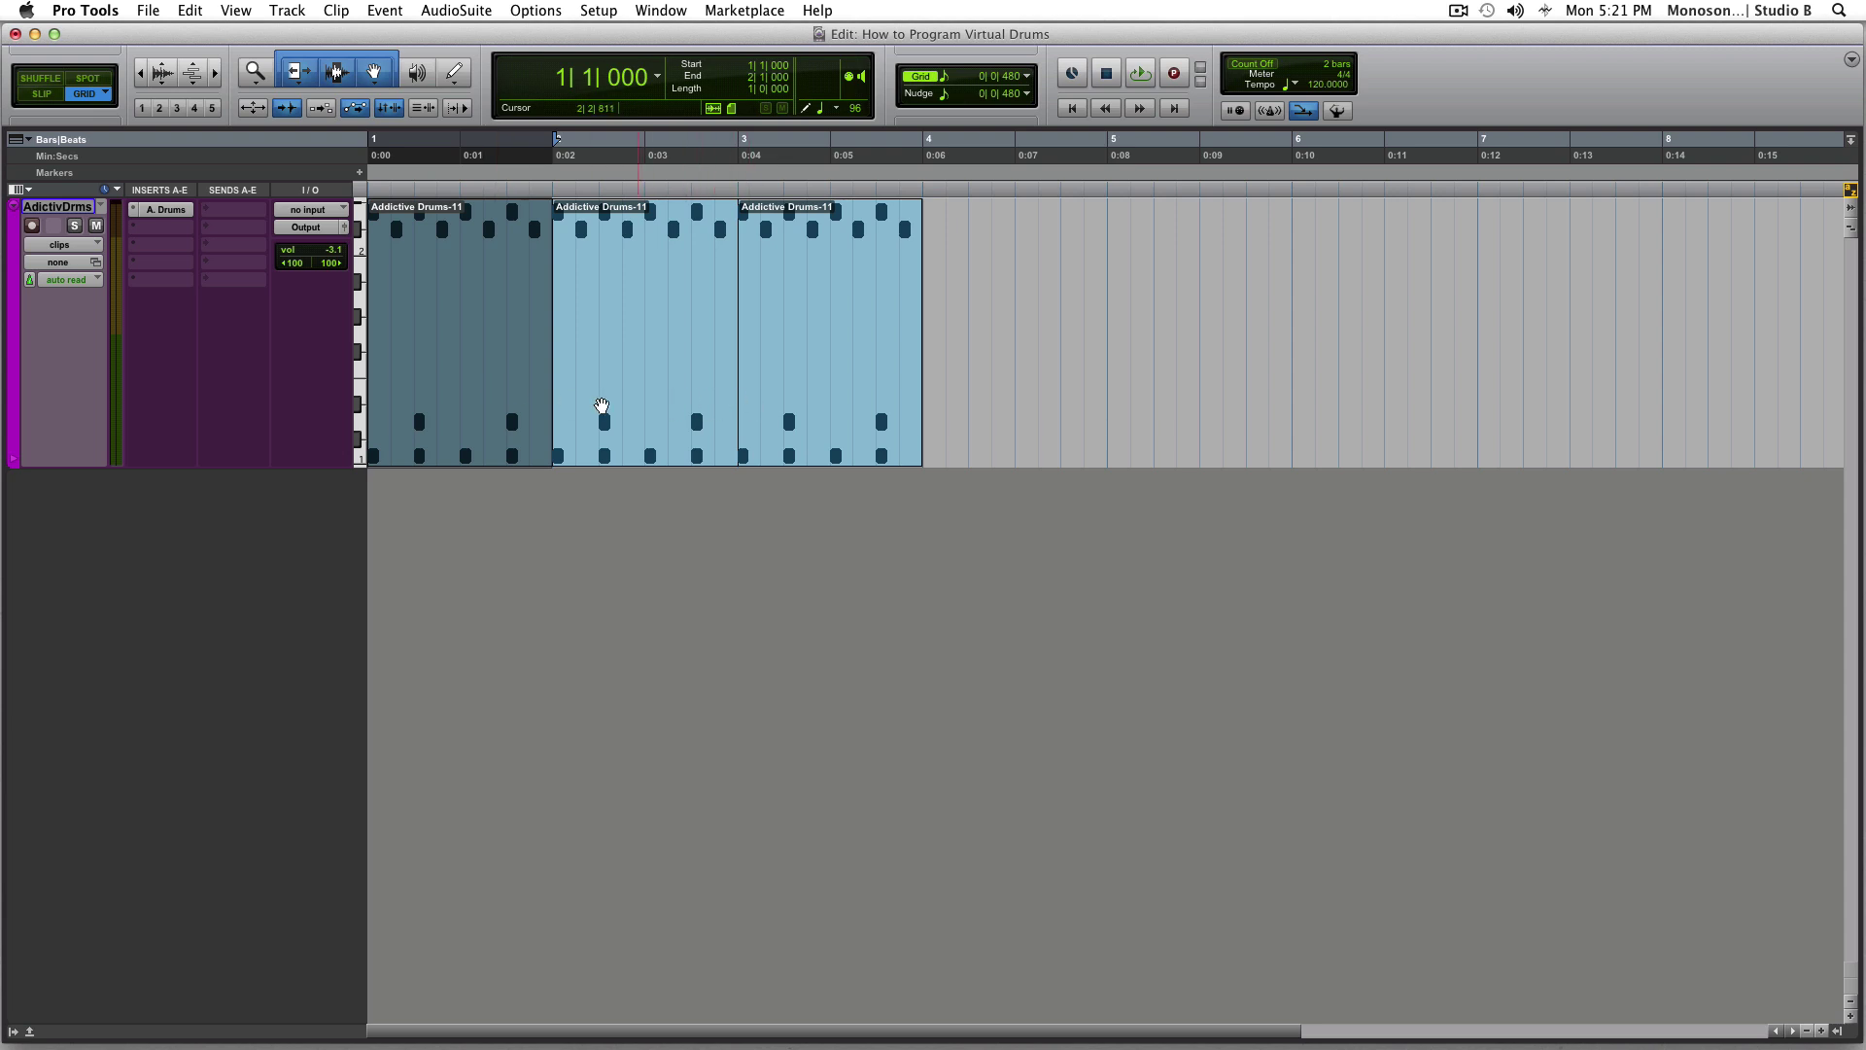
key("space")
key("space")
Draw an F4 note at 1|1 in the first clip and close the MIDI Editor
double_click(484, 409)
scroll(785, 418, "up", 8)
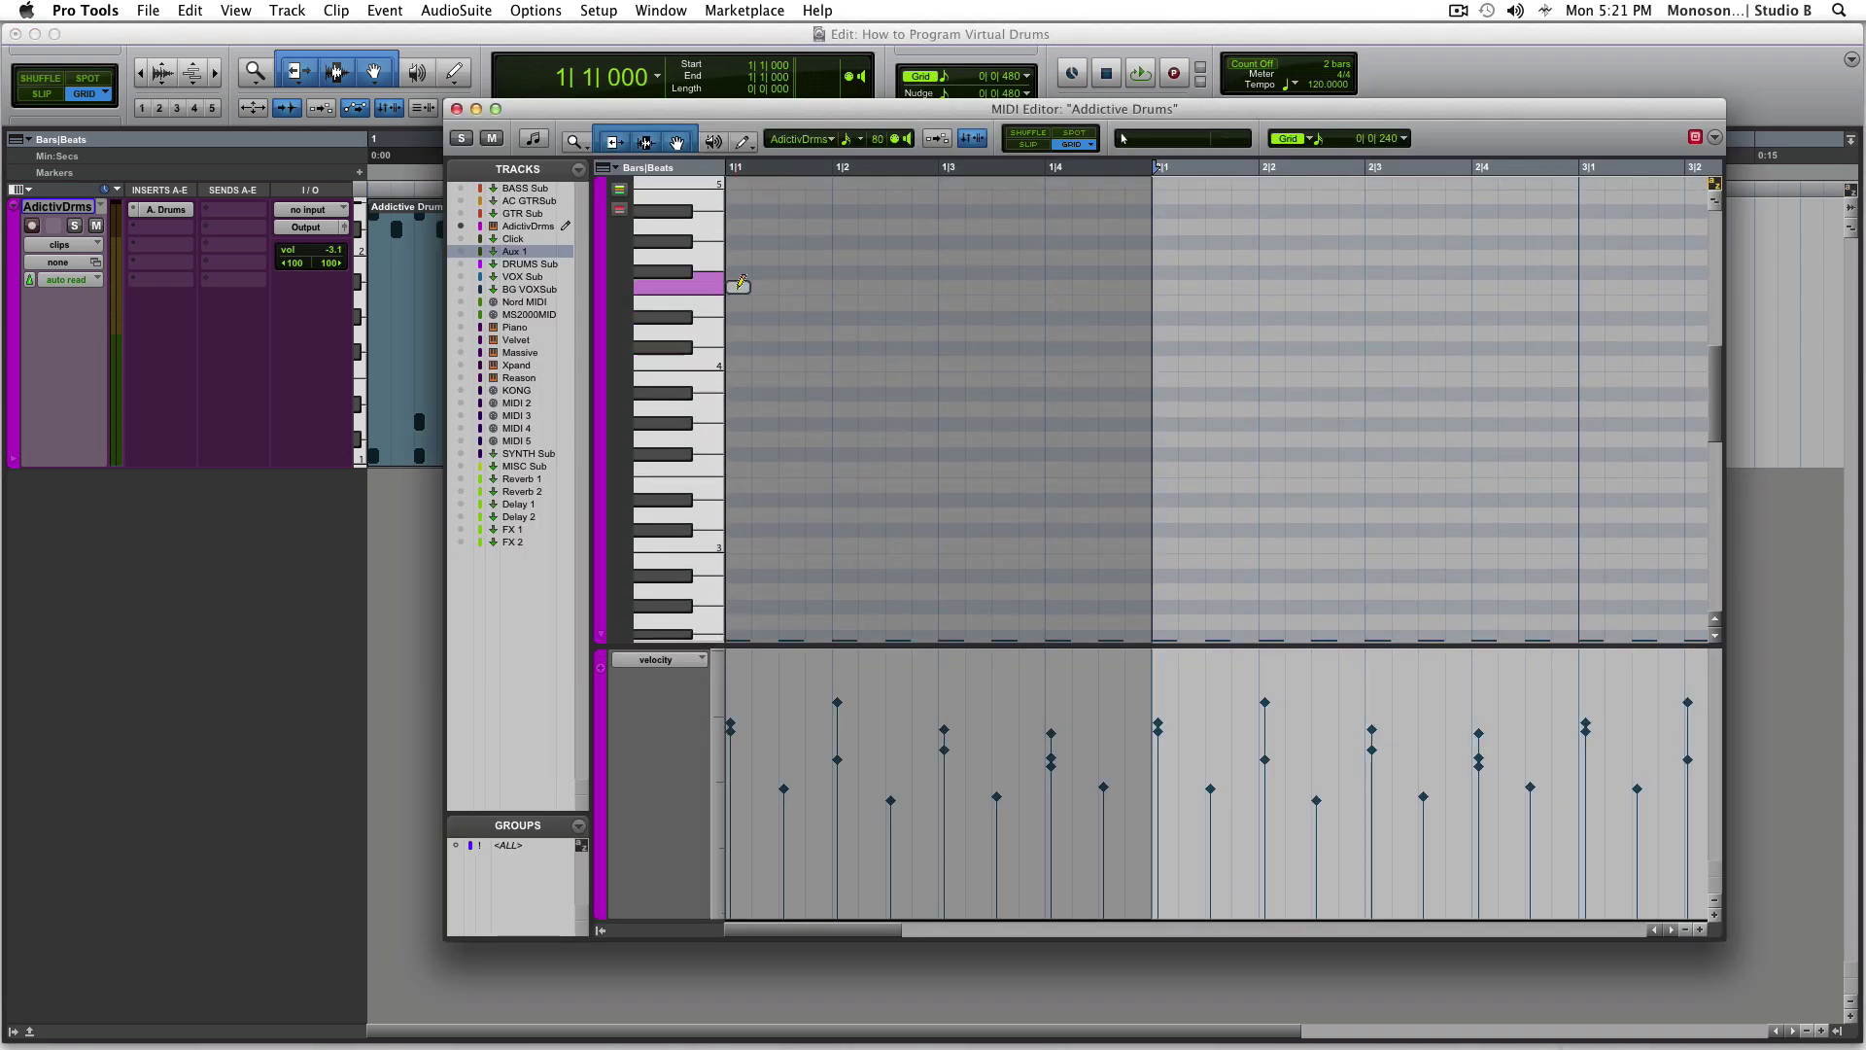
left_click(739, 285)
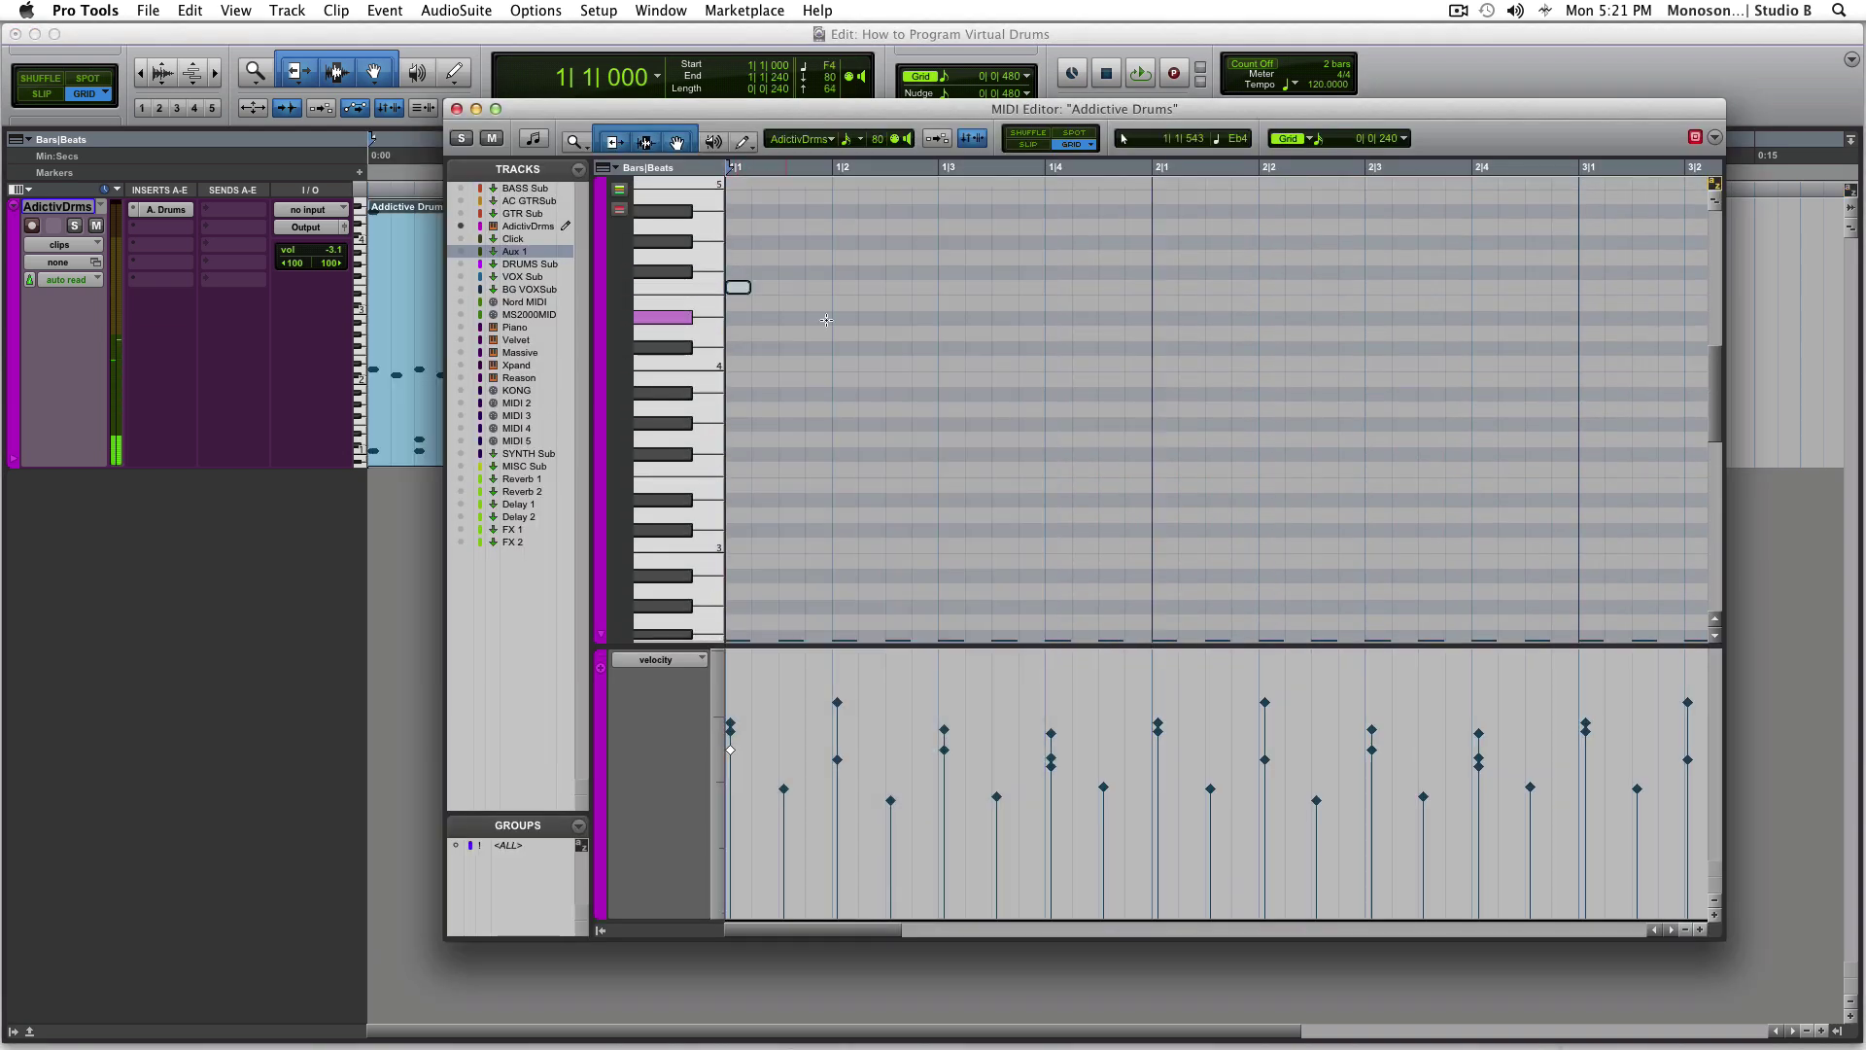
left_click(878, 381)
key("super+w")
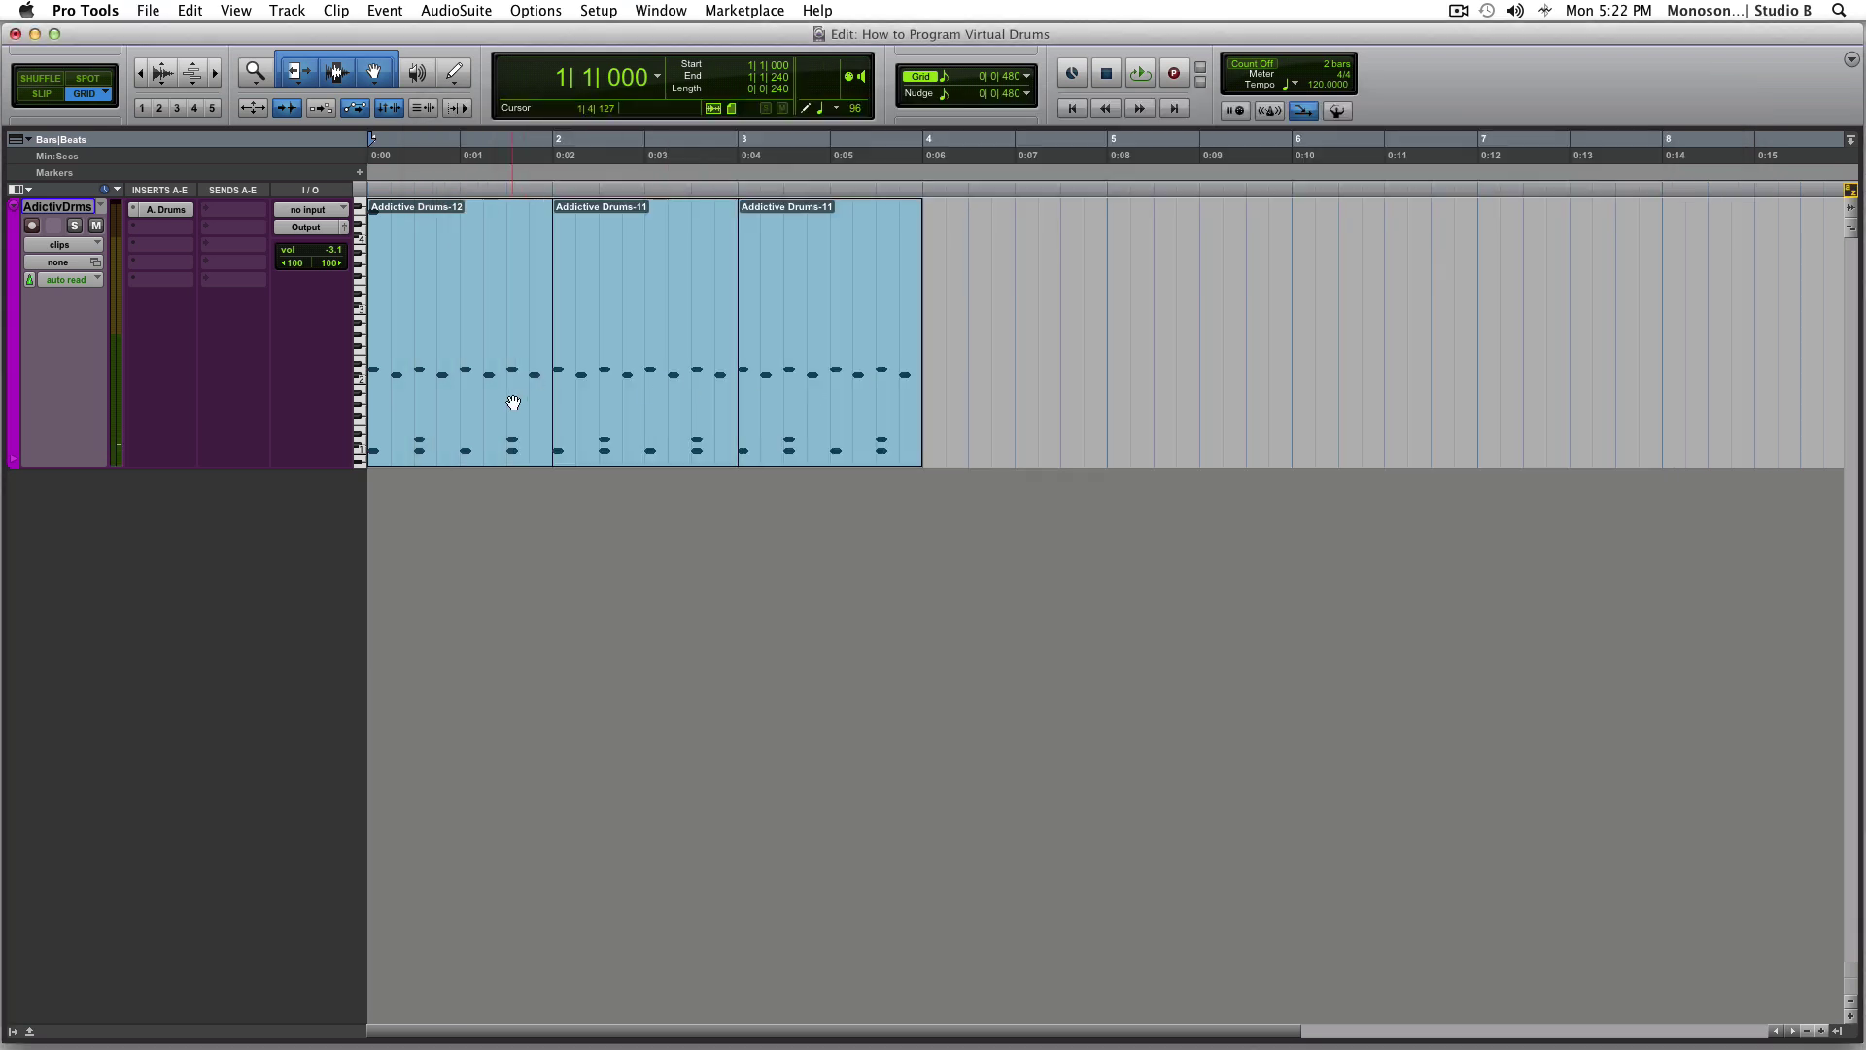
Play the edited beat, duplicate the clip into bar 4, and select all four clips
key("space")
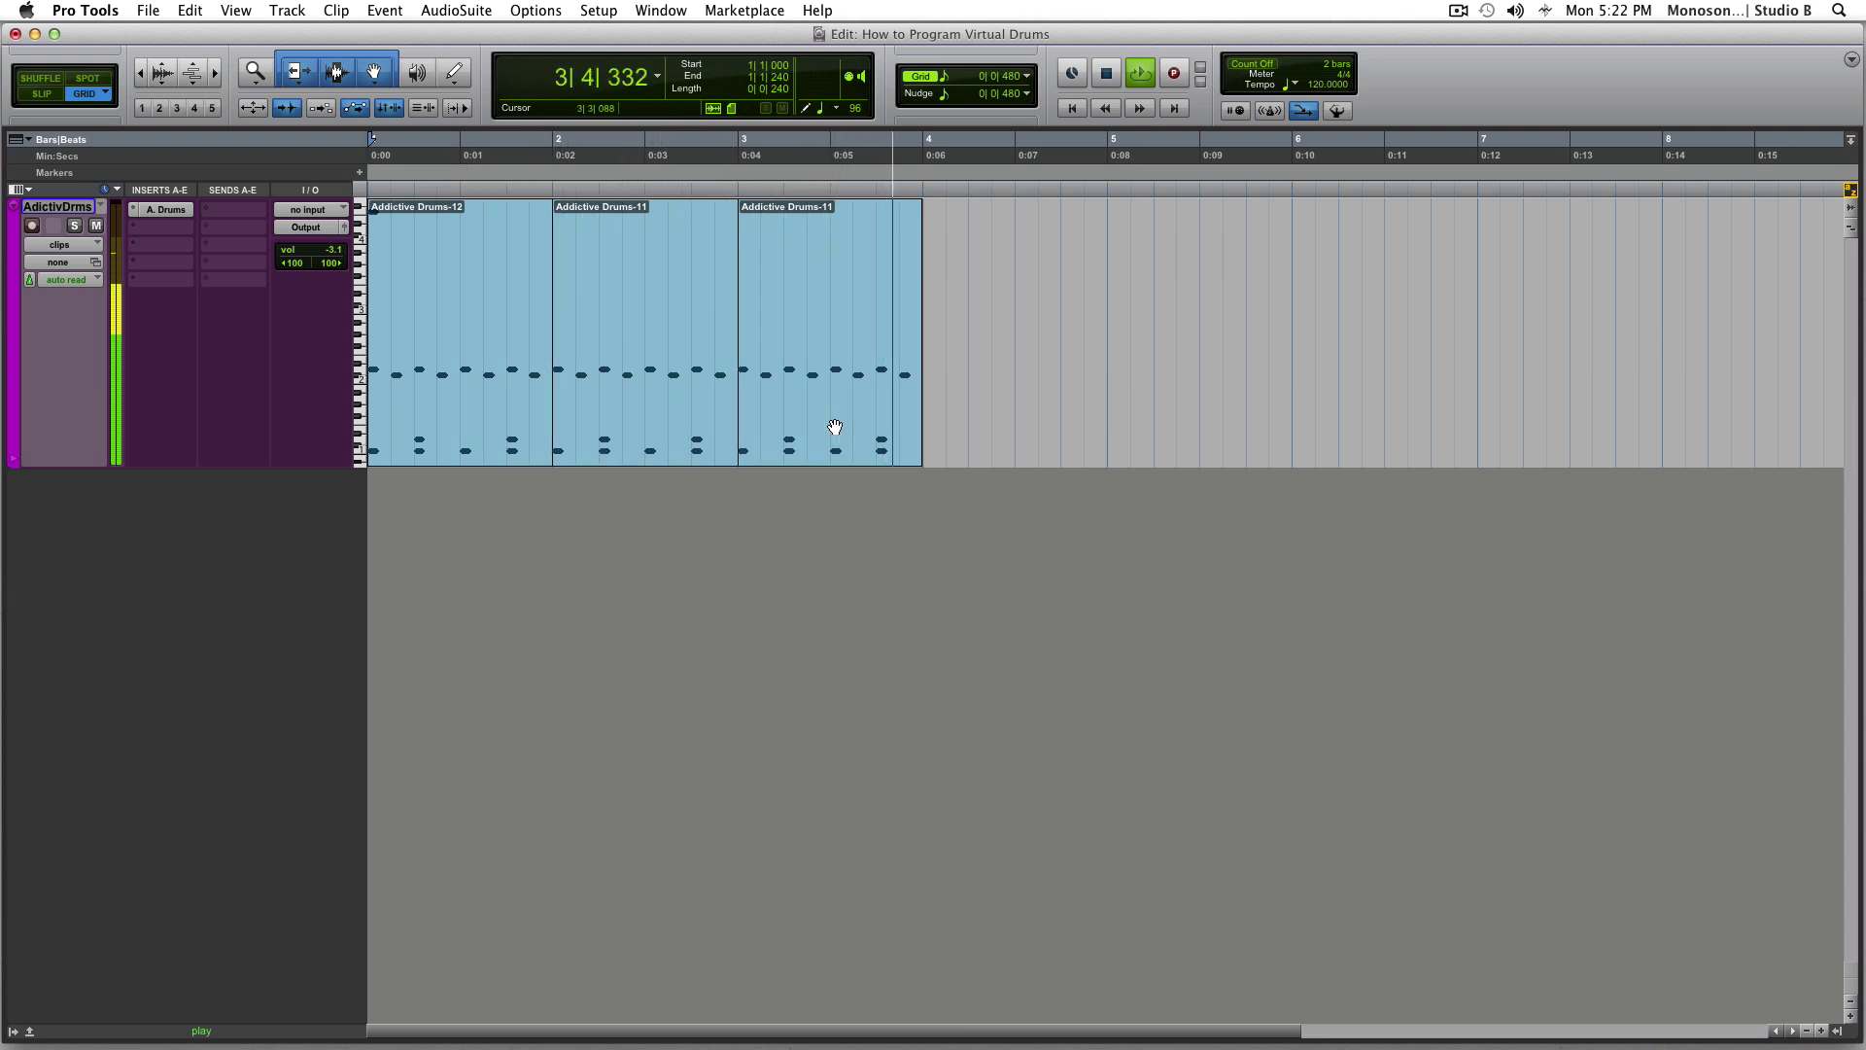
key("super+d")
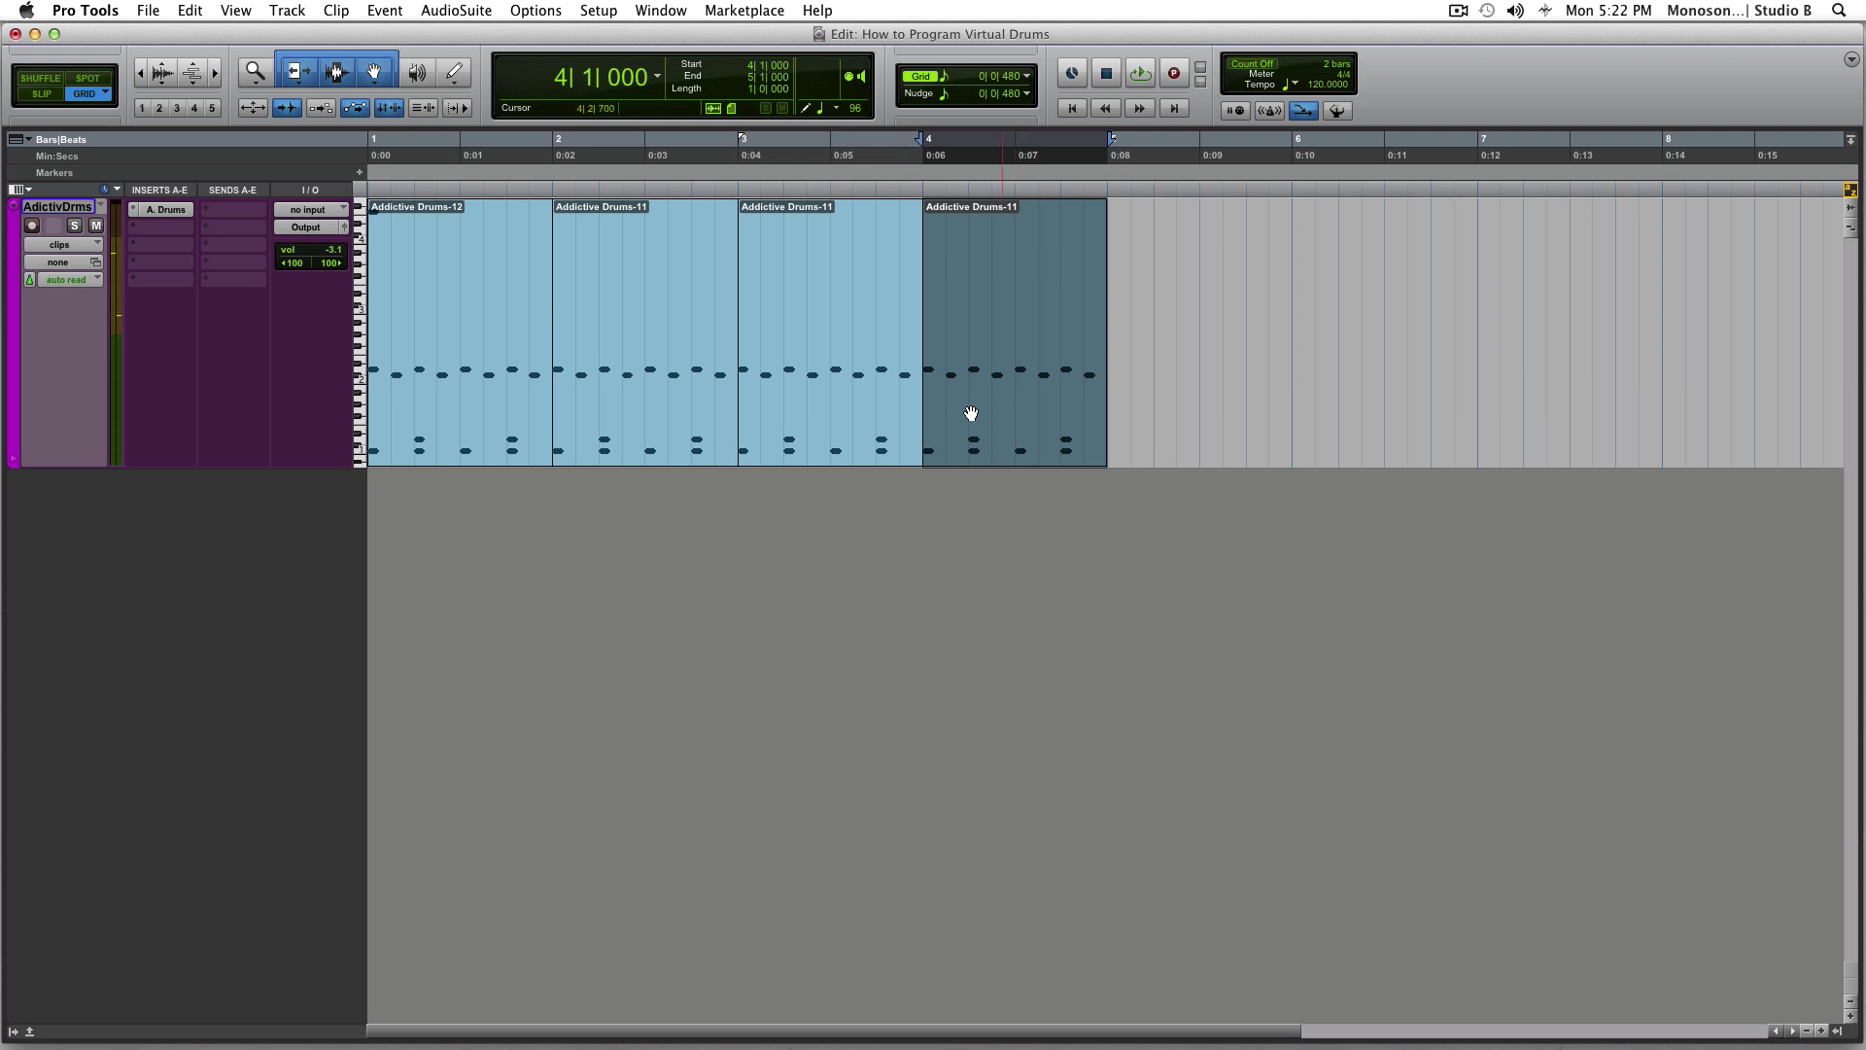
double_click(1082, 408)
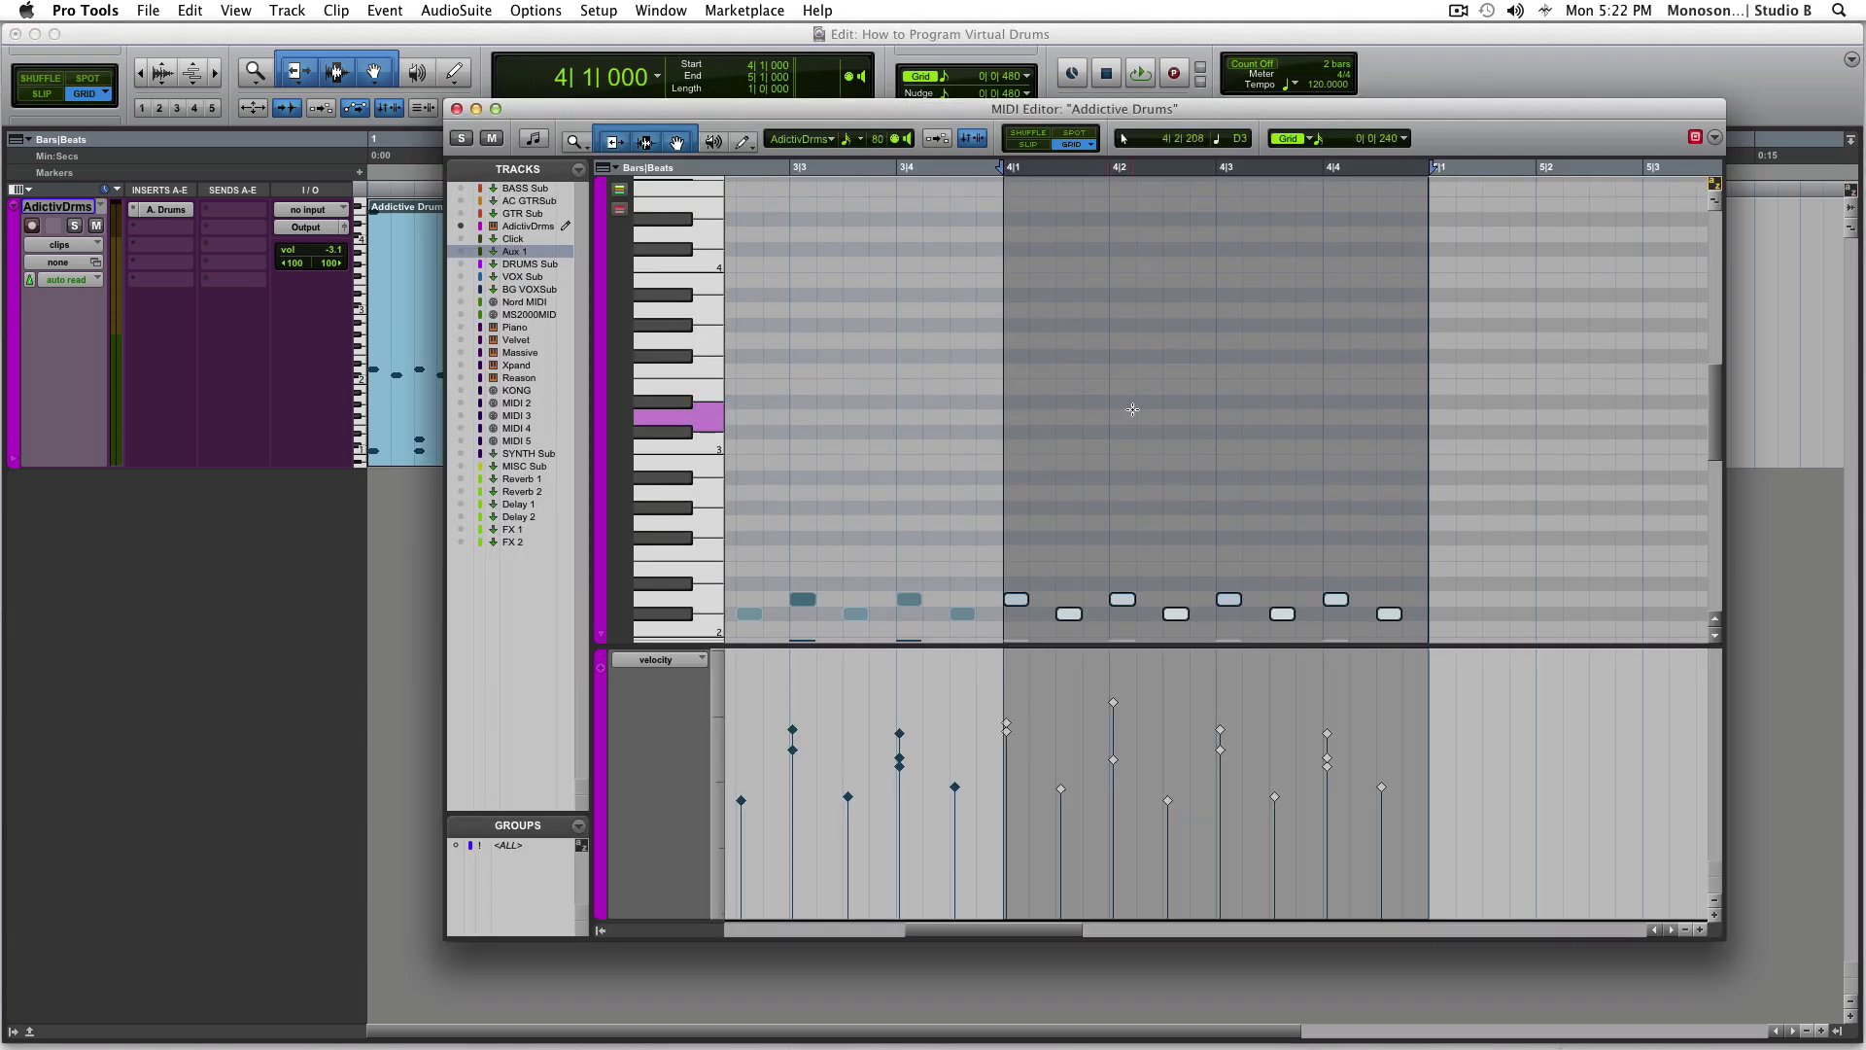
key("super+w")
left_click(483, 379, "shift")
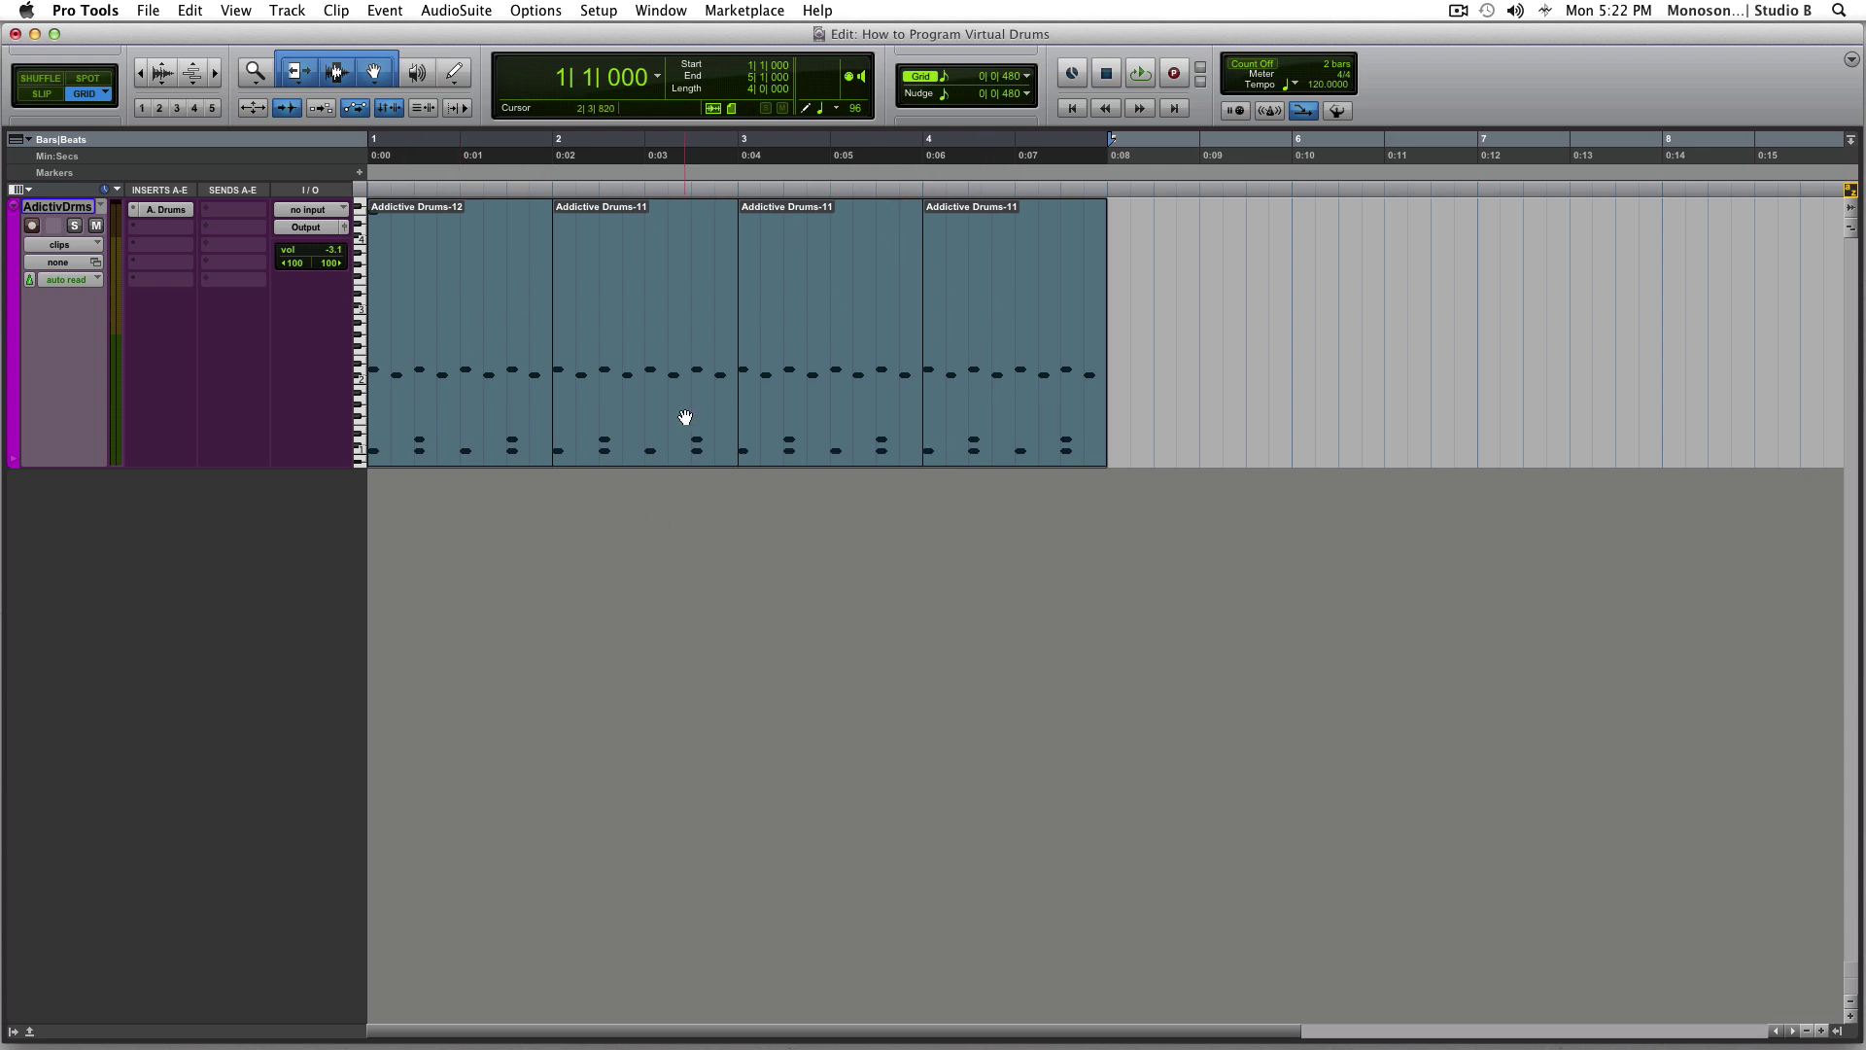
In bar 4's clip, raise the last note (4|4|480) one pitch
left_click(939, 383)
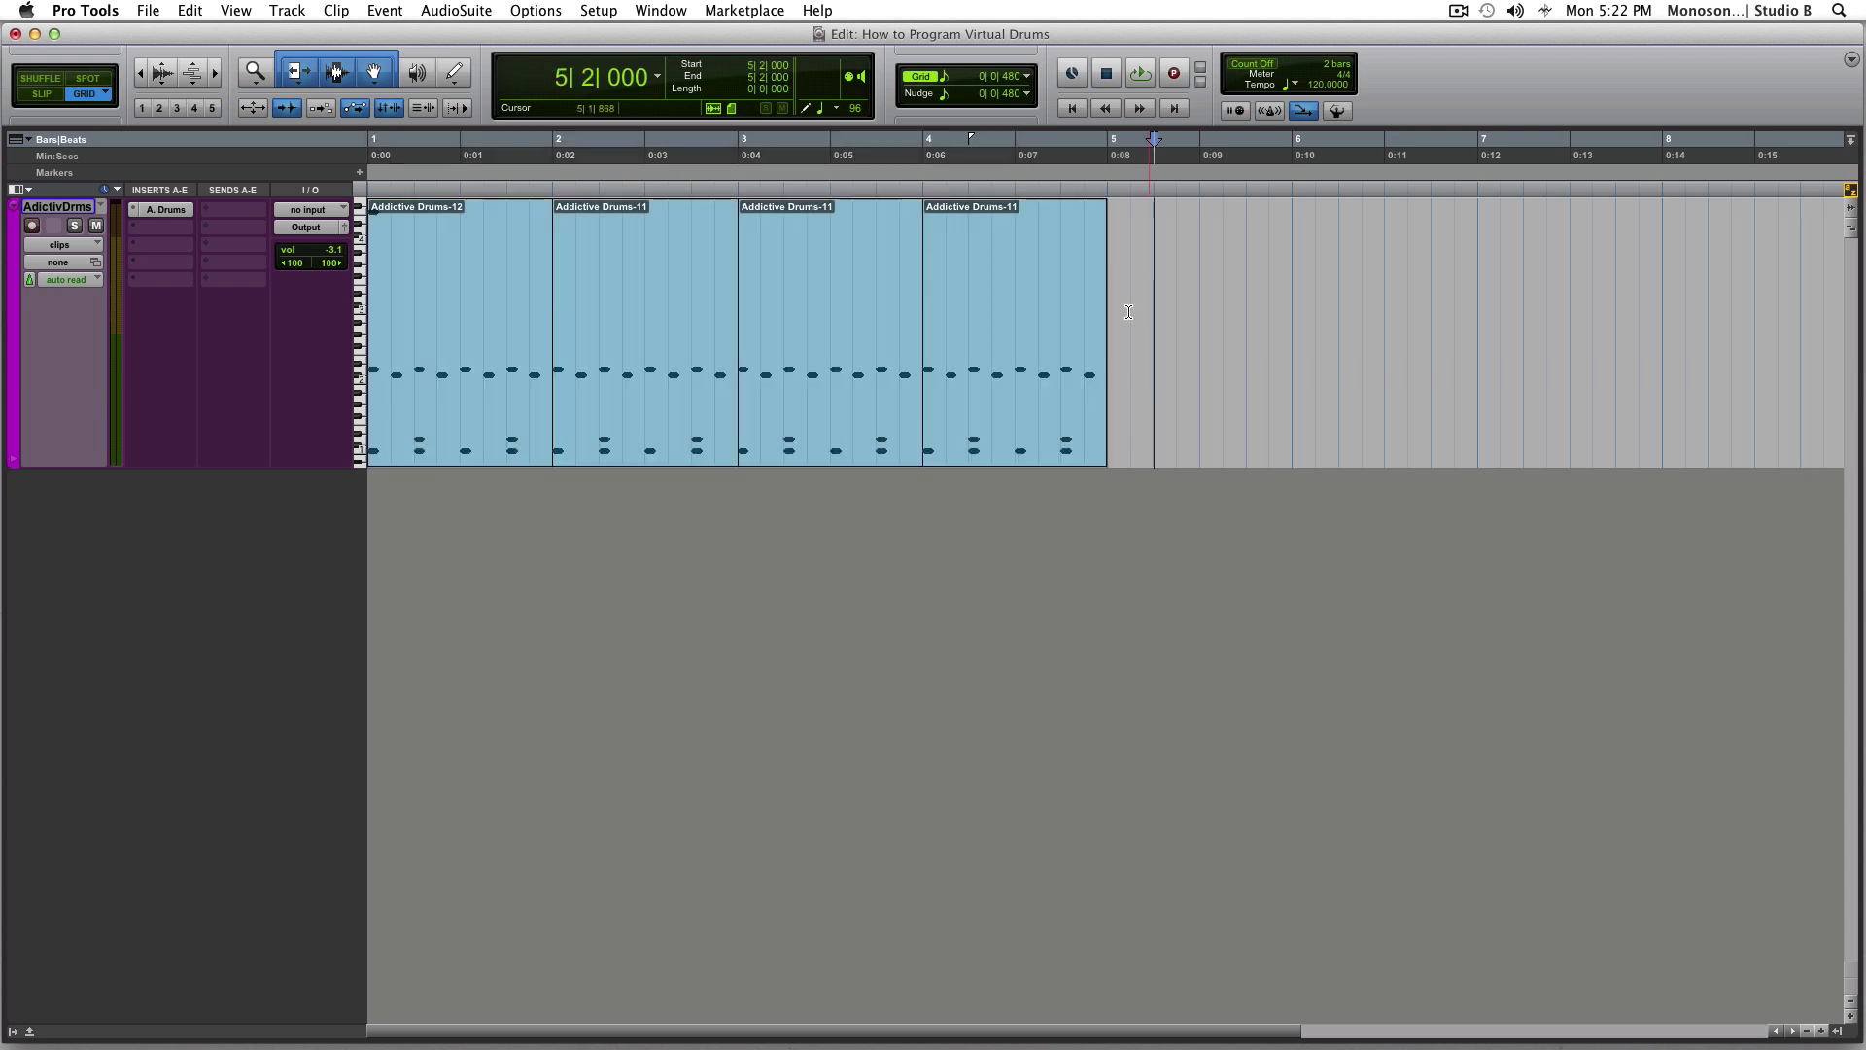
double_click(1041, 387)
scroll(1403, 493, "down", 5)
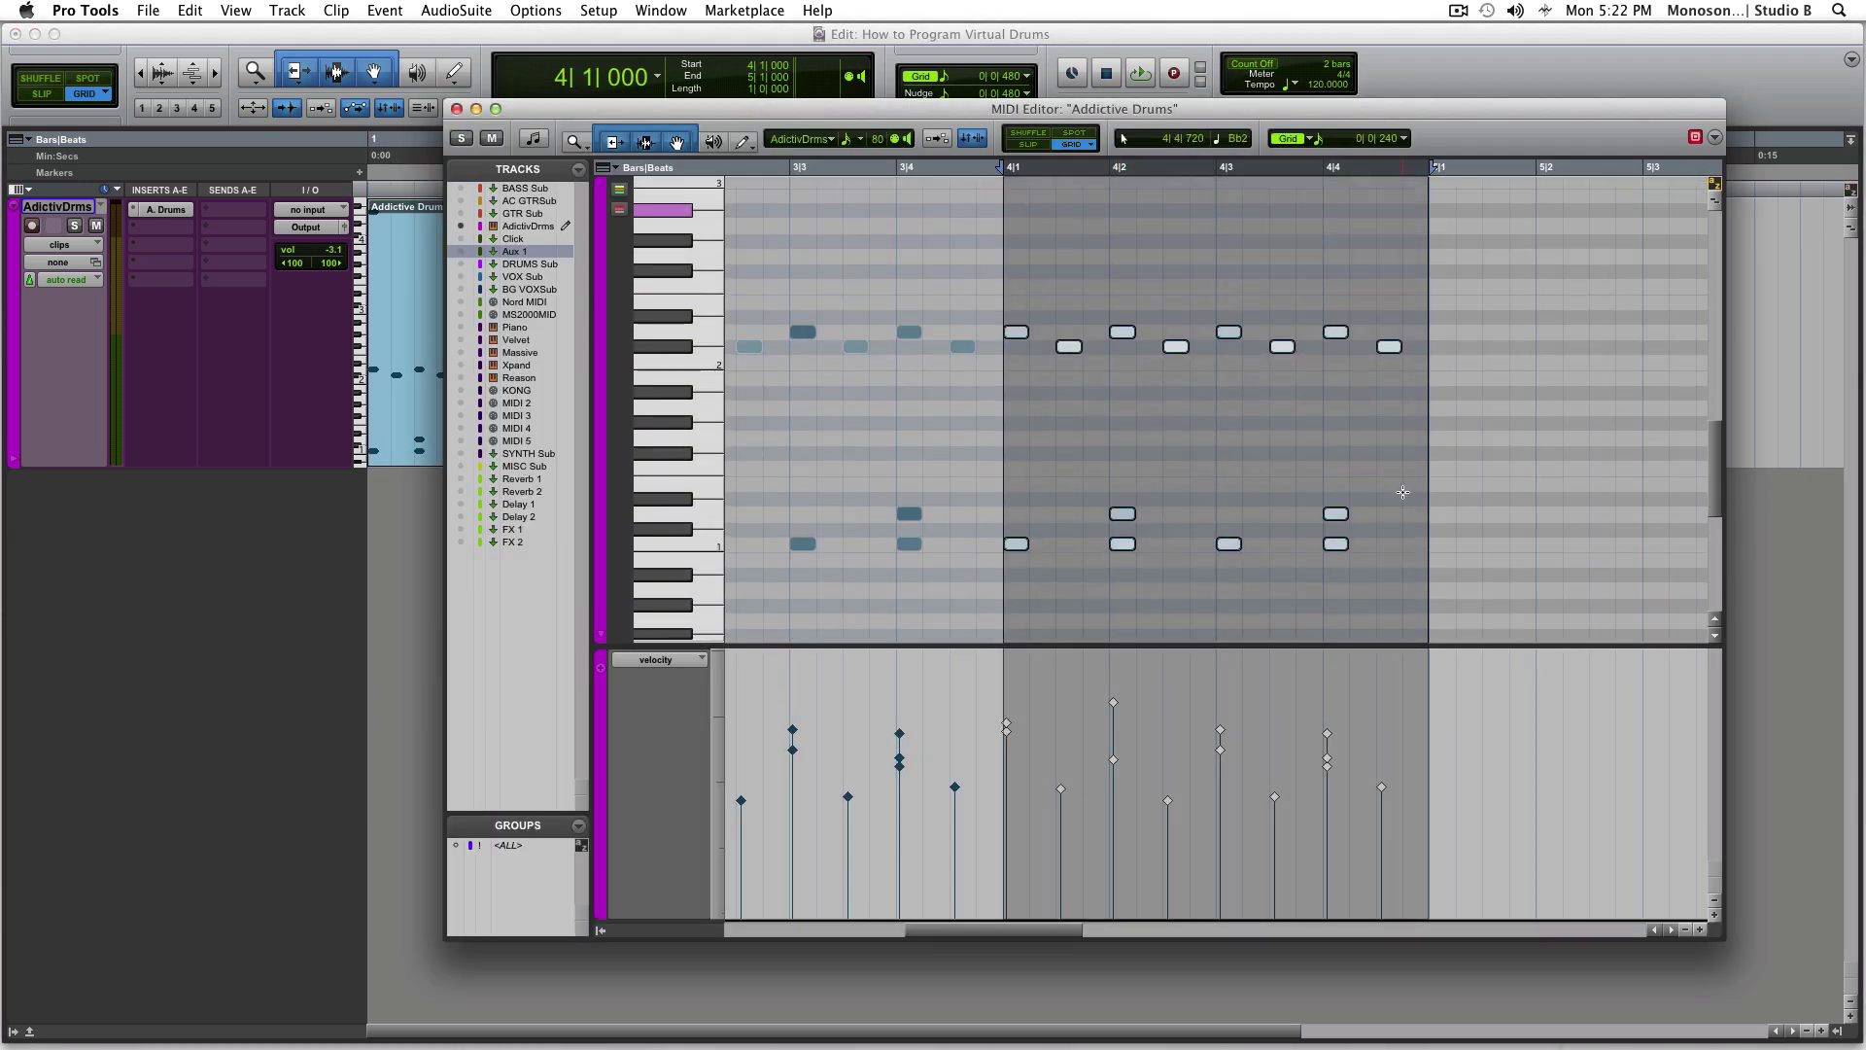
left_click(1331, 381)
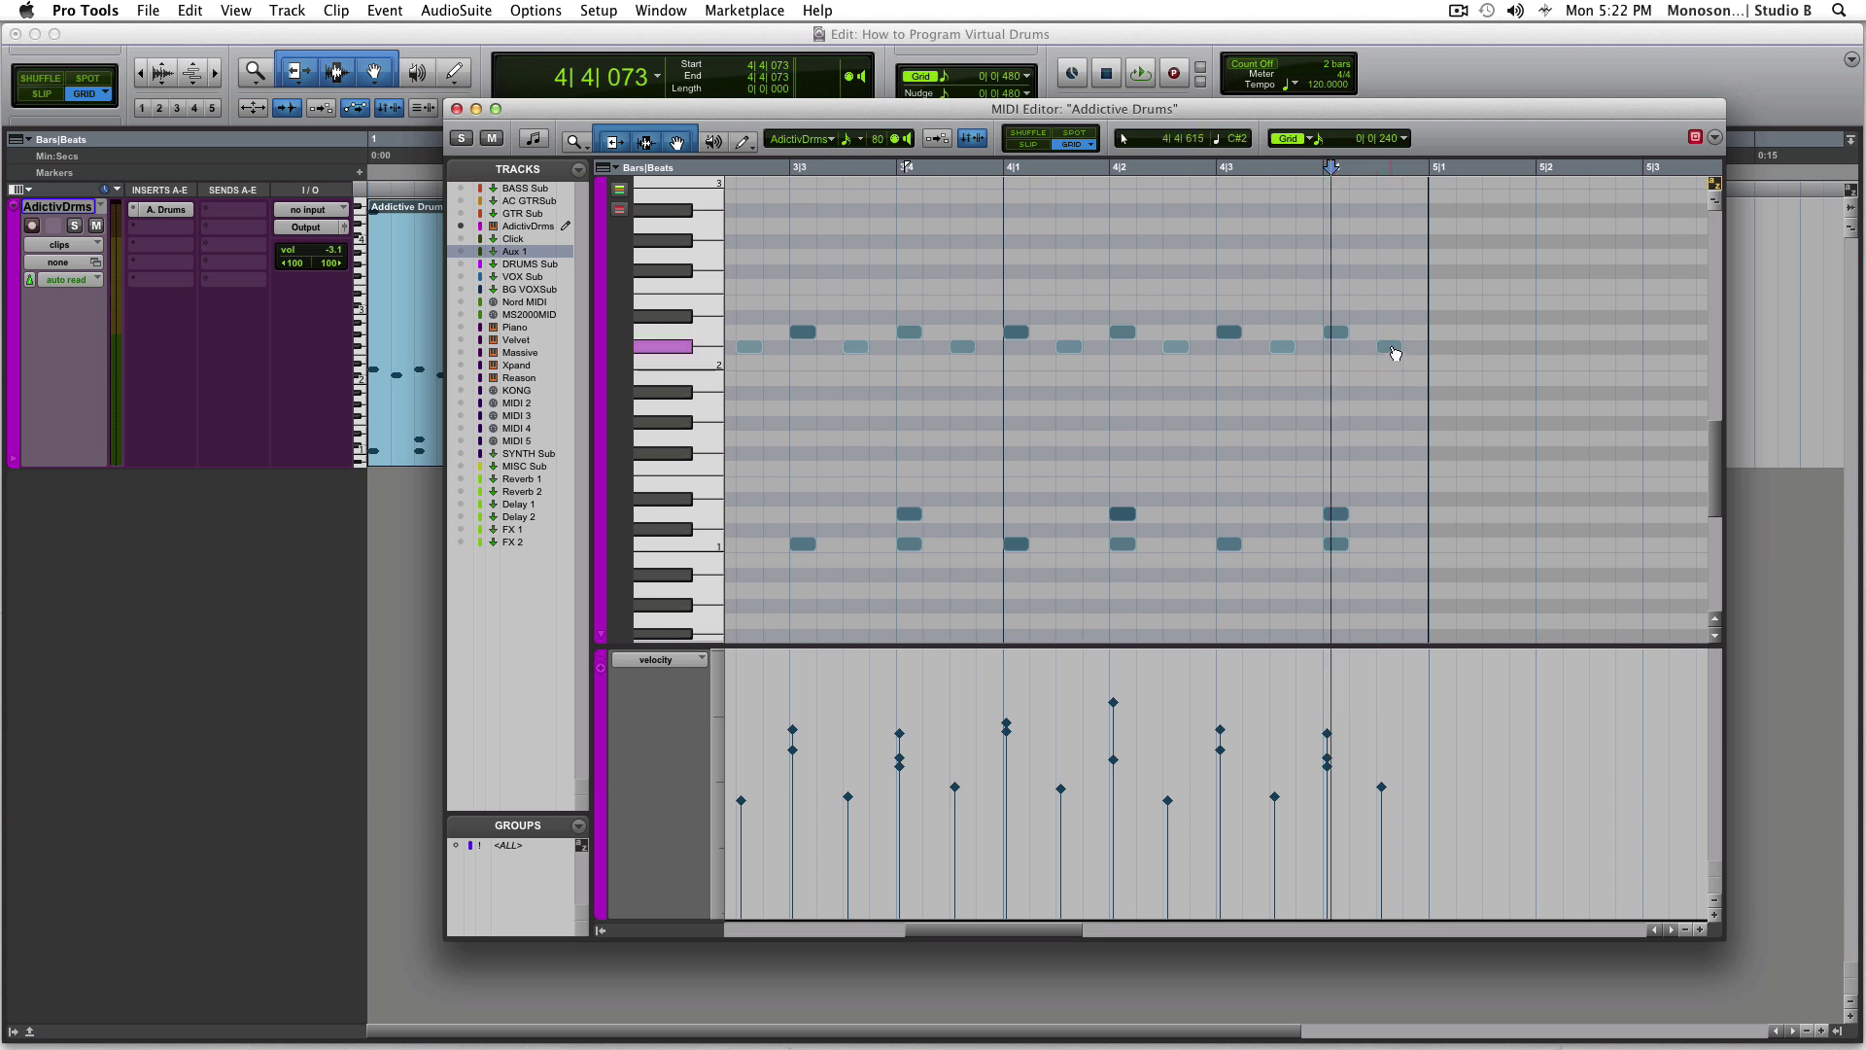
left_click_drag(1391, 347, 1392, 257)
key("super+w")
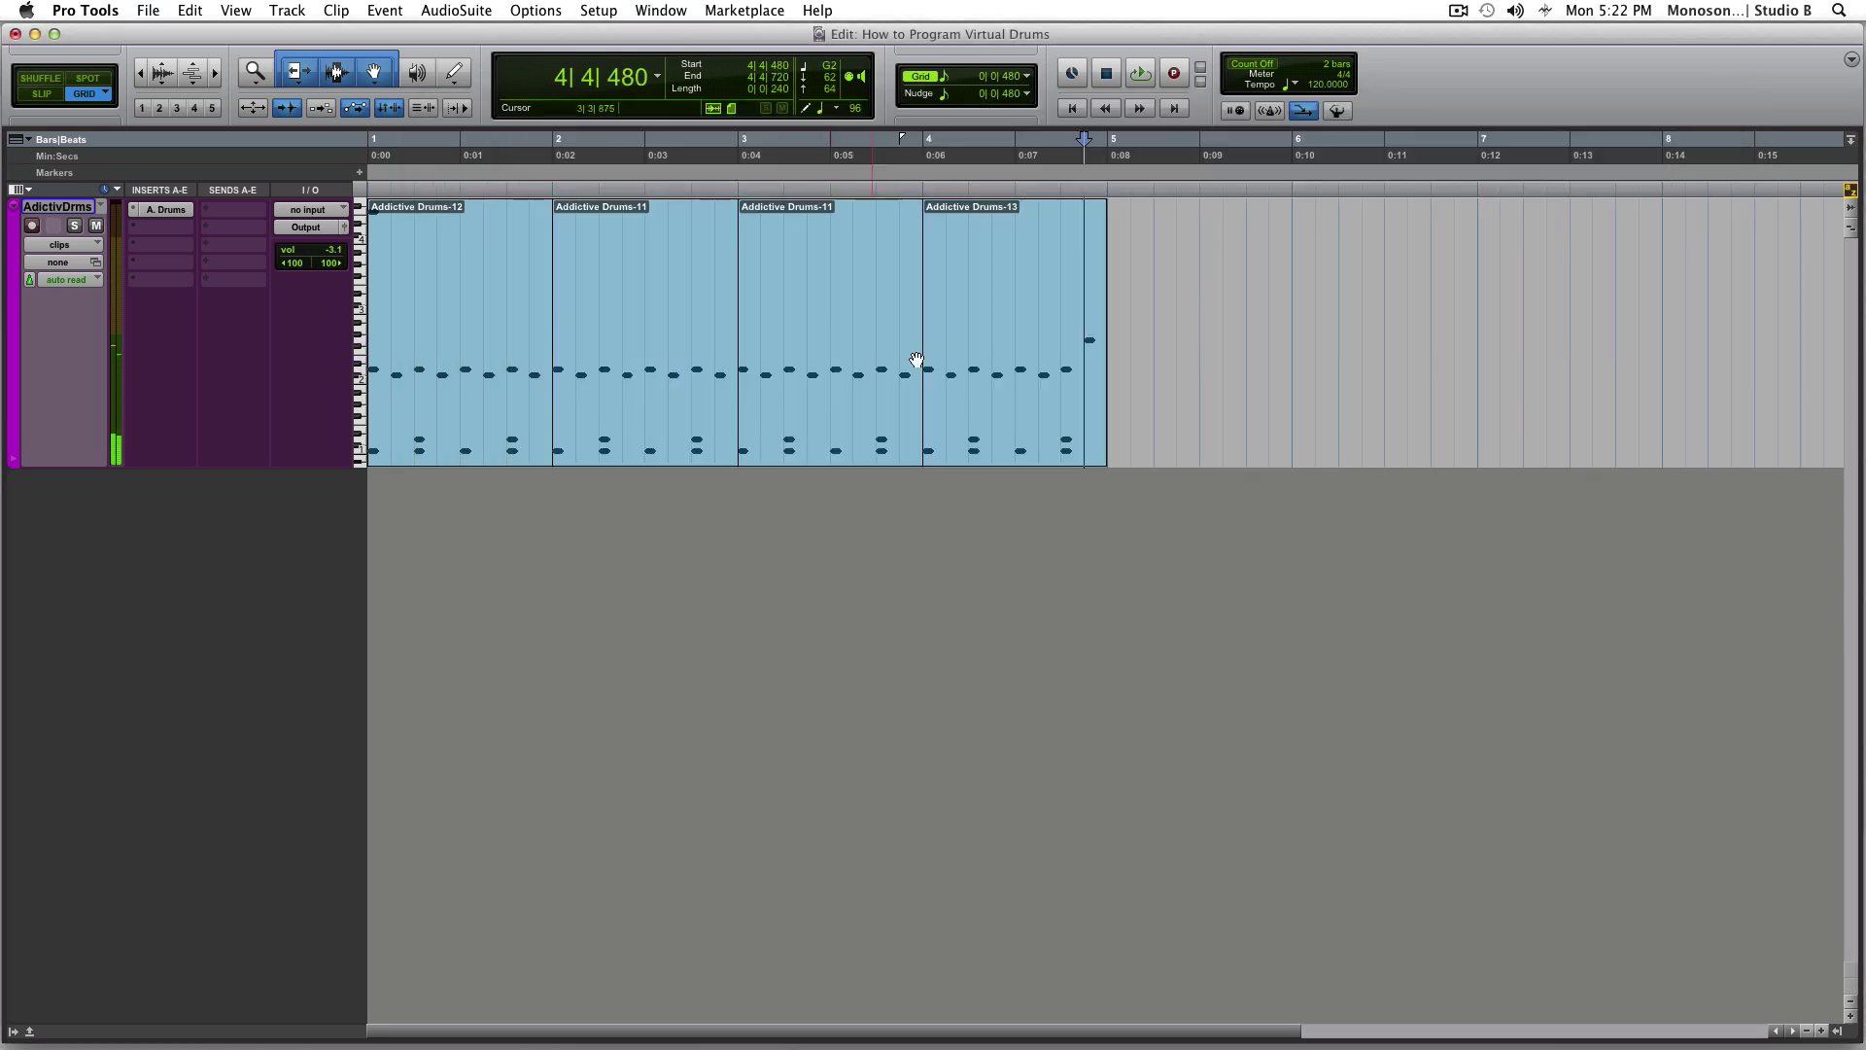
Duplicate the four one-bar clips into bars 5–8 with Cmd+D
left_click(1051, 370)
left_click(496, 363, "shift")
key("super+bracketleft")
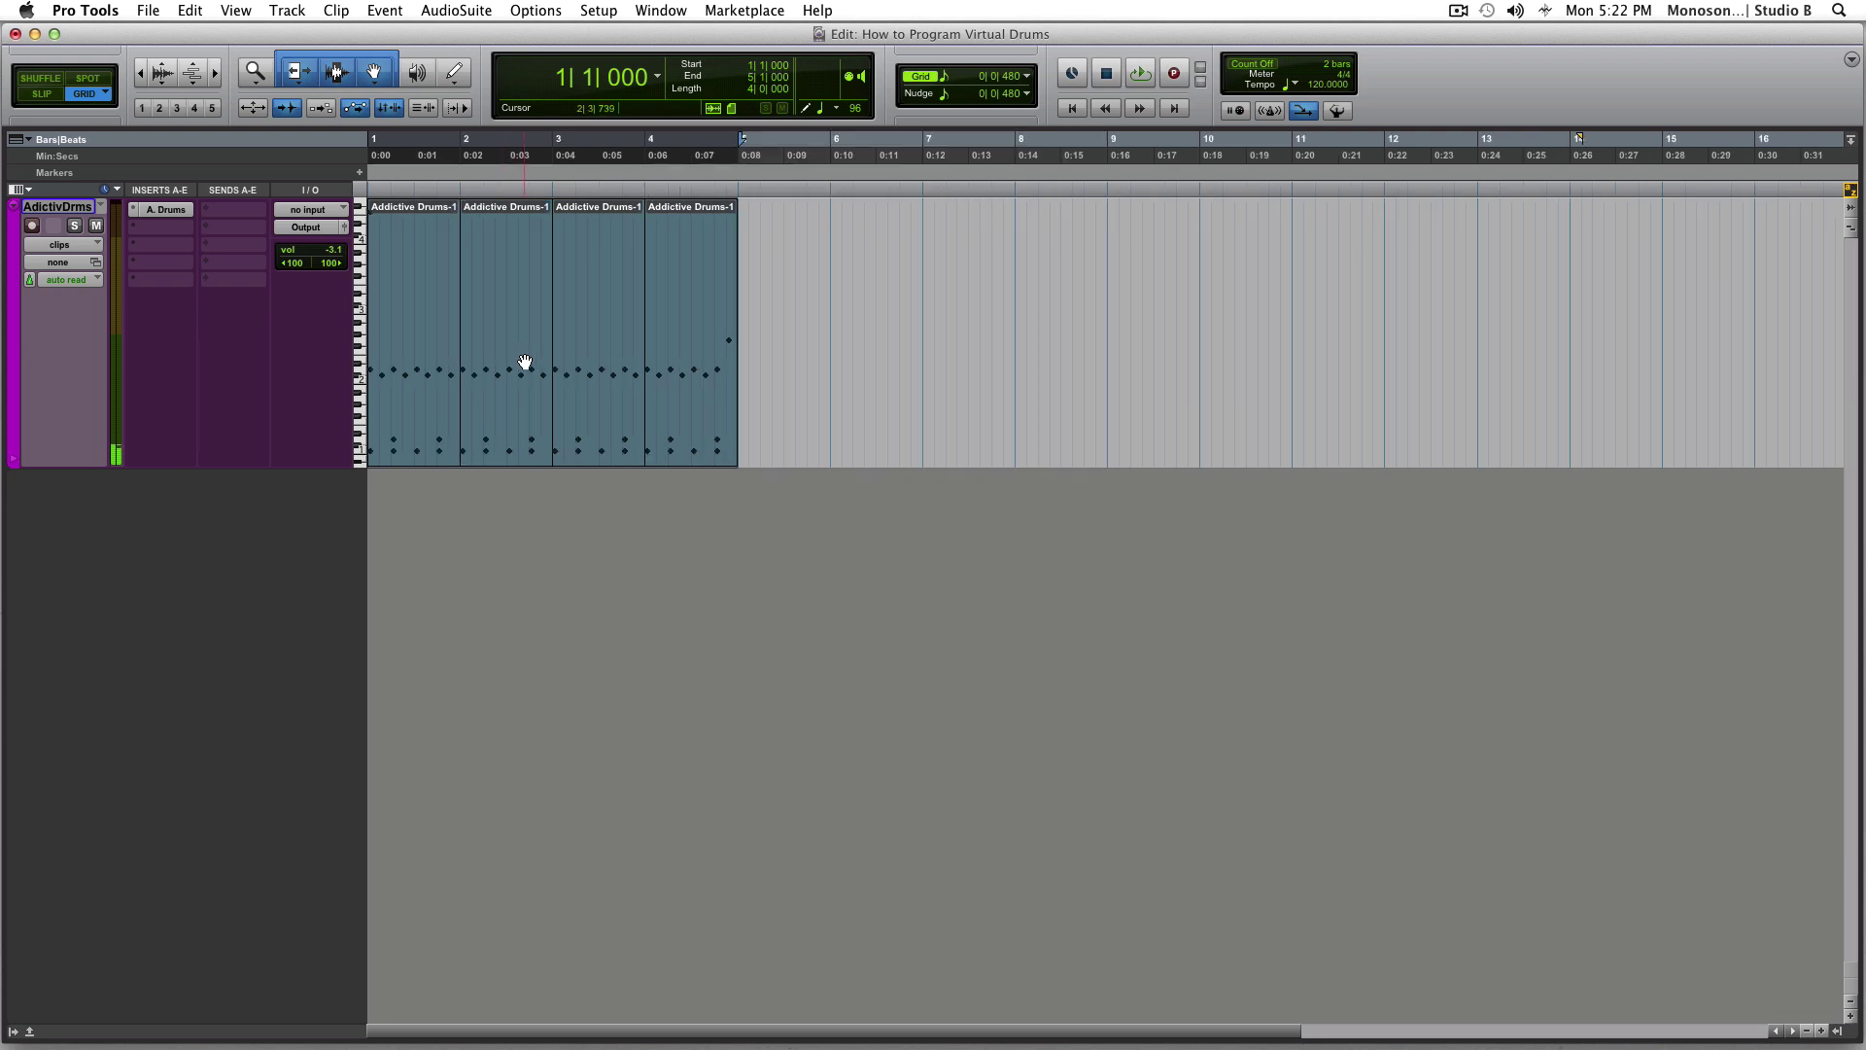
left_click(700, 409)
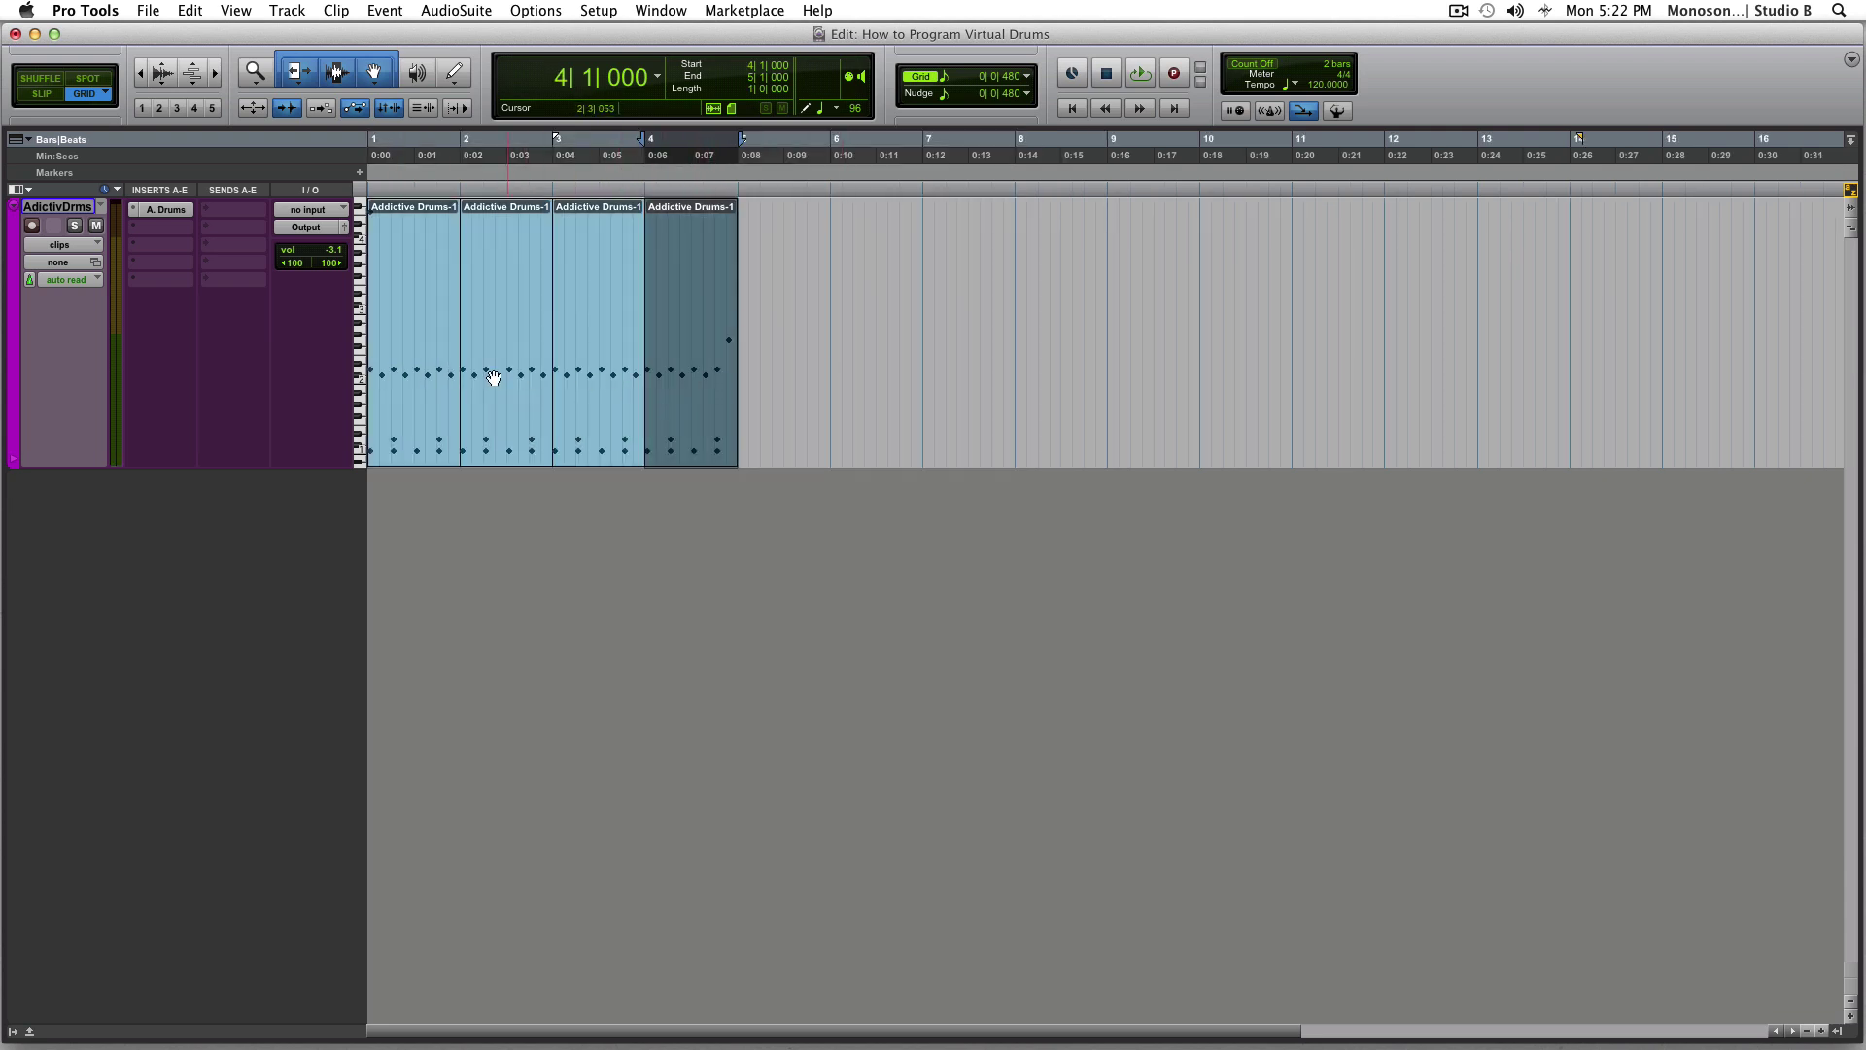
left_click(416, 383, "shift")
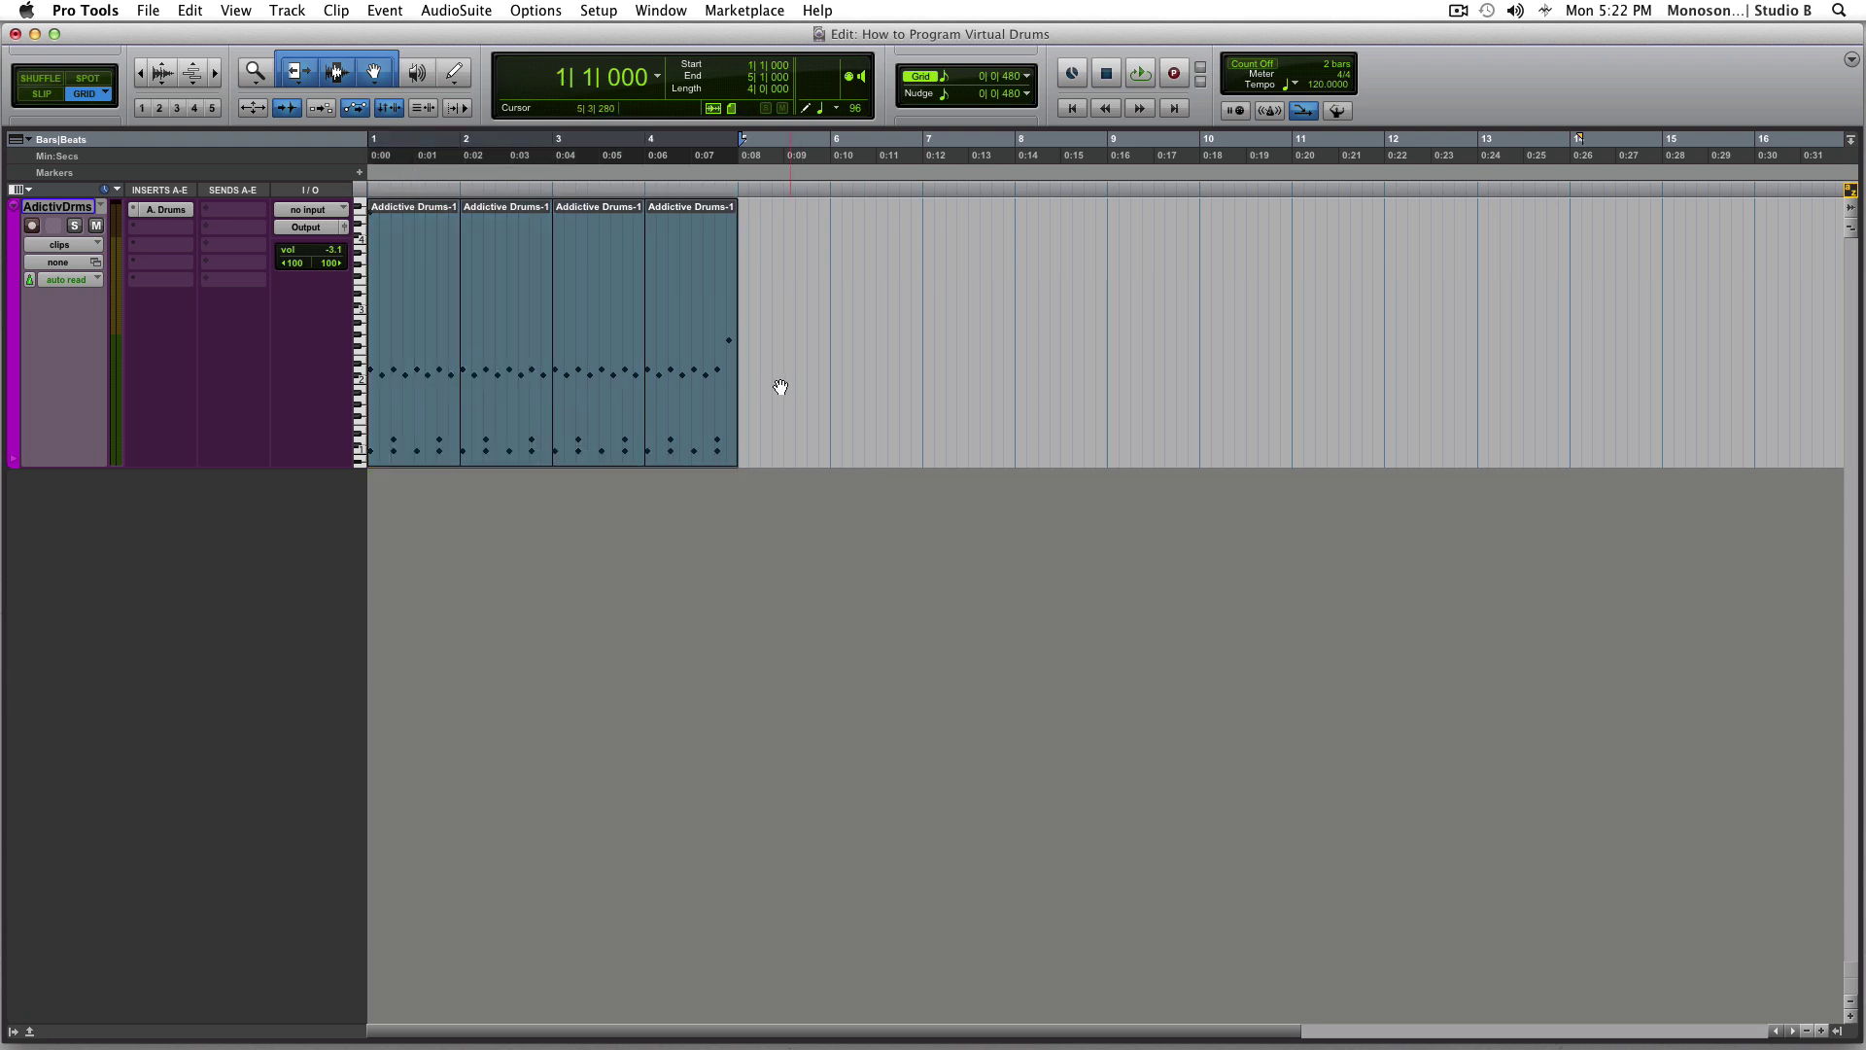
key("super+d")
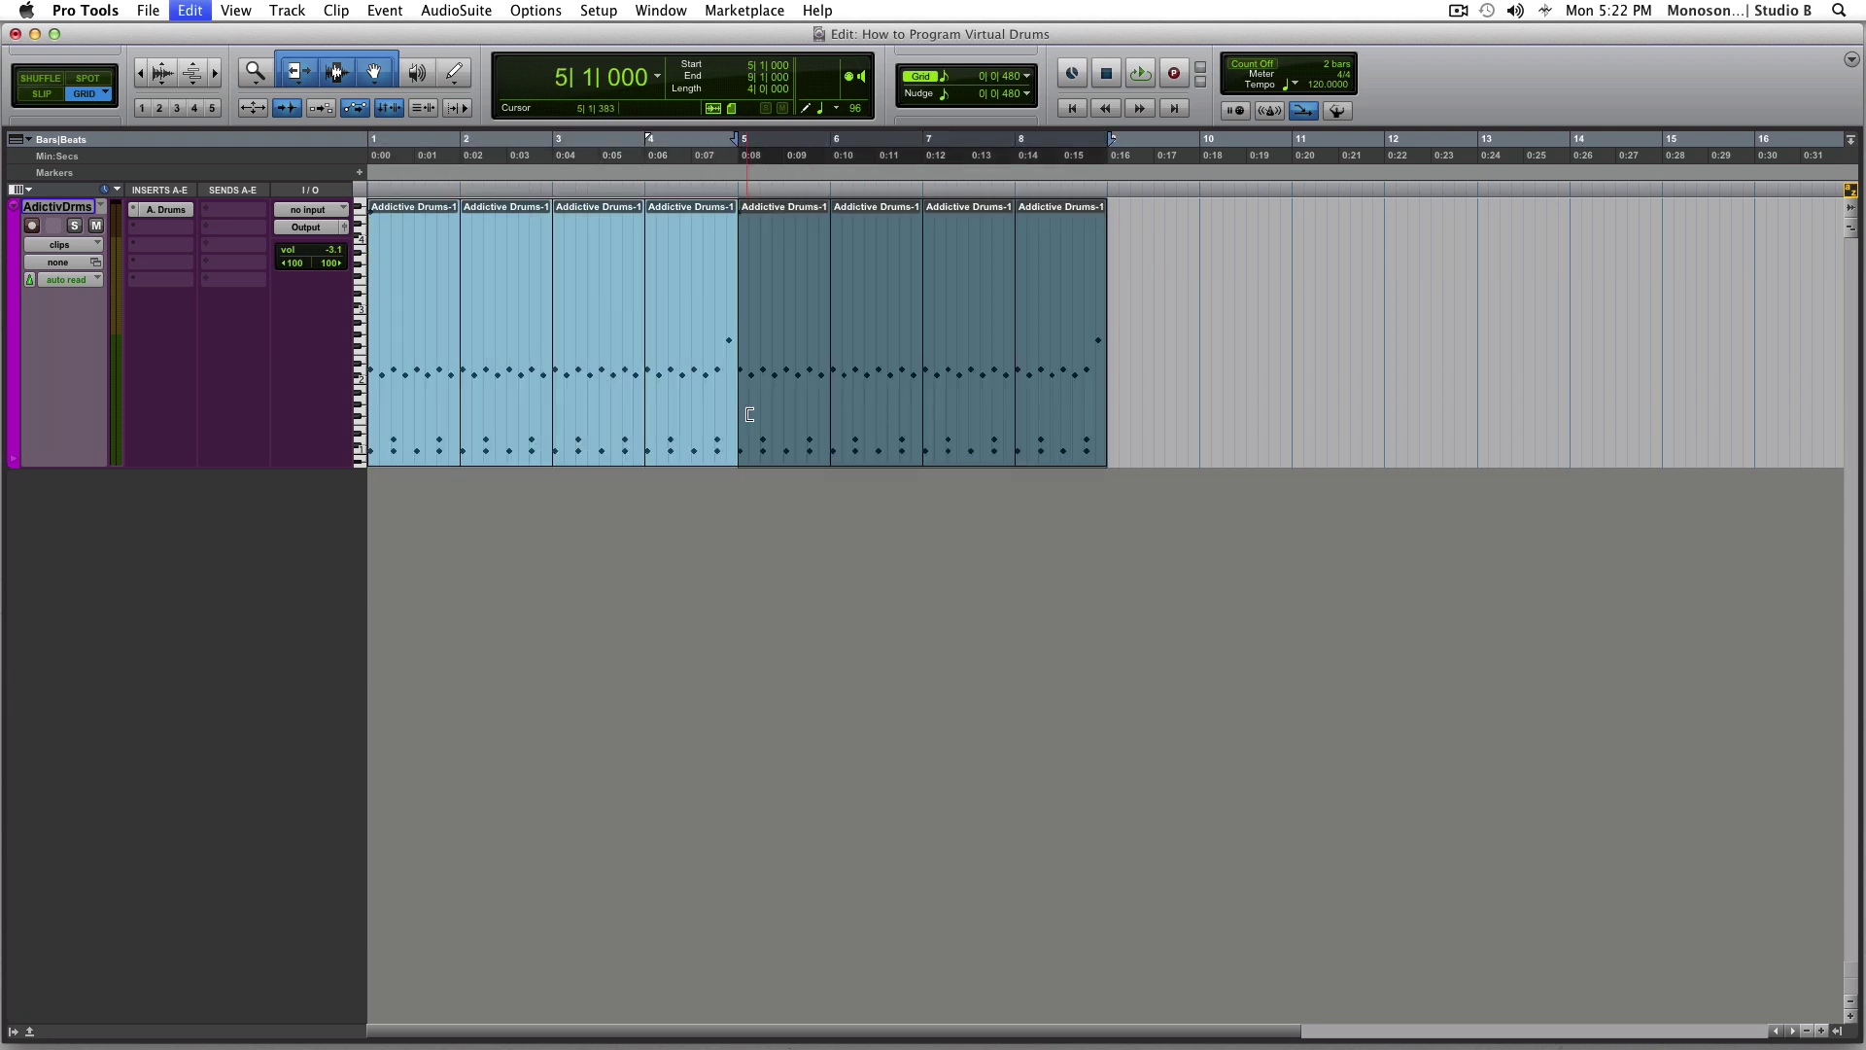
Play back the beat from bar 4, then again from bar 3
left_click(706, 294)
key("space")
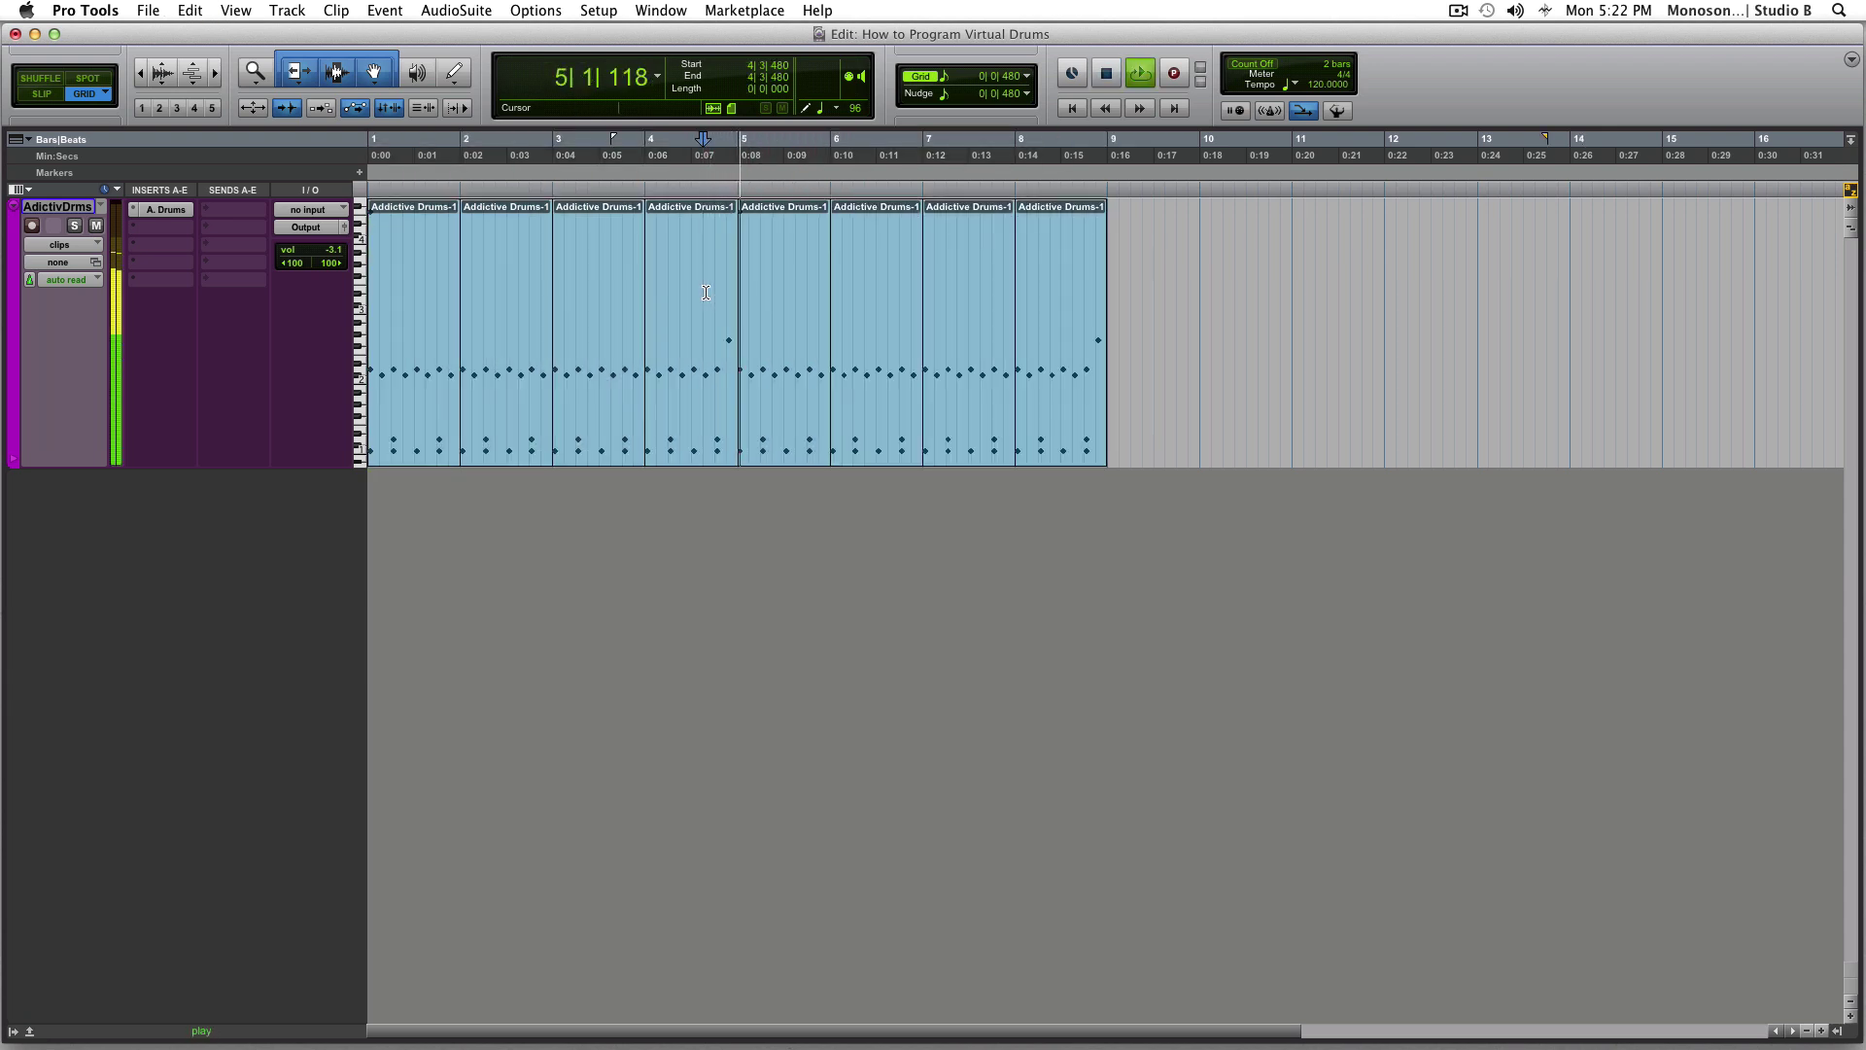
key("space")
left_click(613, 263)
key("space")
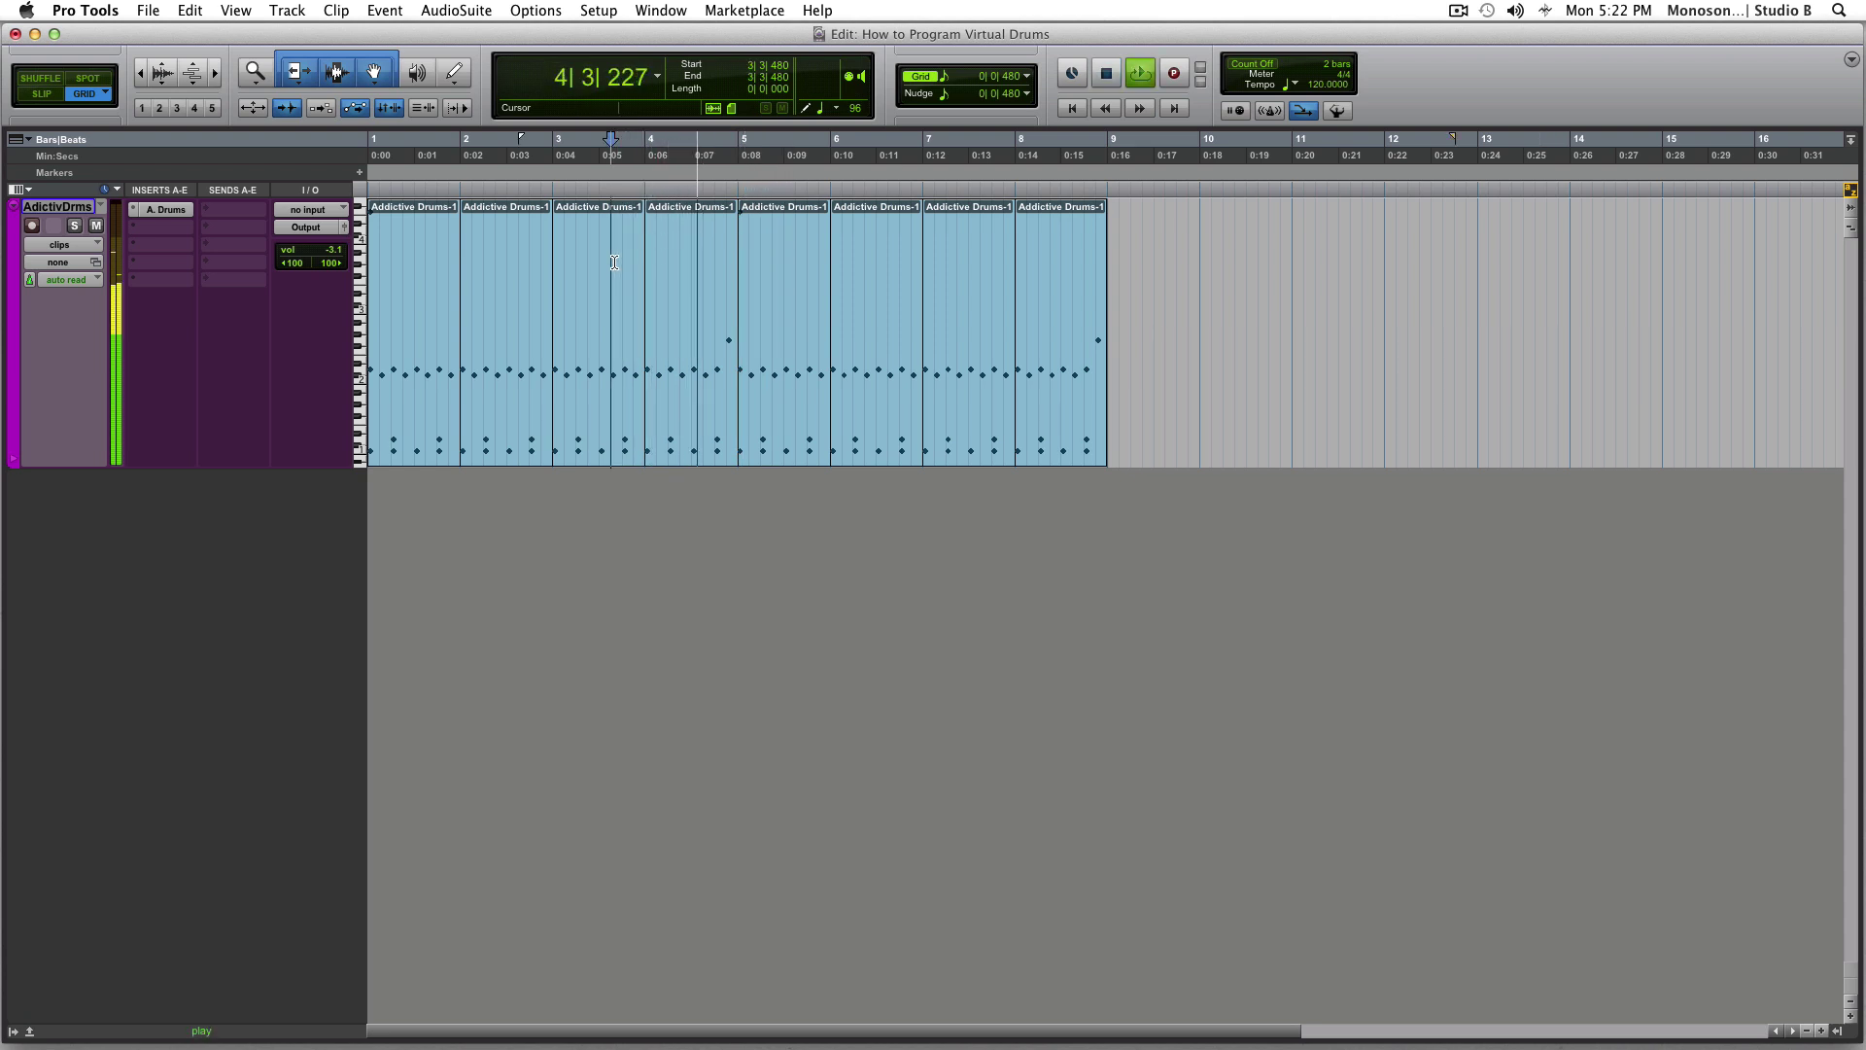
key("space")
In bar 8, move the final F#2 note down and add a note at 8|4|720 with velocity 93
left_click(1047, 392)
double_click(1047, 392)
scroll(1390, 437, "down", 2)
left_click(1389, 423)
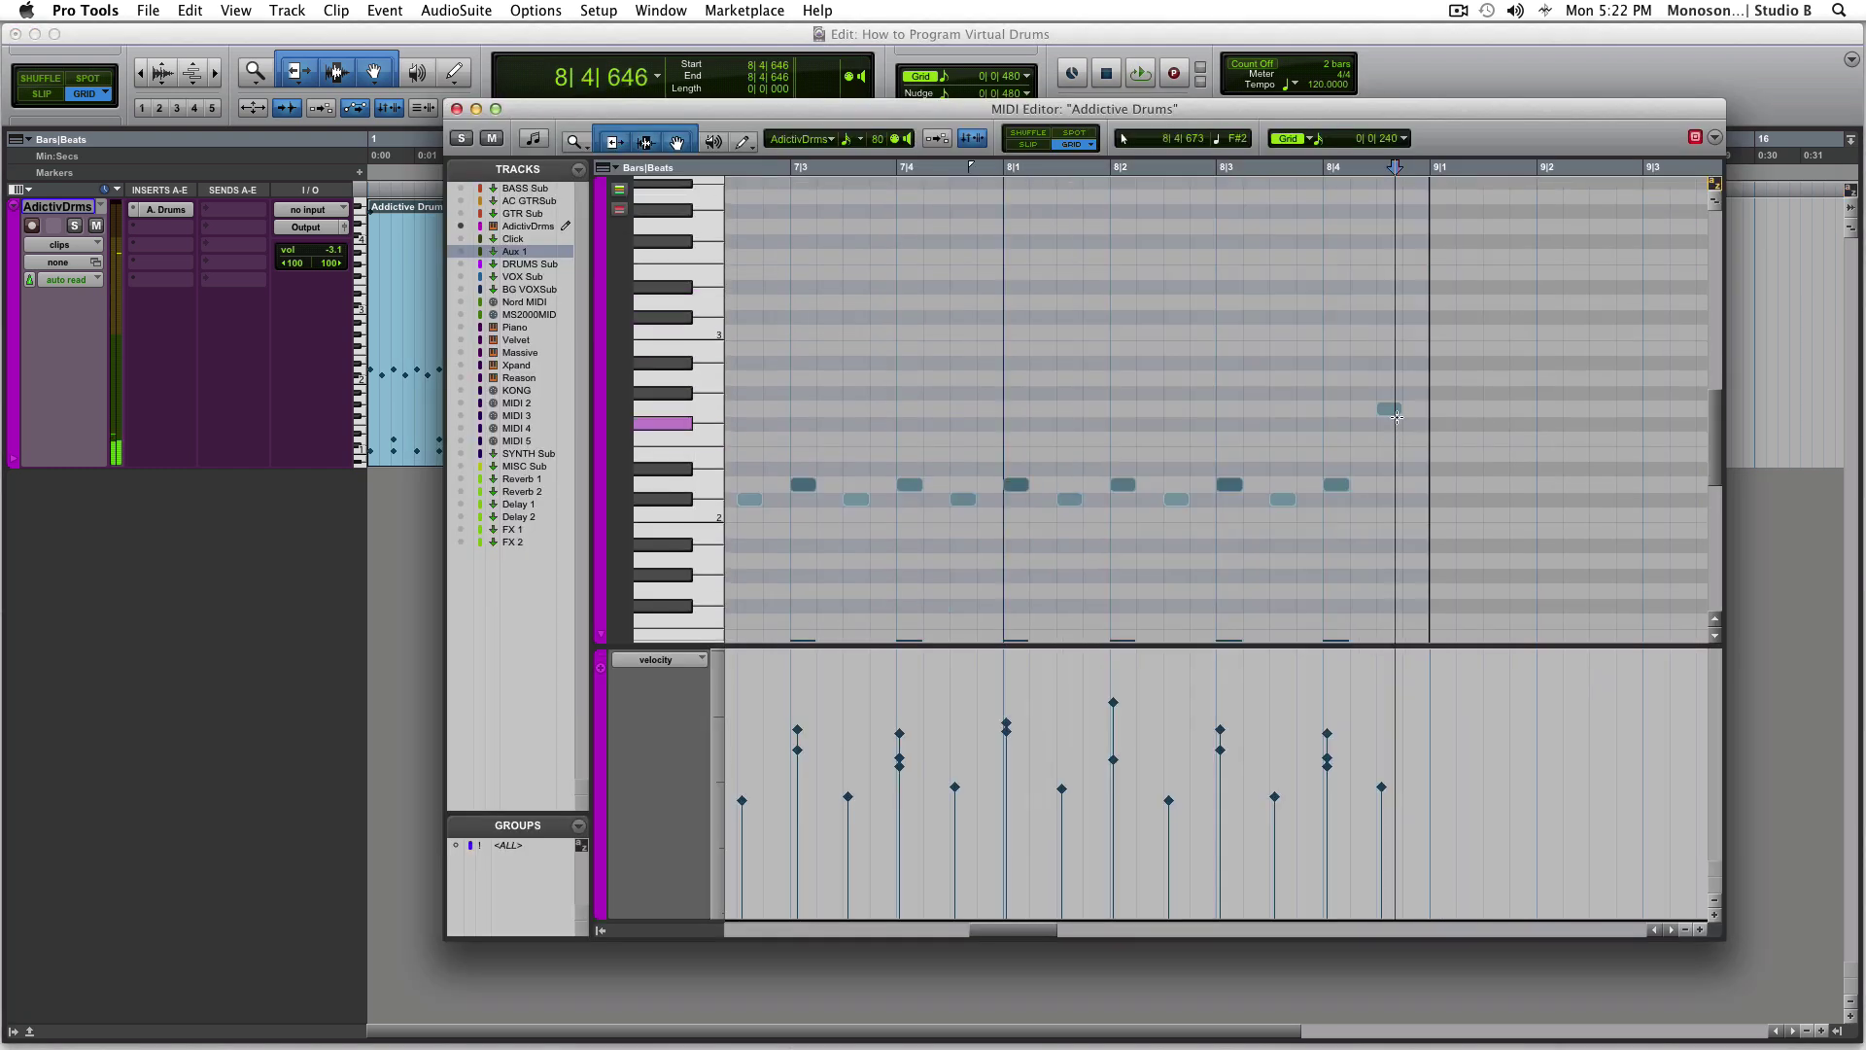
left_click_drag(1396, 449, 1390, 536)
scroll(1396, 451, "down", 2)
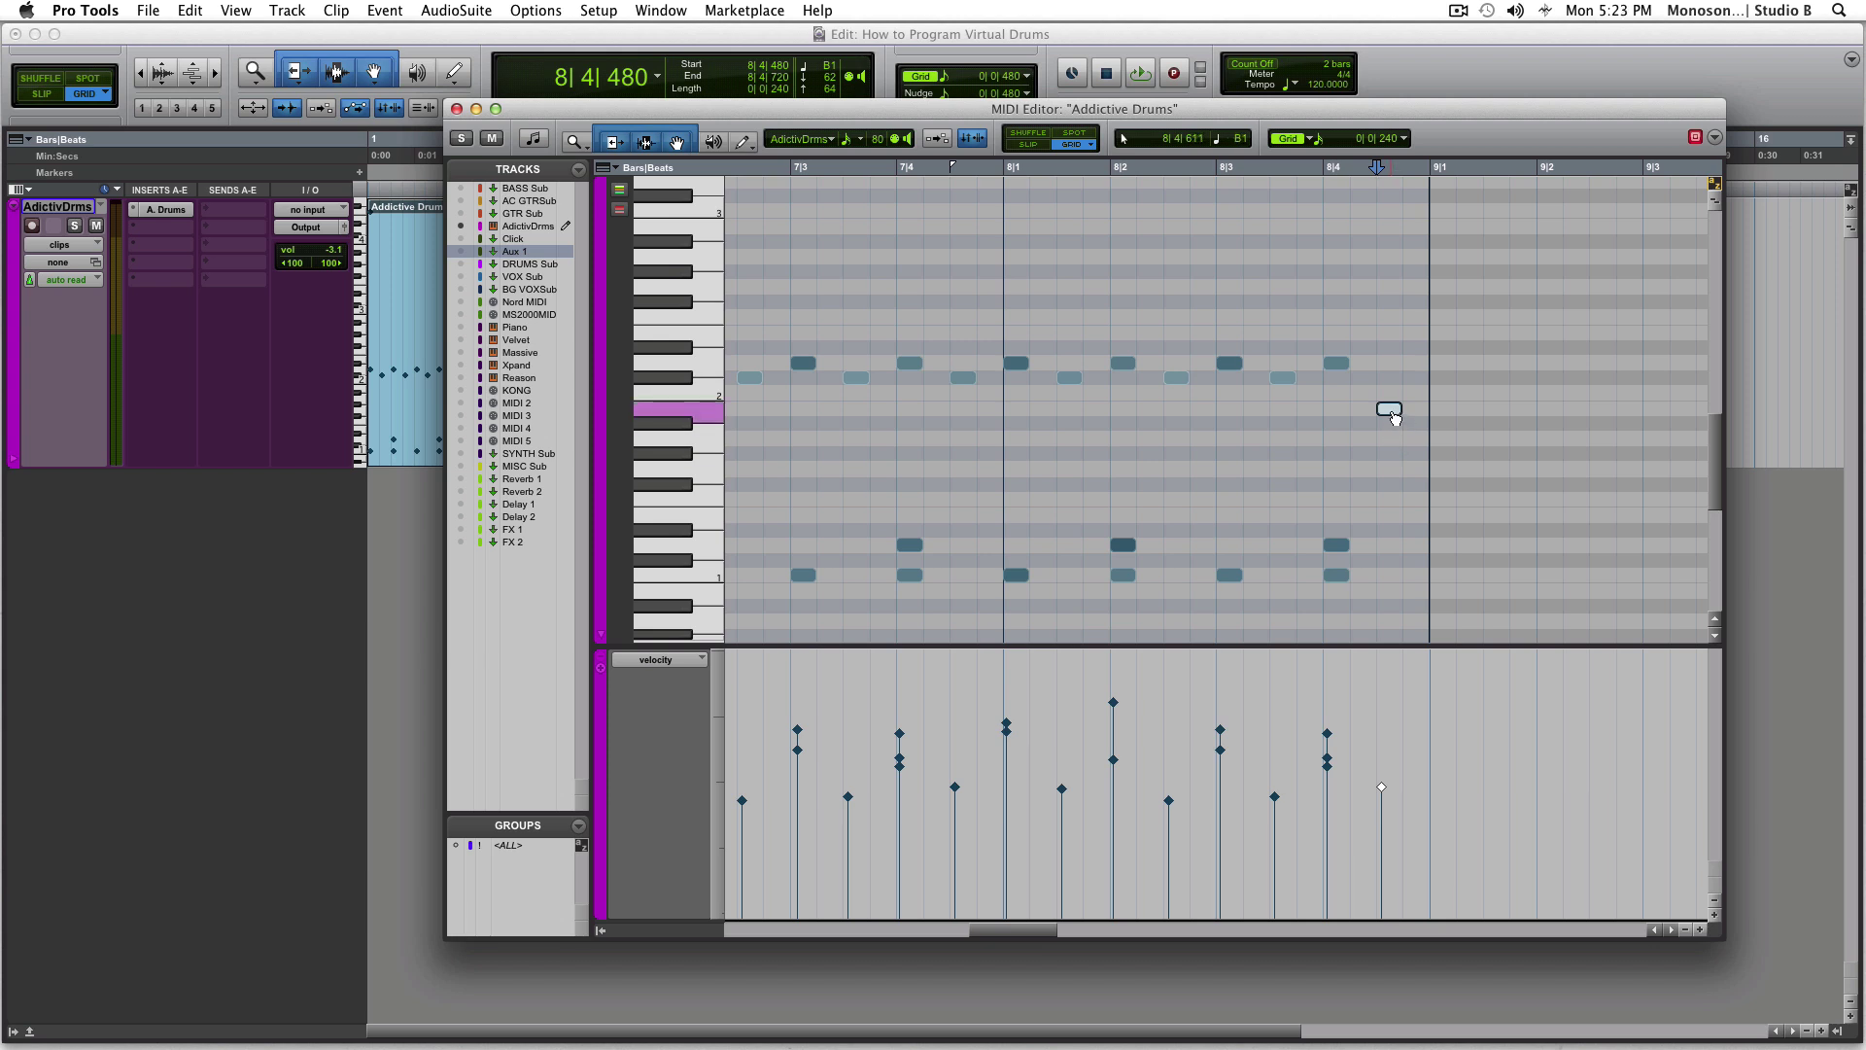
left_click_drag(1395, 418, 1396, 553)
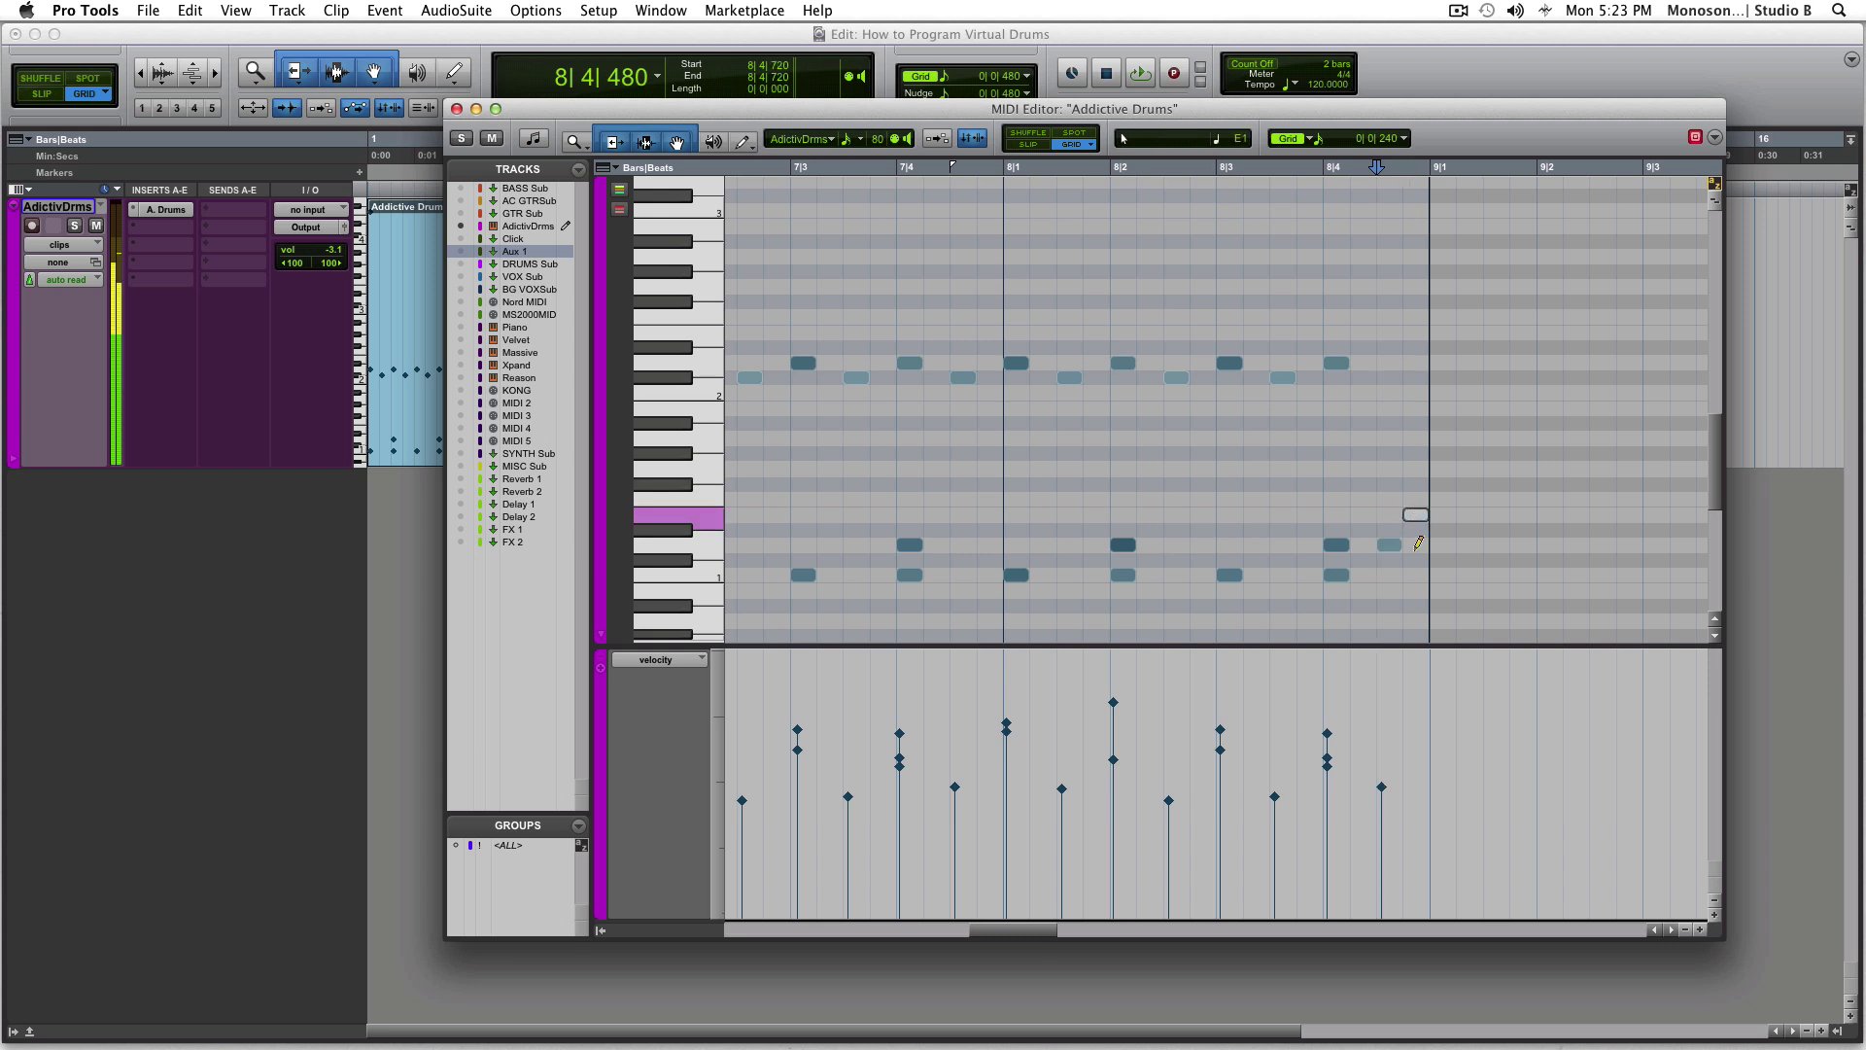
left_click(1412, 515)
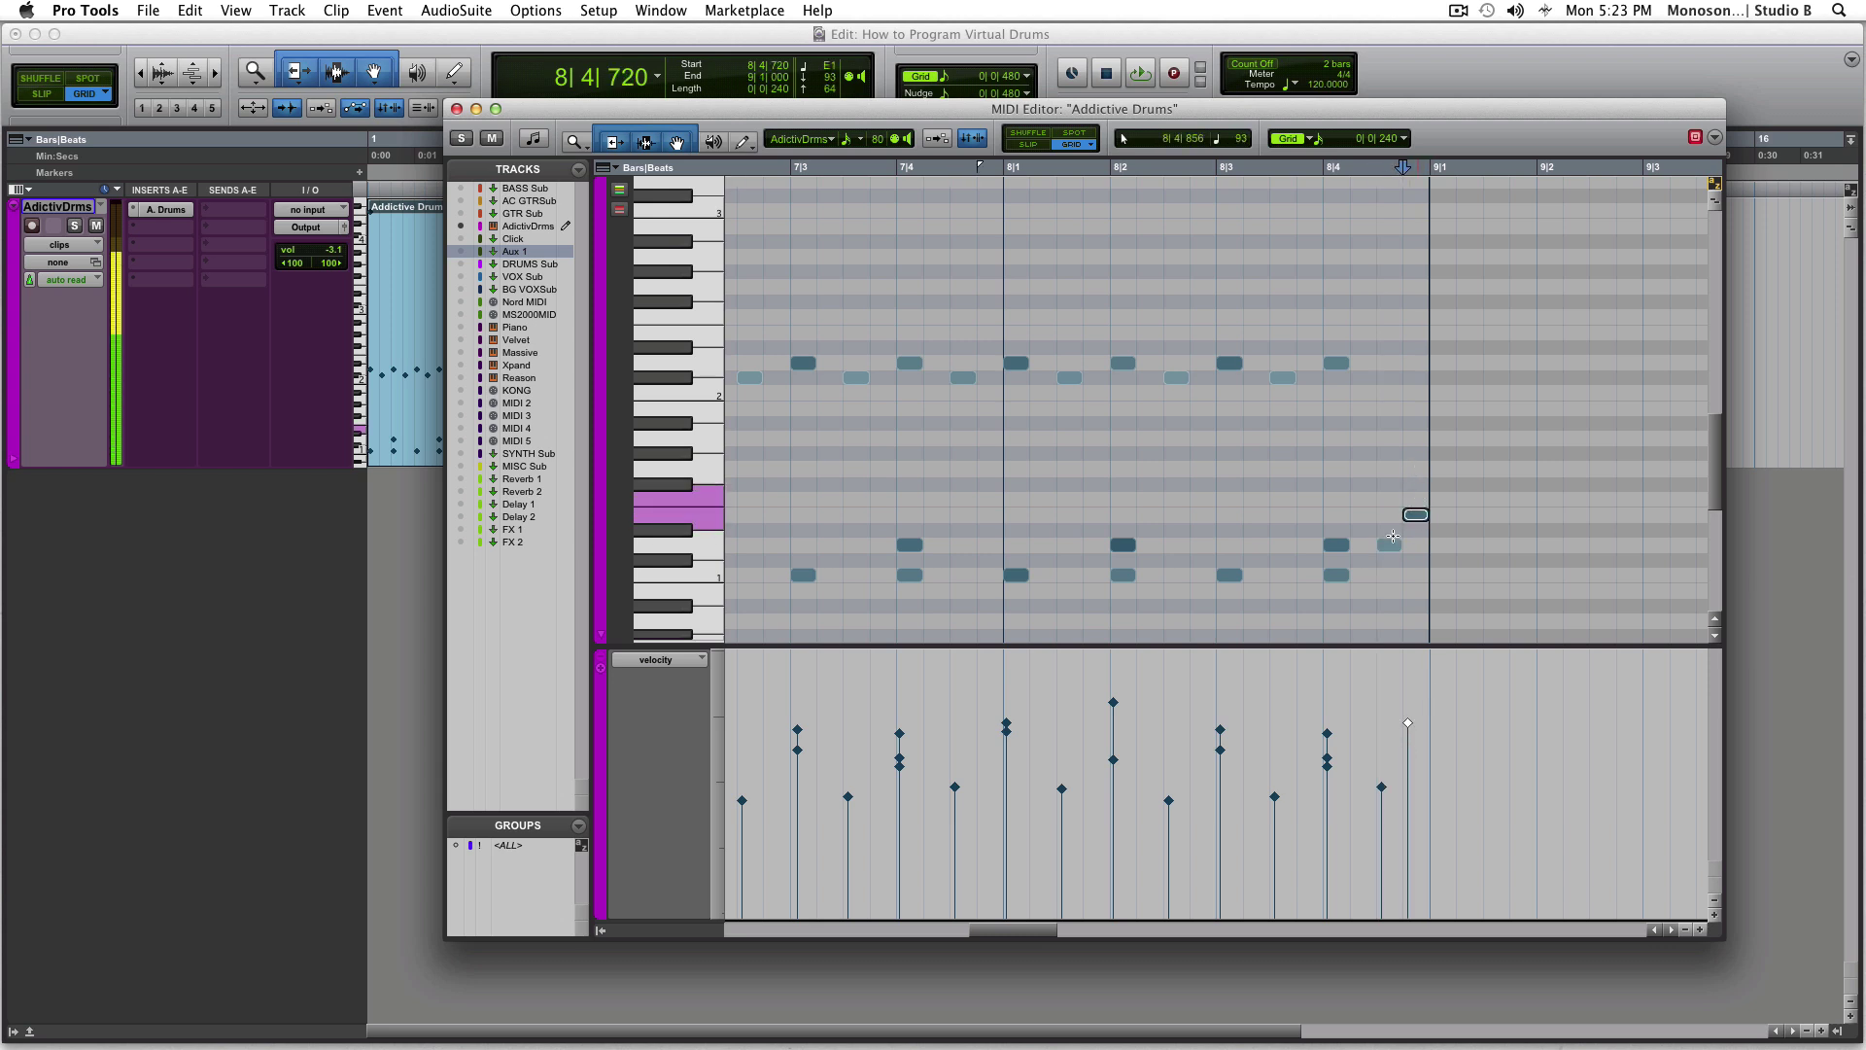
left_click_drag(1418, 473, 1419, 476)
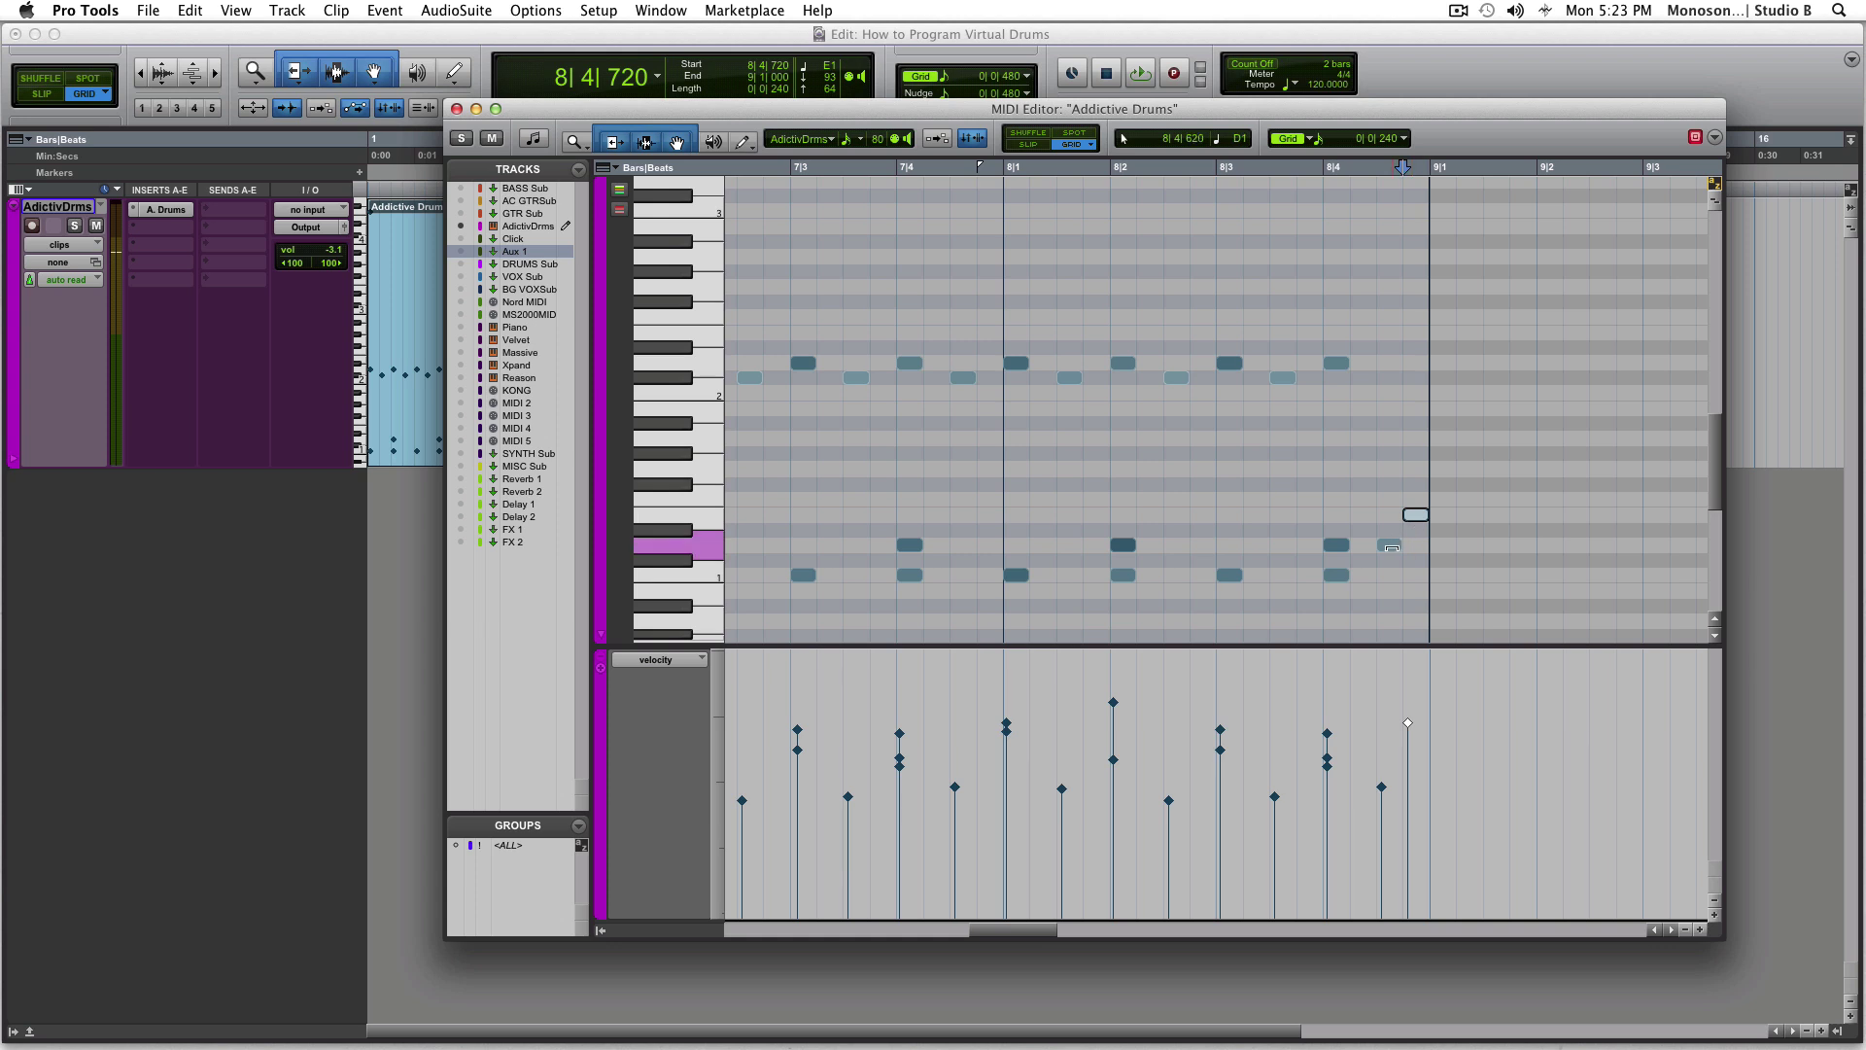
Play back the edited bars and save the session
left_click(1186, 456)
key("space")
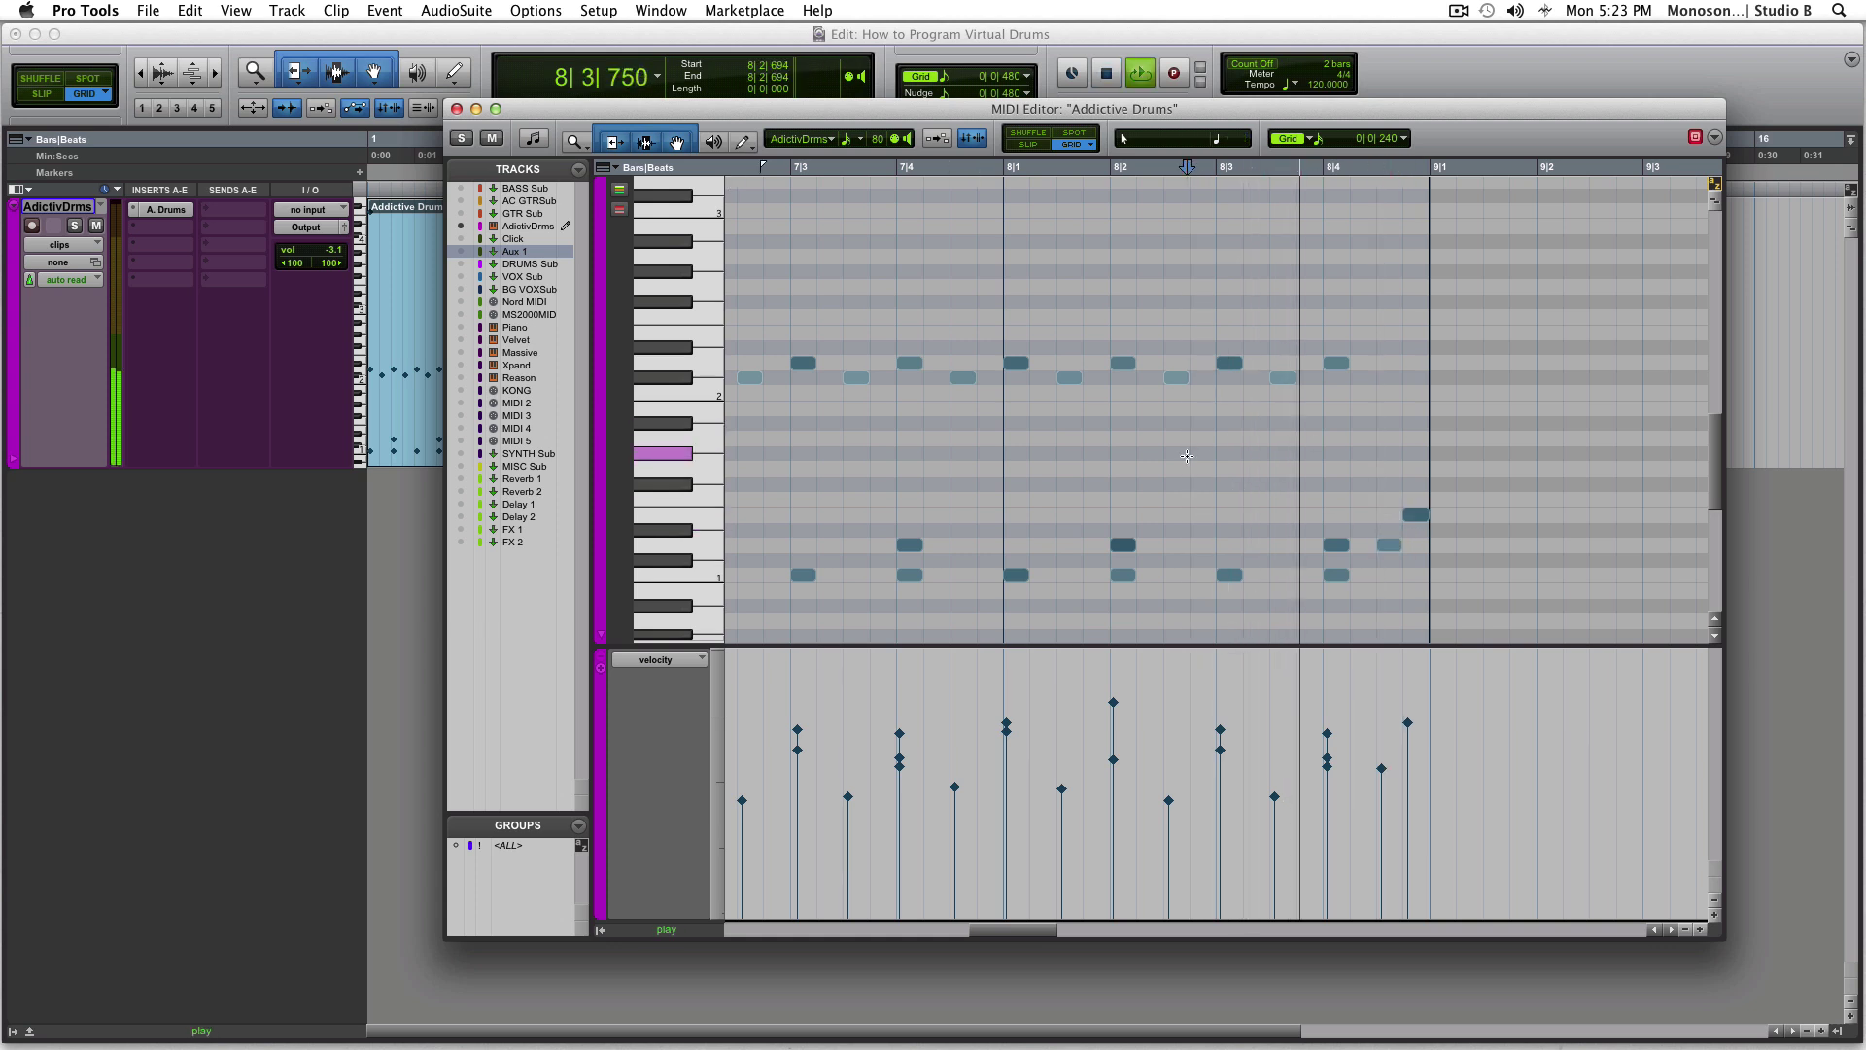
key("space")
key("super+s")
key("super+w")
Duplicate the bar 5–8 clips into bars 9–12 and play the transition from bar 8
left_click(1054, 398)
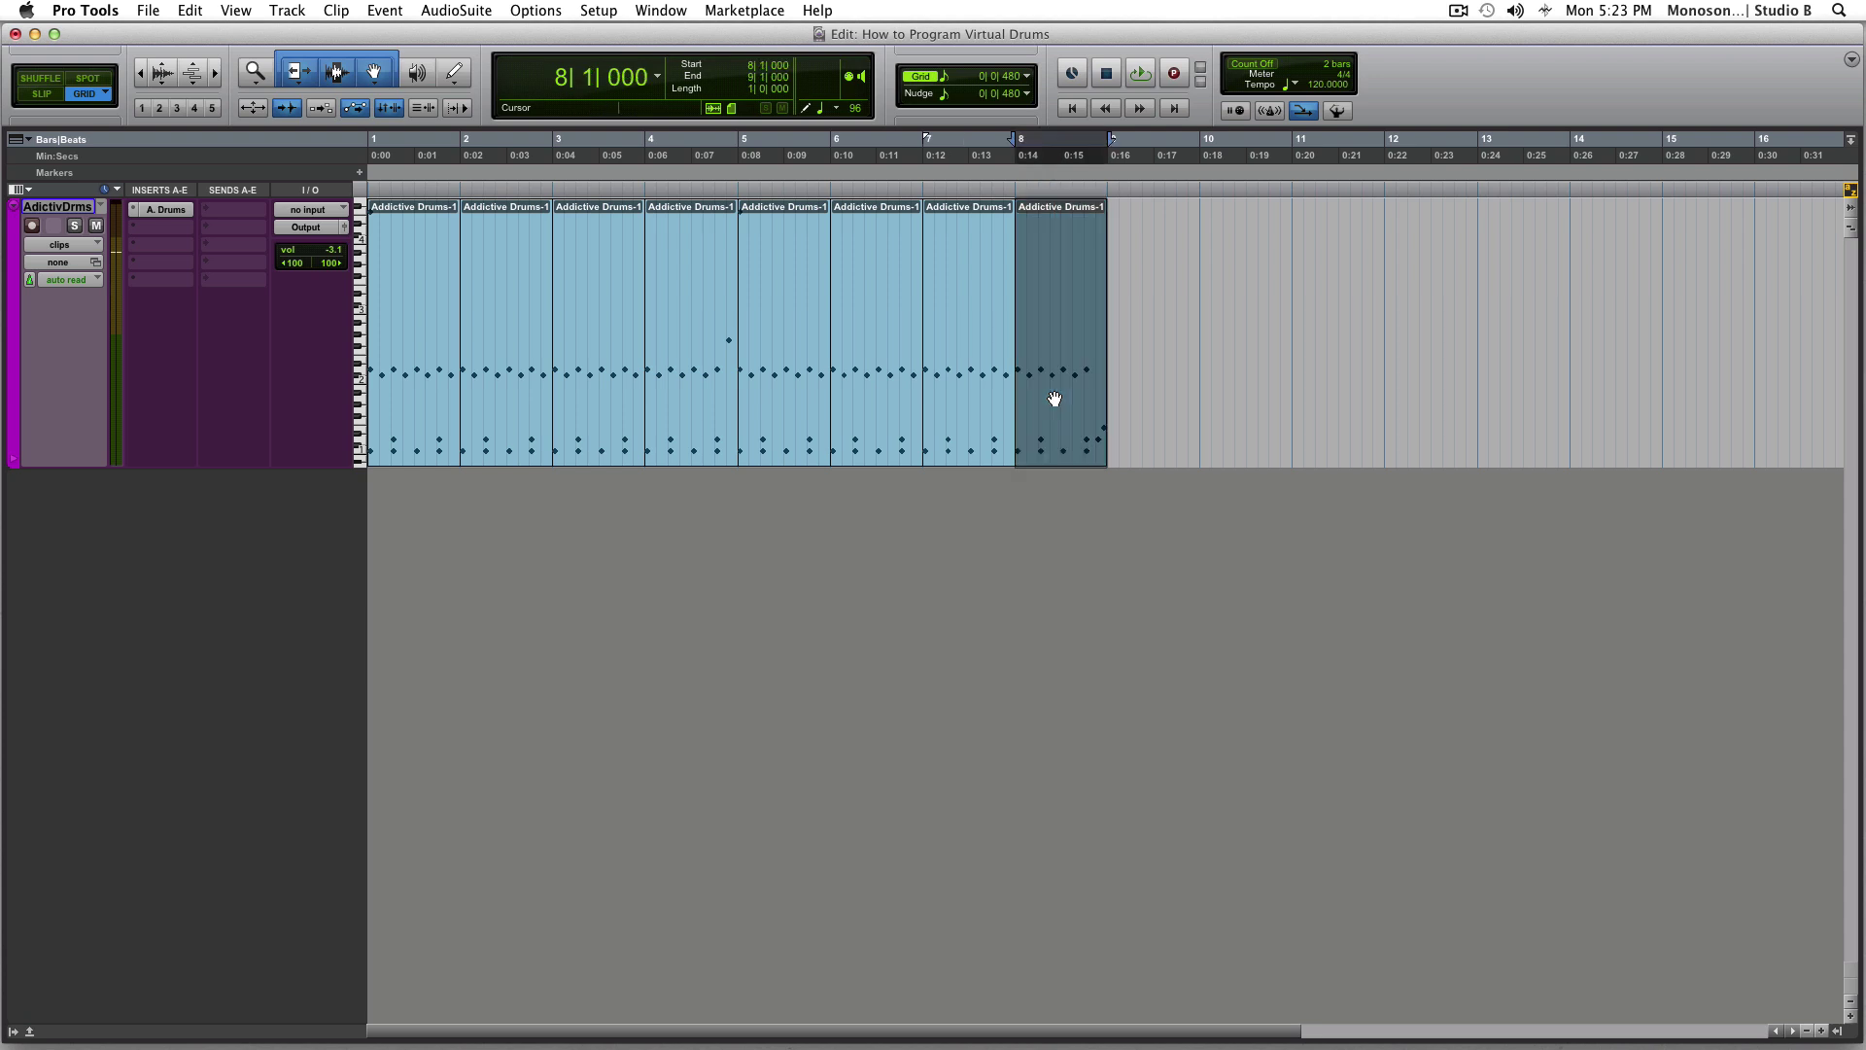
left_click(763, 391, "shift")
key("super+d")
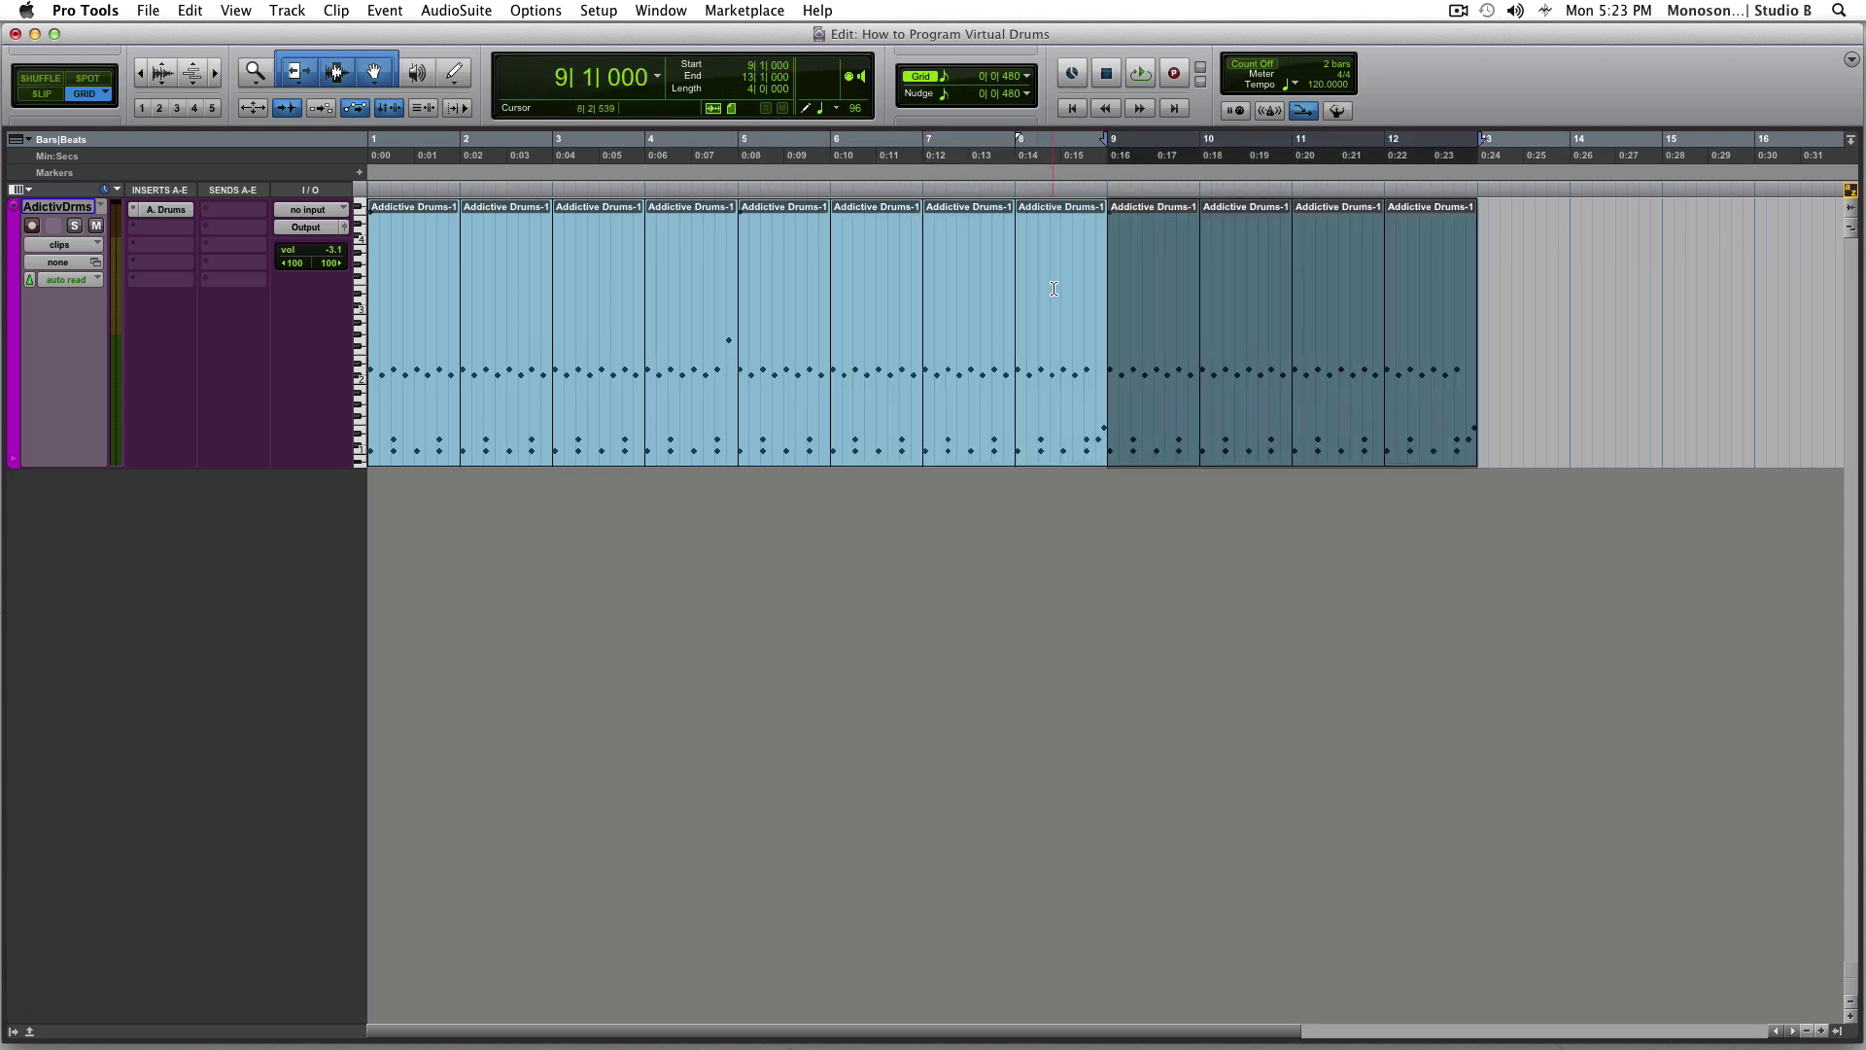
left_click(1056, 268)
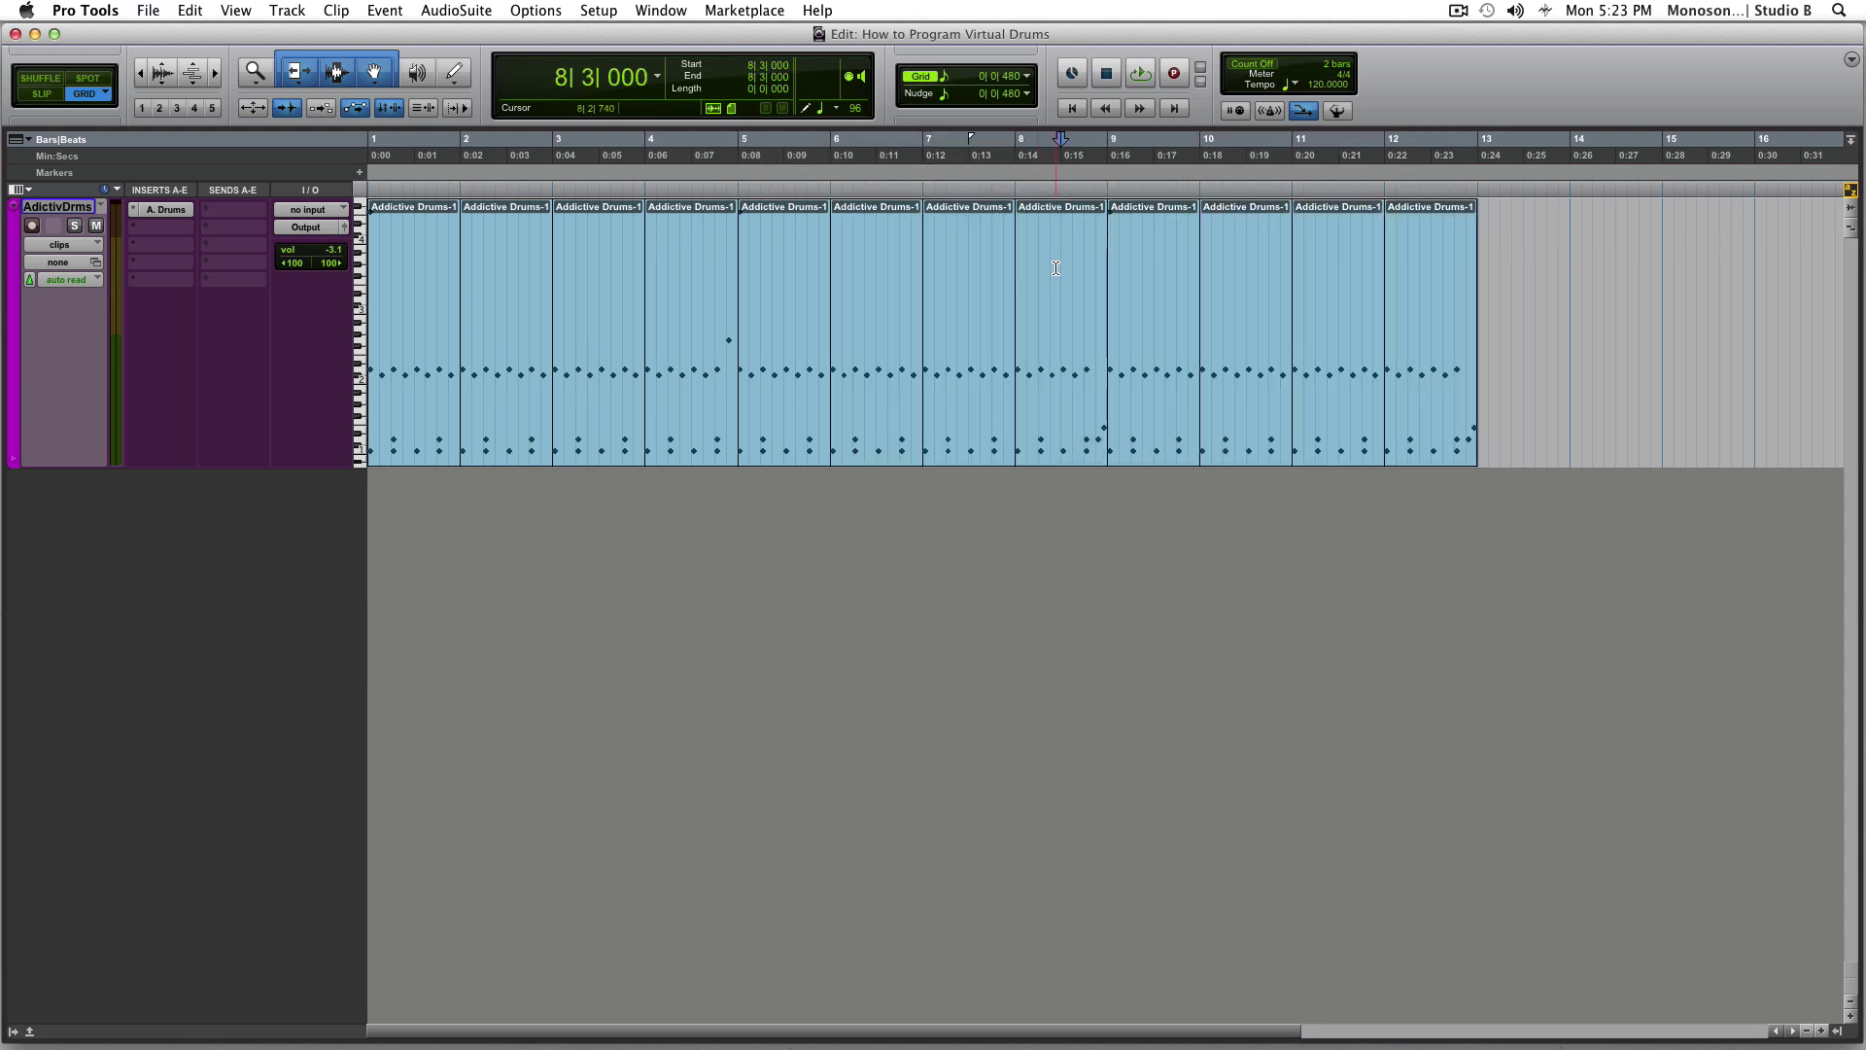
key("space")
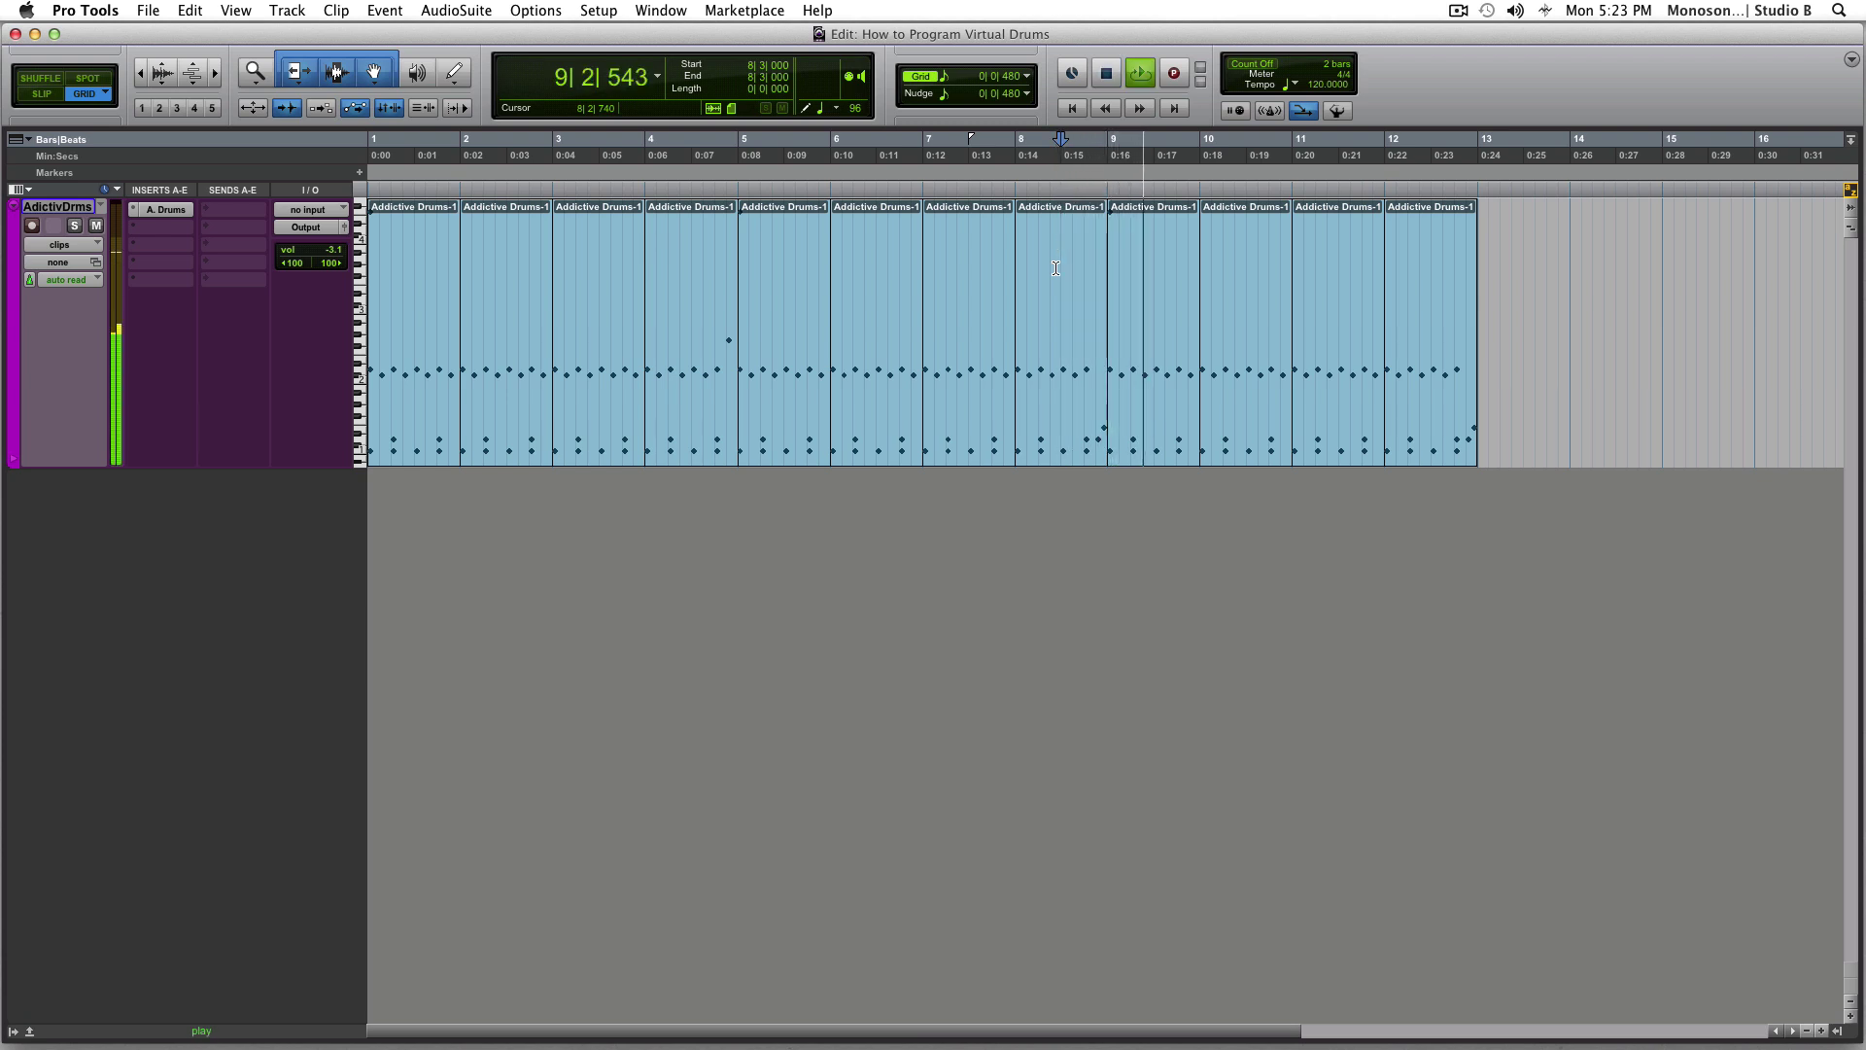
In bar 9's clip, try one off-beat hi-hat on a higher sound, then return it
key("space")
left_click(1169, 406)
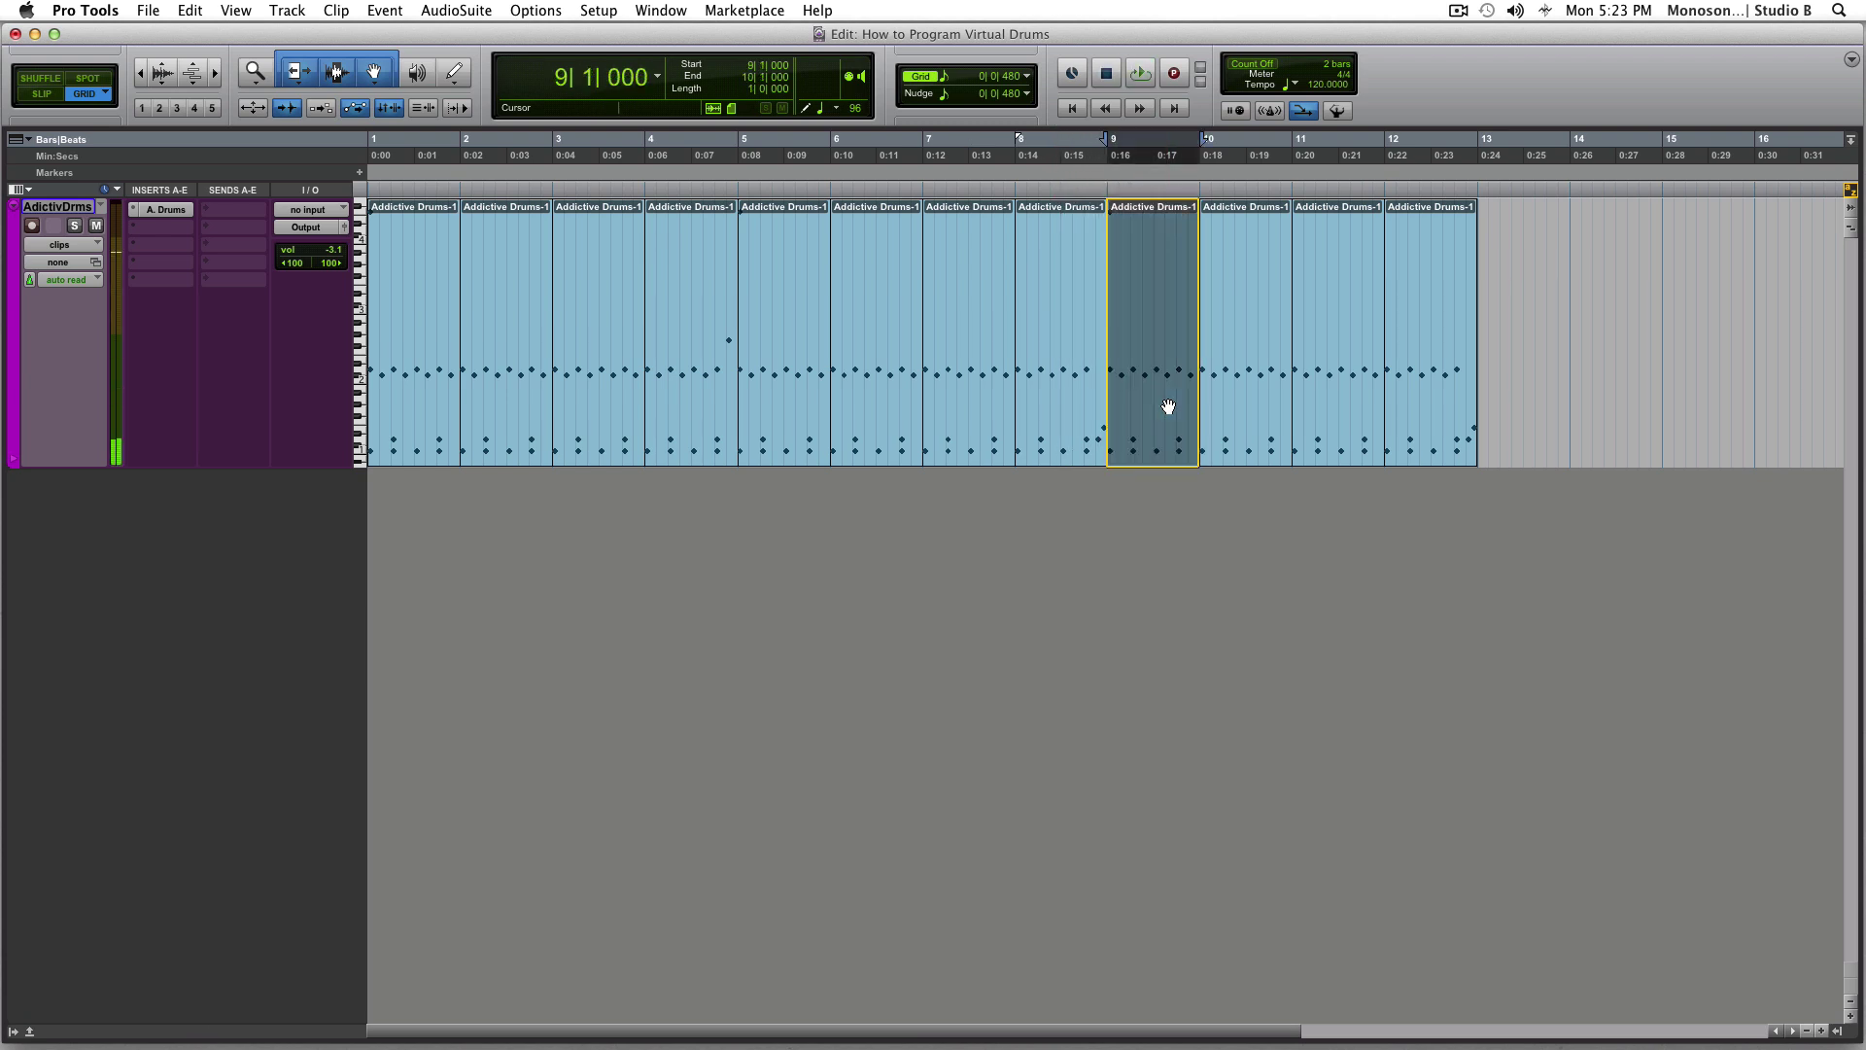
double_click(1168, 405)
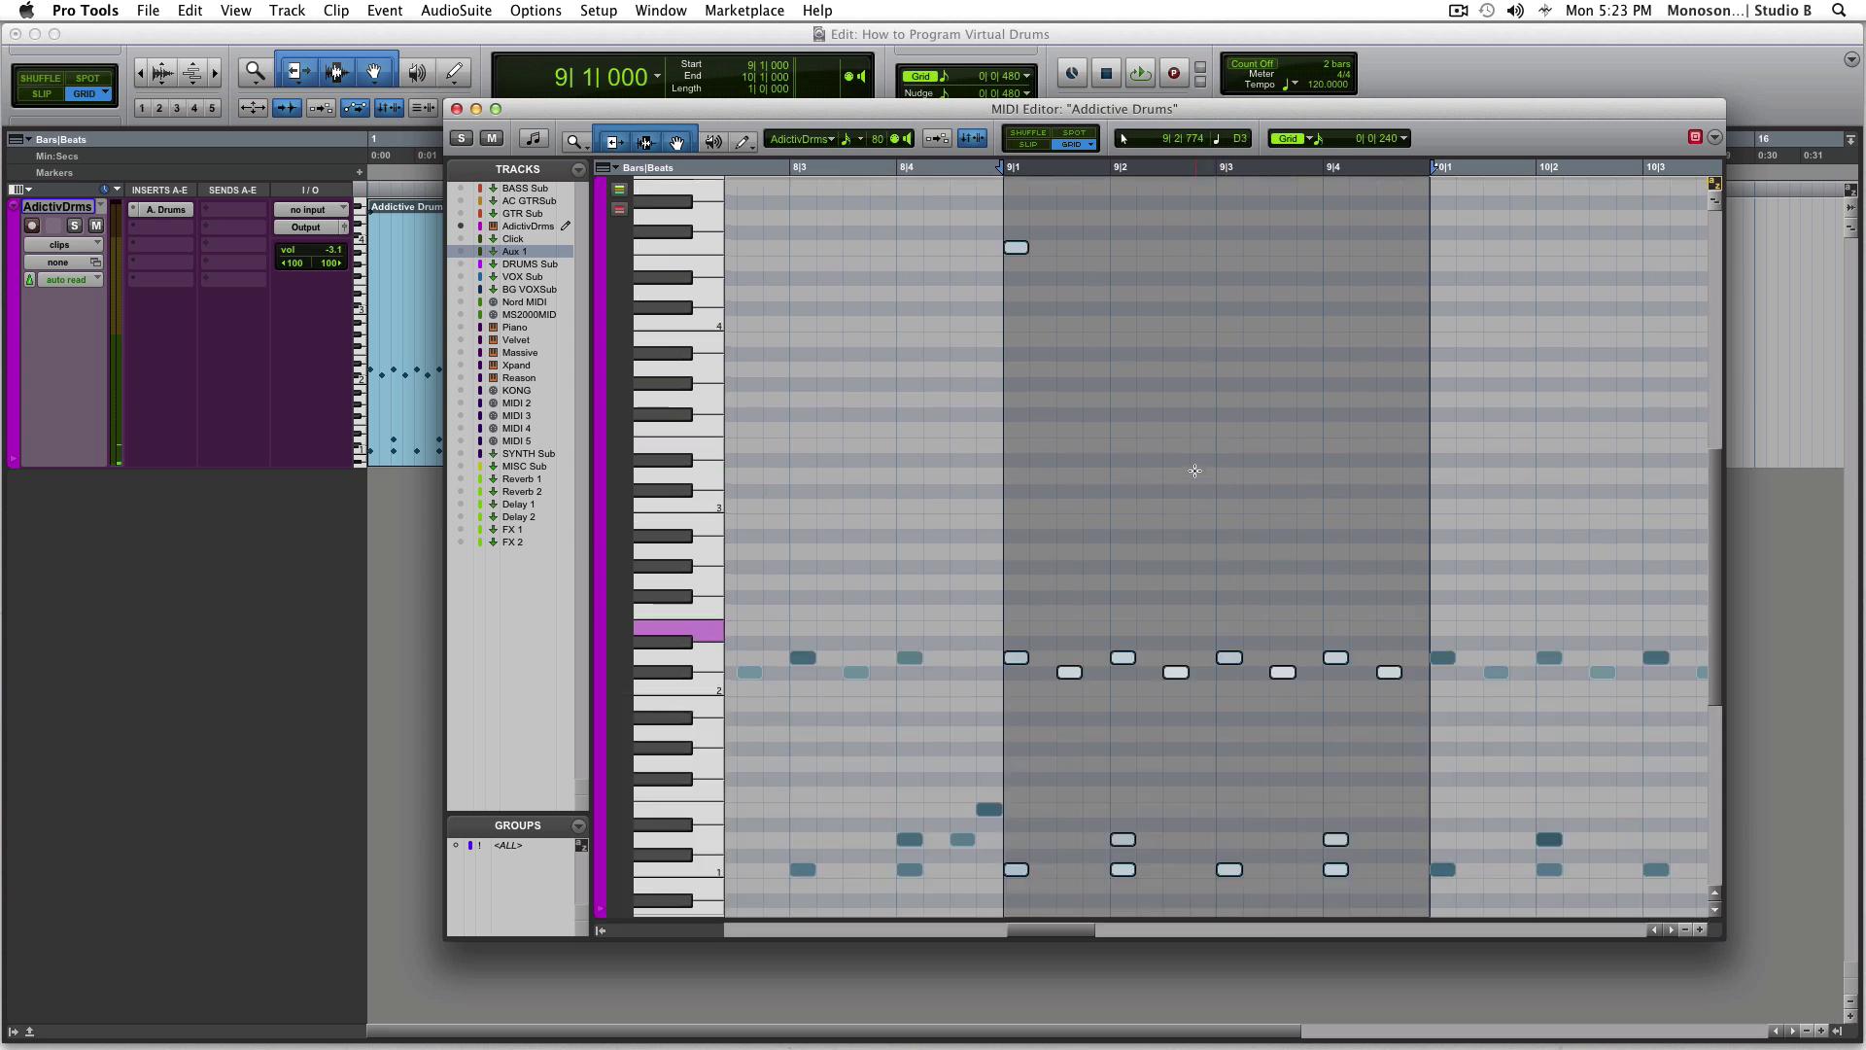
scroll(1193, 469, "down", 3)
left_click(1046, 560)
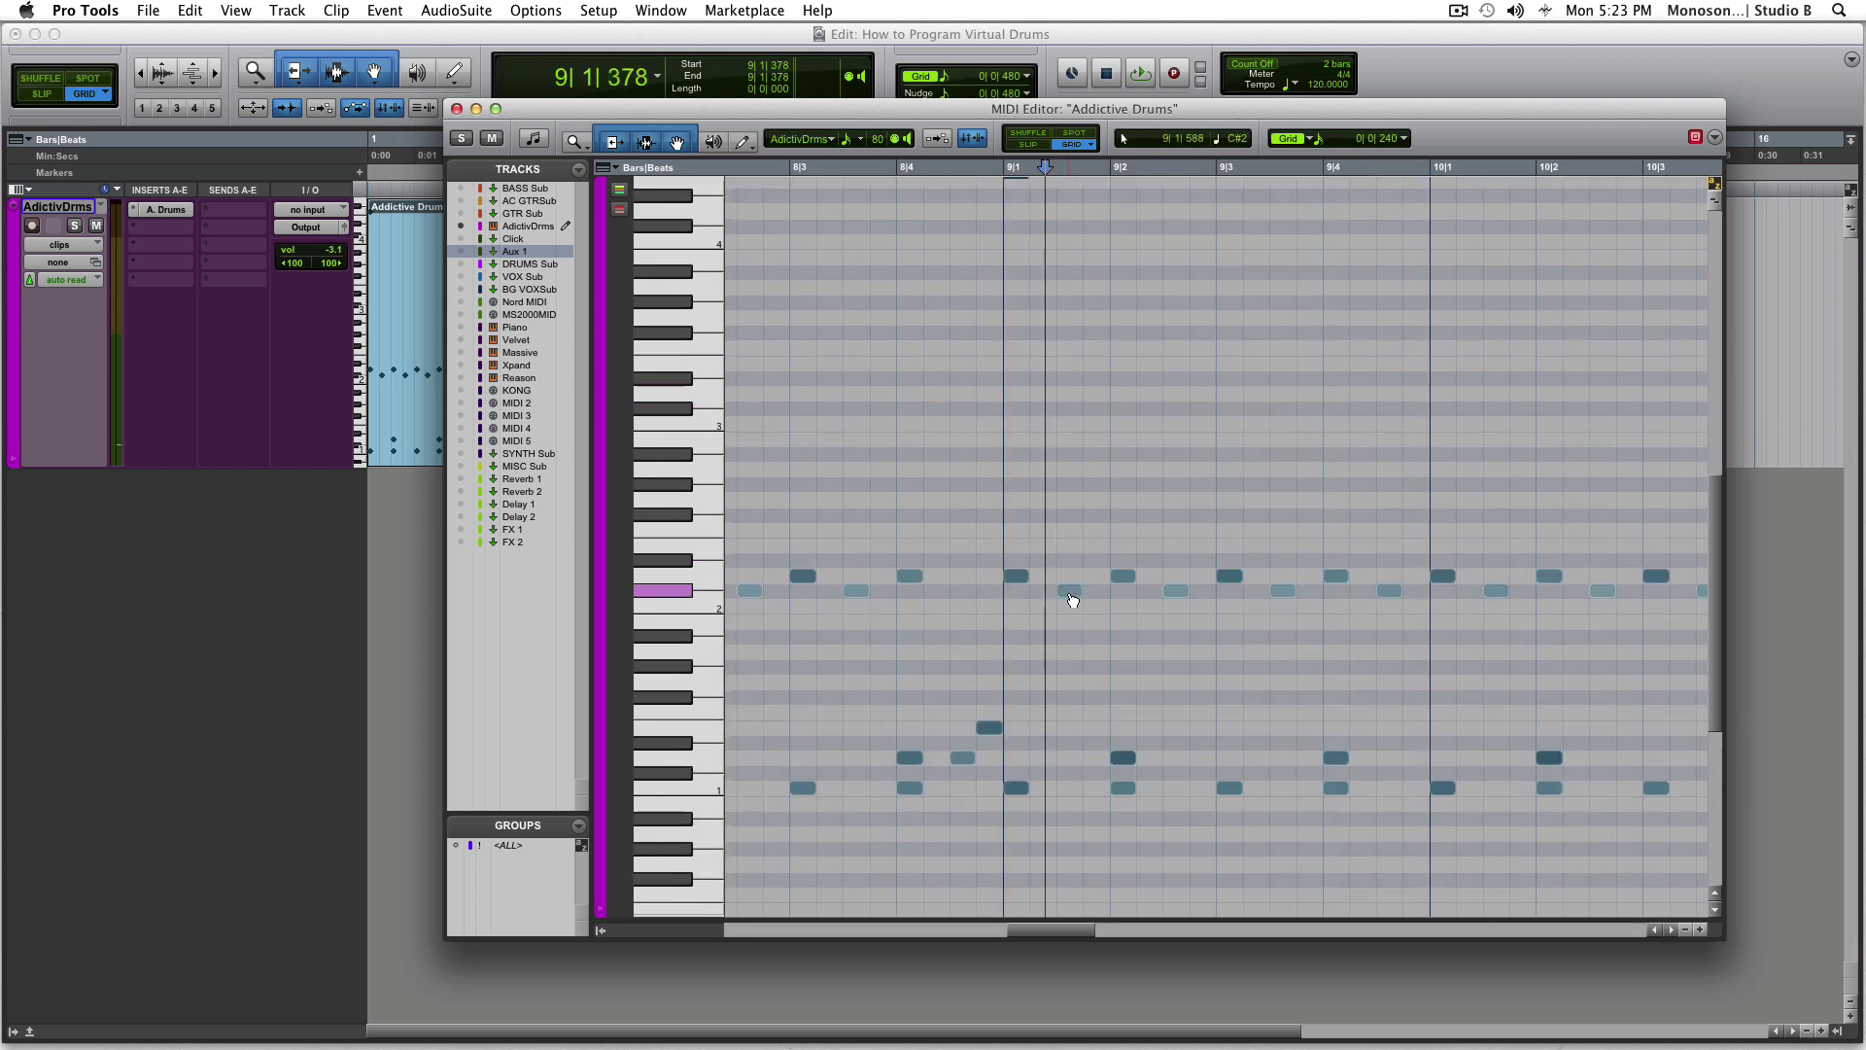
left_click_drag(1072, 598, 1070, 502)
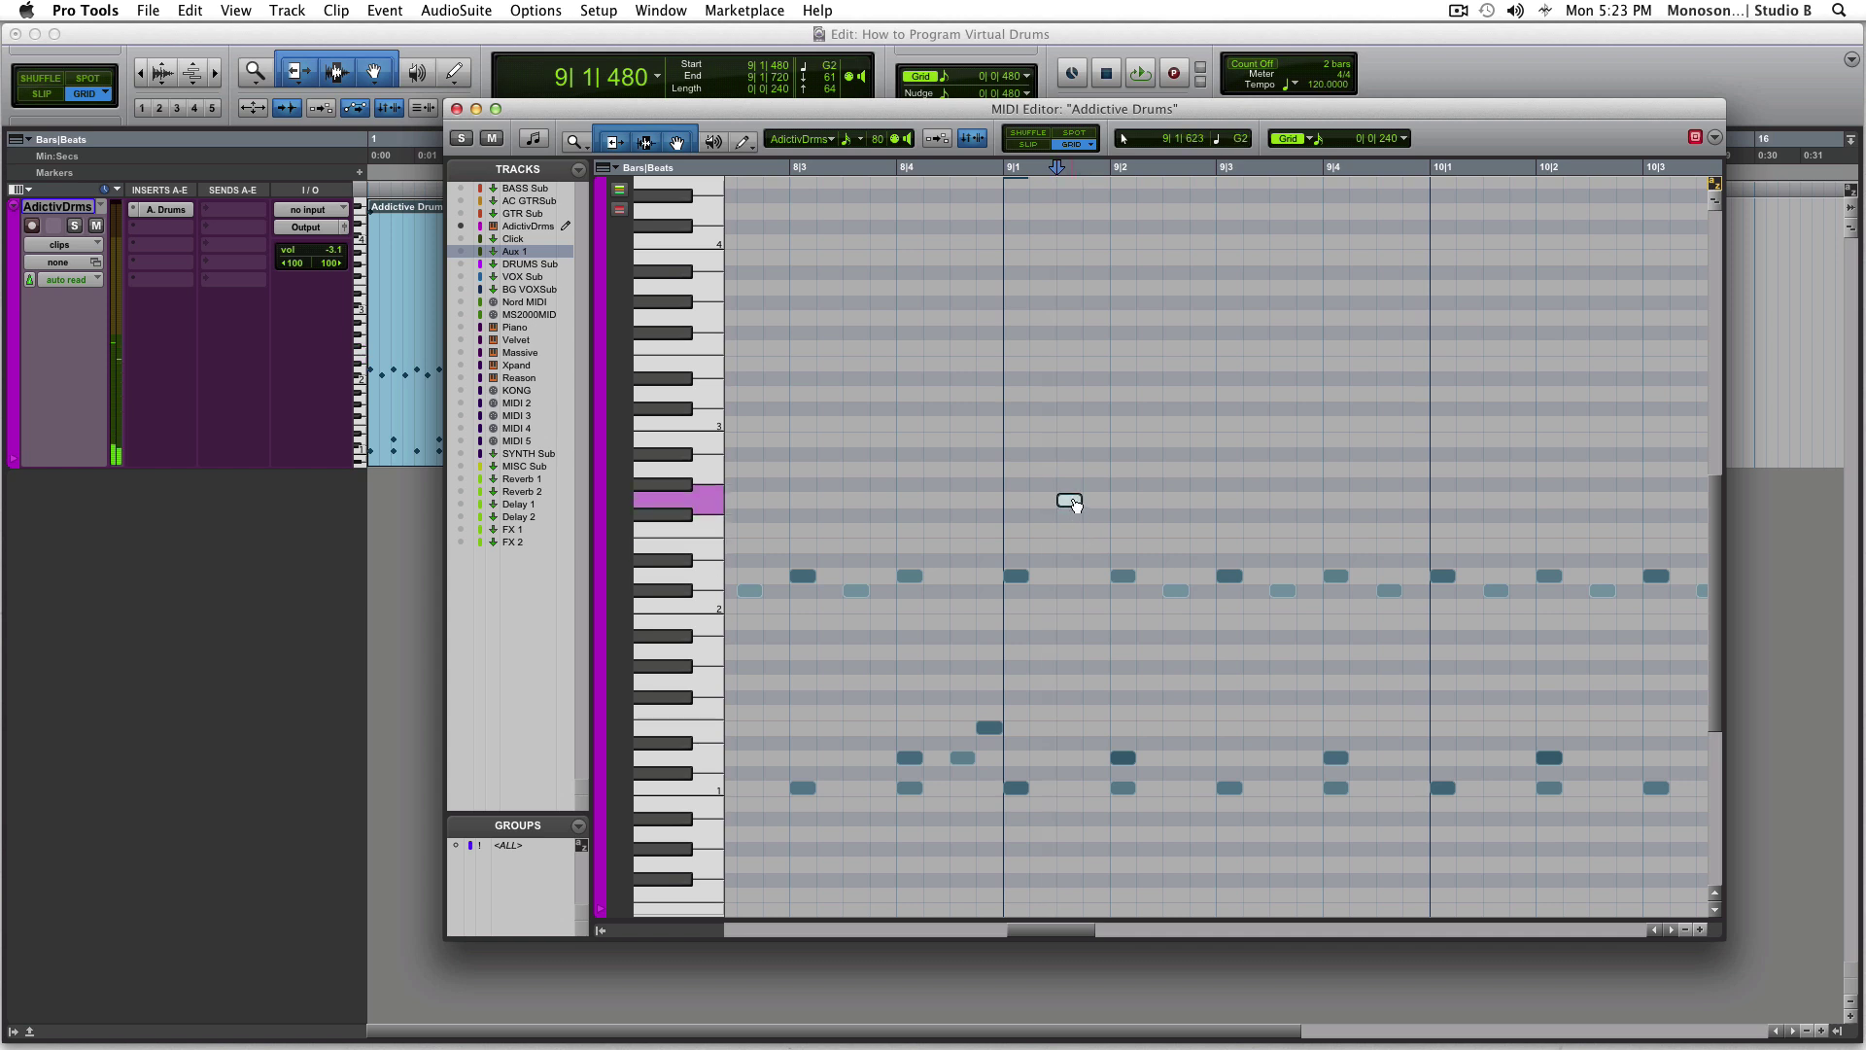
mouse_move(1077, 513)
left_mouse_down()
mouse_move(1070, 592)
mouse_move(1396, 597)
left_mouse_up()
Move the off-beat hi-hat notes in bars 9–12 up to G2 and audition them
key("super+bracketleft")
key("super+bracketleft")
left_click_drag(1586, 594, 1242, 503)
key("super+bracketright")
key("super+bracketright")
key("super+bracketright")
left_click(1018, 542)
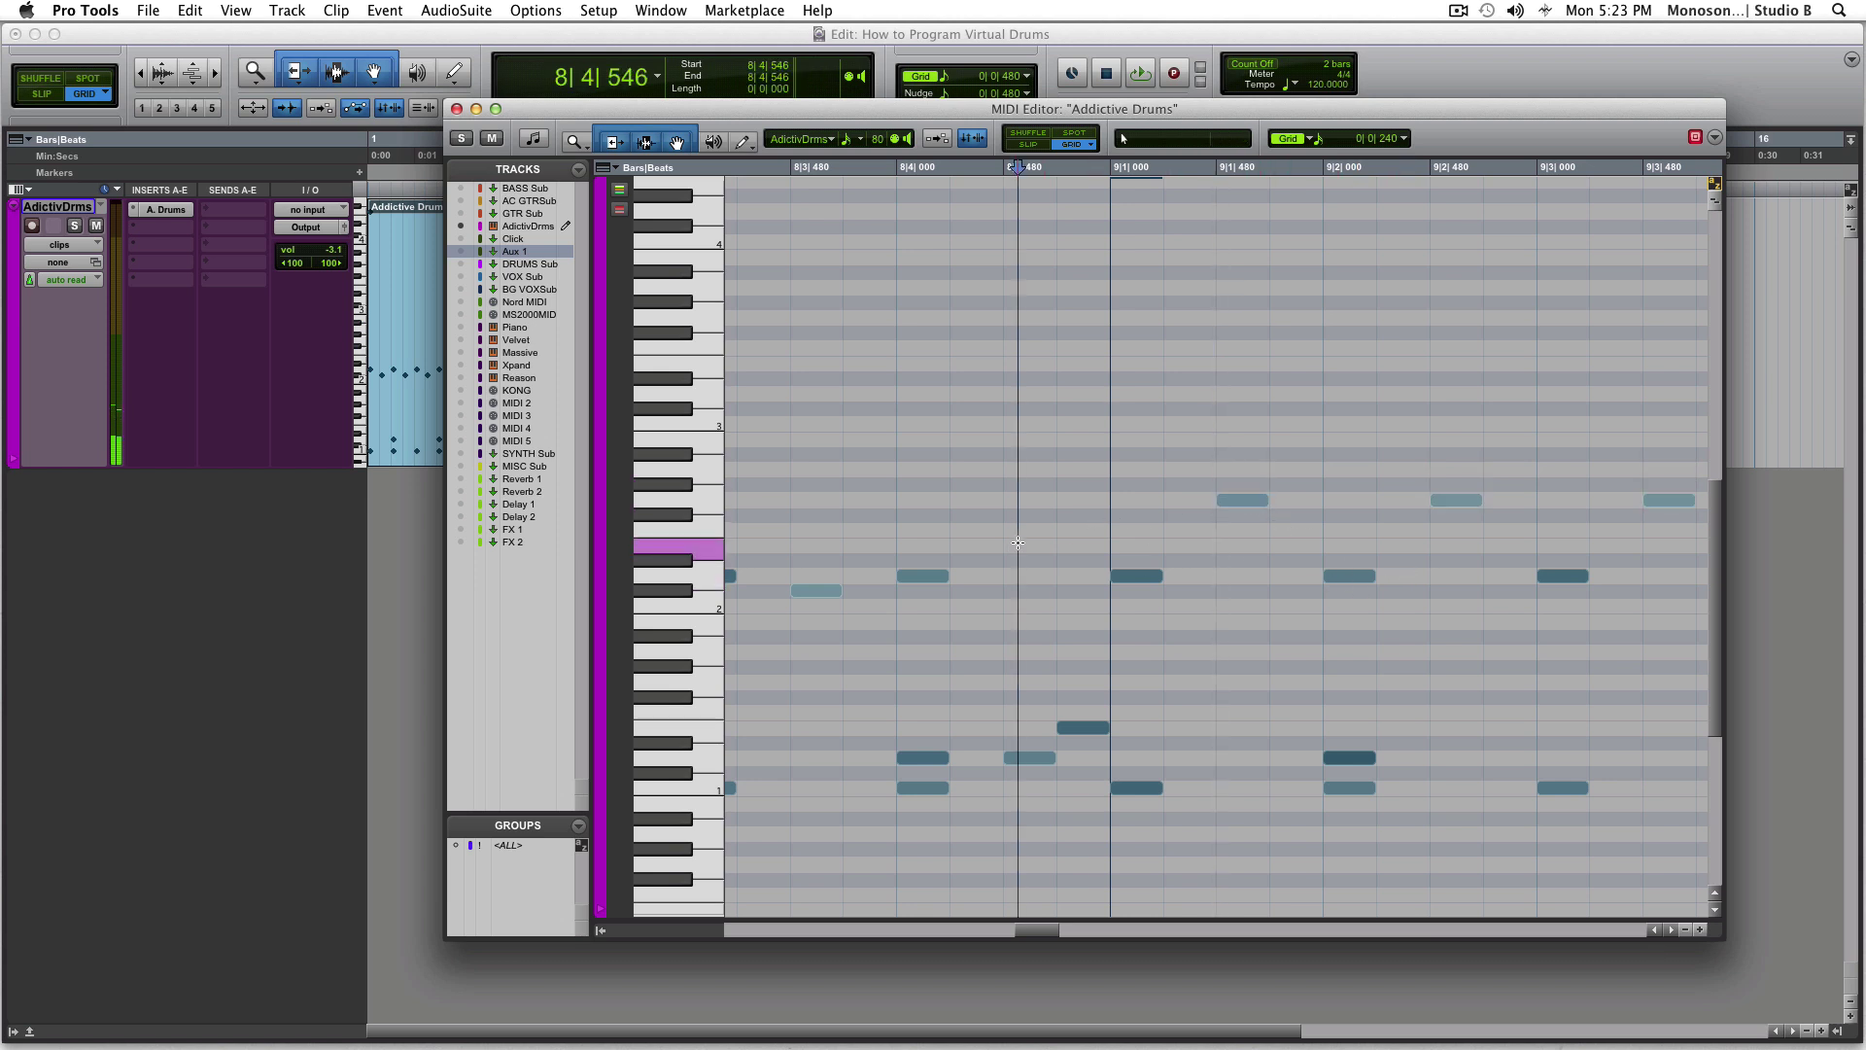
key("space")
key("super+bracketleft")
key("super+bracketleft")
key("super+bracketleft")
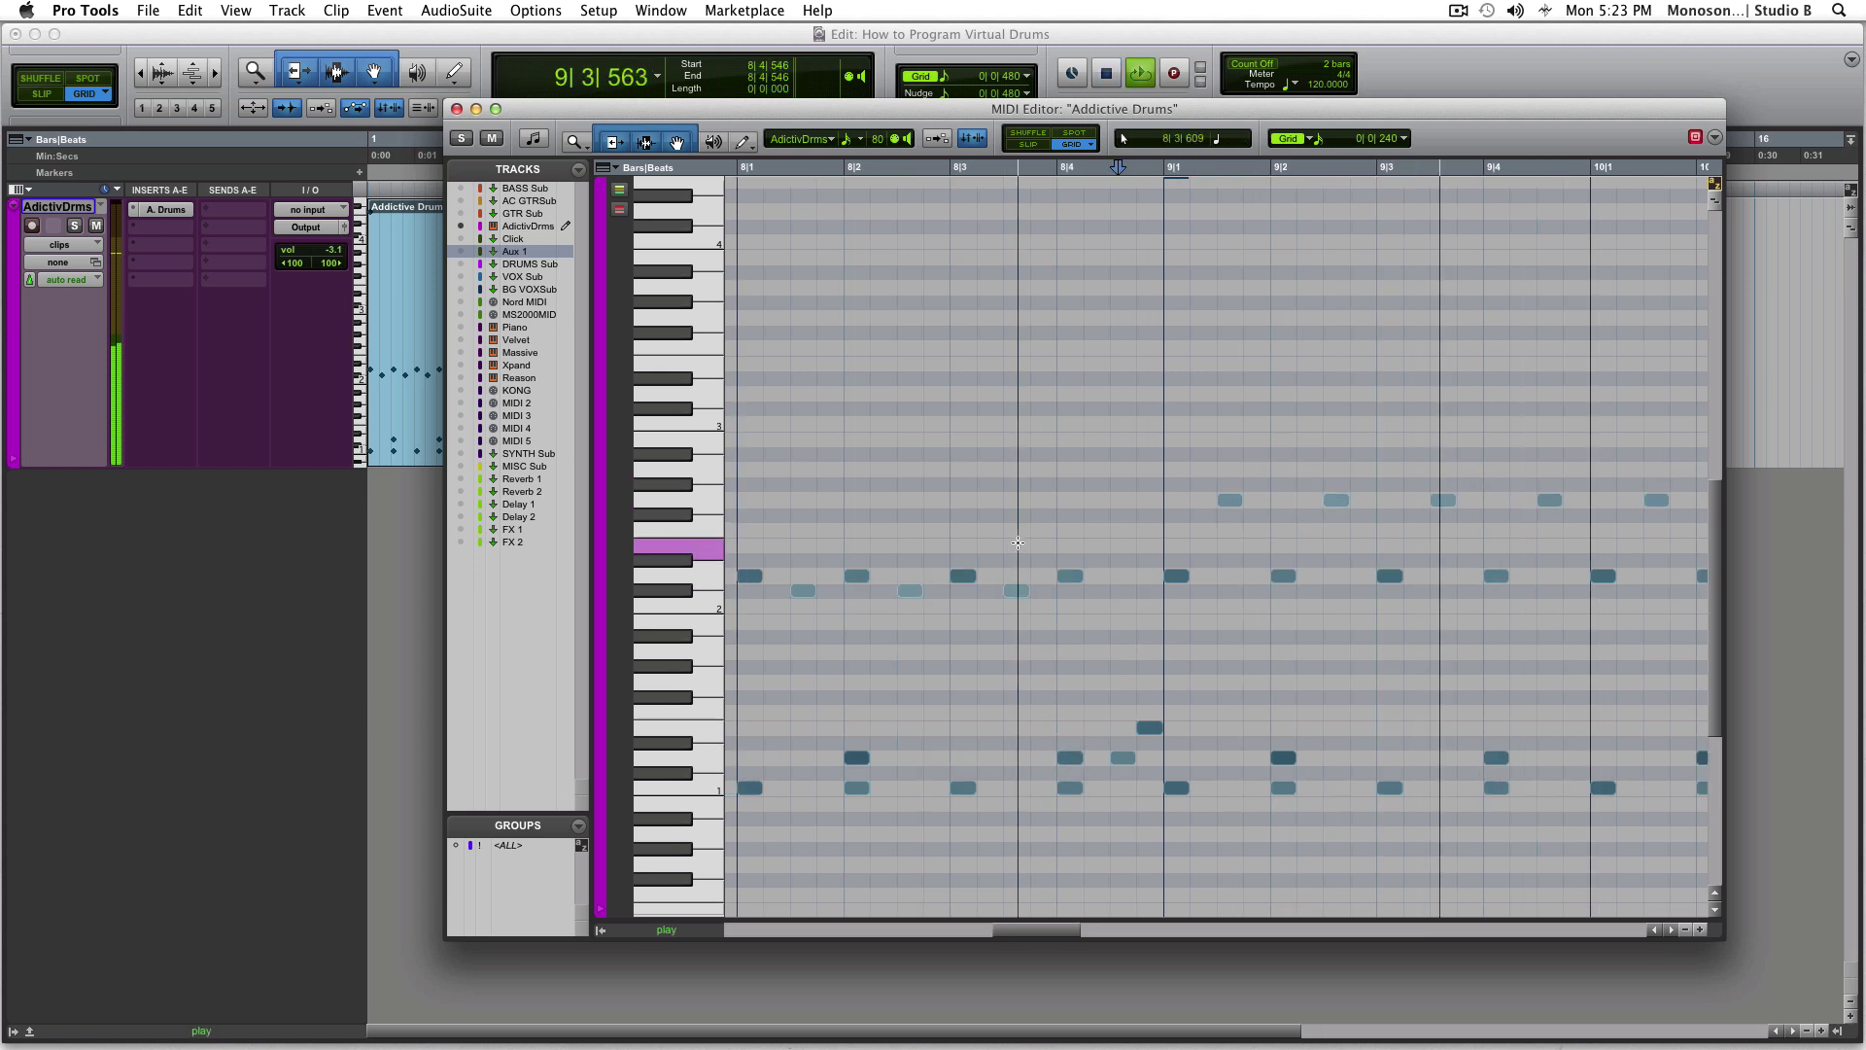
key("space")
Raise the moved hi-hat notes' velocity to 75
left_click_drag(1196, 481, 1608, 515)
key("super+bracketright")
key("super+bracketright")
key("super+bracketright")
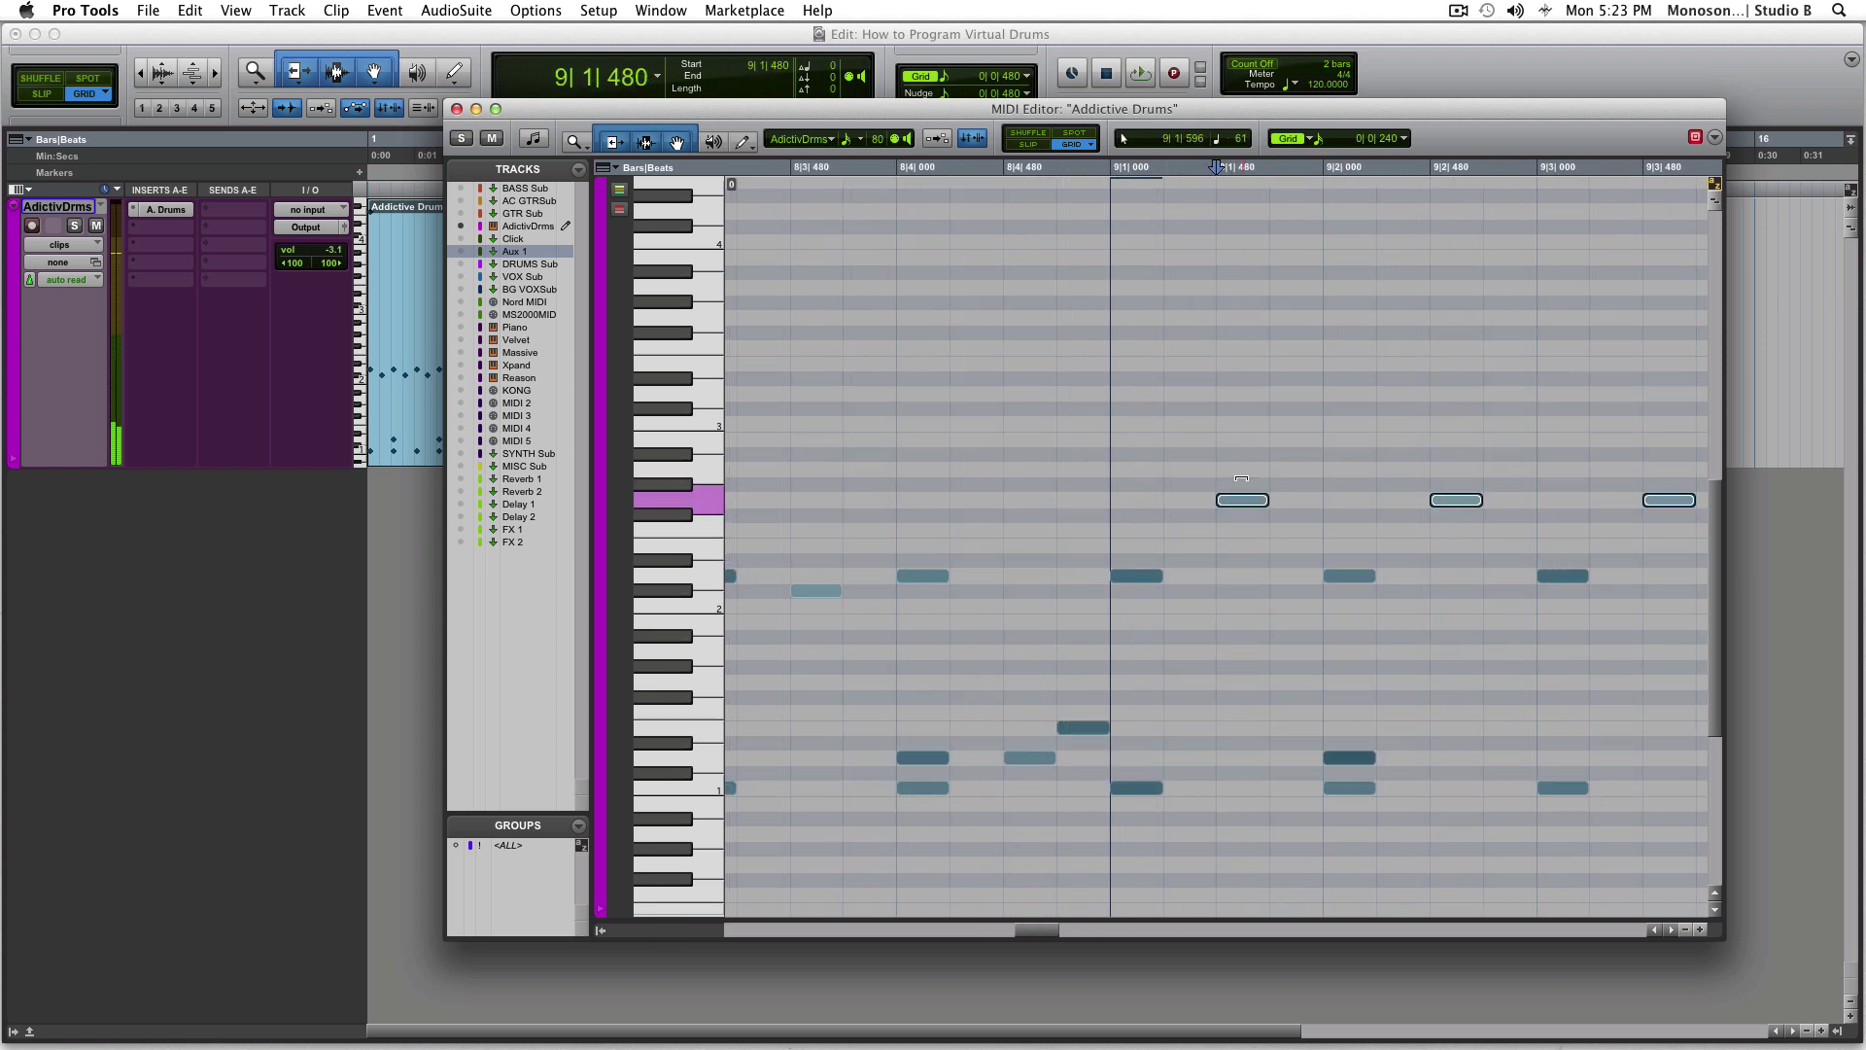
left_click_drag(1241, 470, 1241, 409)
left_click(1143, 437)
left_click(717, 498)
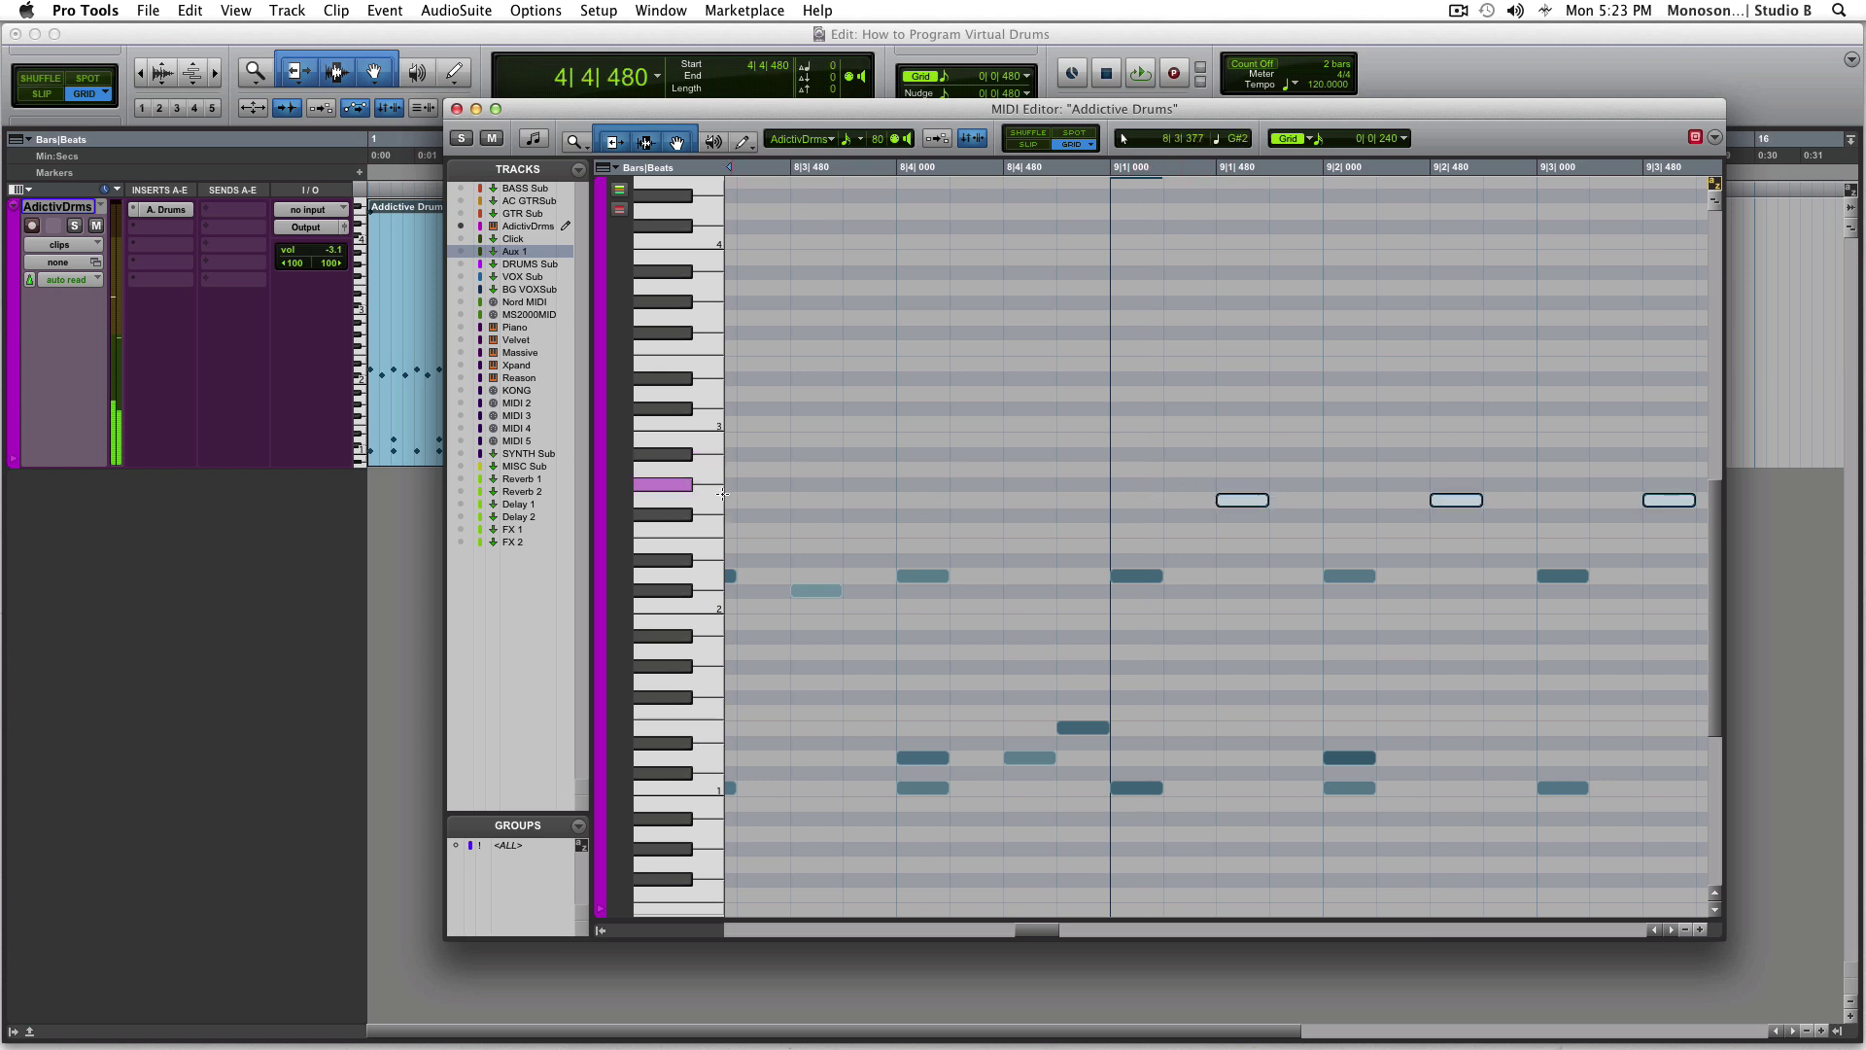
Check the moved G2 hi-hats in bars 9–12 and play back from before bar 9
scroll(1134, 501, "down", 6)
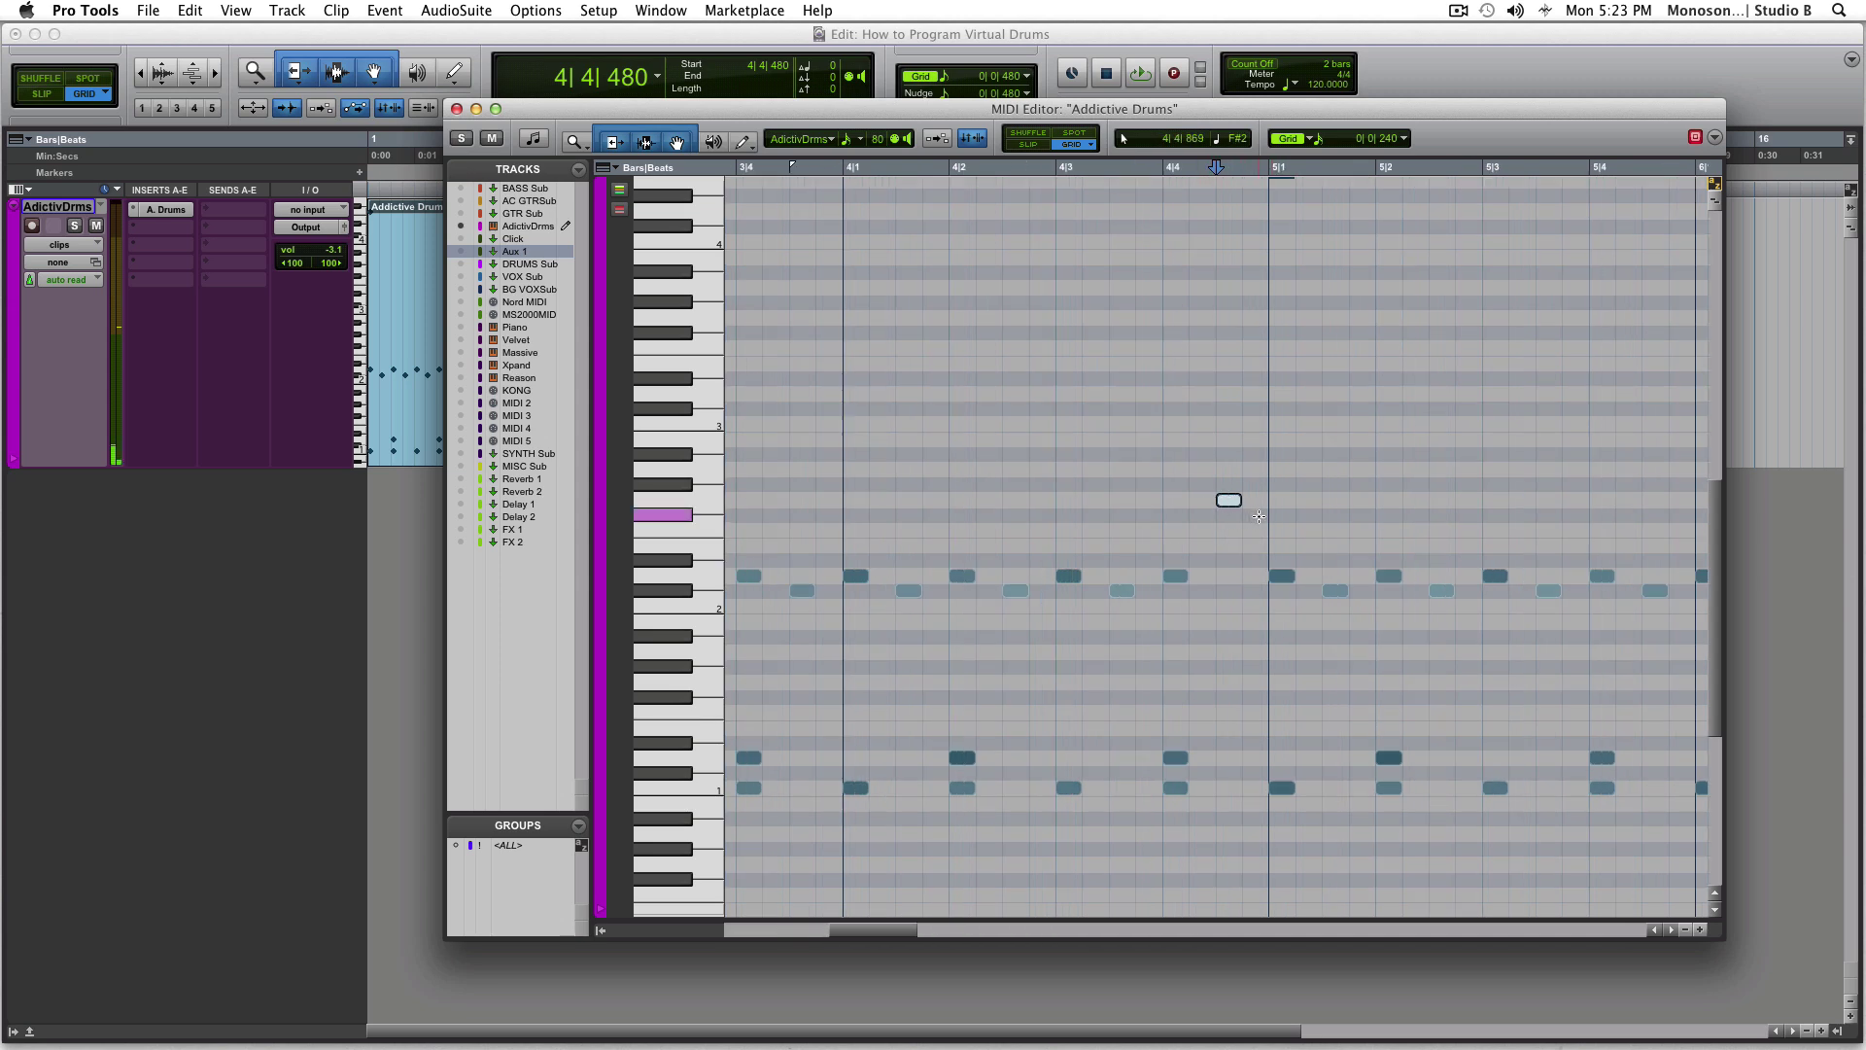
scroll(1199, 517, "down", 4)
left_click(1162, 512)
scroll(1163, 512, "up", 3)
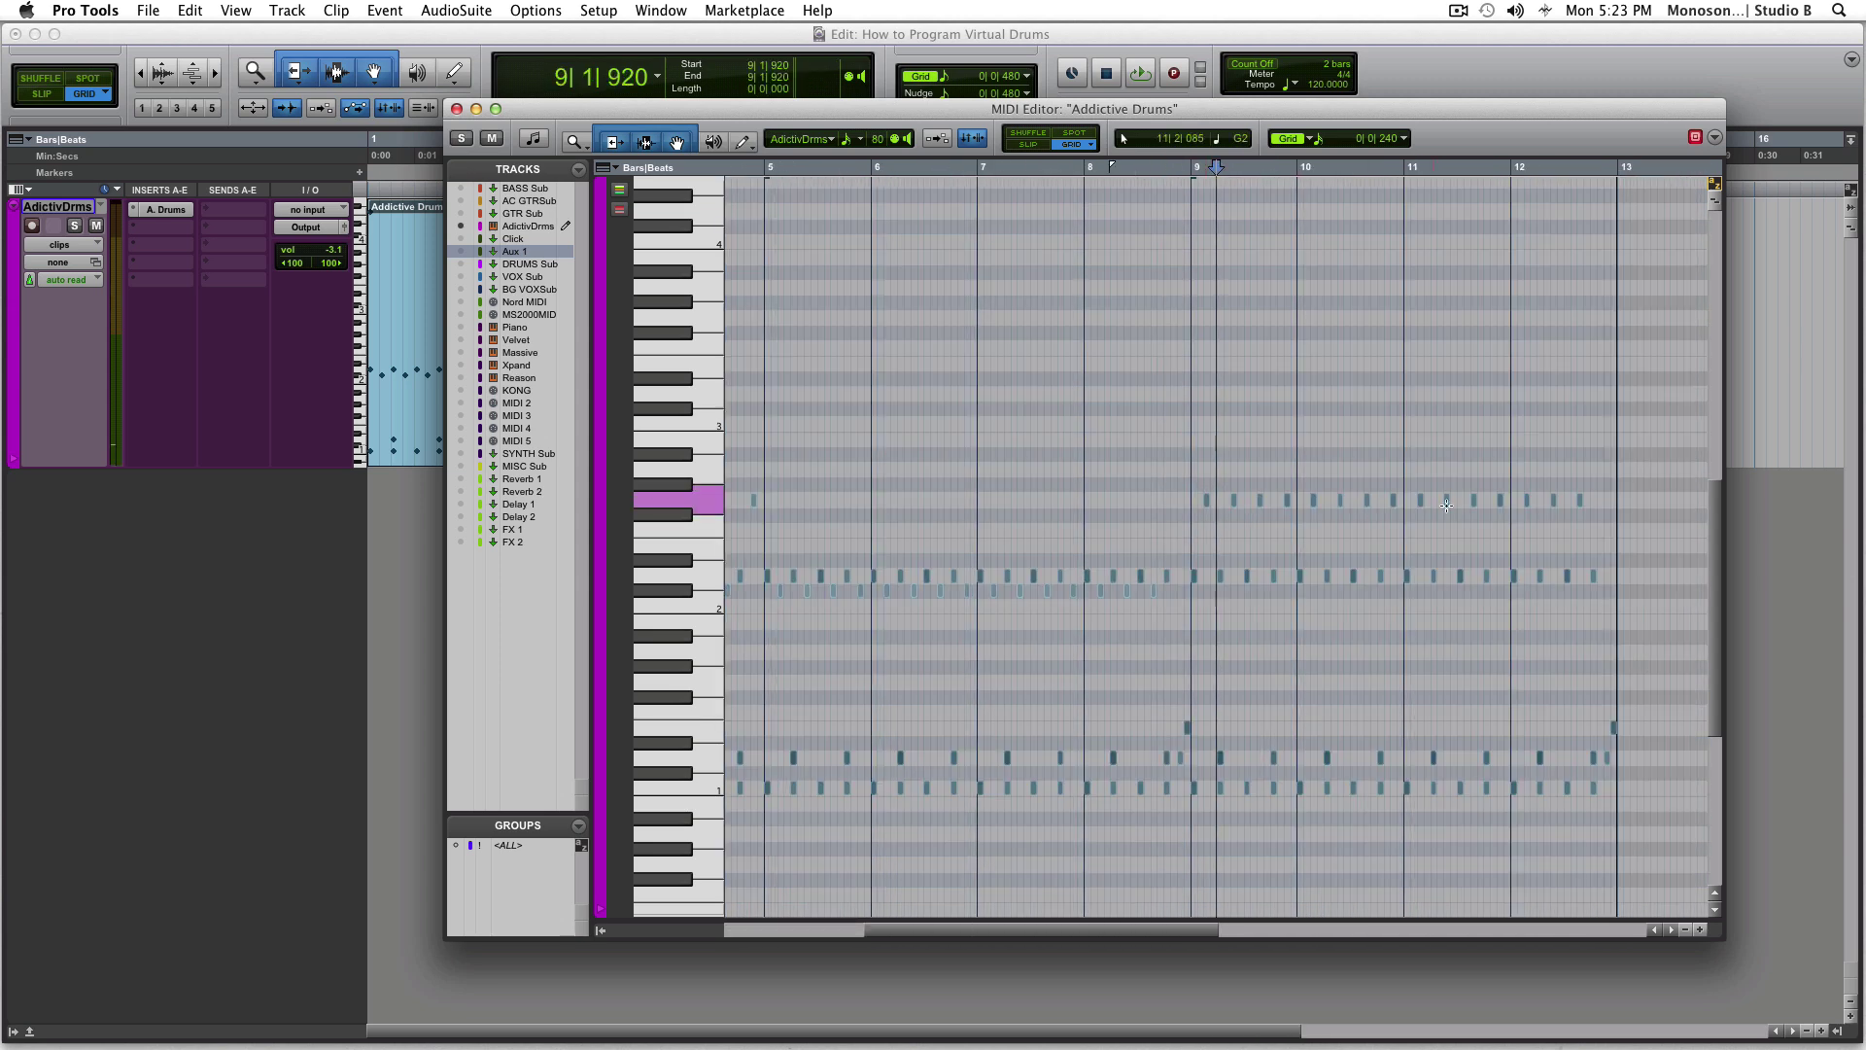
left_click_drag(1591, 500, 1198, 502)
scroll(1215, 500, "up", 5)
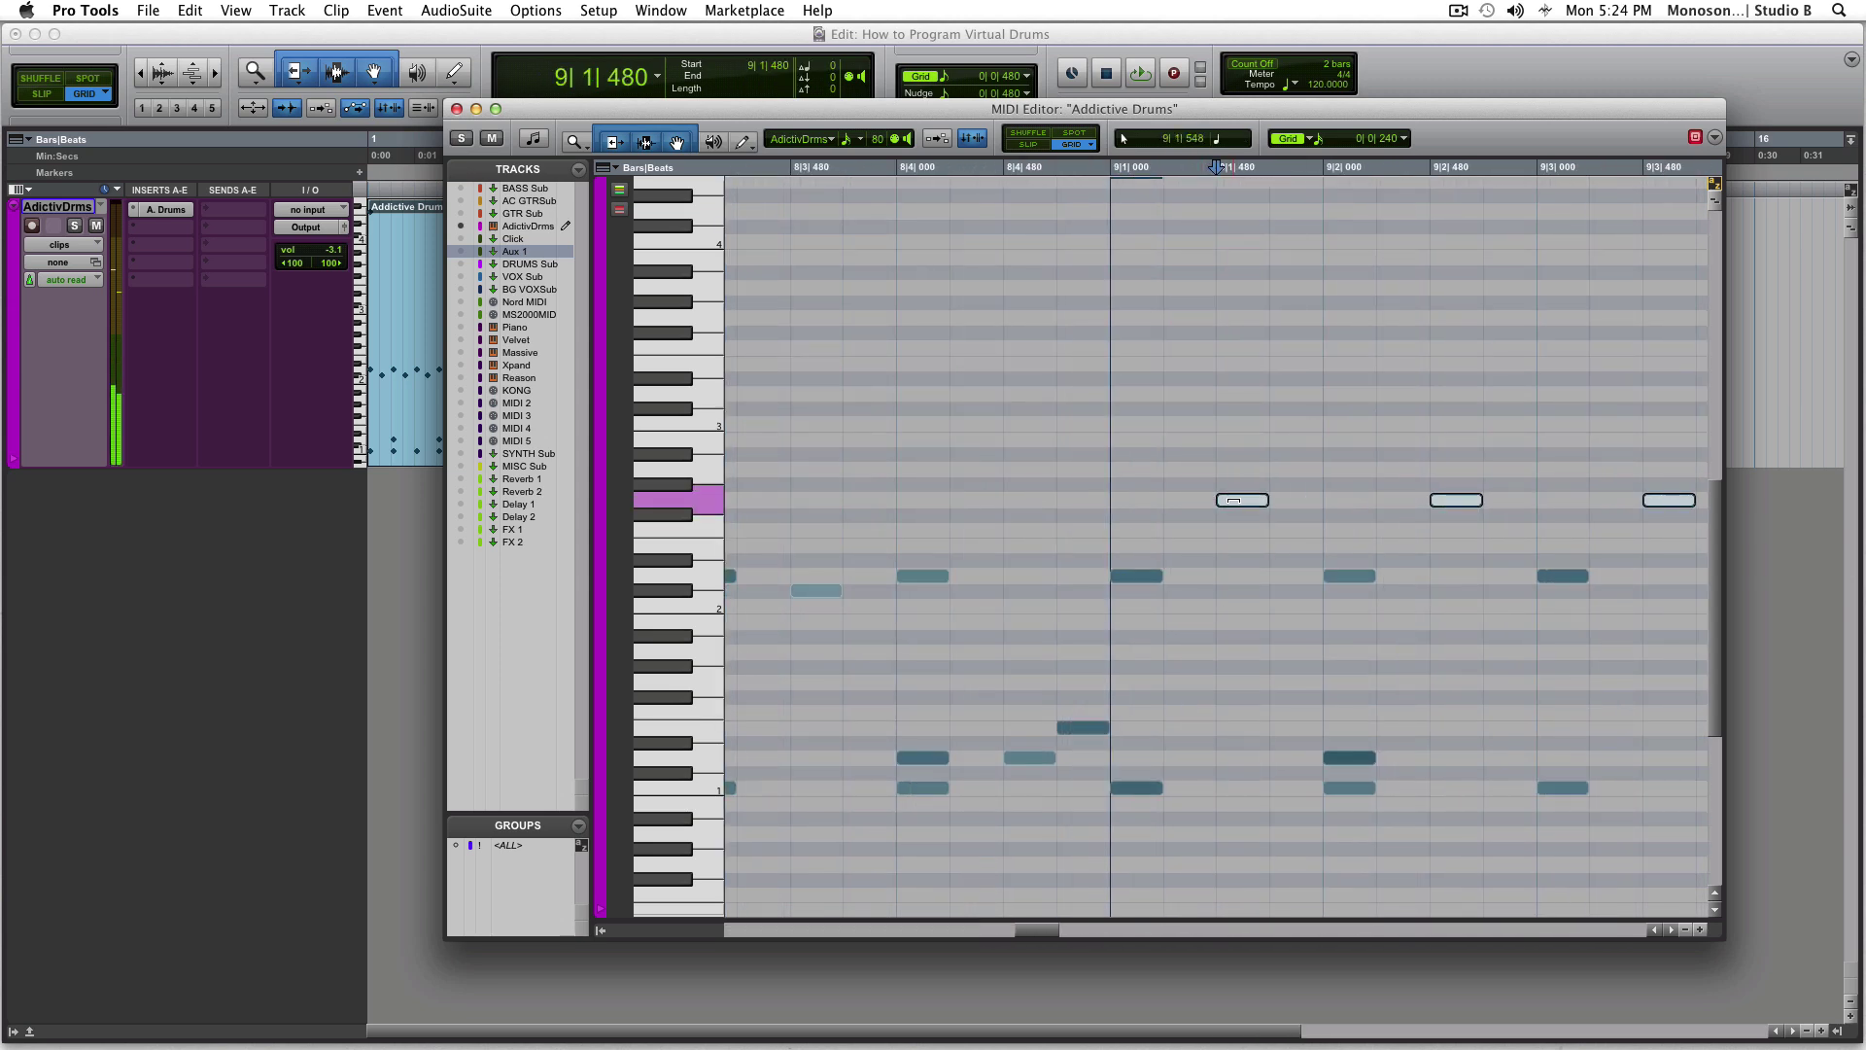
left_click(1012, 490)
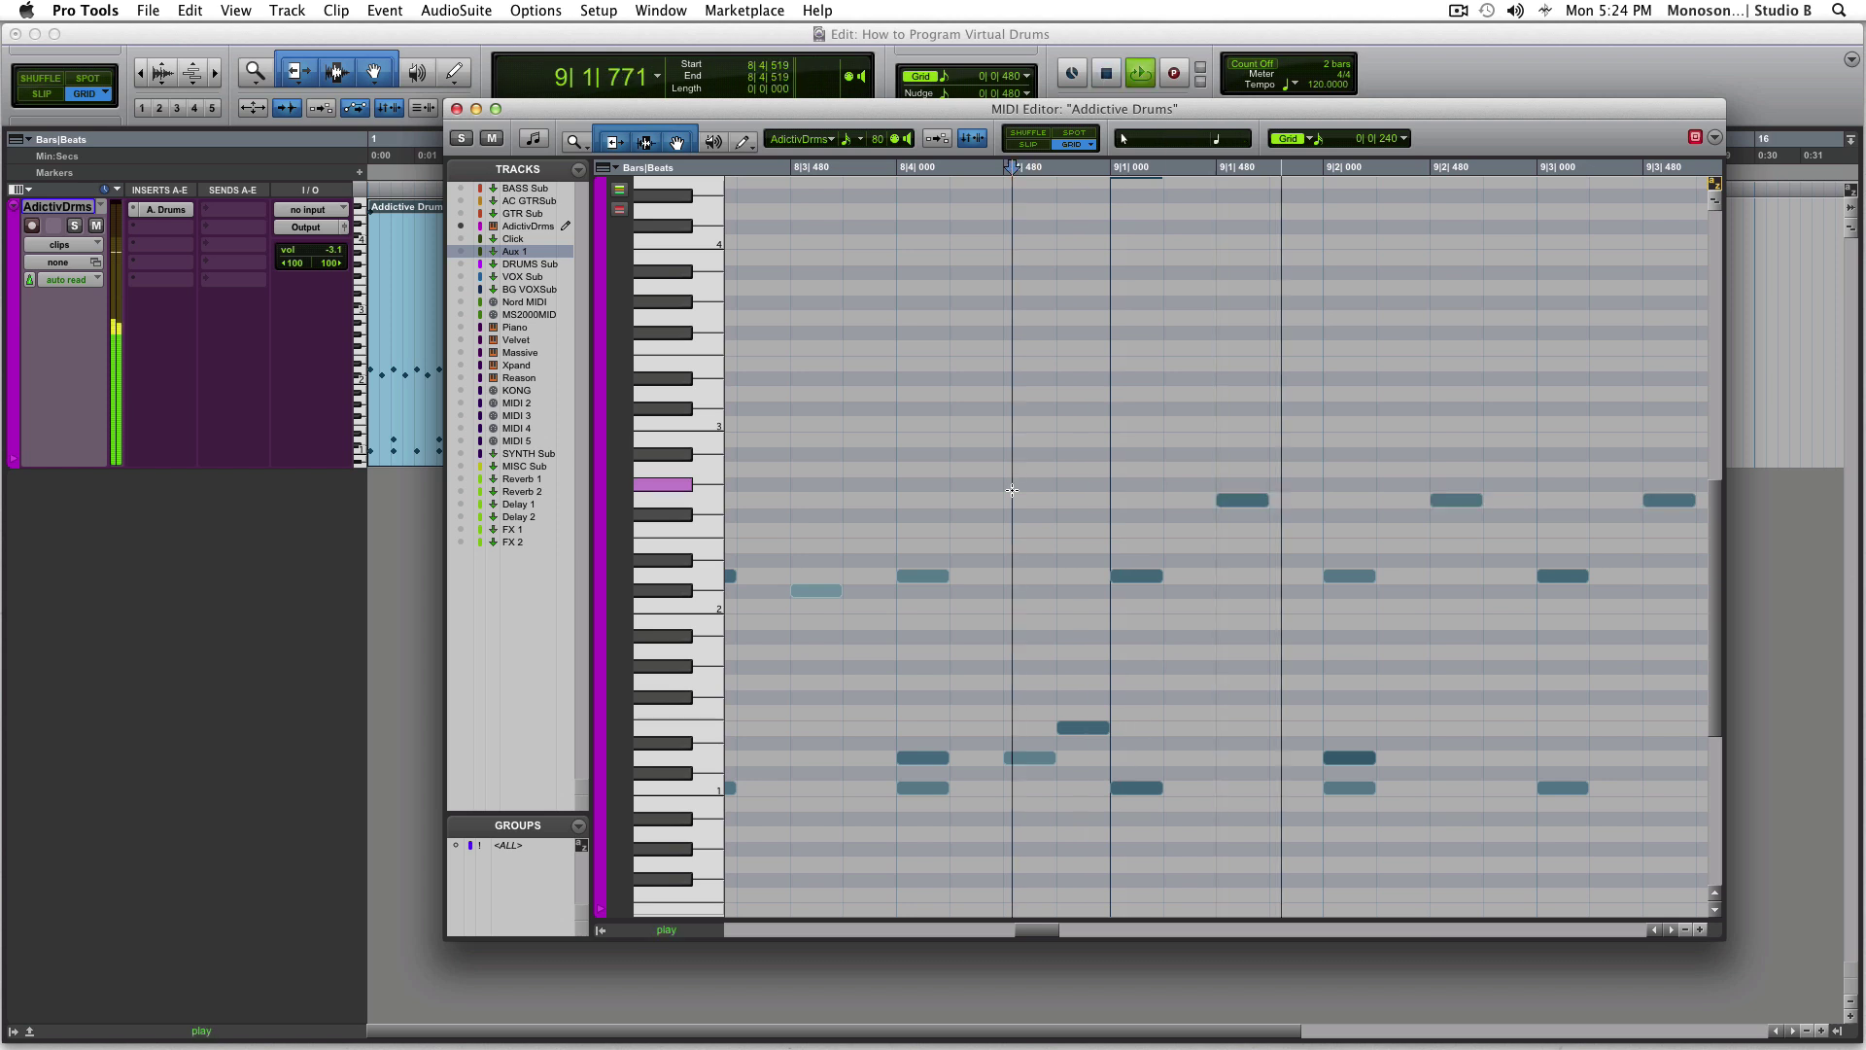
scroll(1012, 490, "down", 3)
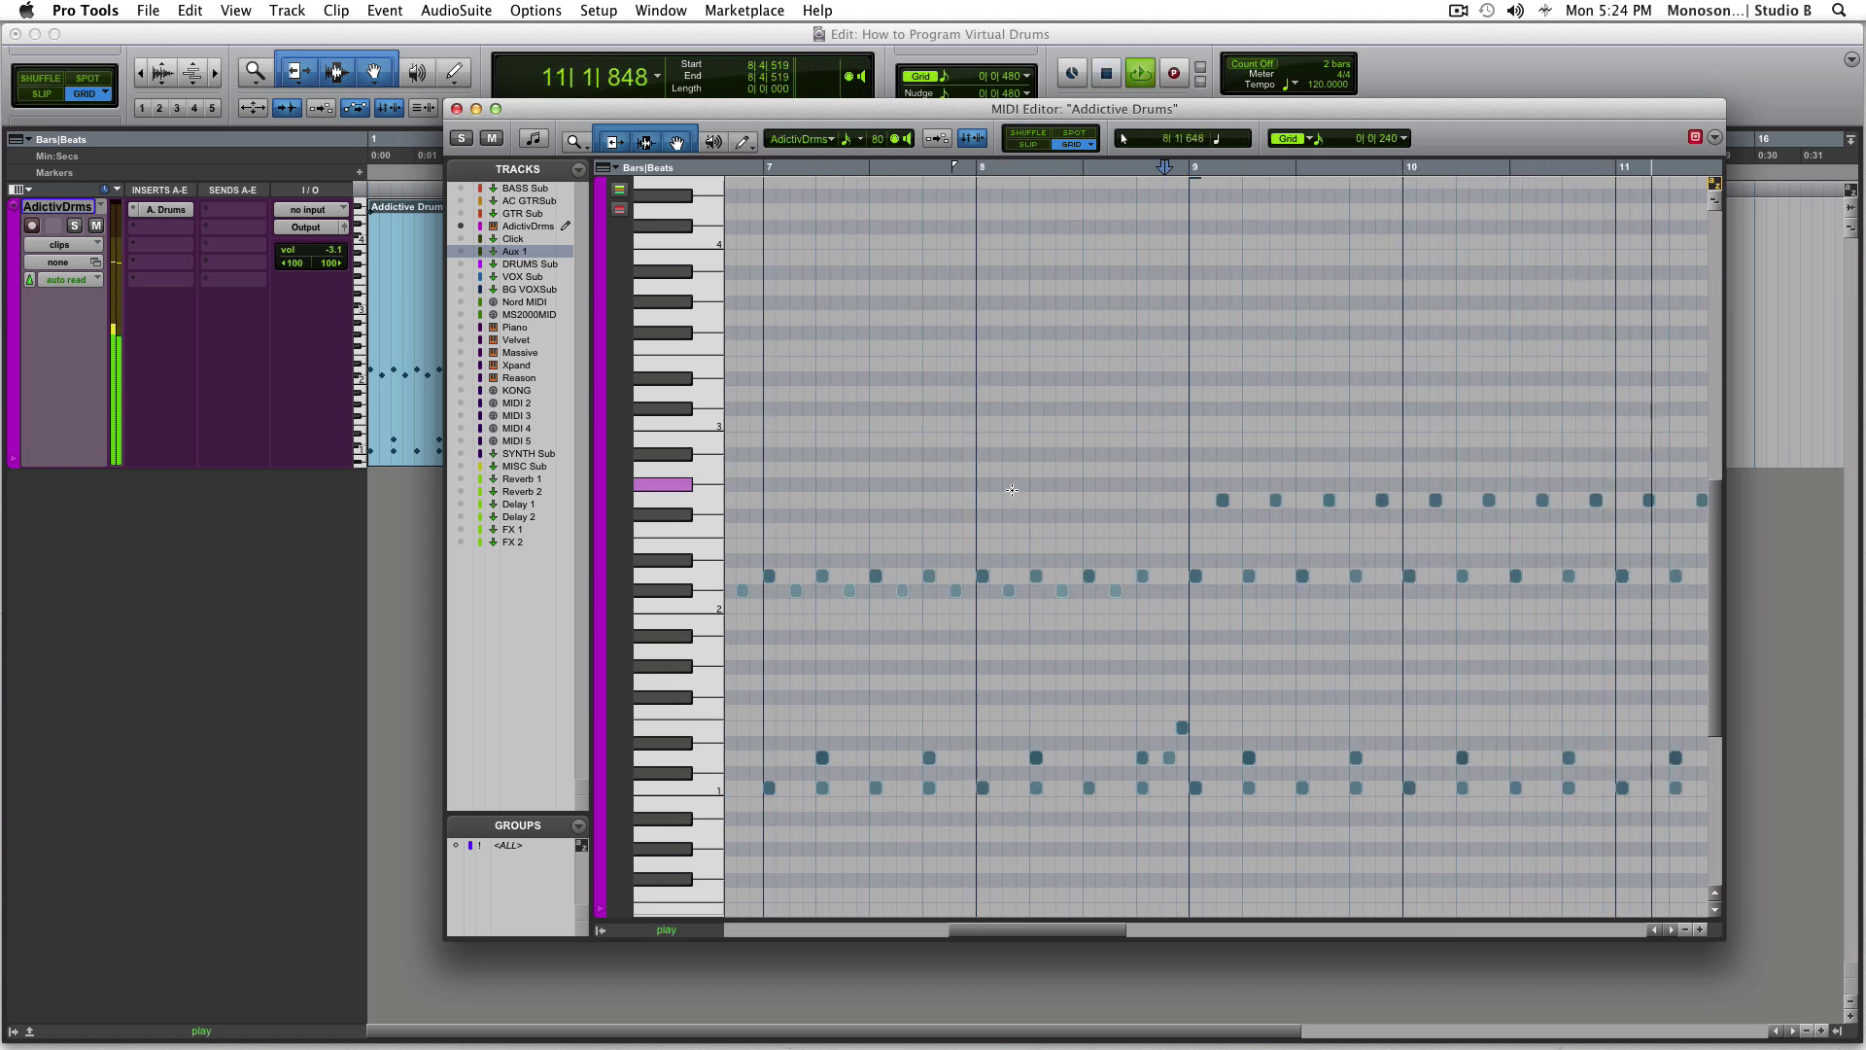
key("space")
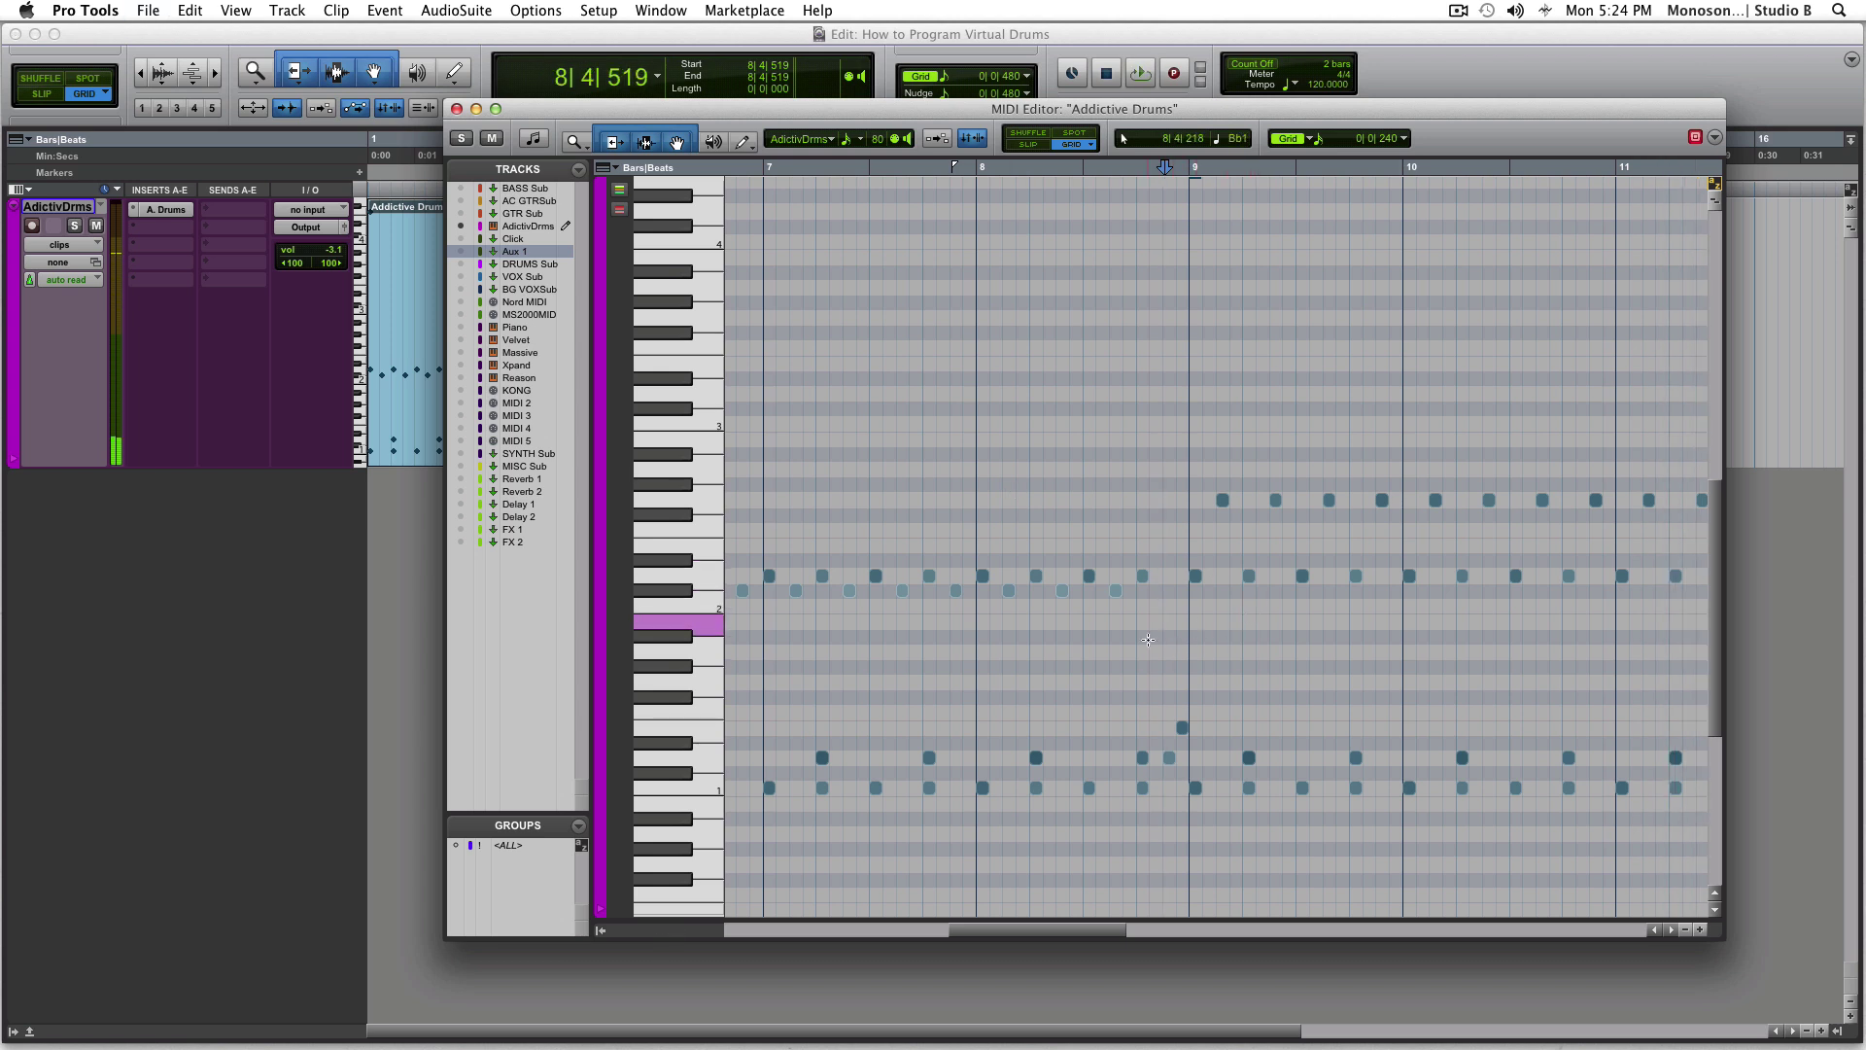
Move the crash note at 9|1 up two semitones to a different cymbal
left_click(1134, 639)
scroll(1268, 714, "up", 2)
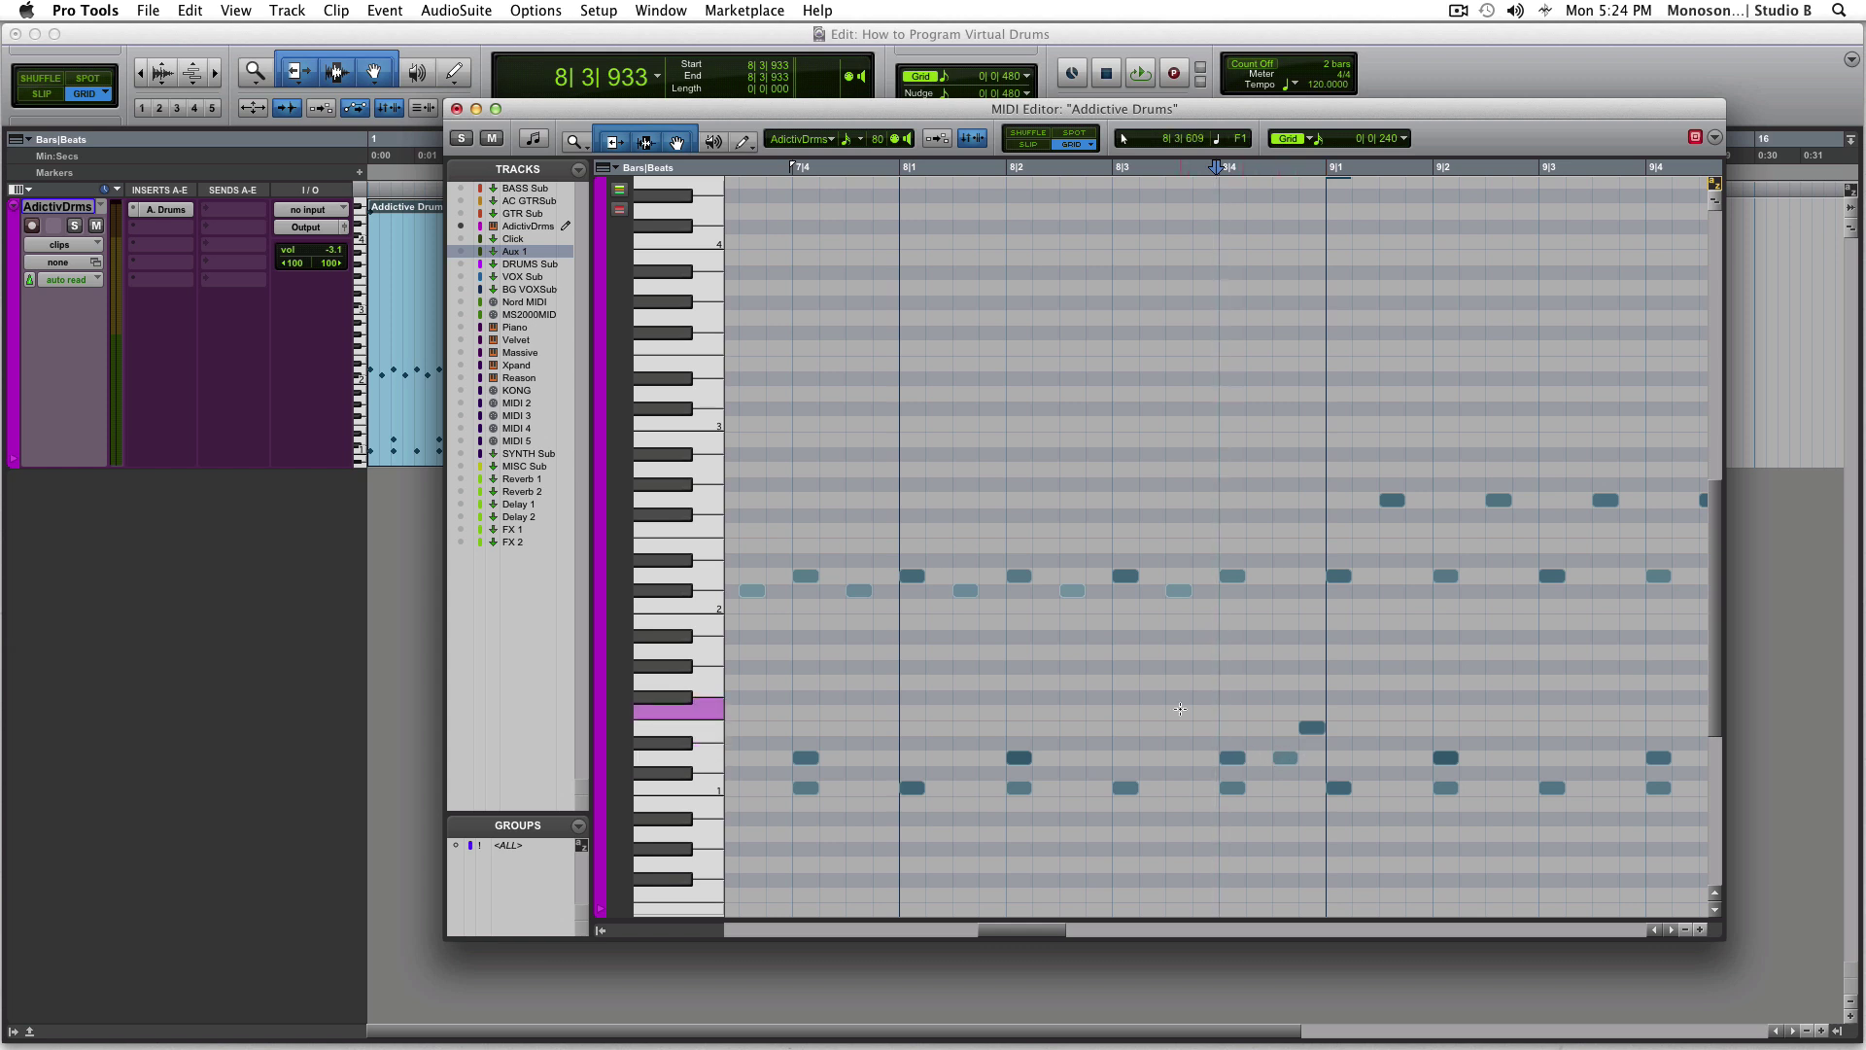
scroll(1400, 422, "up", 2)
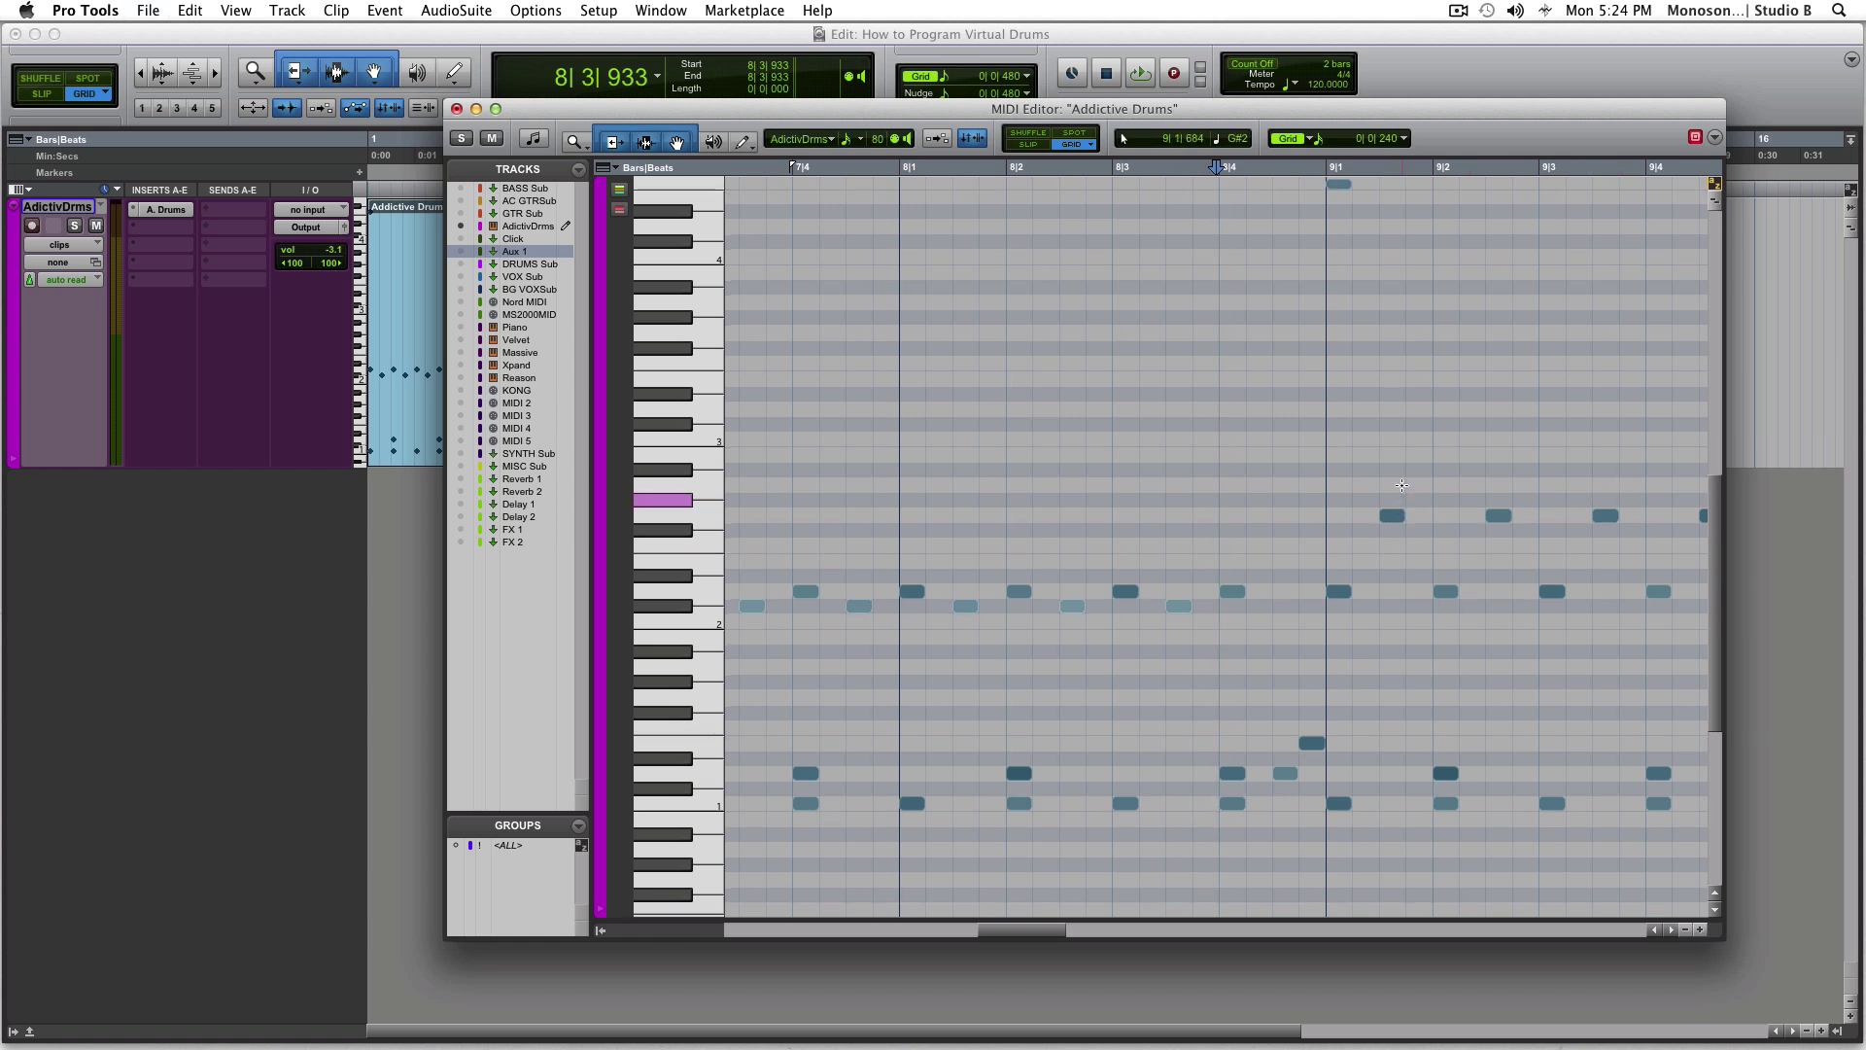
scroll(1400, 422, "up", 4)
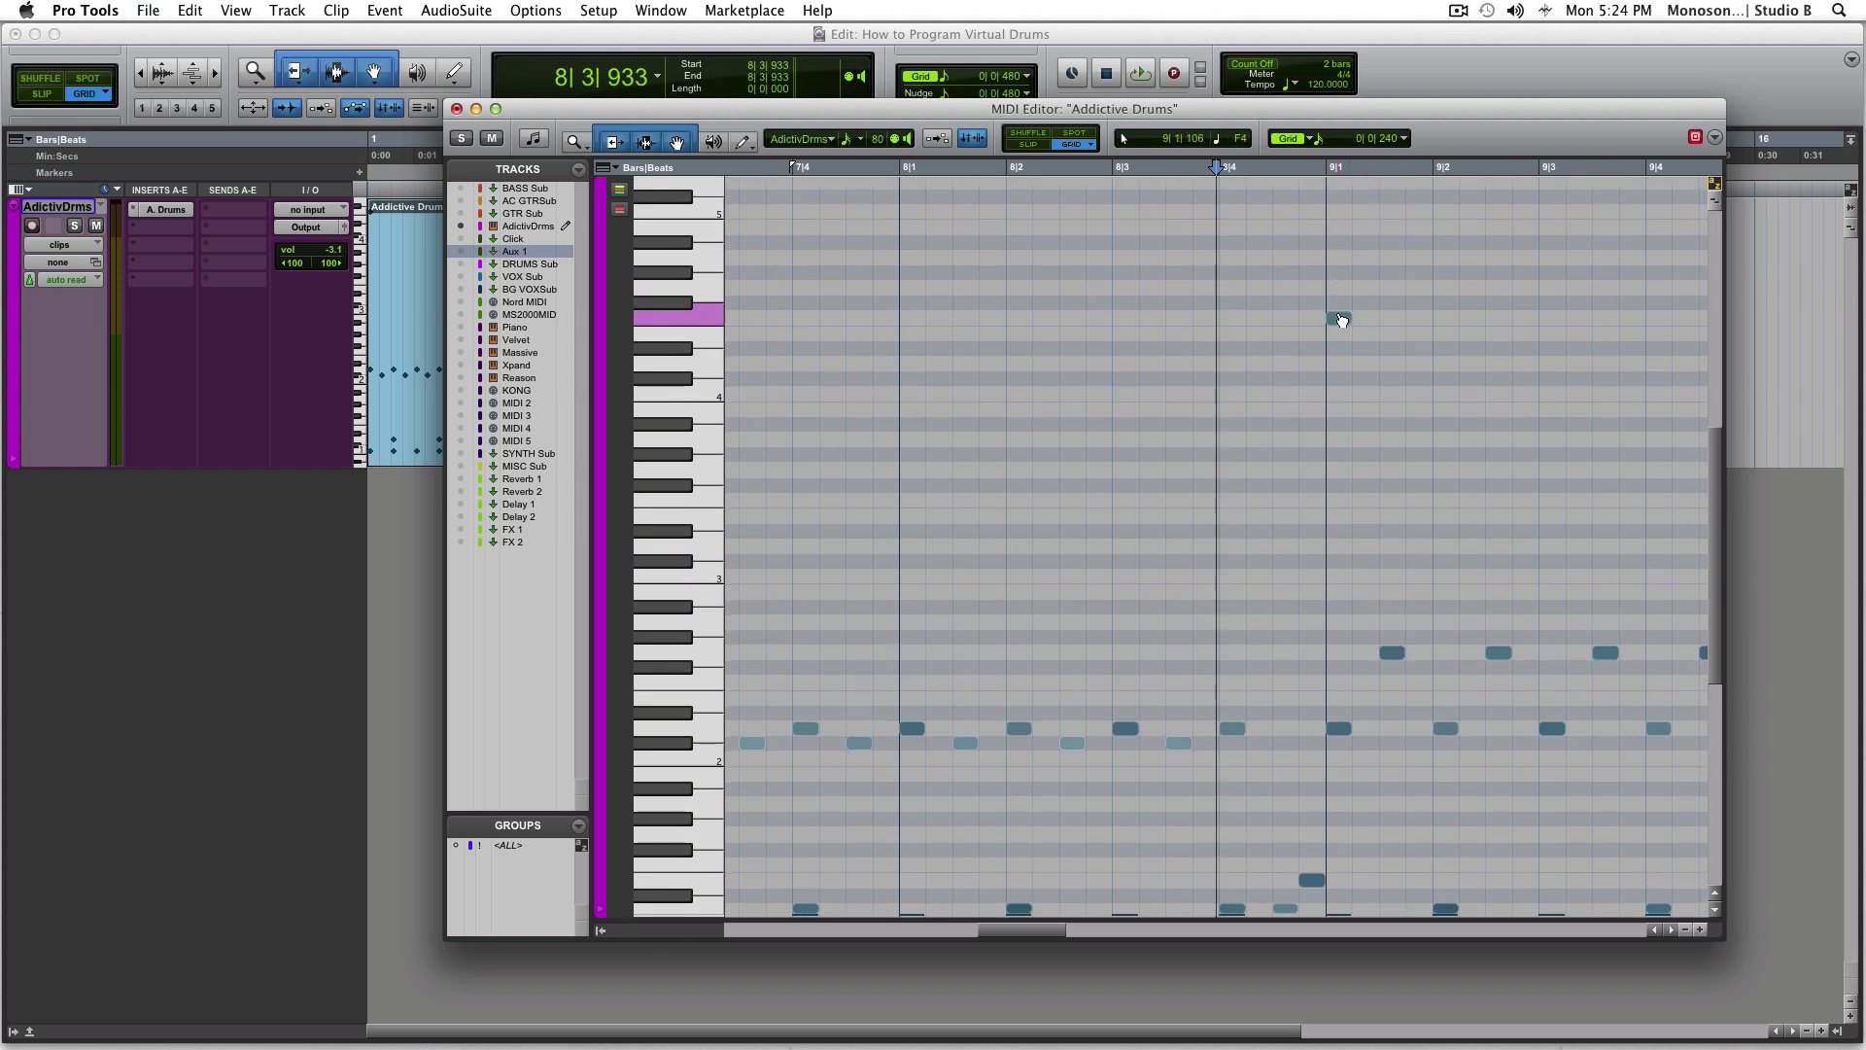
left_click_drag(1339, 318, 1338, 288)
left_click(1256, 298)
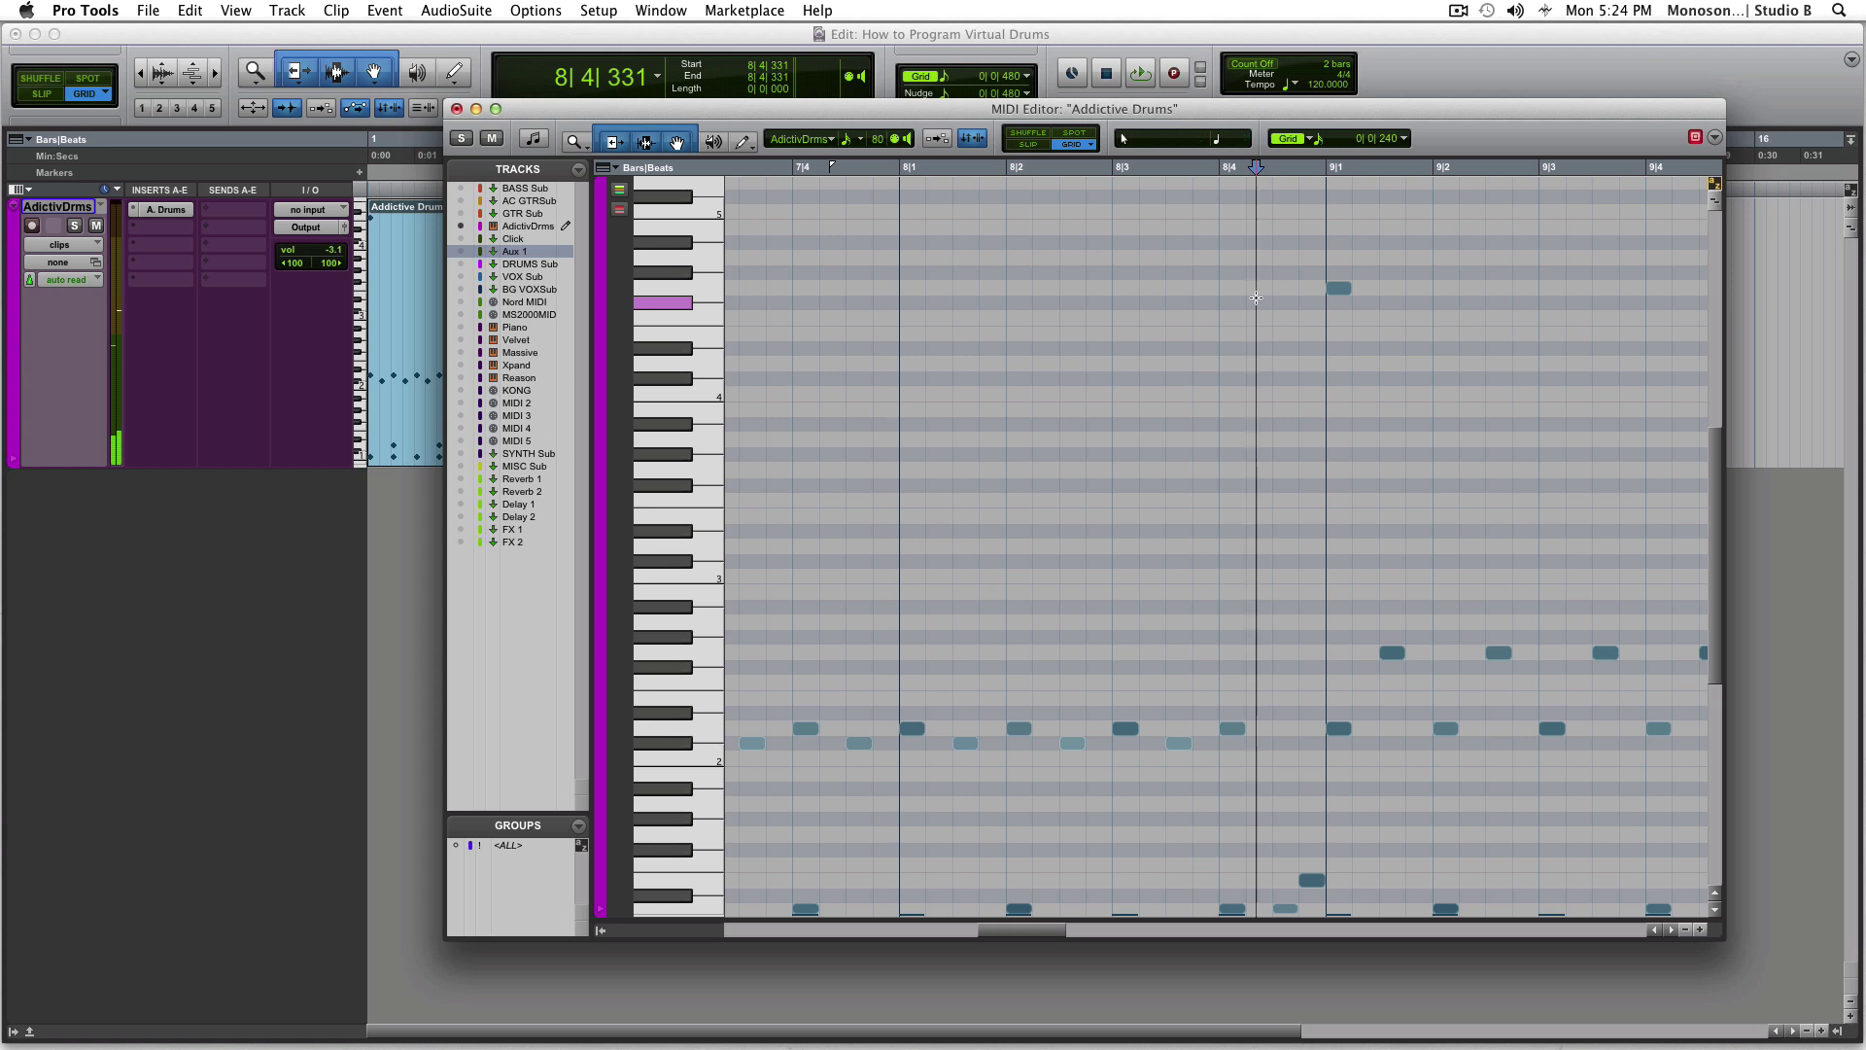
Play the beat from bar 8, then return to the start and view all 12 bars
key("super+w")
key("space")
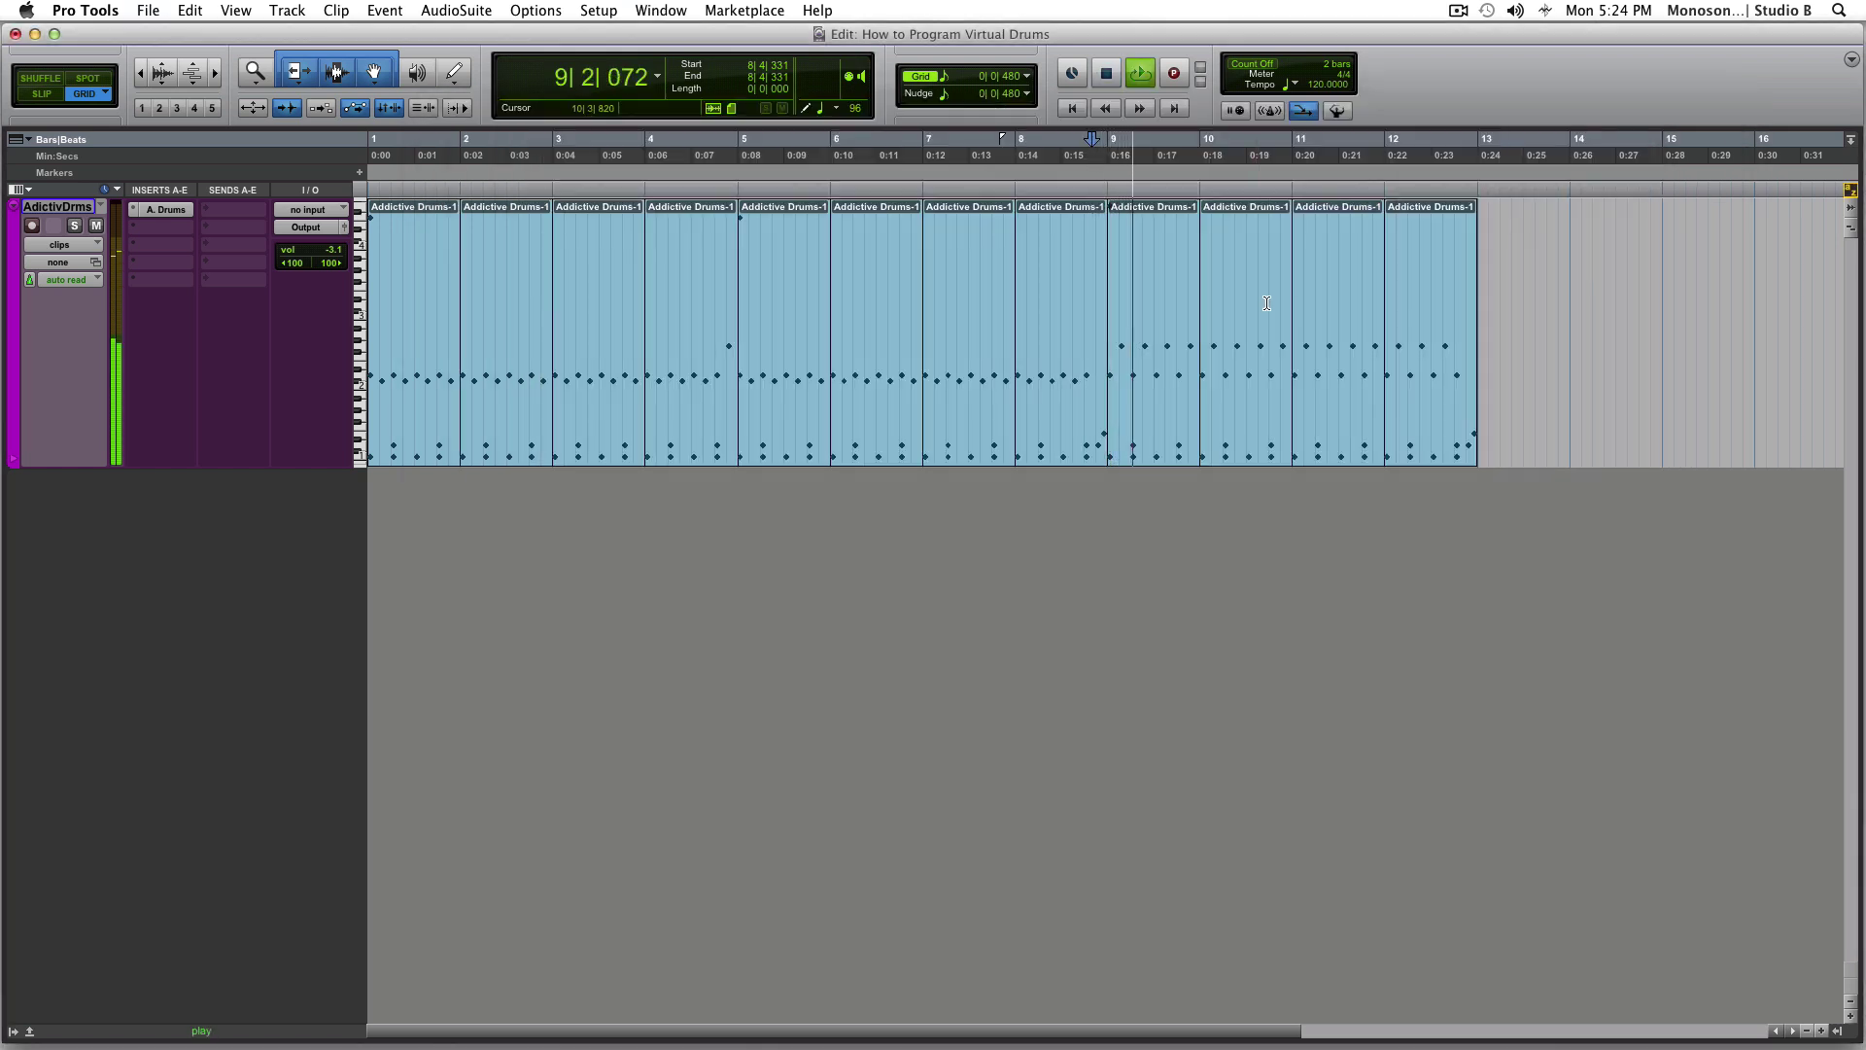
key("super+bracketleft")
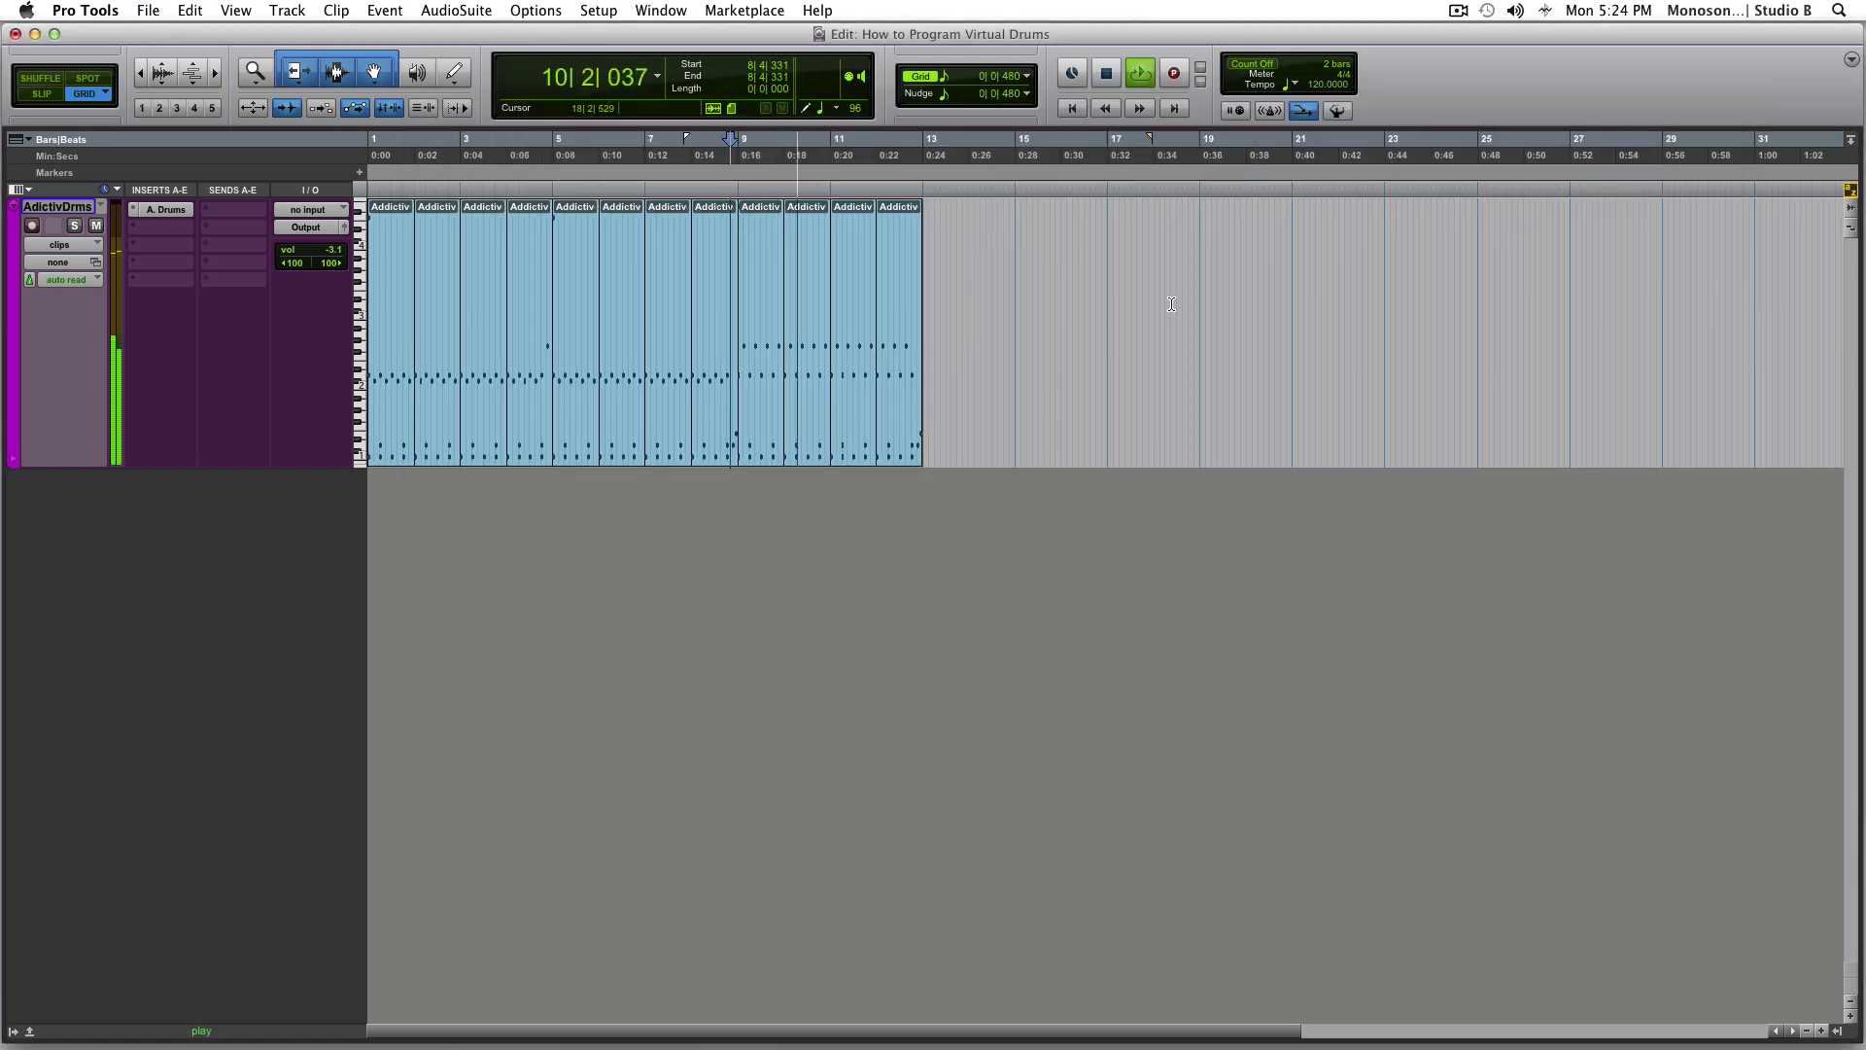
key("space")
key("Return")
key("super+bracketright")
key("super+bracketright")
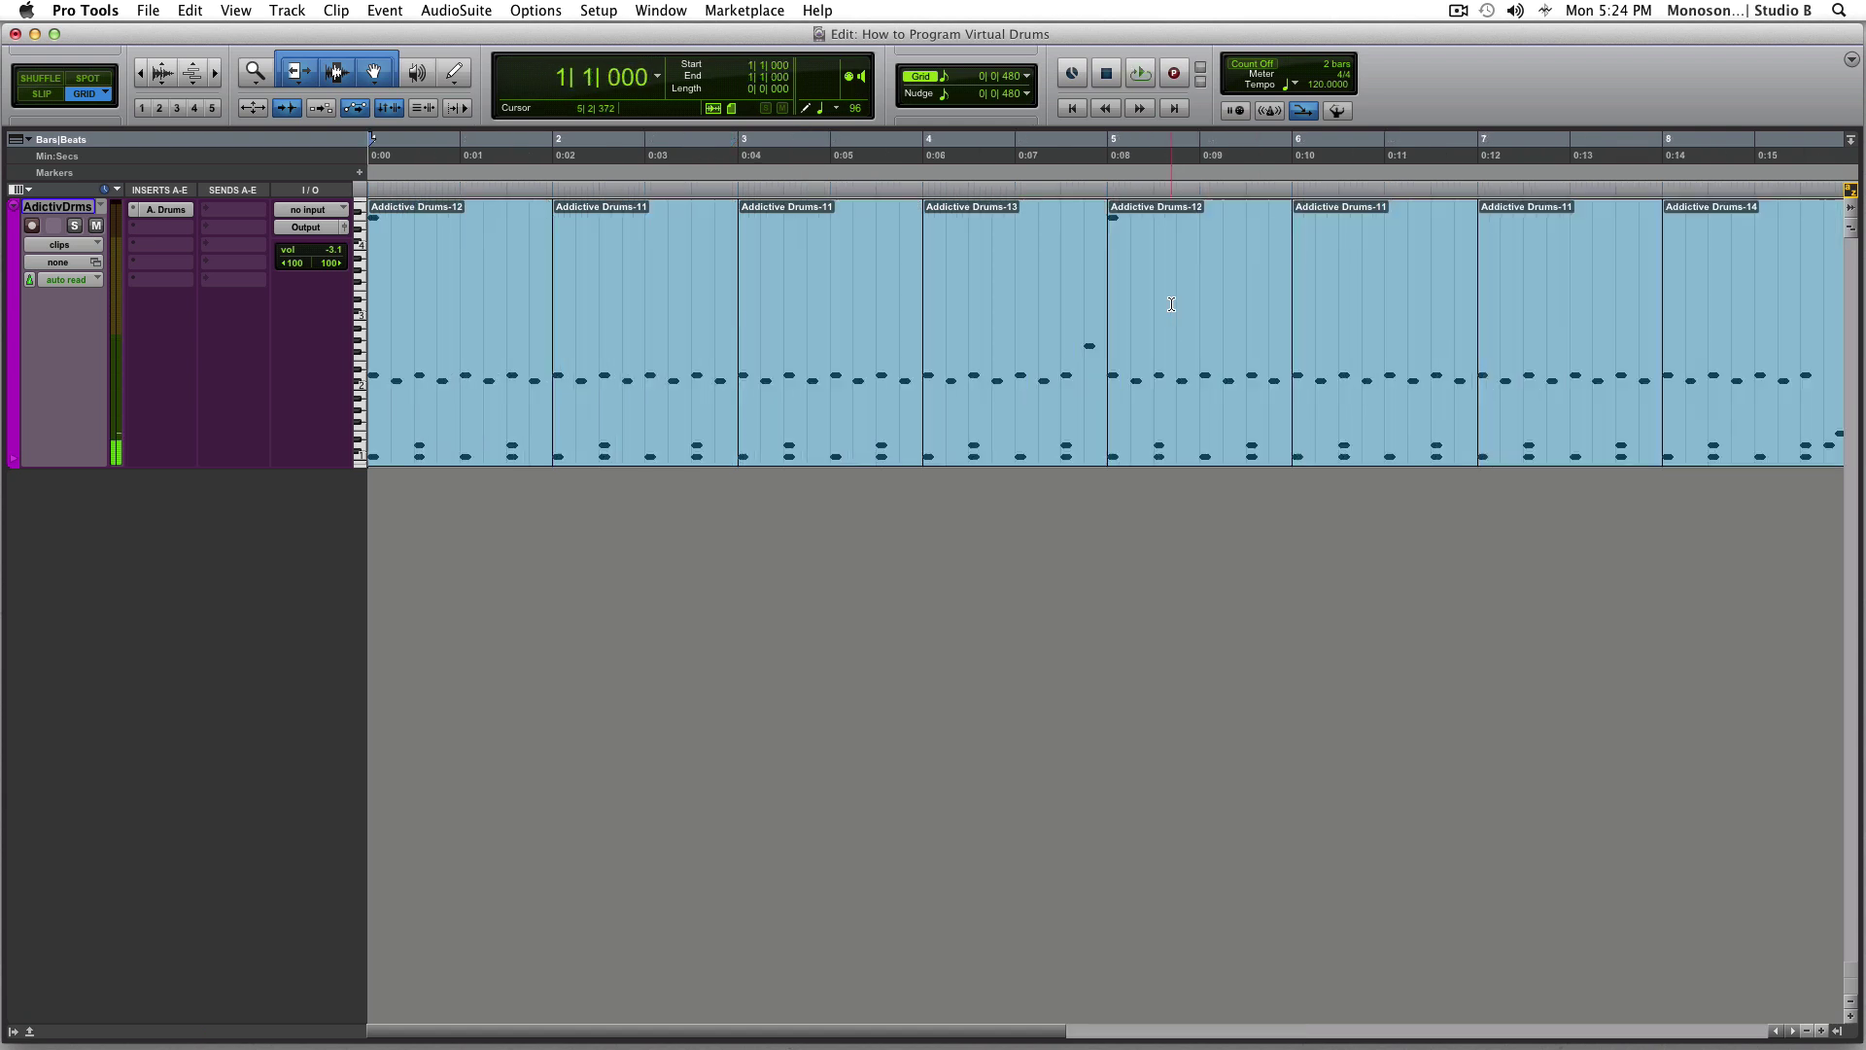
key("super+bracketleft")
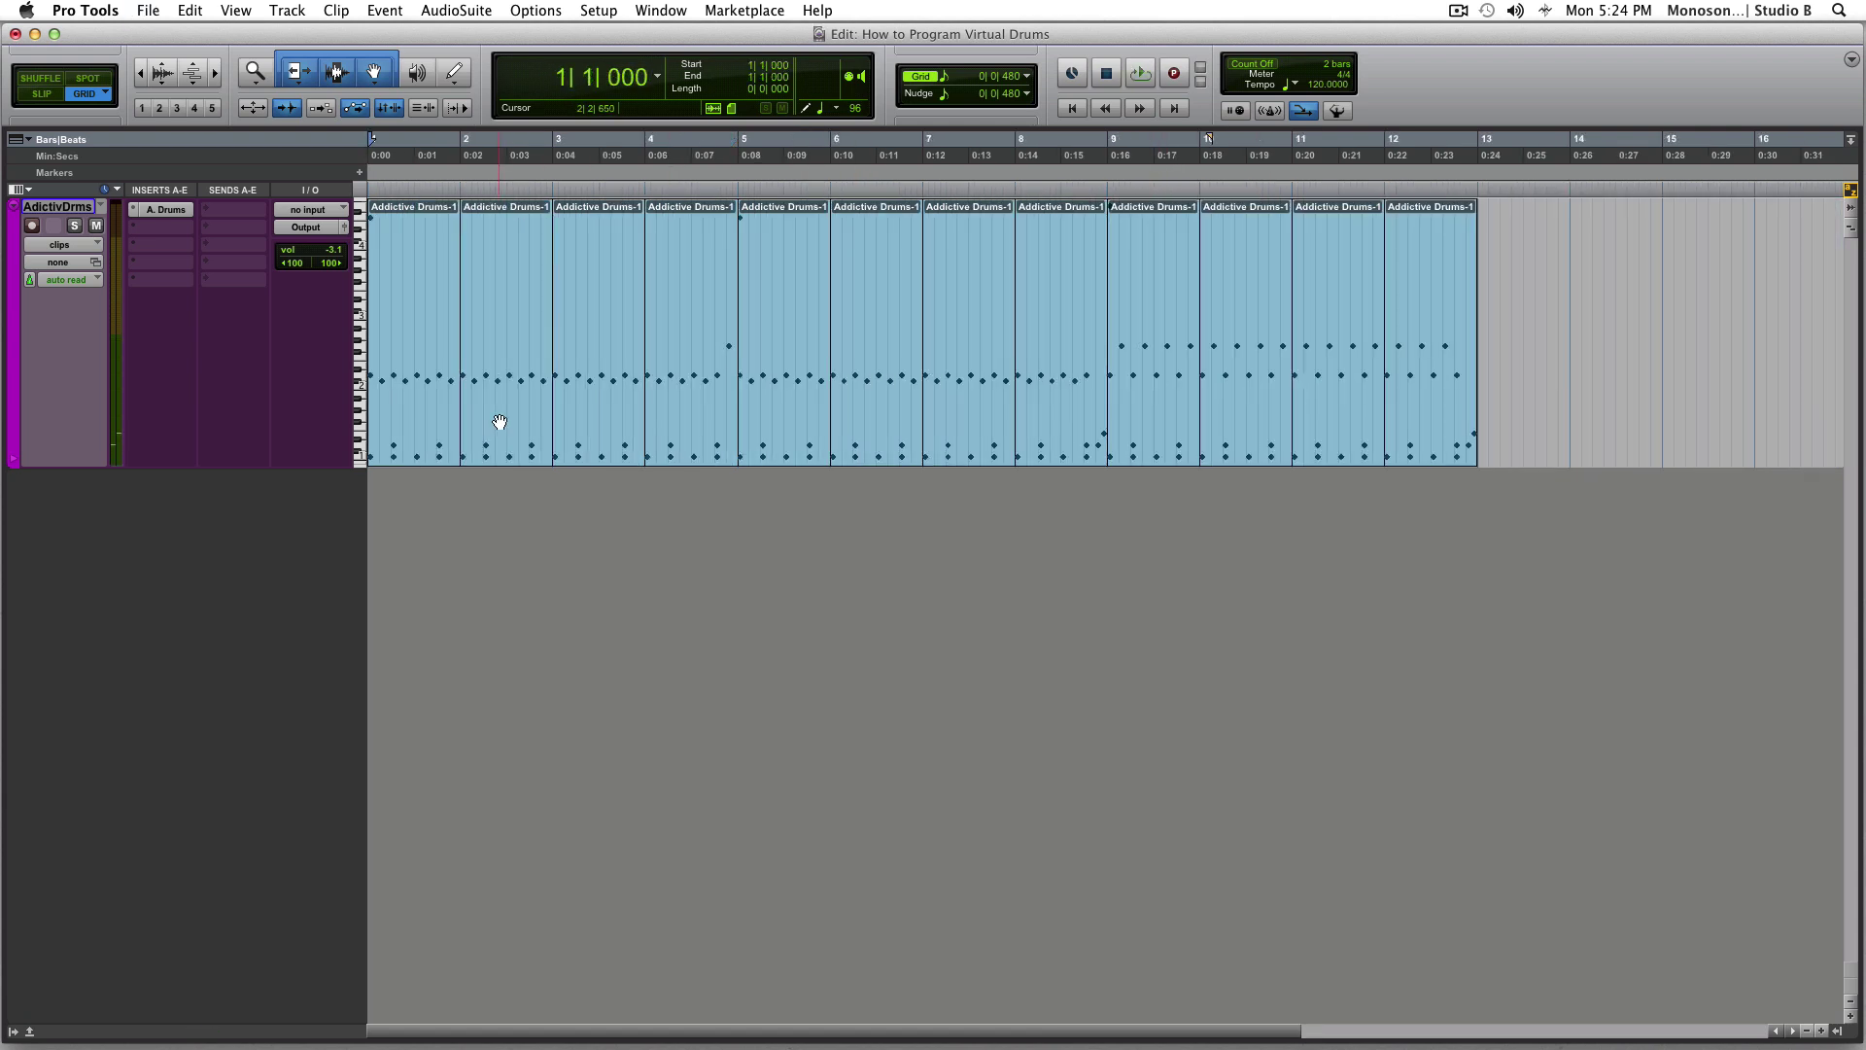
Select the hi-hat notes in bar 5's clip
double_click(793, 418)
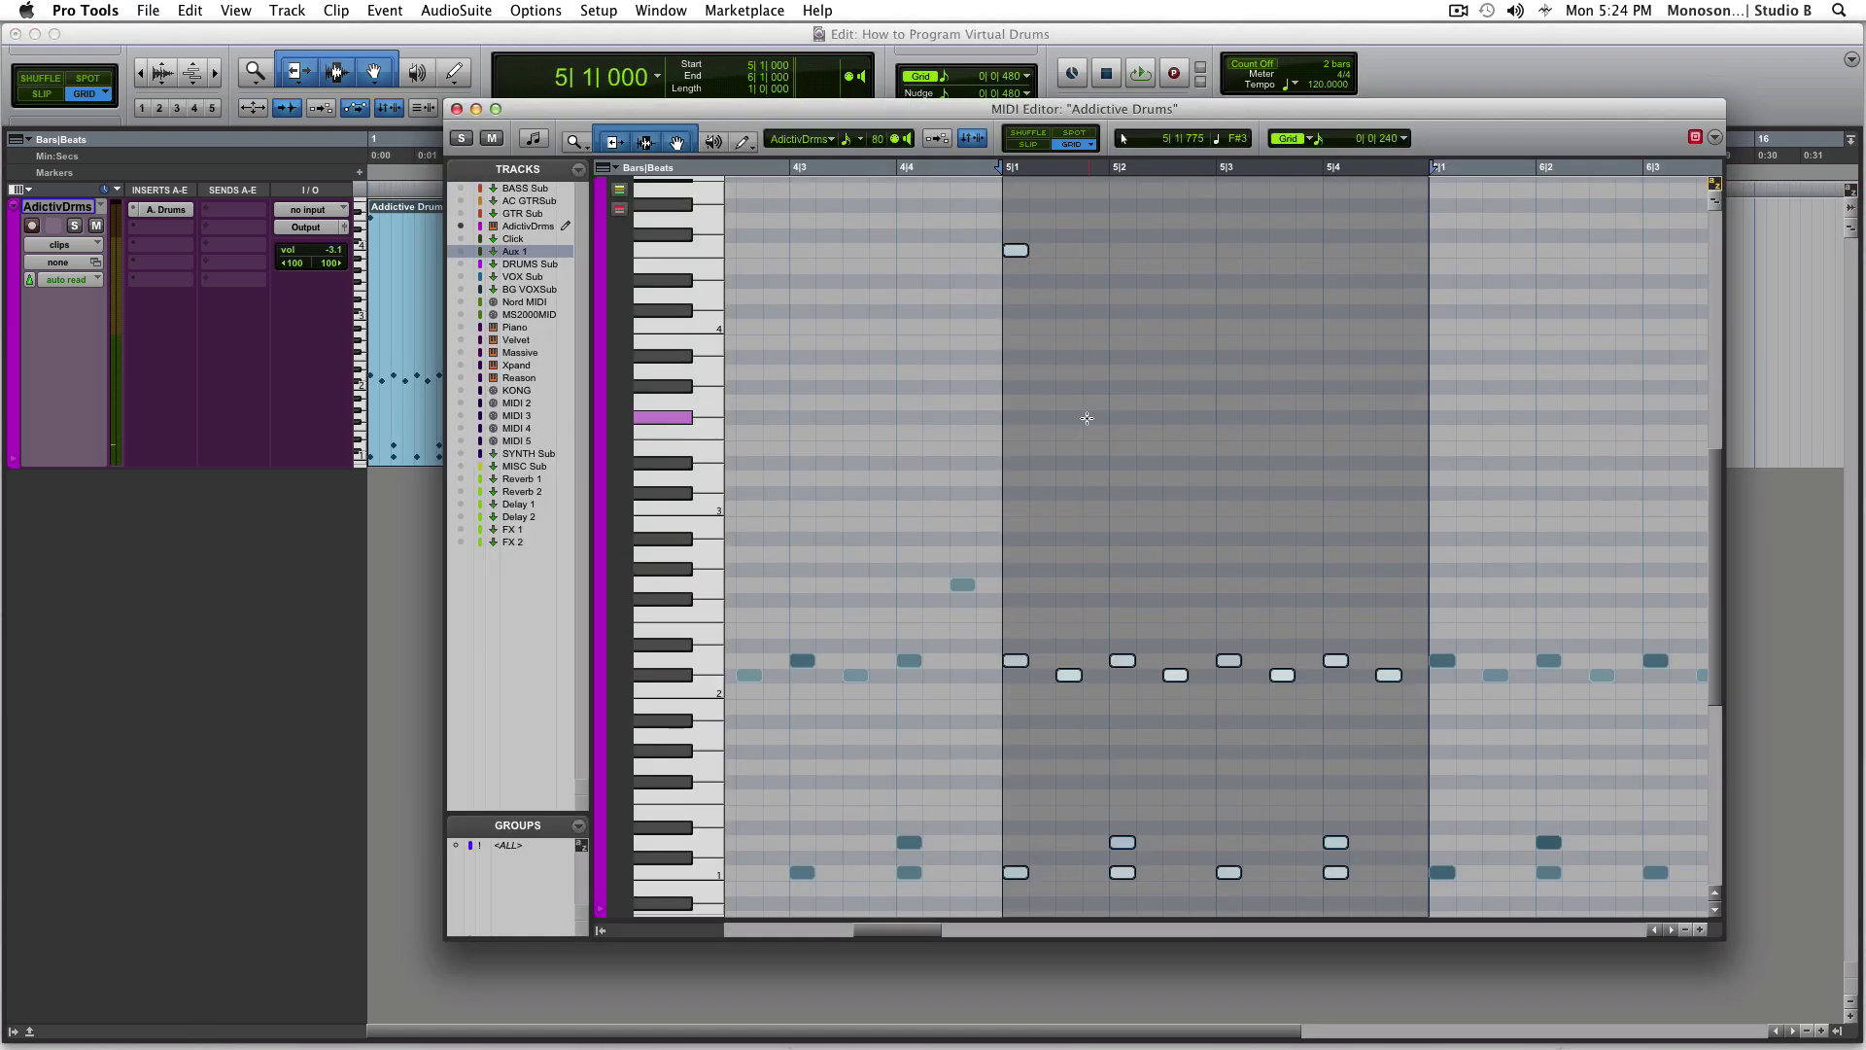
scroll(1183, 525, "down", 2)
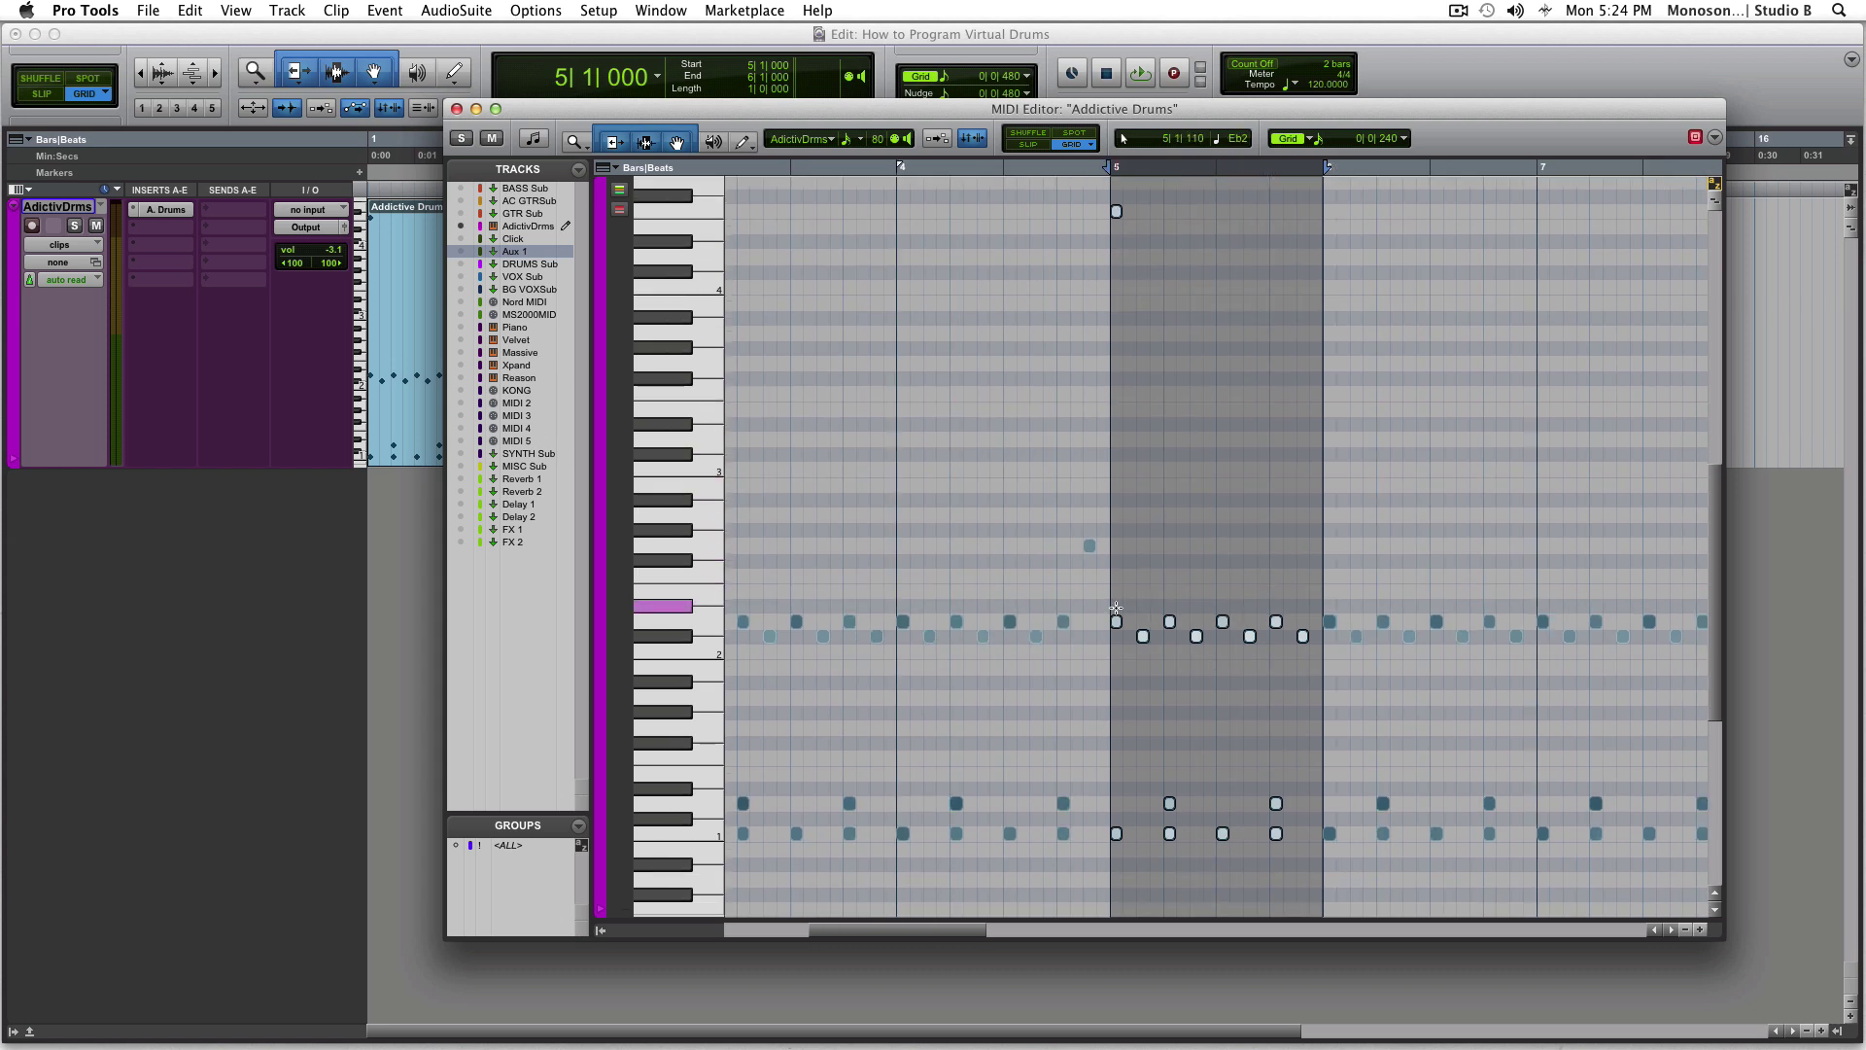
left_click(1142, 610)
key("super+bracketright")
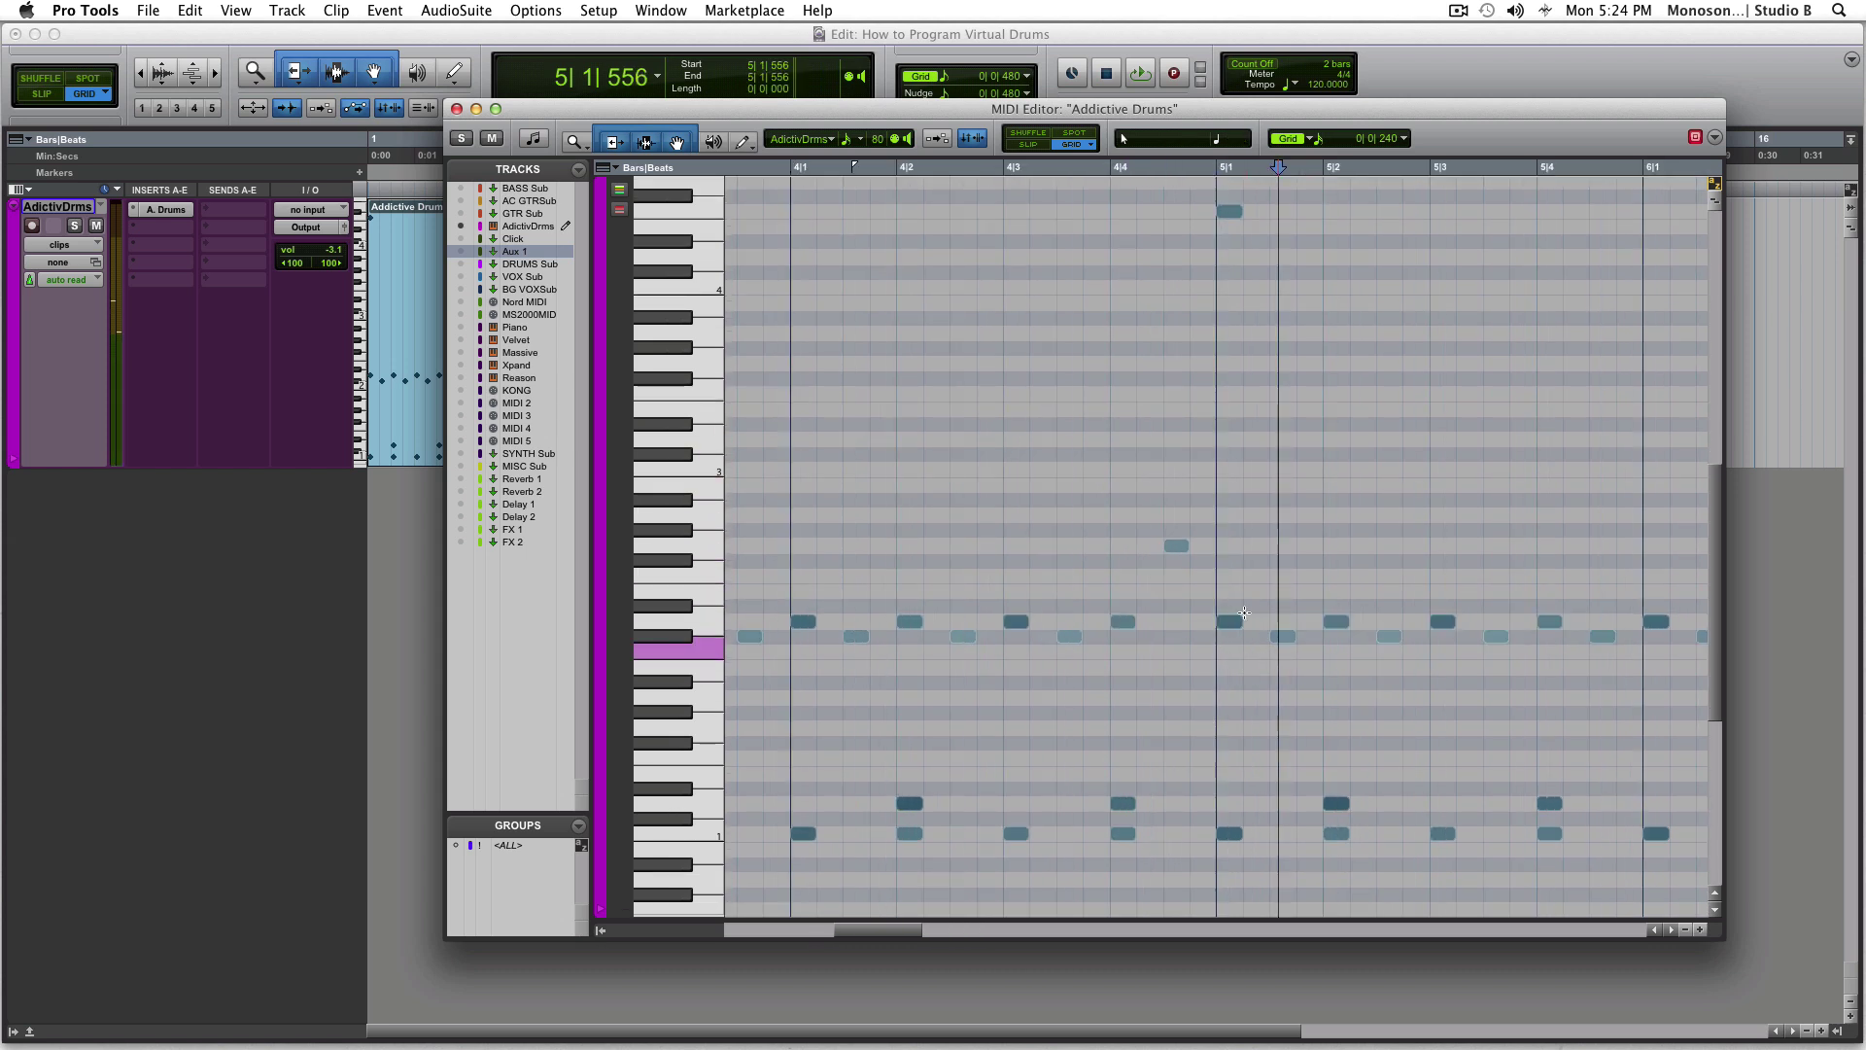
mouse_move(1235, 613)
left_mouse_down()
mouse_move(1292, 638)
mouse_move(1458, 642)
mouse_move(1223, 622)
left_mouse_up()
key("super+bracketleft")
key("super+bracketright")
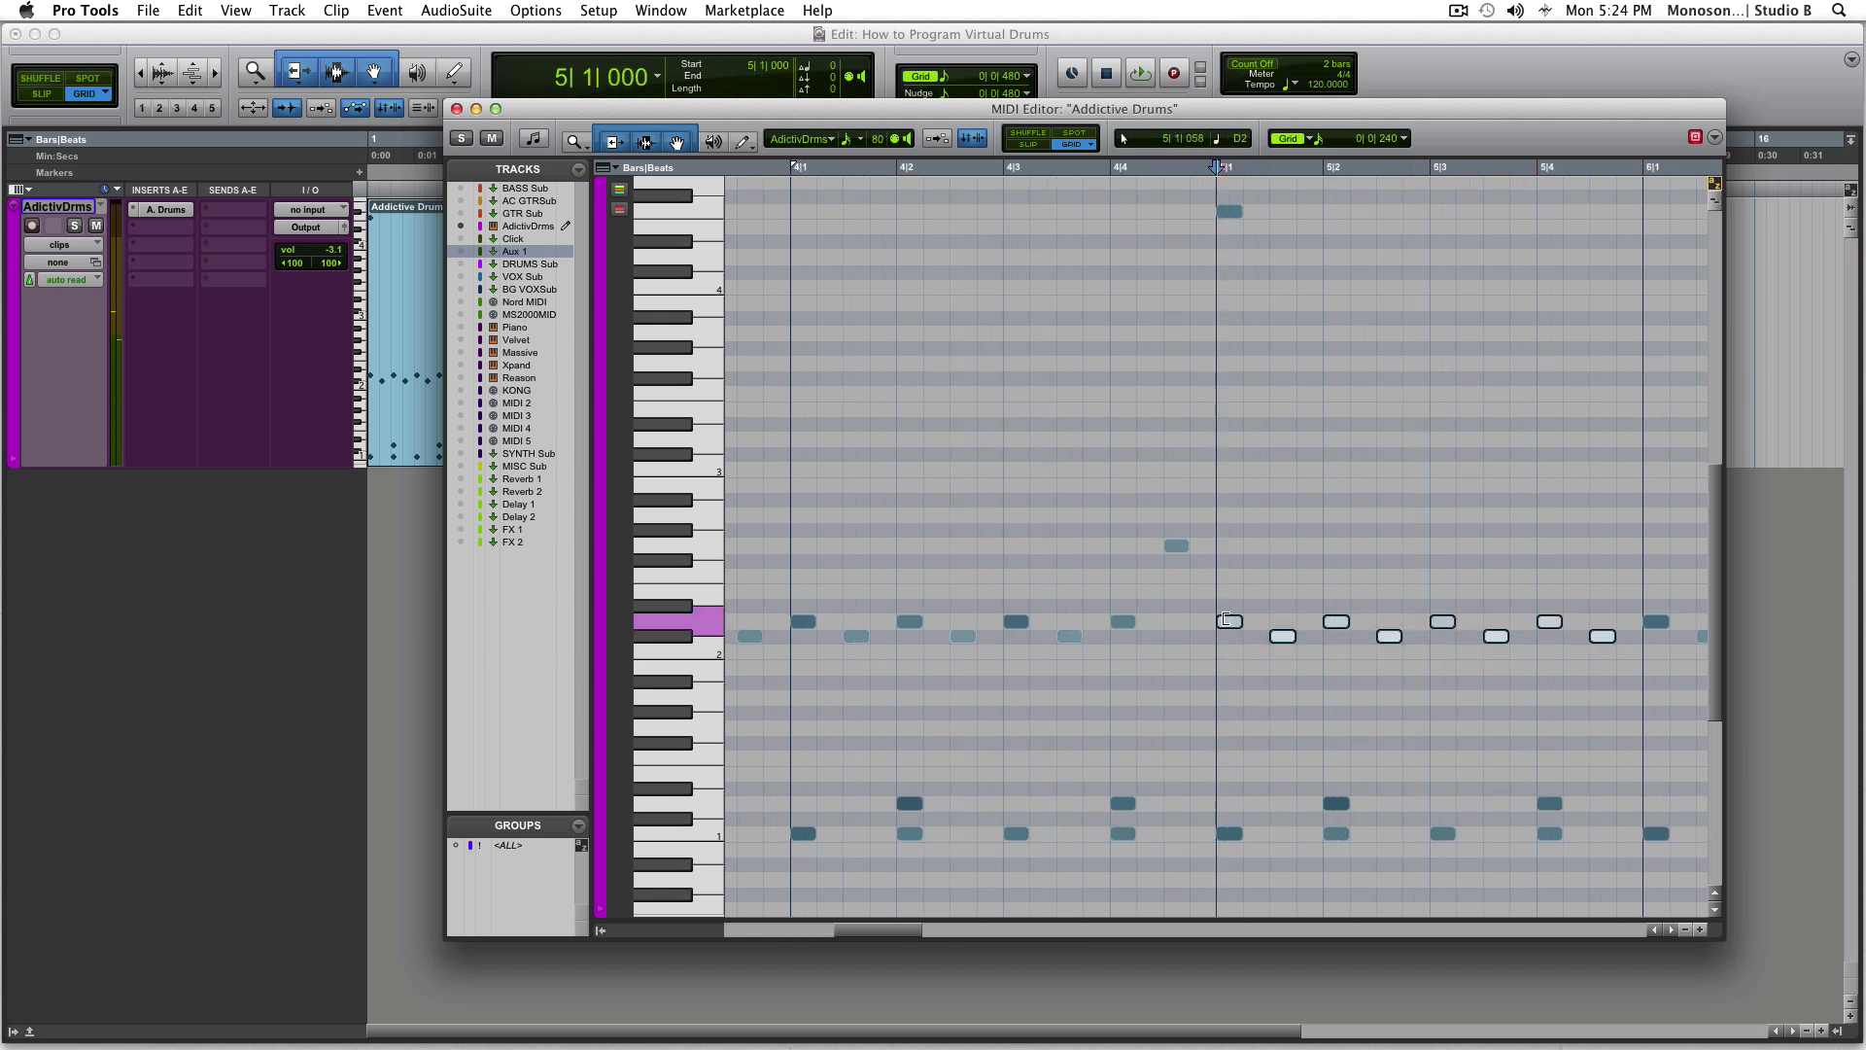
key("super+bracketright")
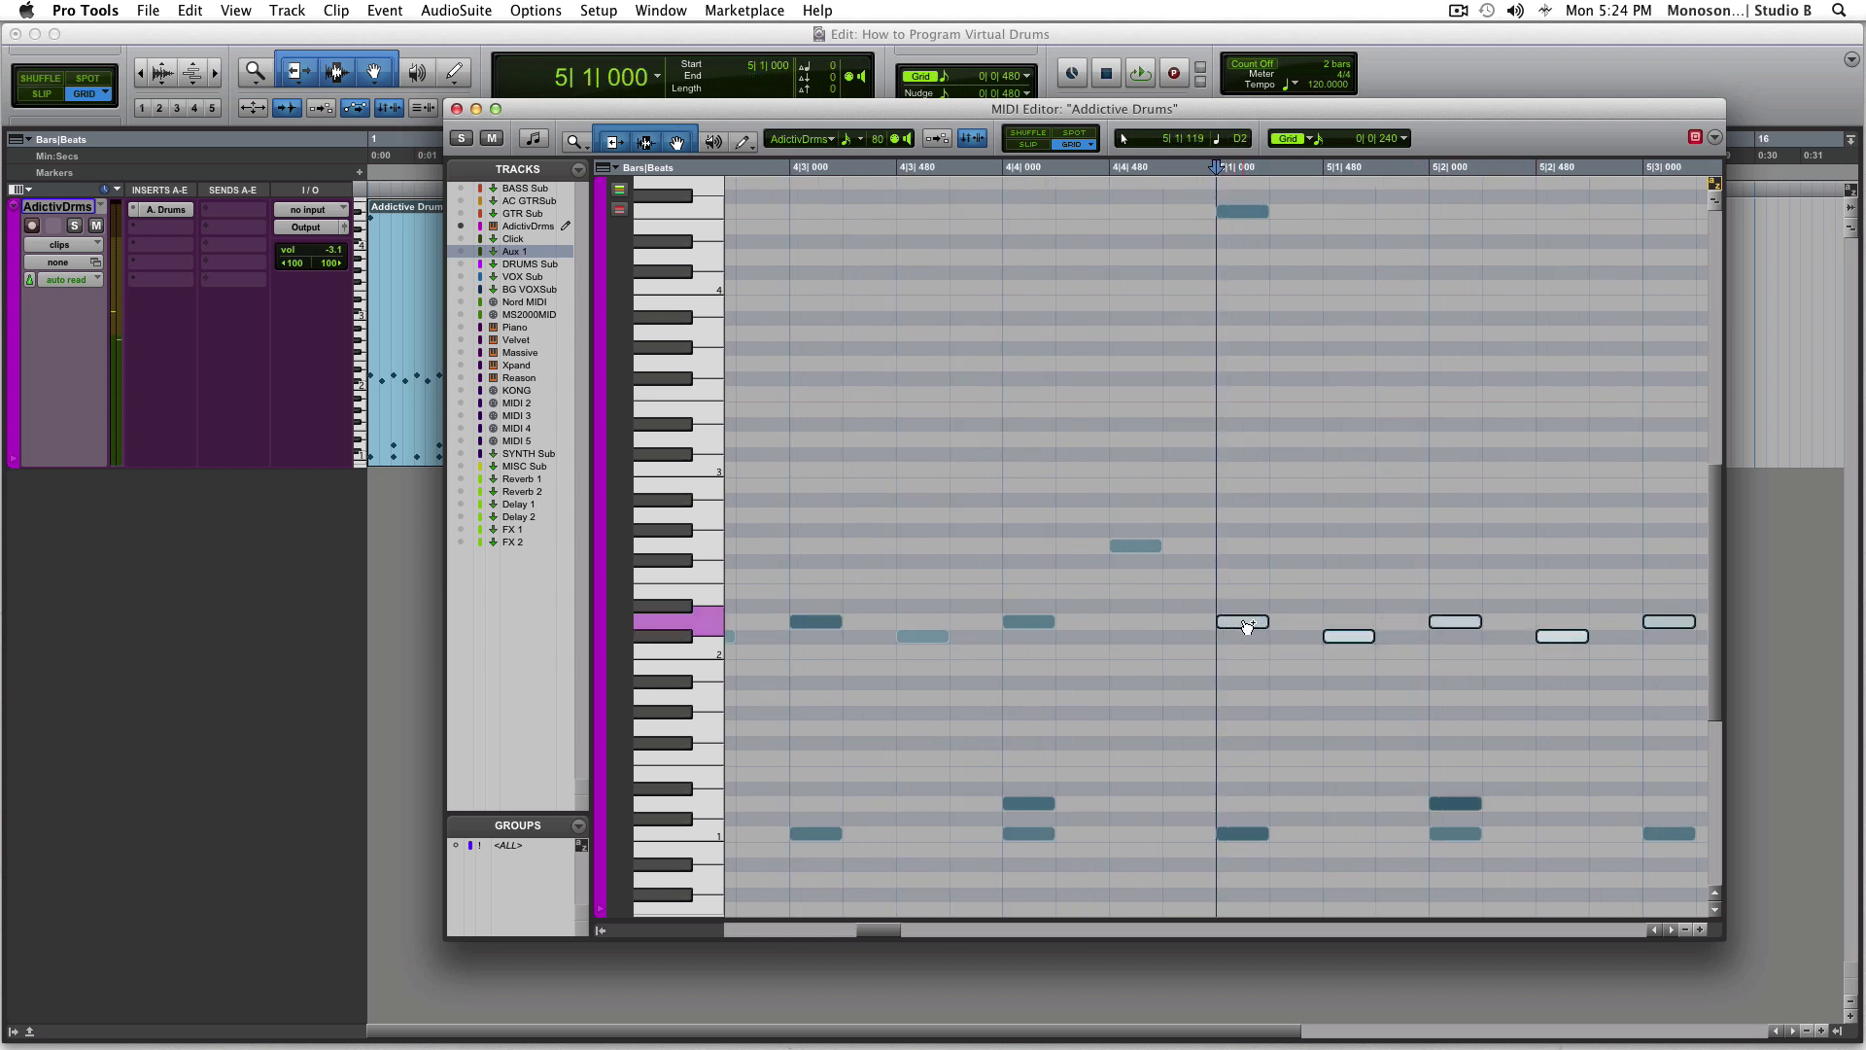
Copy the bar-5 hi-hats one 240-tick sixteenth later and play back the doubled pattern
left_click_drag(1249, 629, 1299, 628)
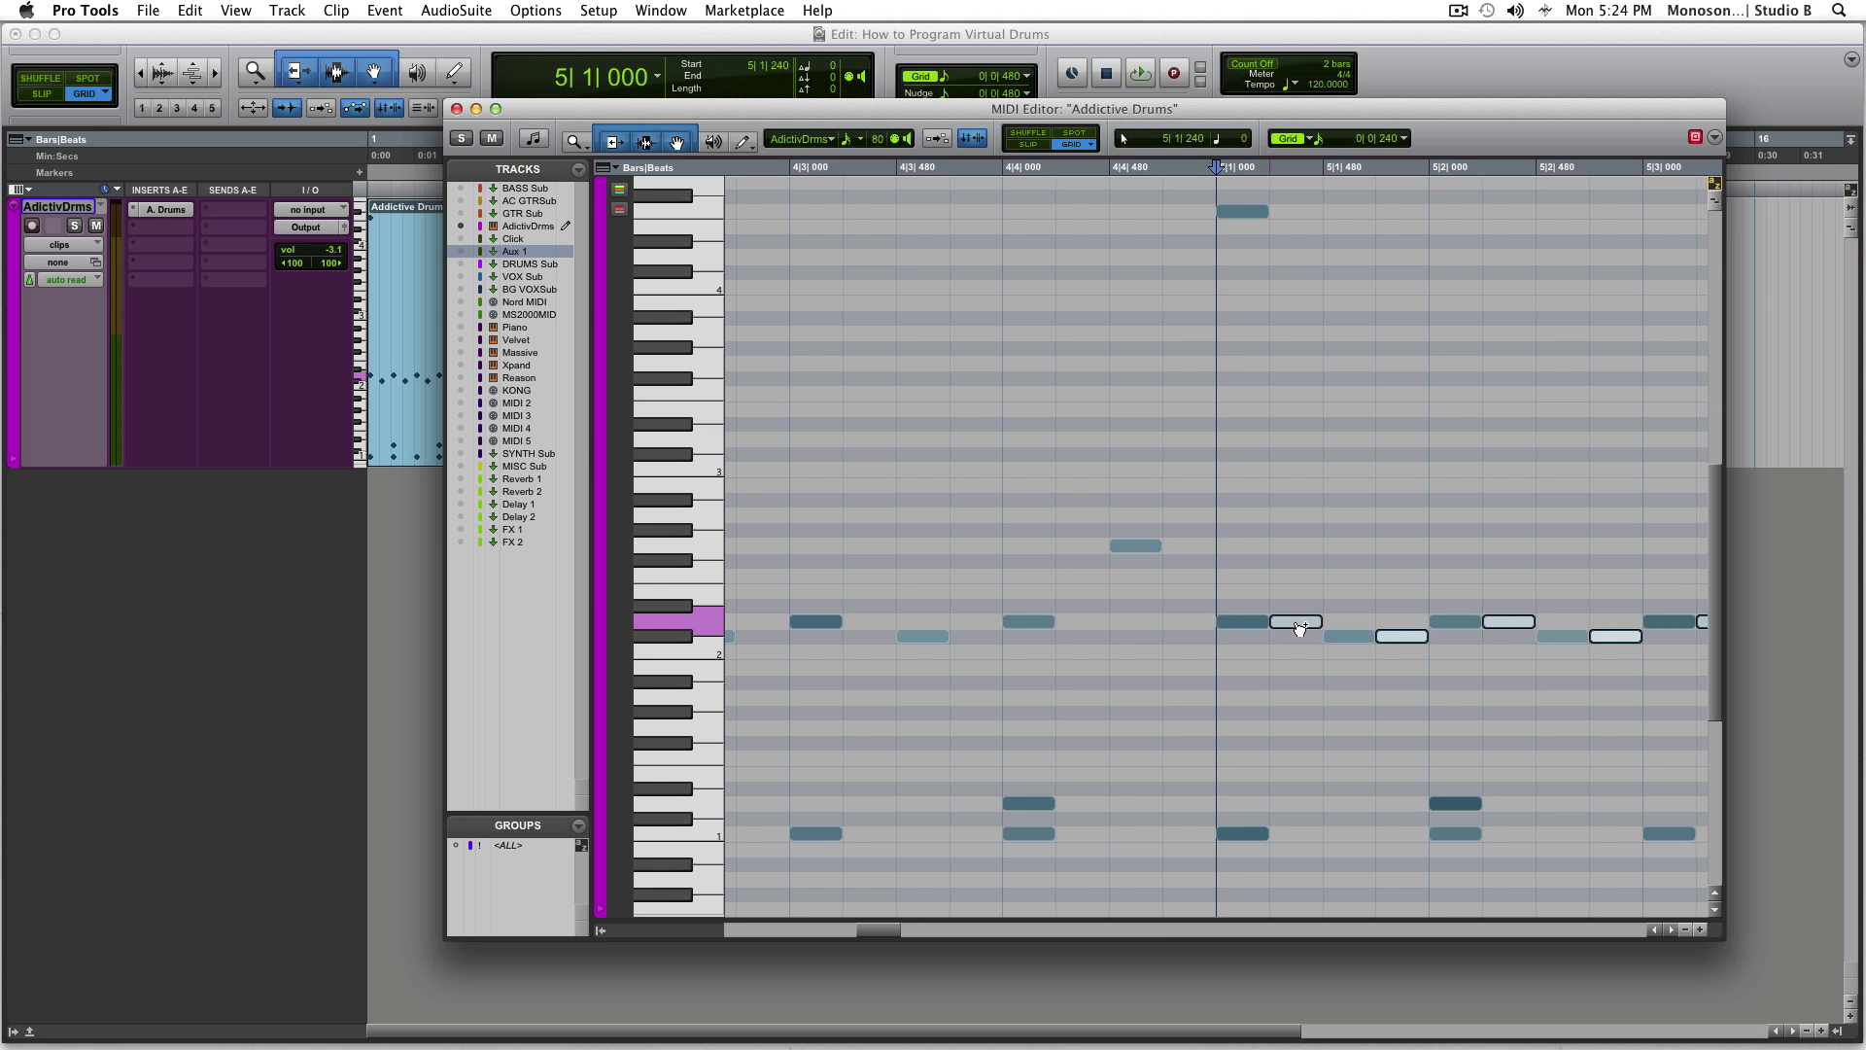
left_click_drag(1299, 629, 1301, 632)
left_click(1221, 635)
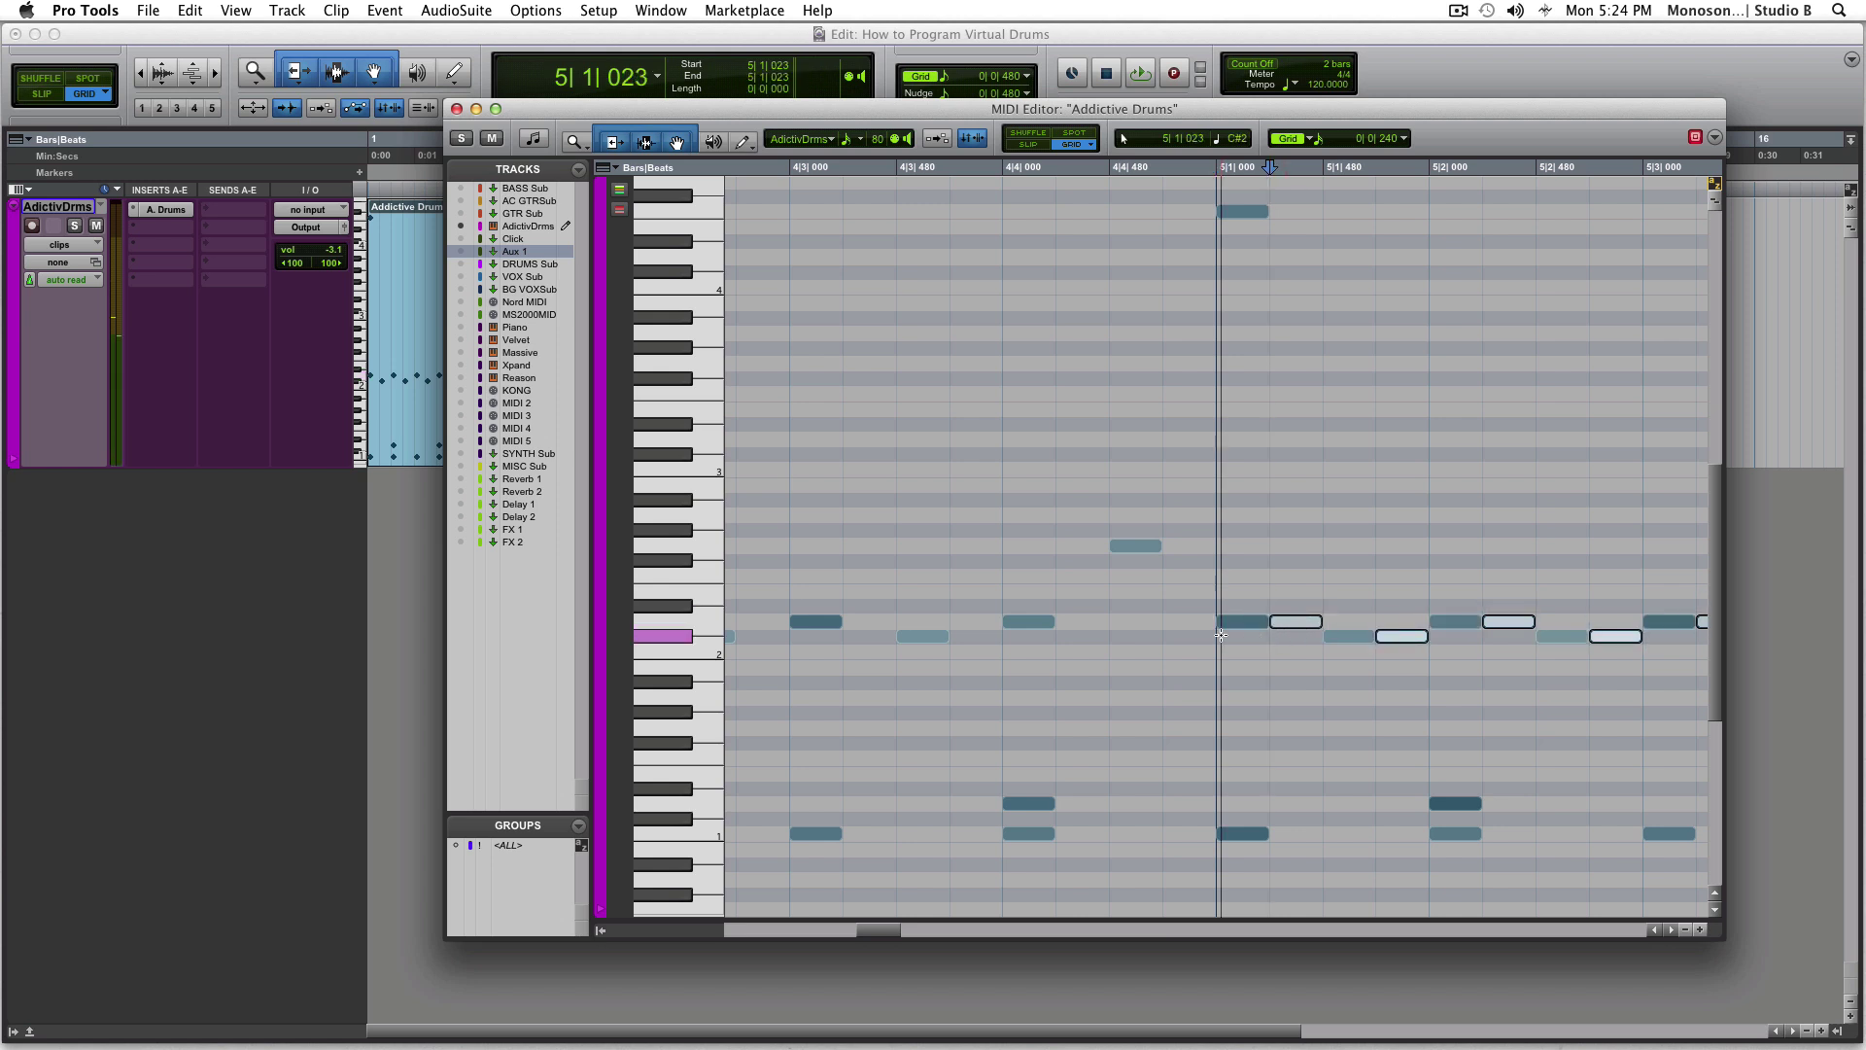
key("space")
key("super+bracketleft")
key("super+bracketleft")
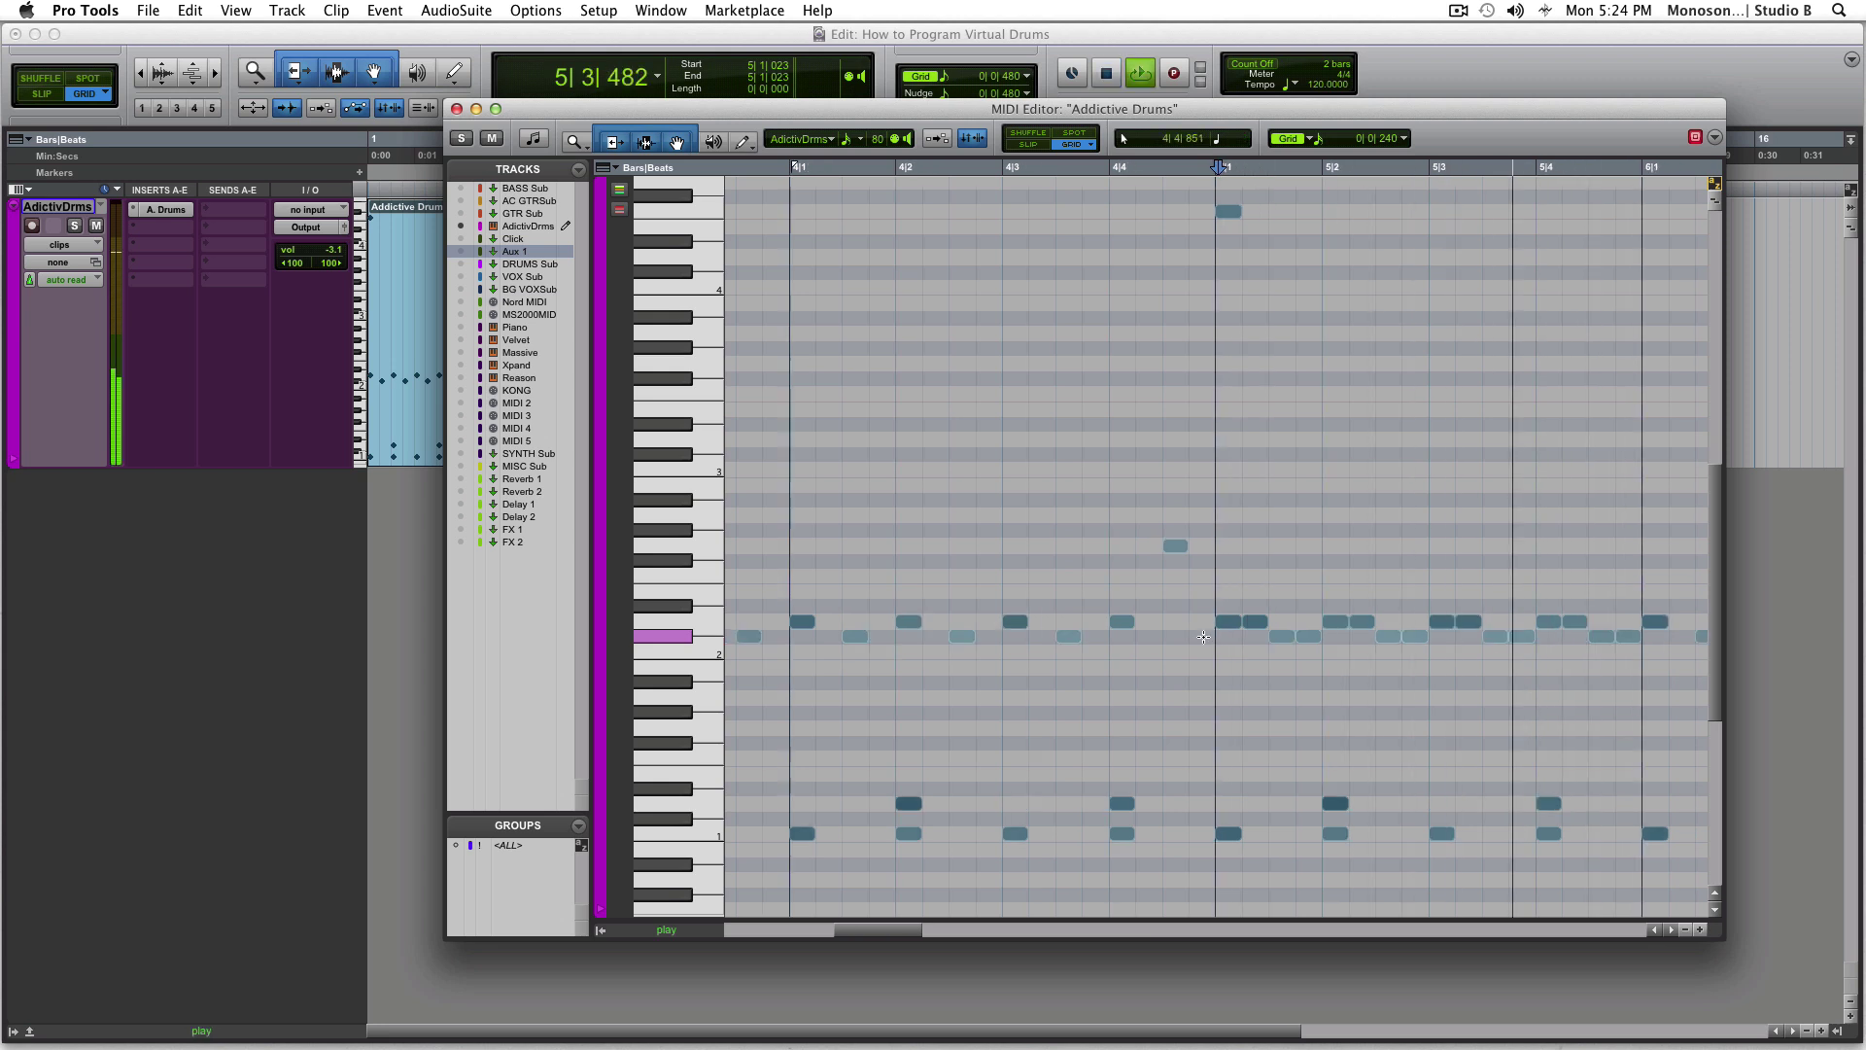
key("space")
left_click(1217, 650)
key("super+bracketright")
key("ctrl+plus")
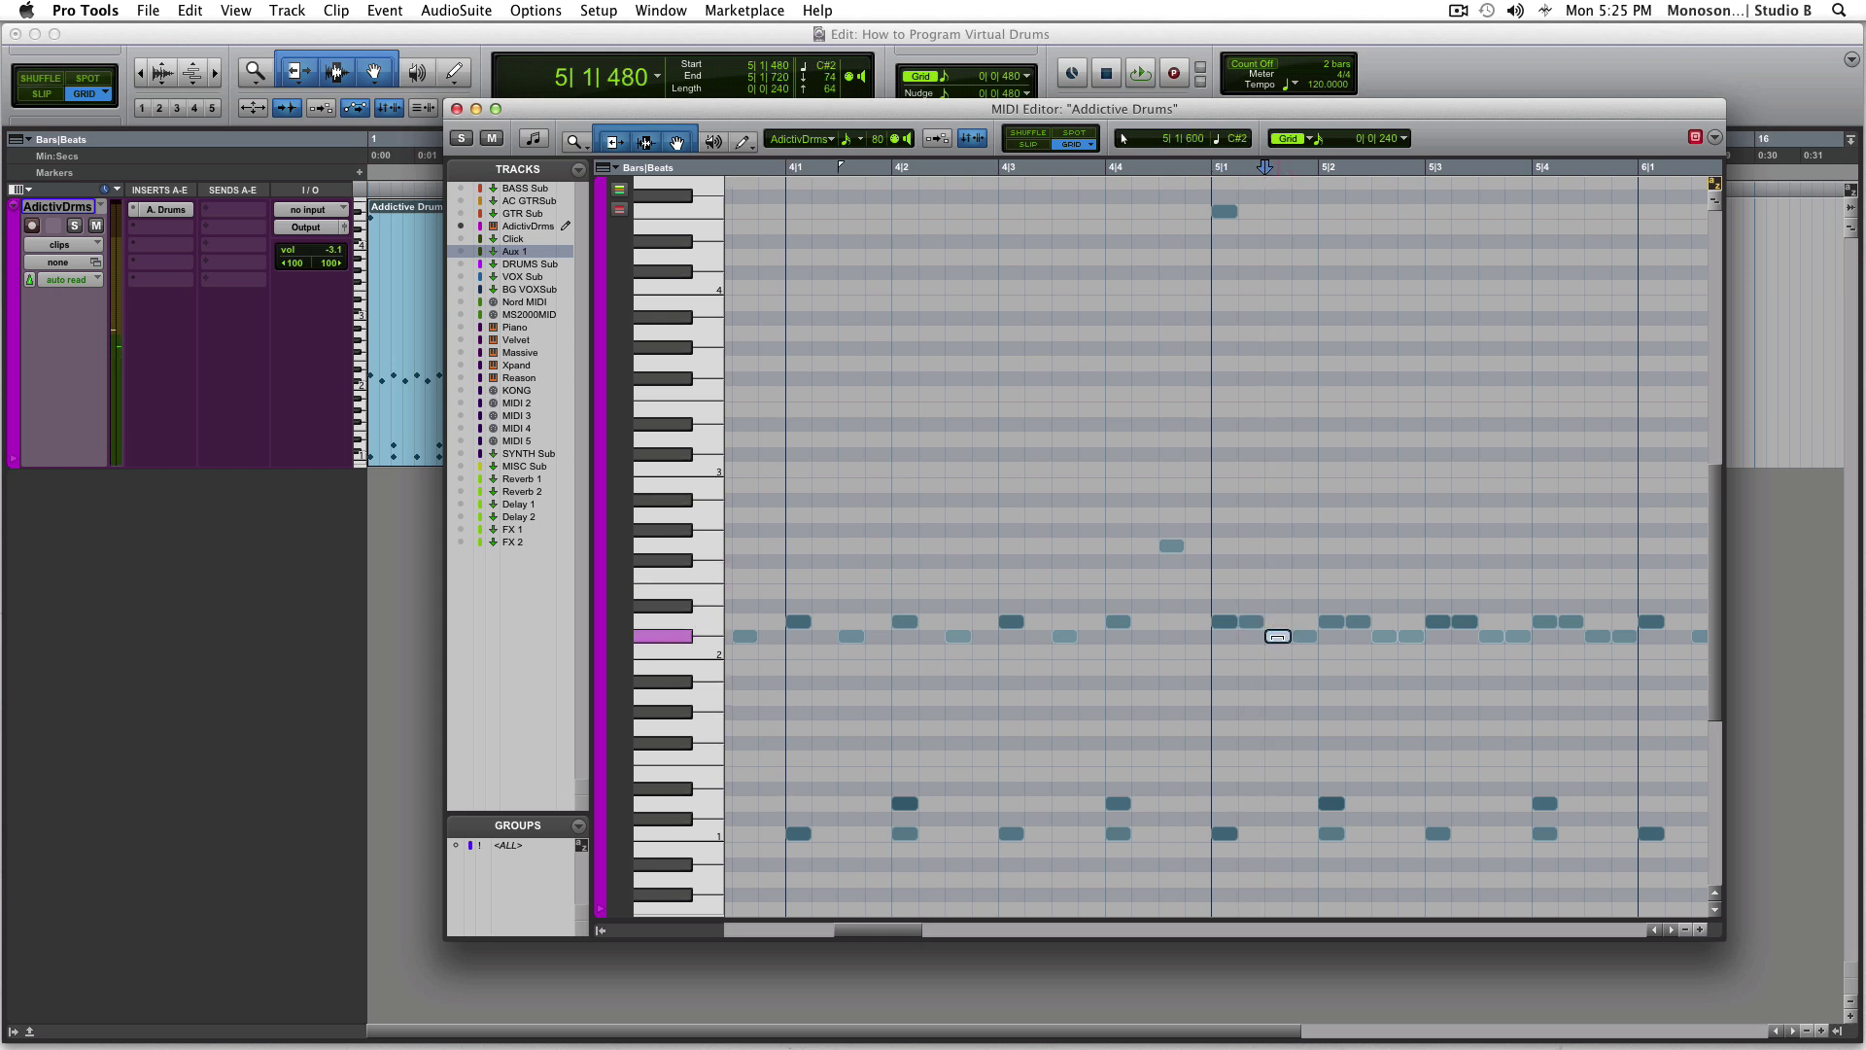
left_click(1263, 666)
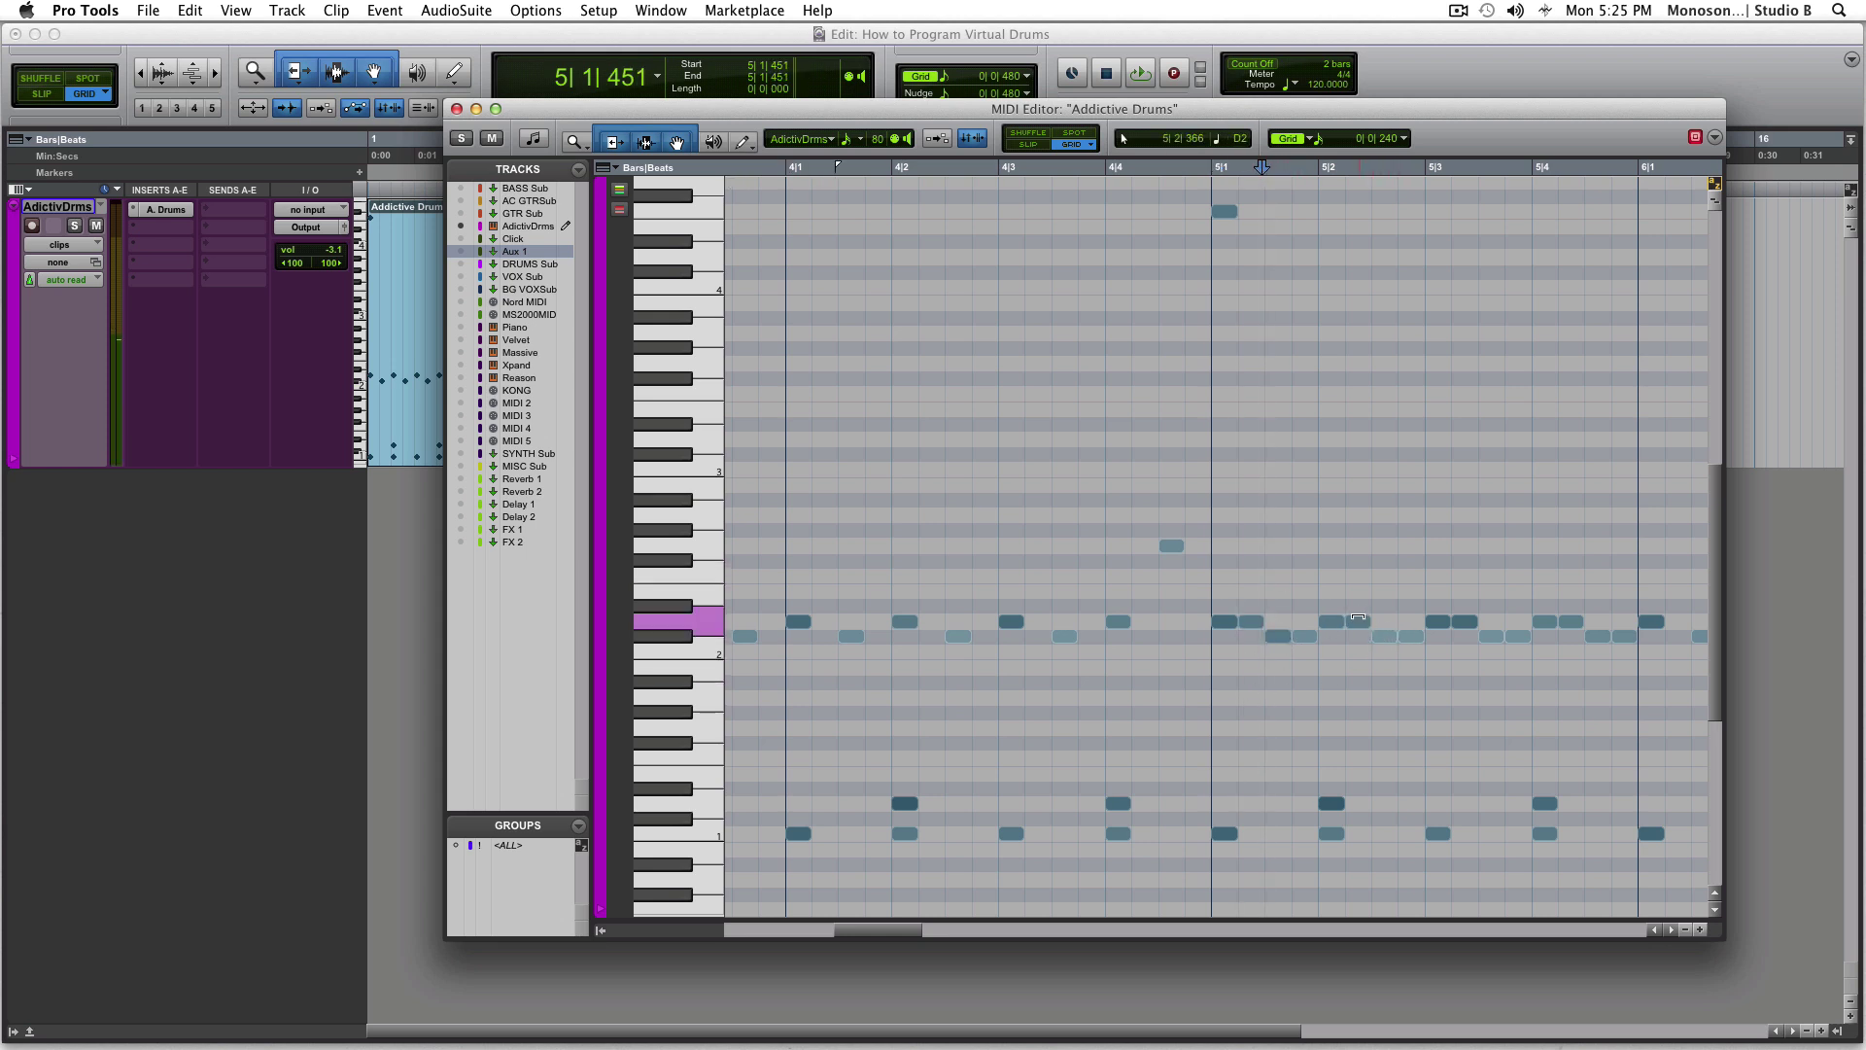
left_click(1356, 619)
left_click(1384, 636)
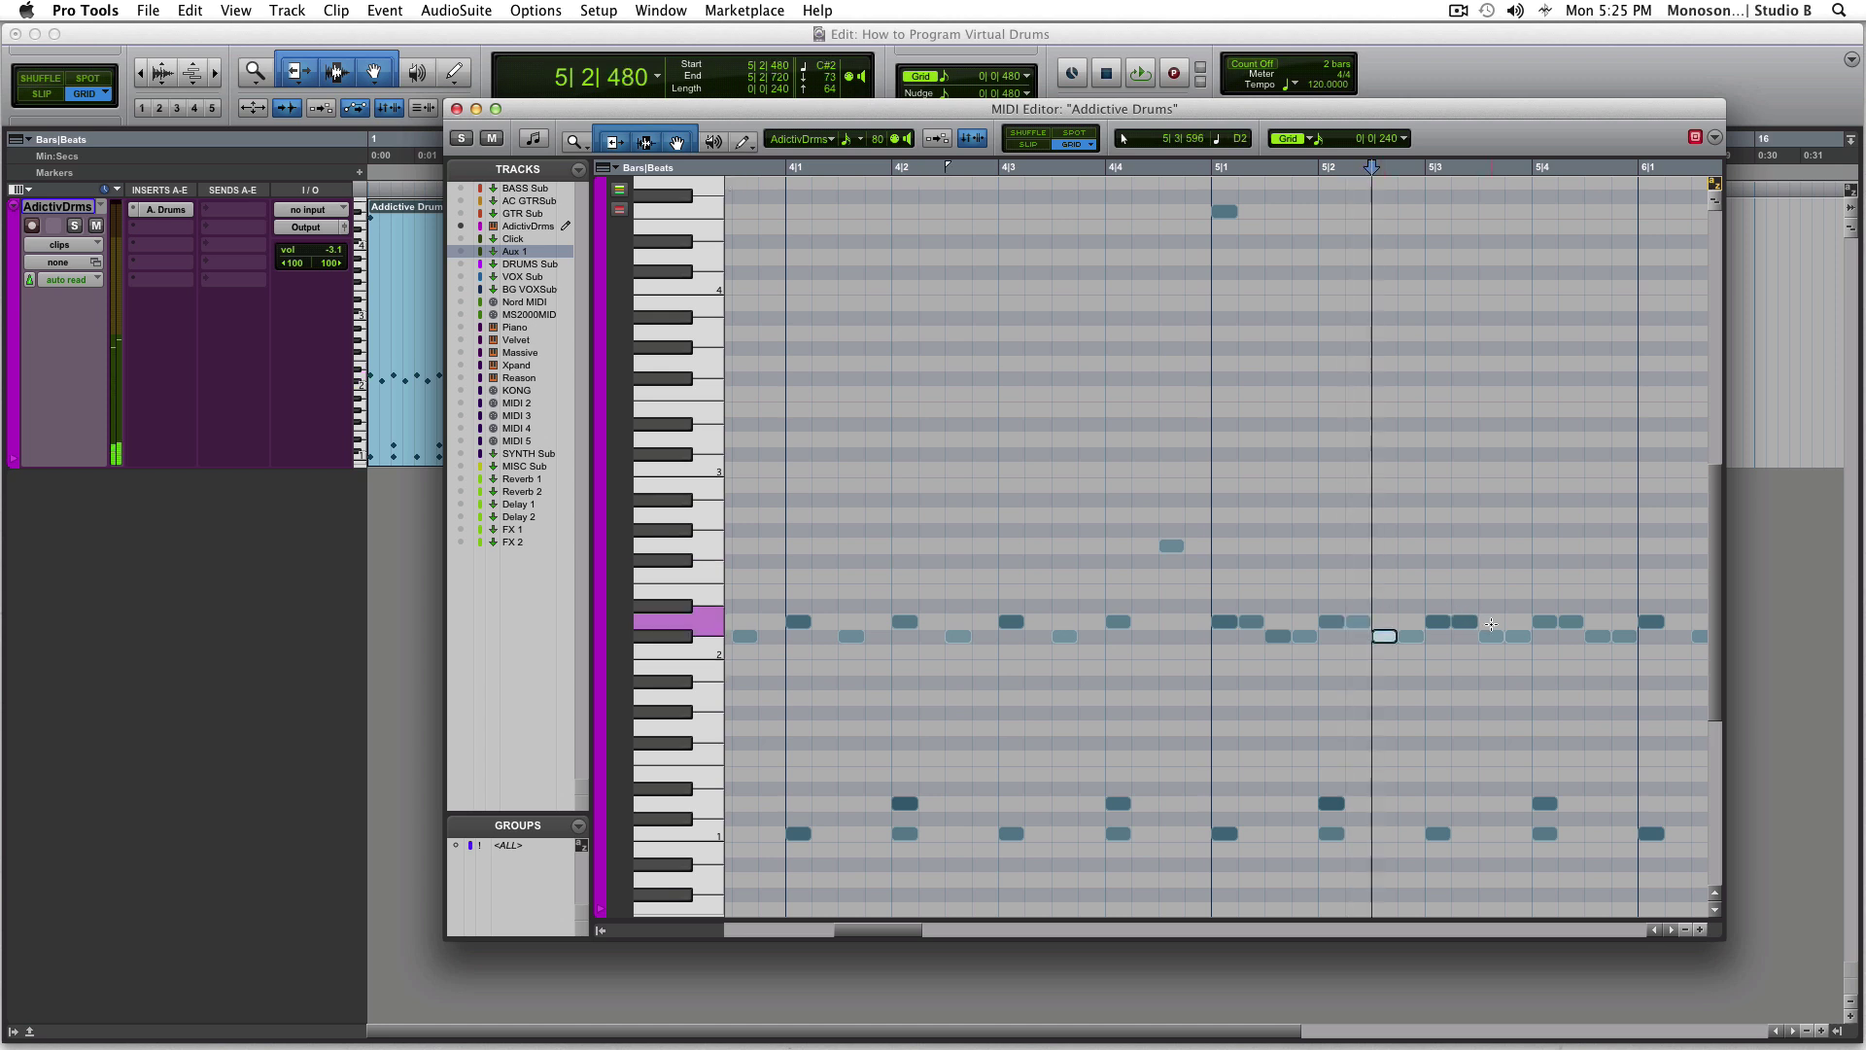
left_click(1466, 622)
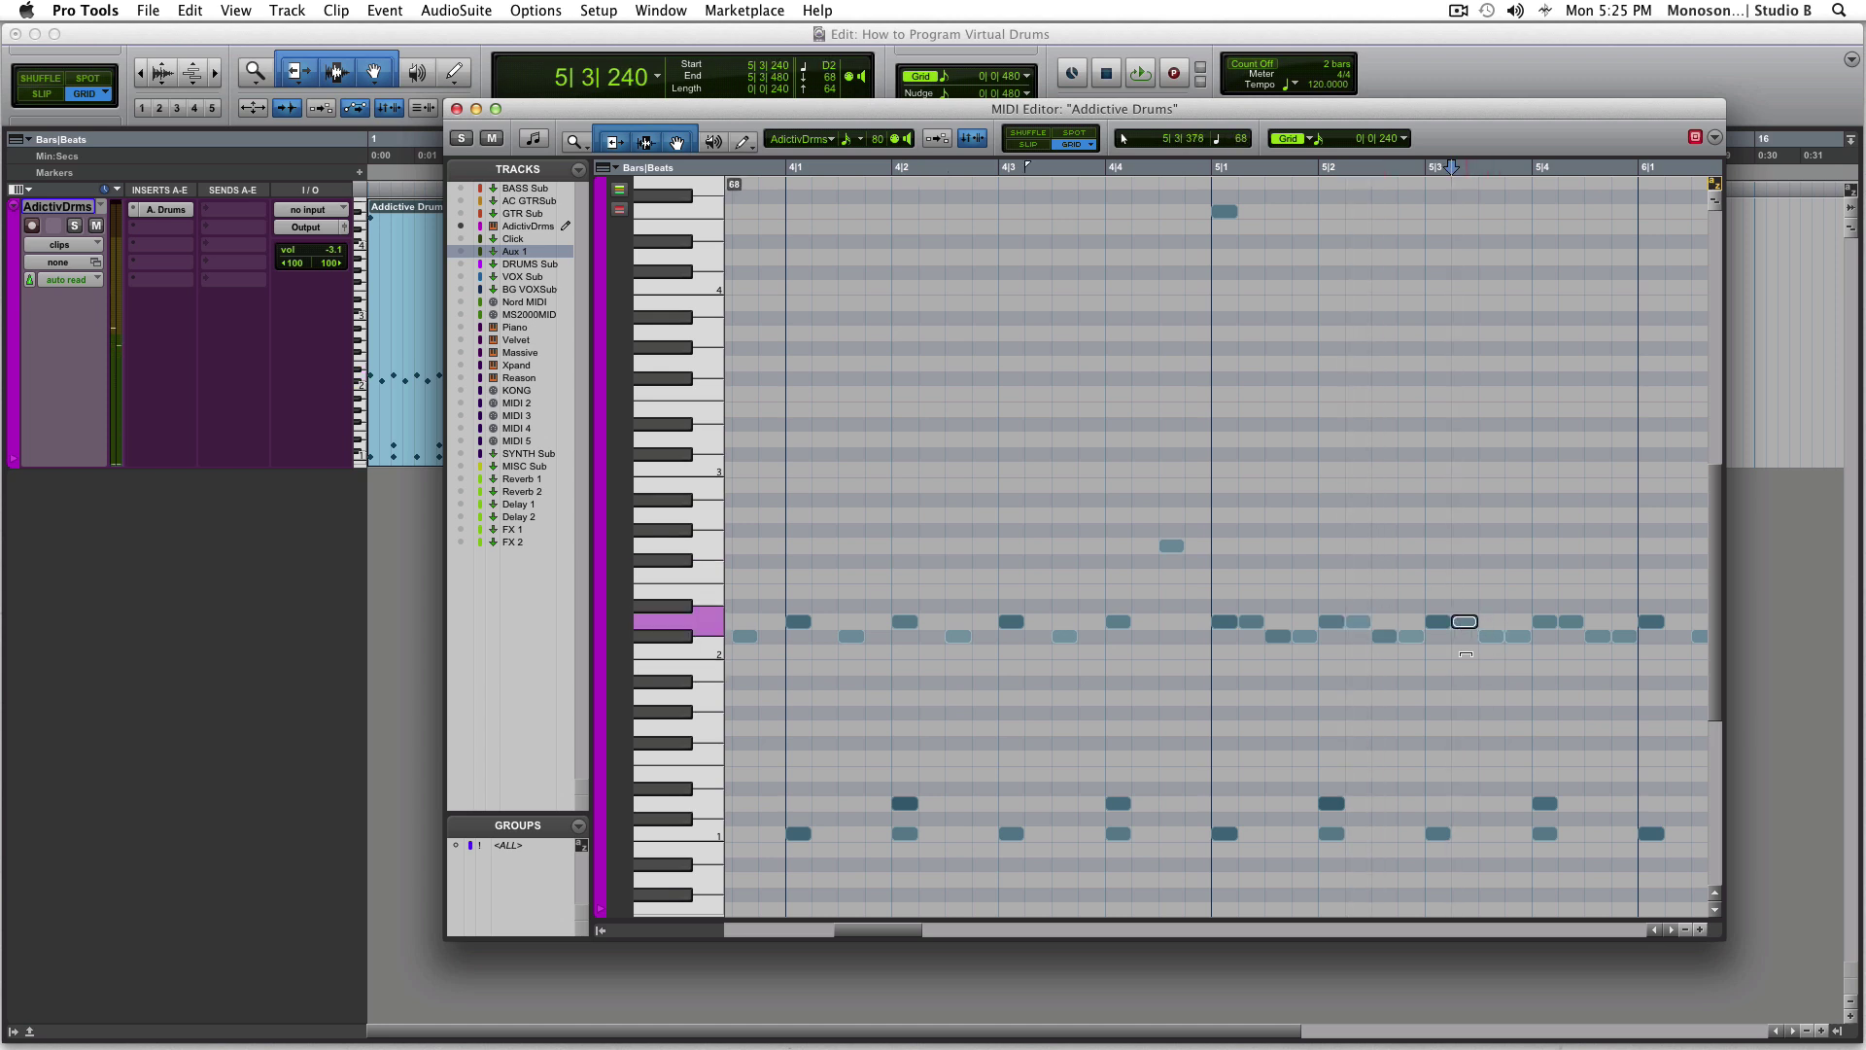
left_click(1492, 636)
left_click(1573, 620)
left_click(1599, 635)
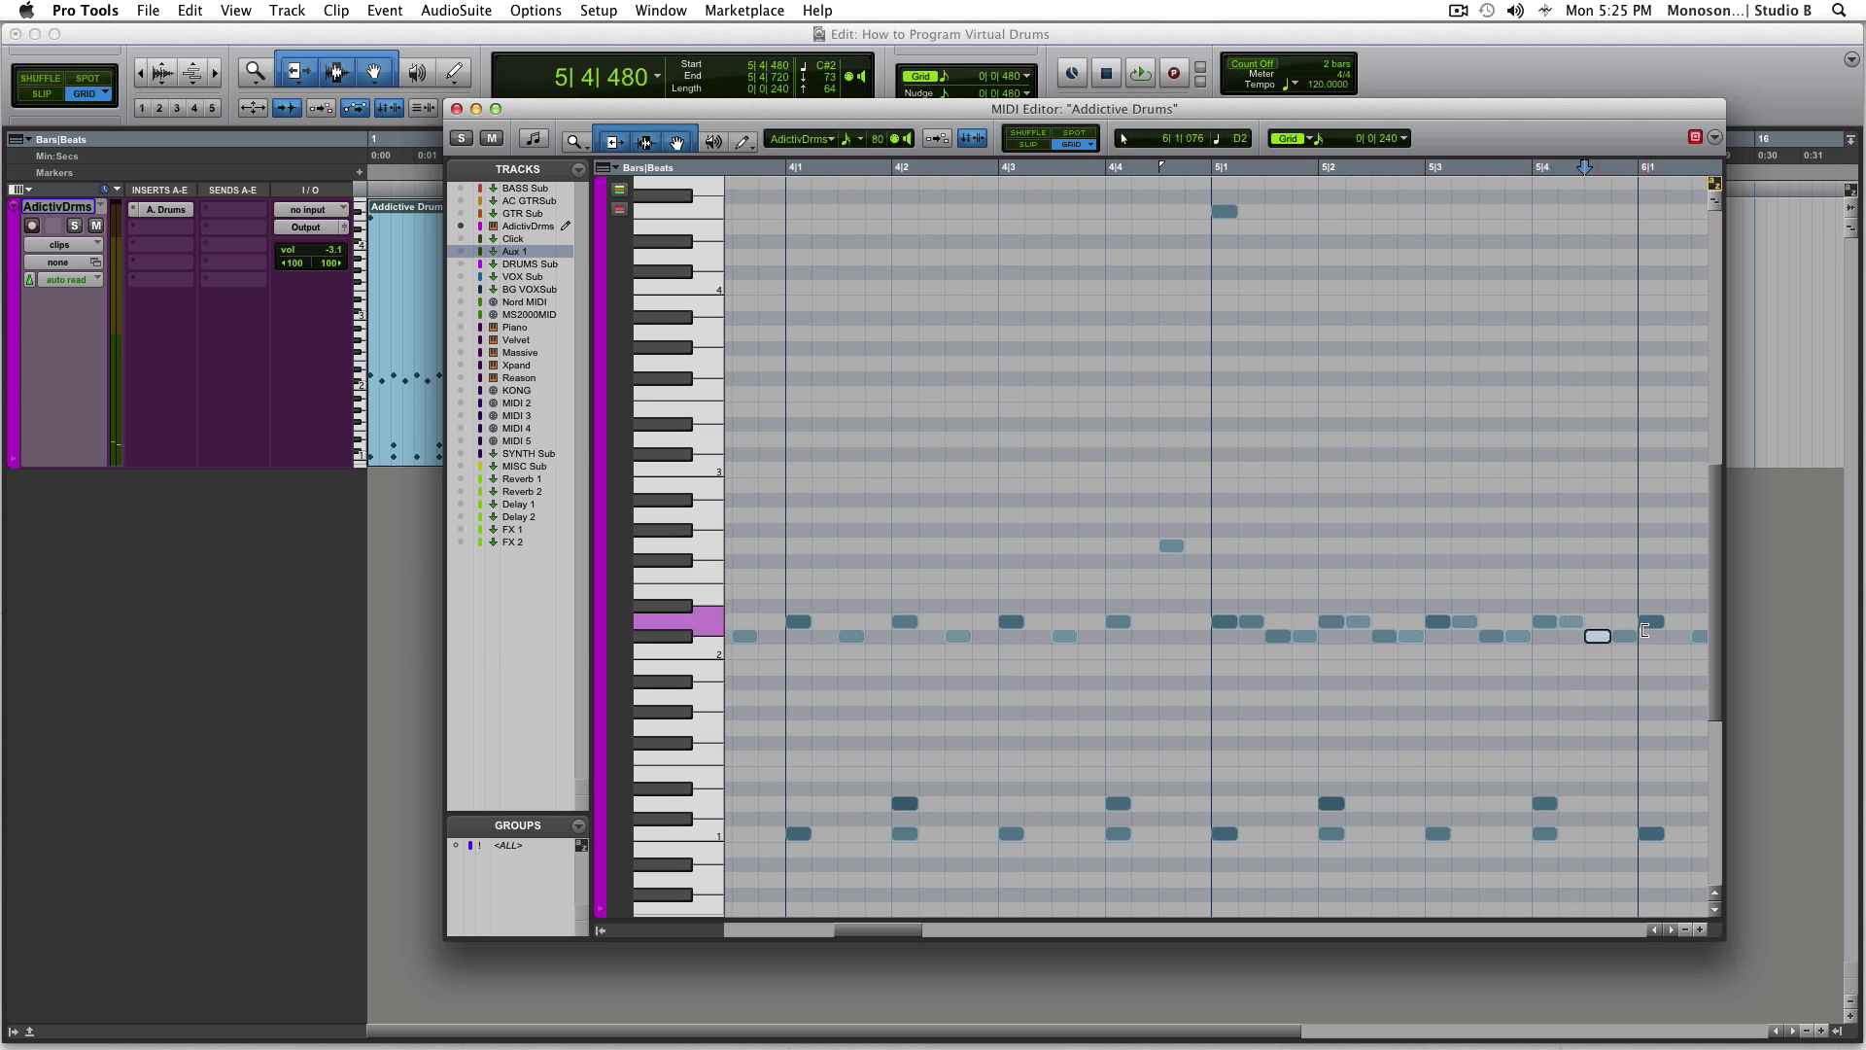
left_click(1147, 658)
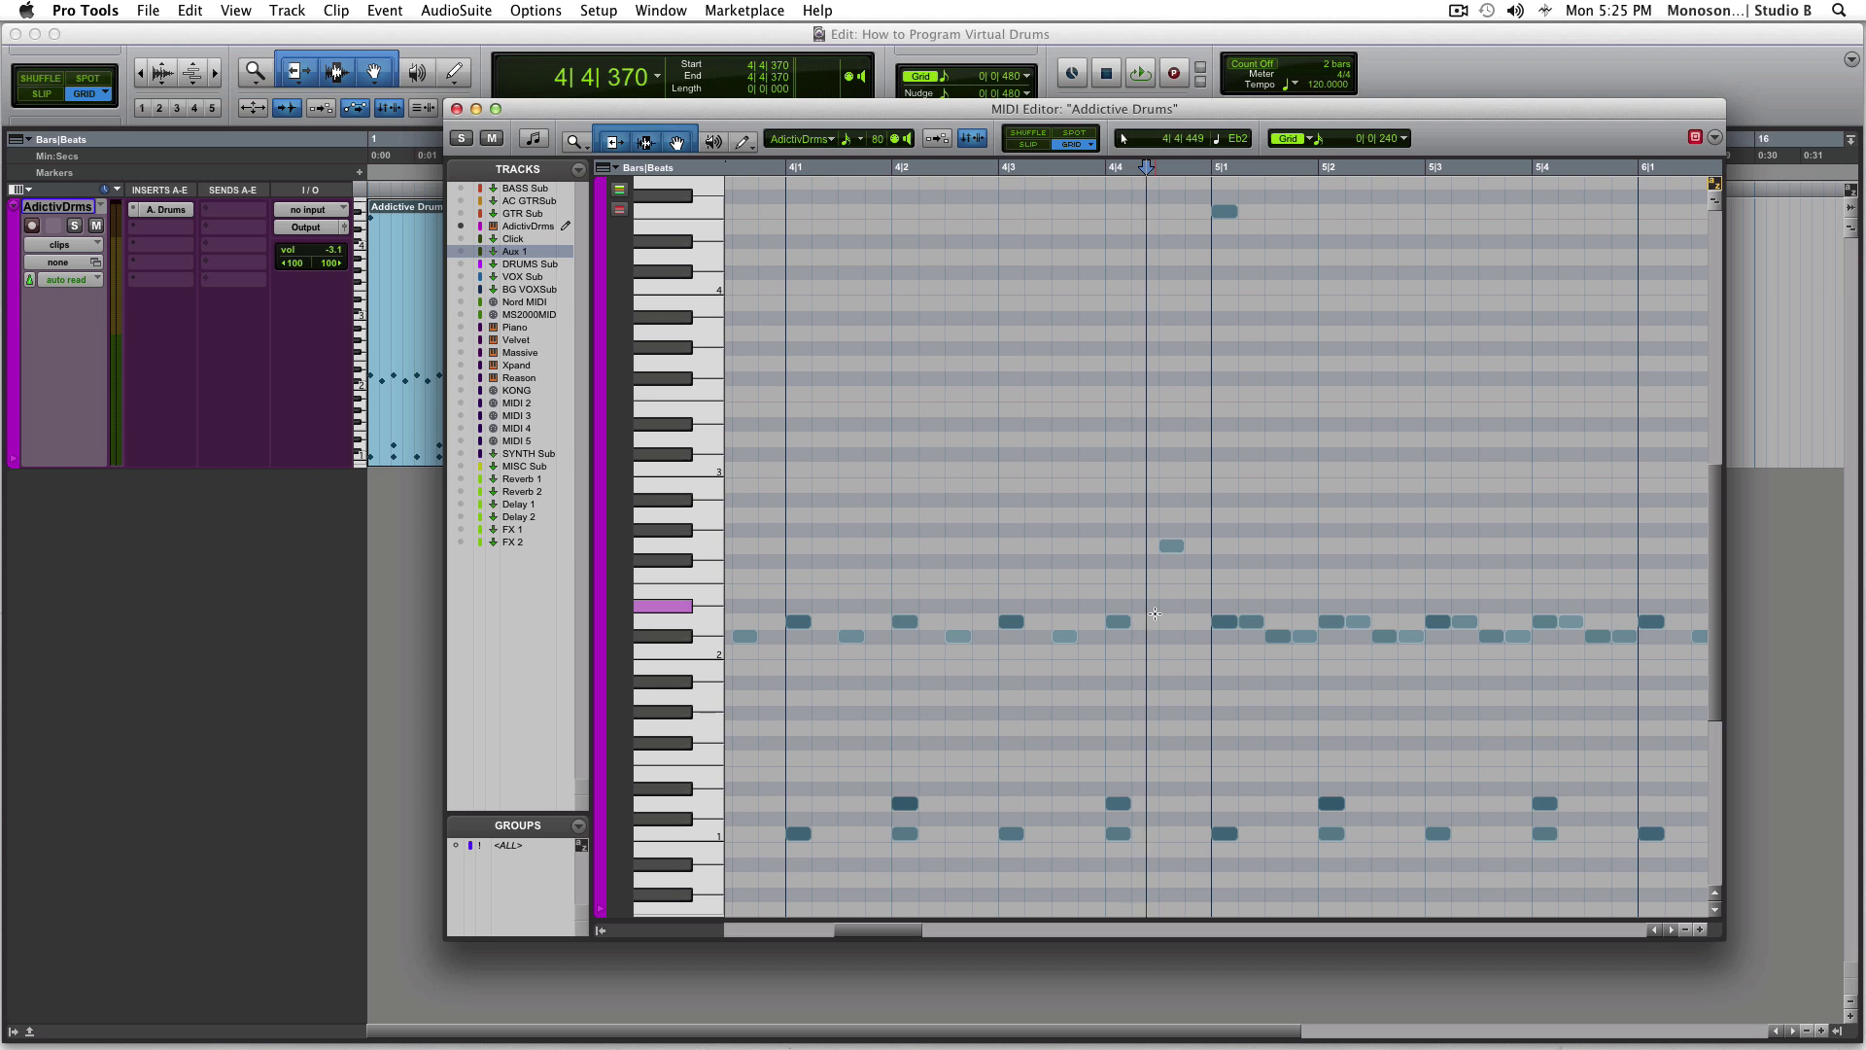
key("space")
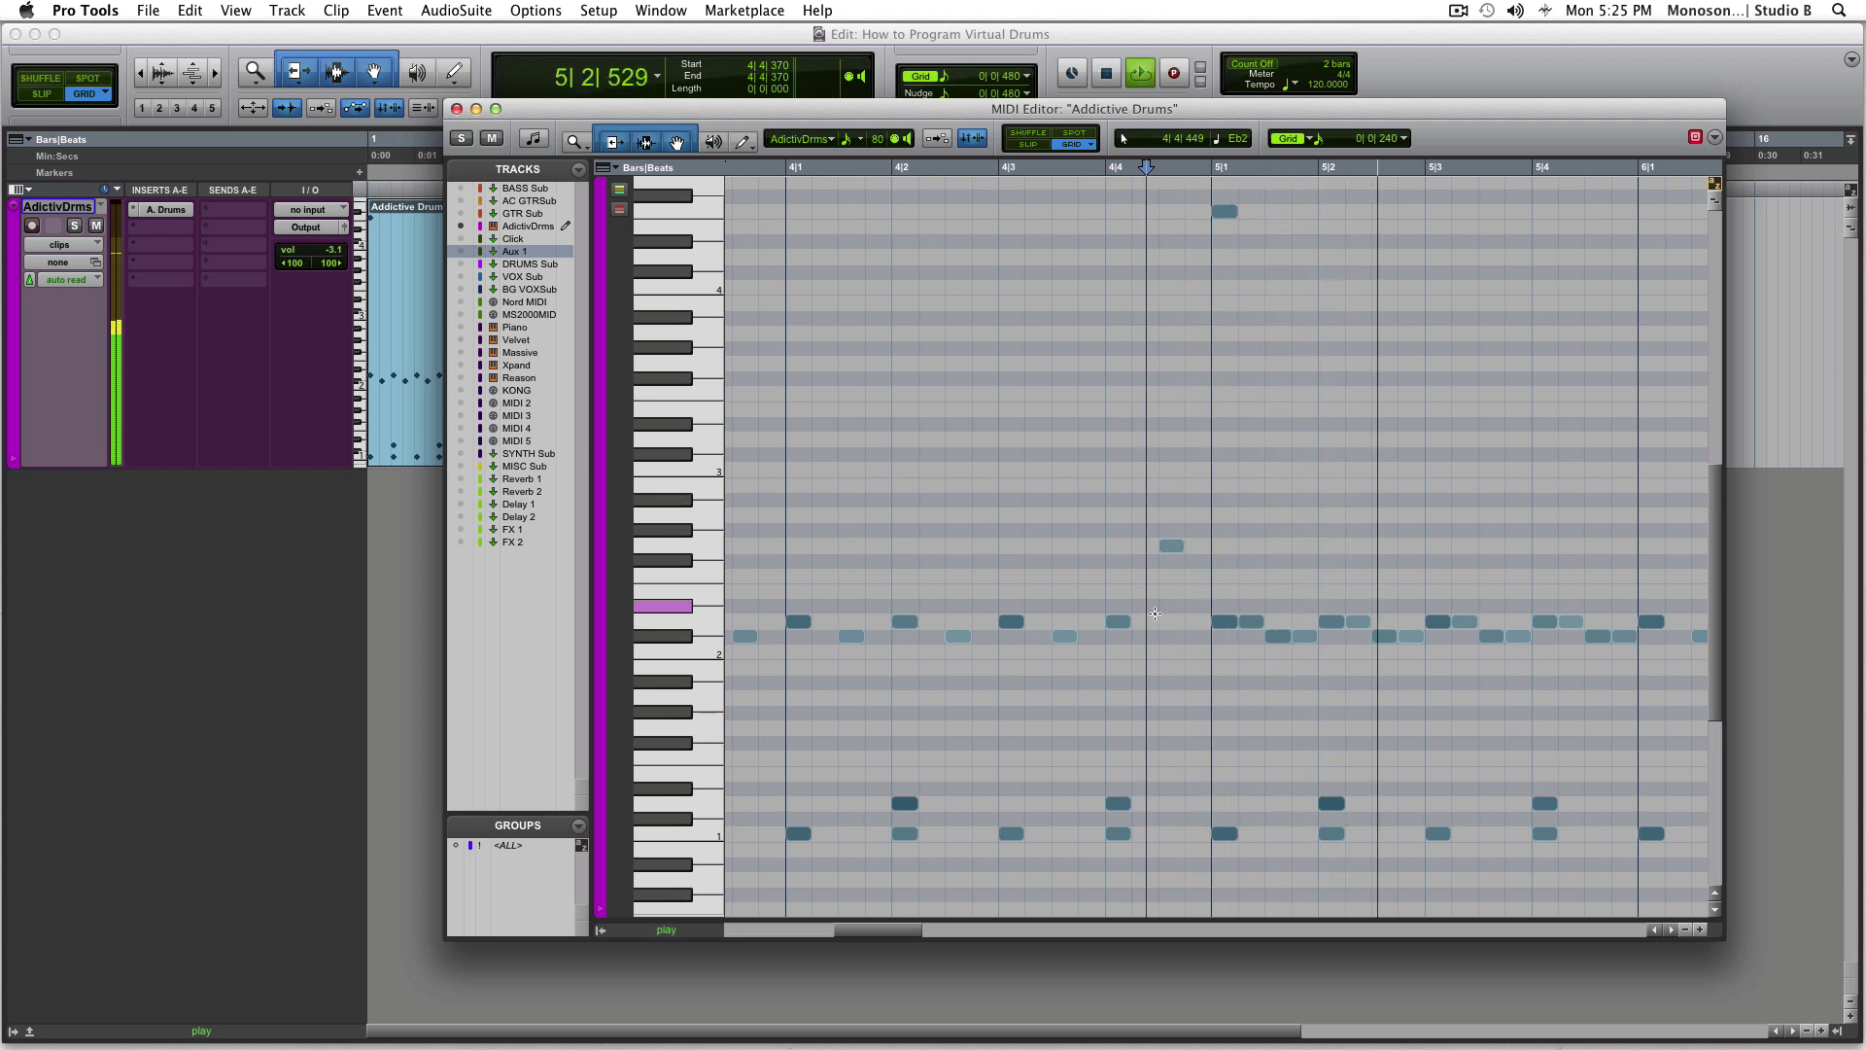
key("super+bracketleft")
key("super+bracketleft")
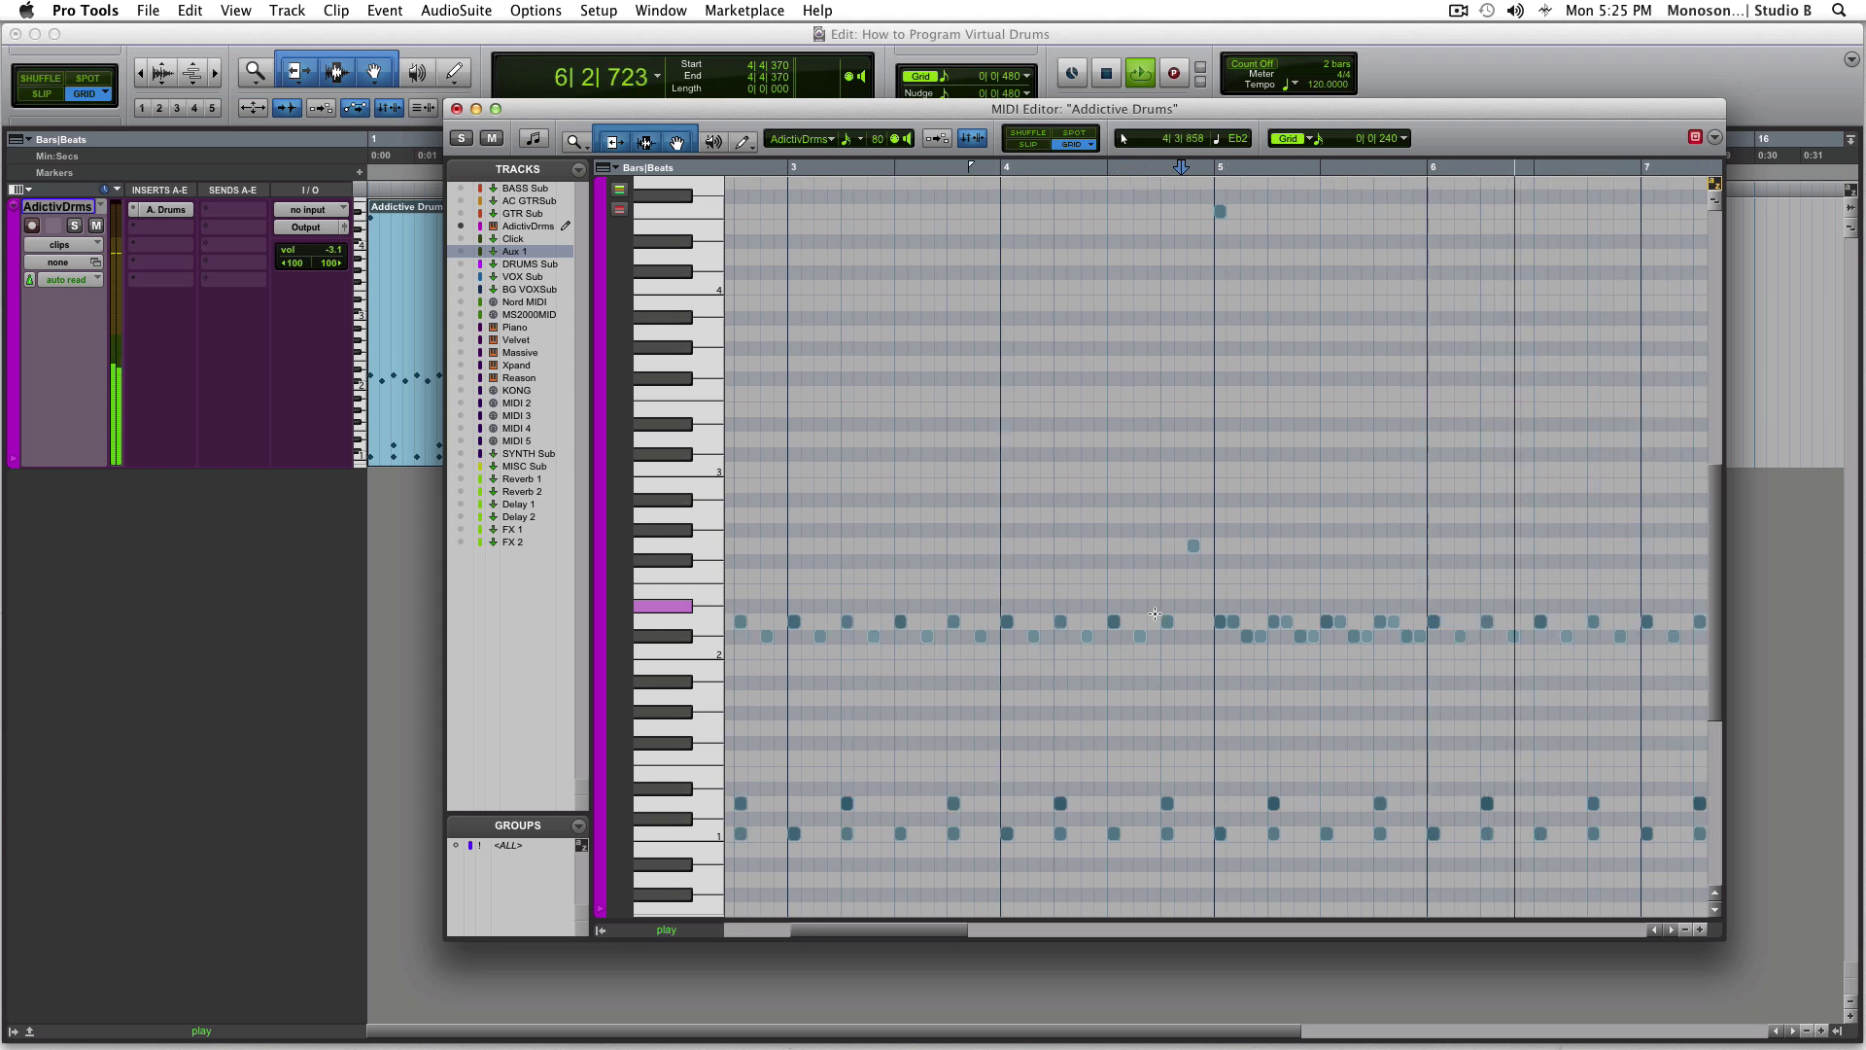
key("space")
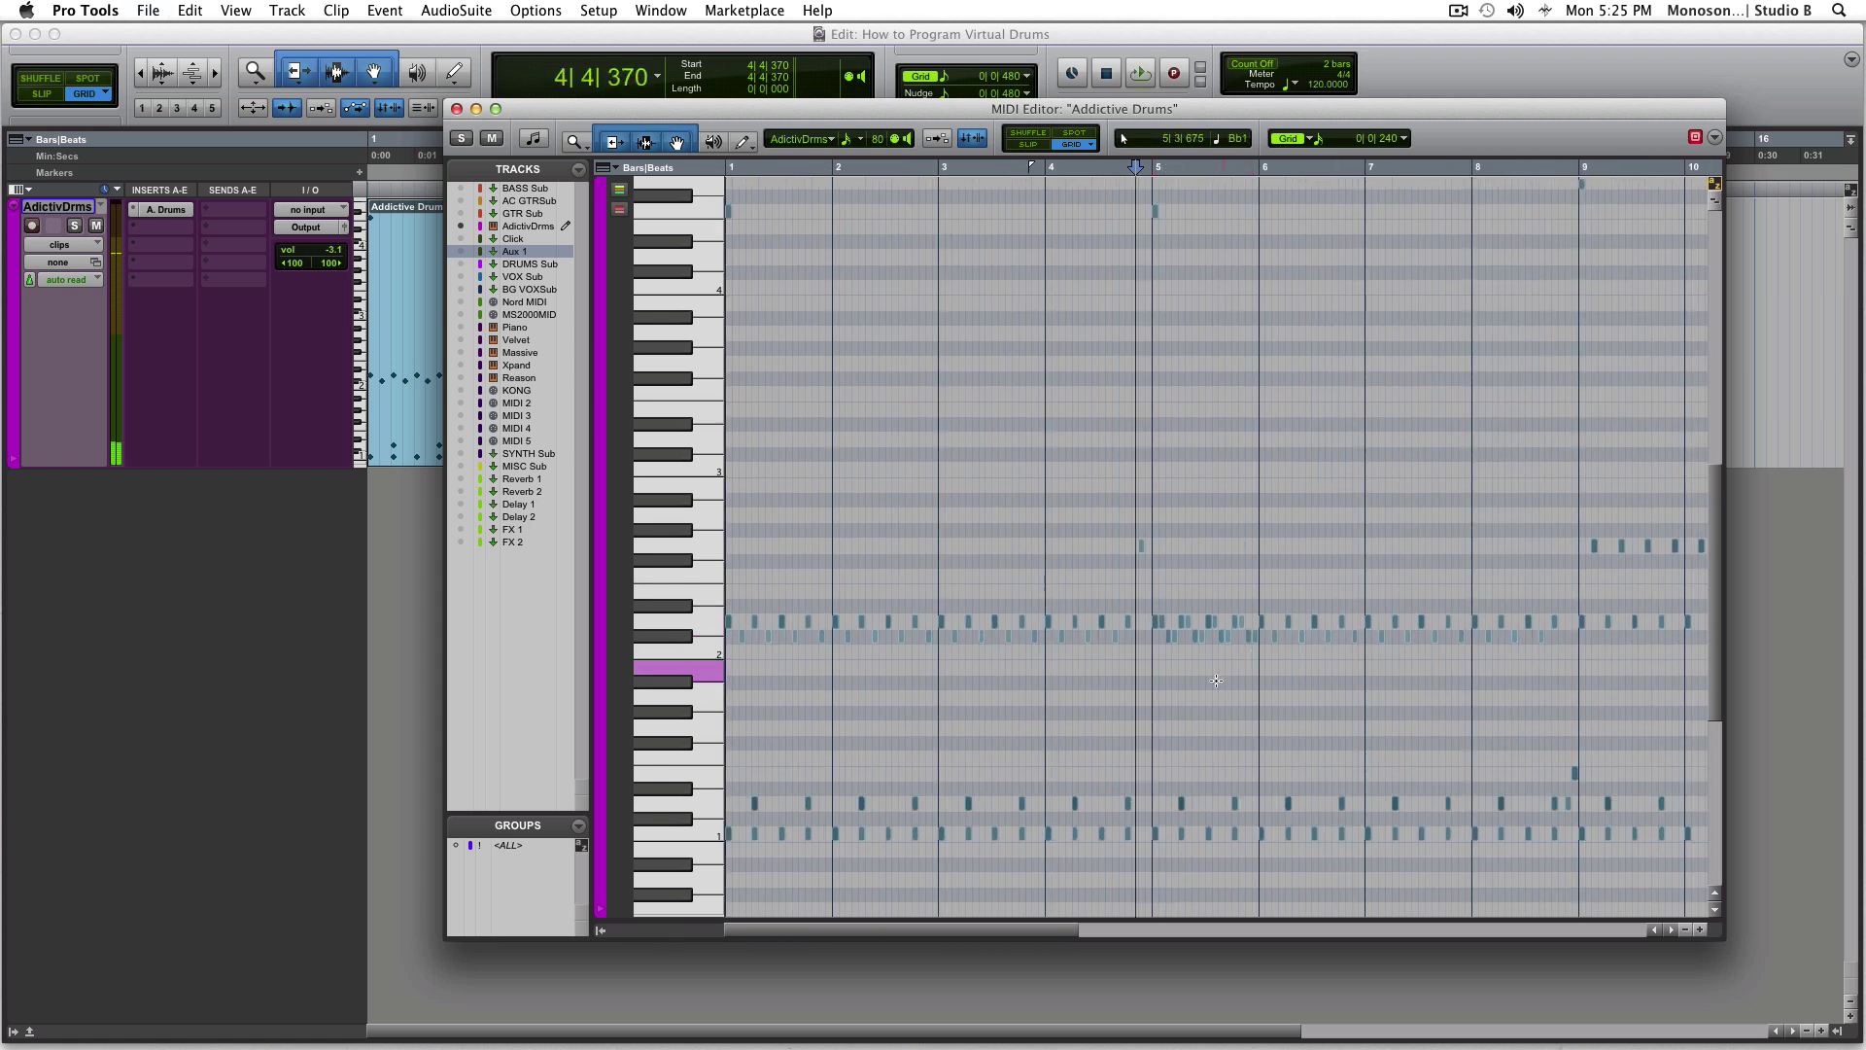
Switch to Slip mode and nudge bar 5's hi-hats at 5|2|240, beat 3 and beat 4 off the grid
left_click(1212, 678)
key("super+bracketright")
key("super+bracketright")
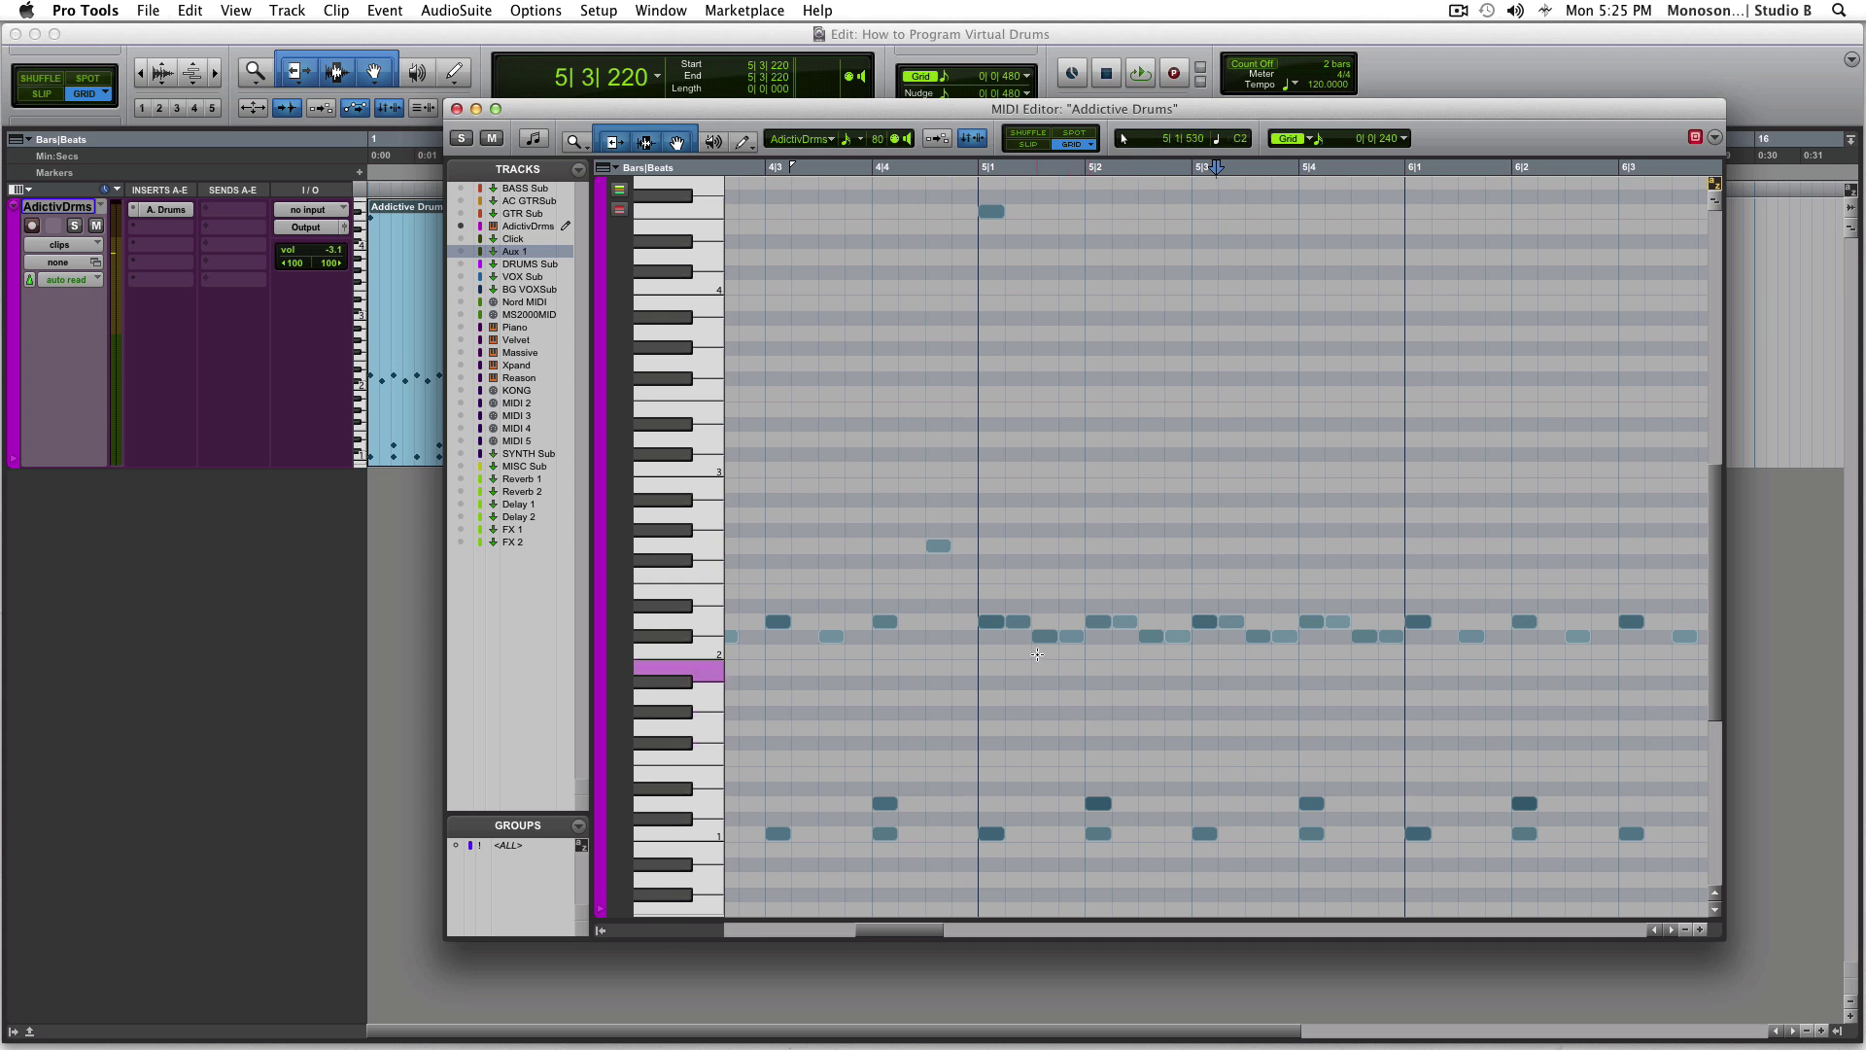
key("super+bracketright")
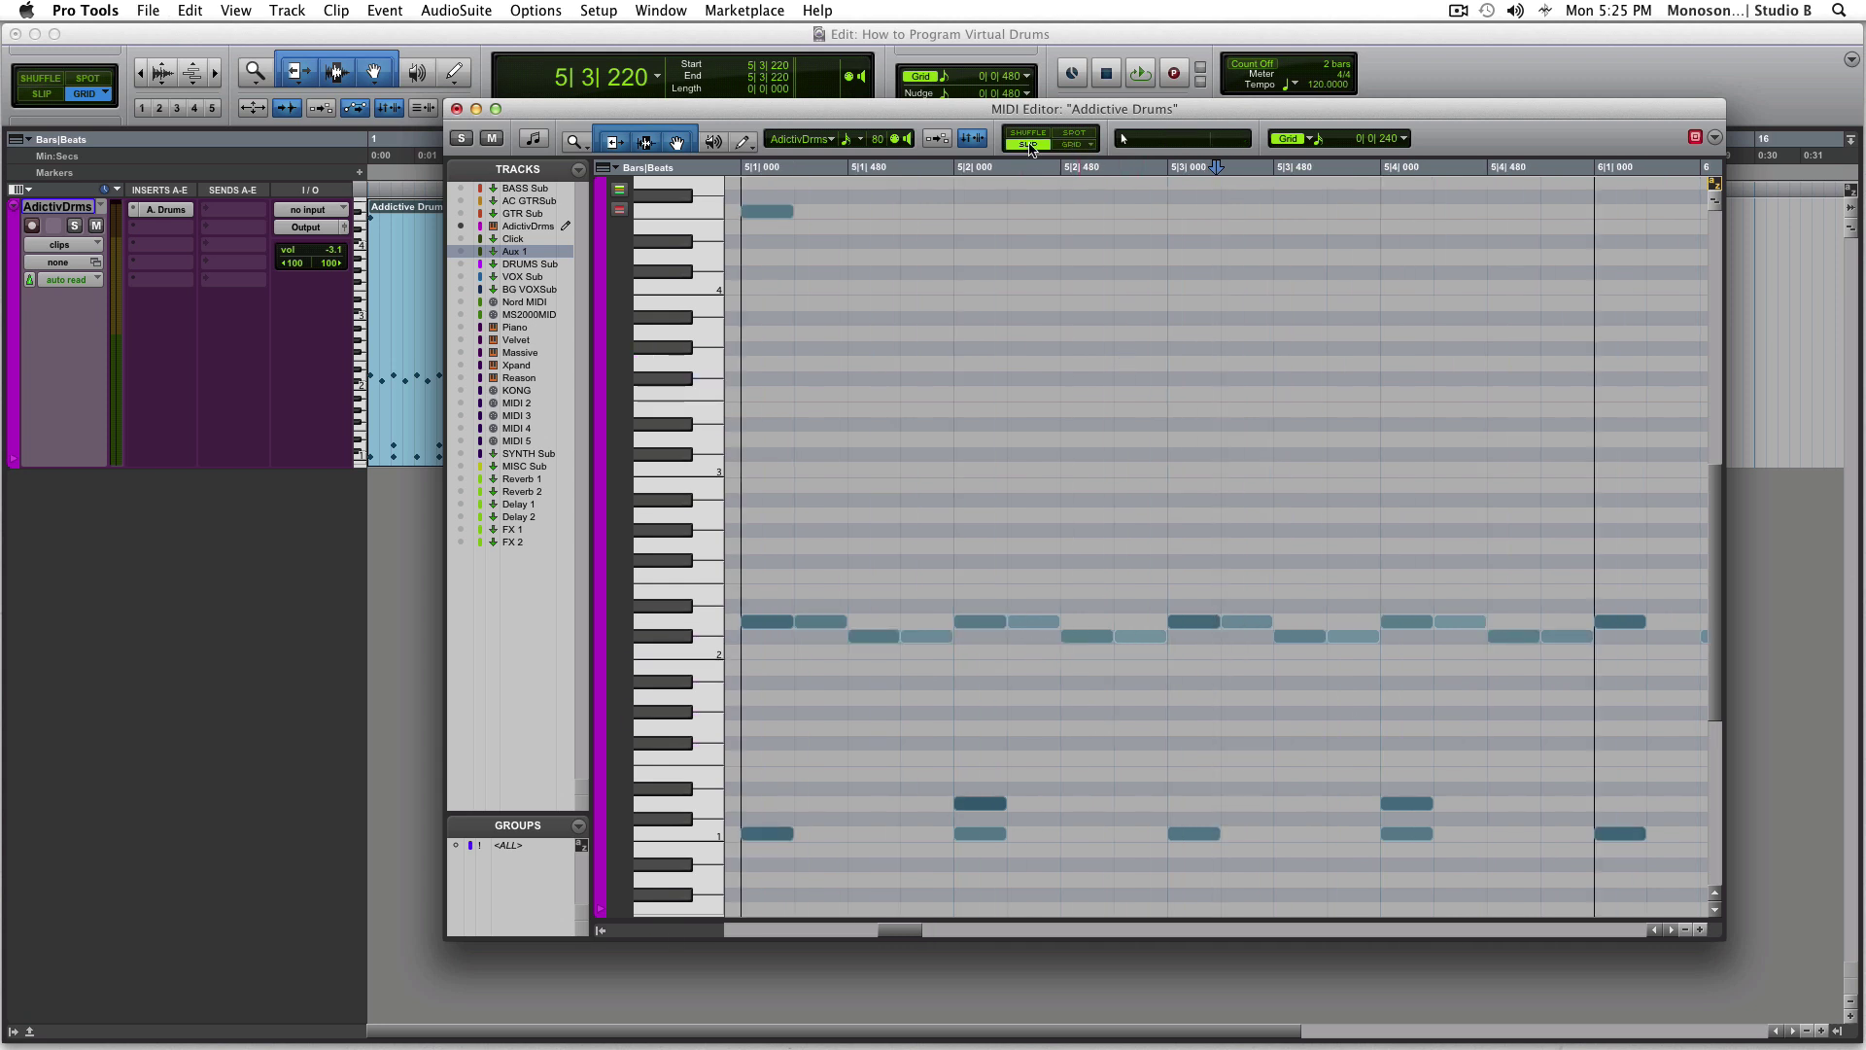
left_click(1032, 145)
mouse_move(1040, 624)
left_mouse_down()
mouse_move(1138, 638)
mouse_move(1034, 627)
left_mouse_up()
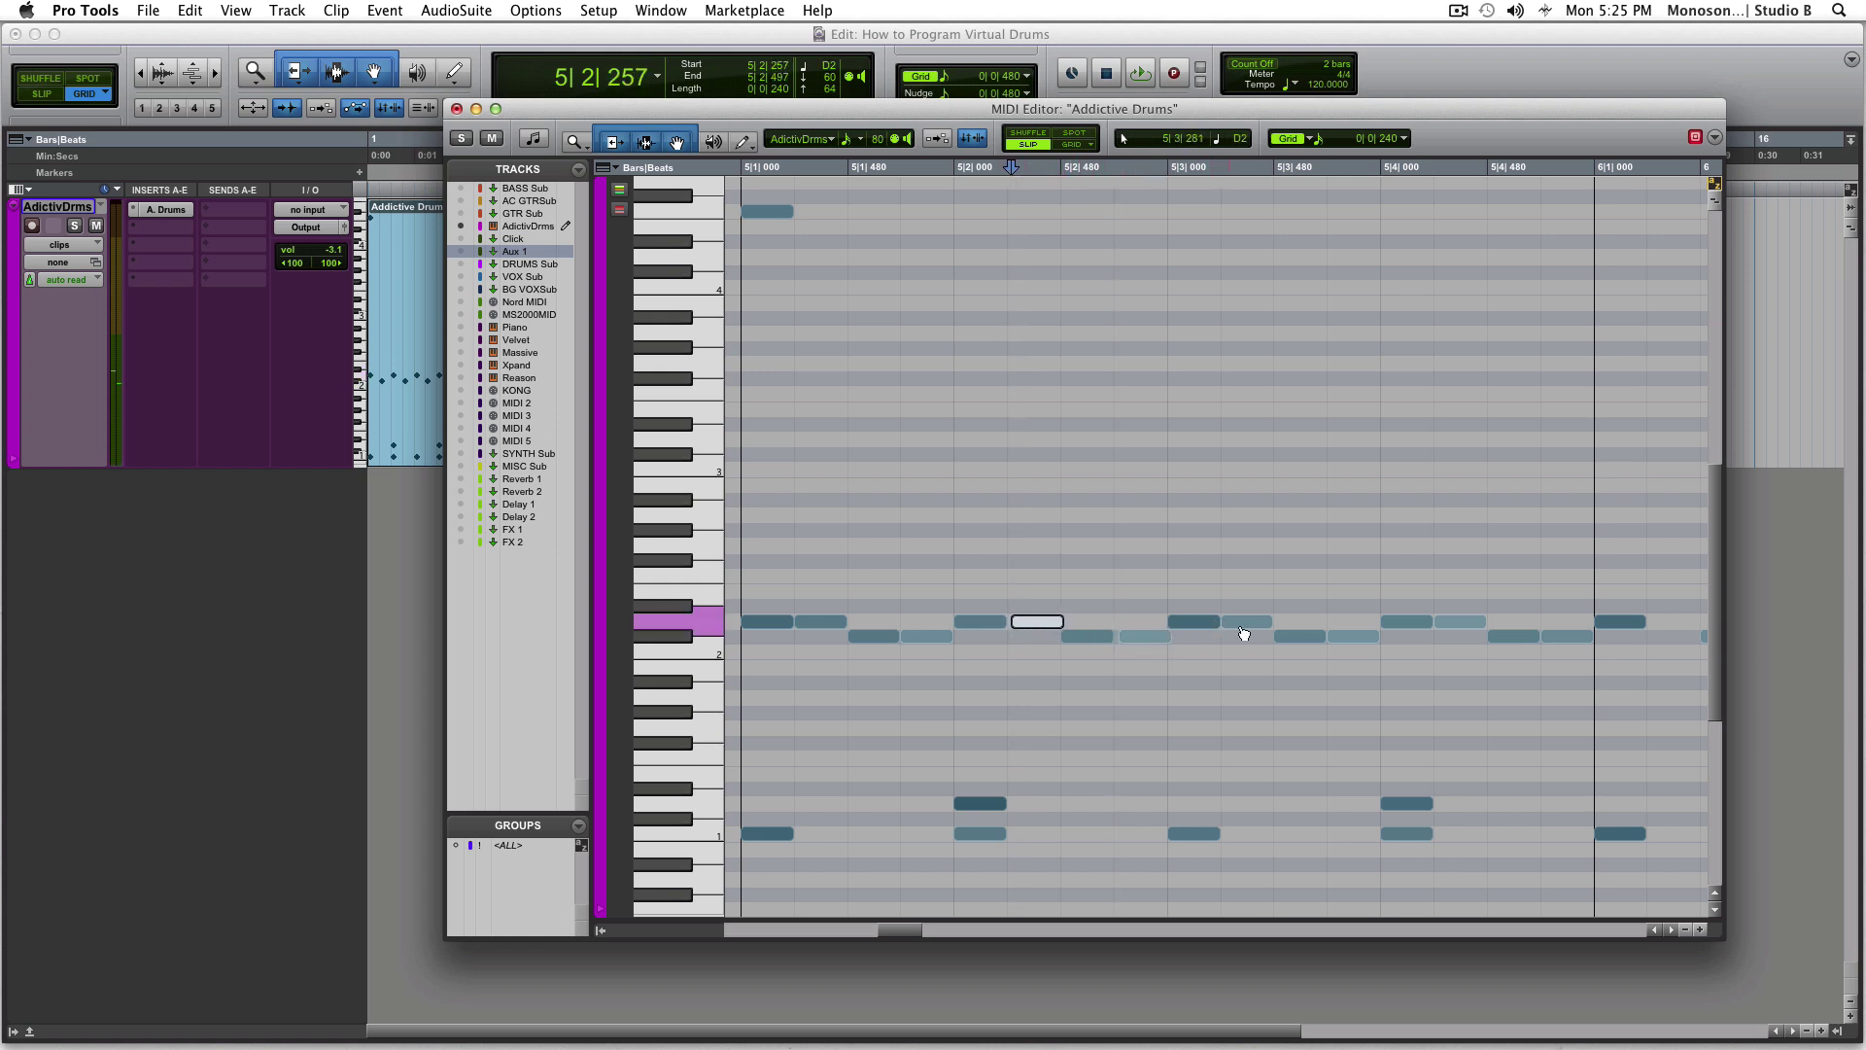
left_click_drag(1246, 633, 1299, 638)
left_click(1417, 629)
left_click_drag(1416, 629, 1404, 625)
Push the beat-2 snare in bar 5 slightly late and play back the nudged bar
left_click(1409, 805)
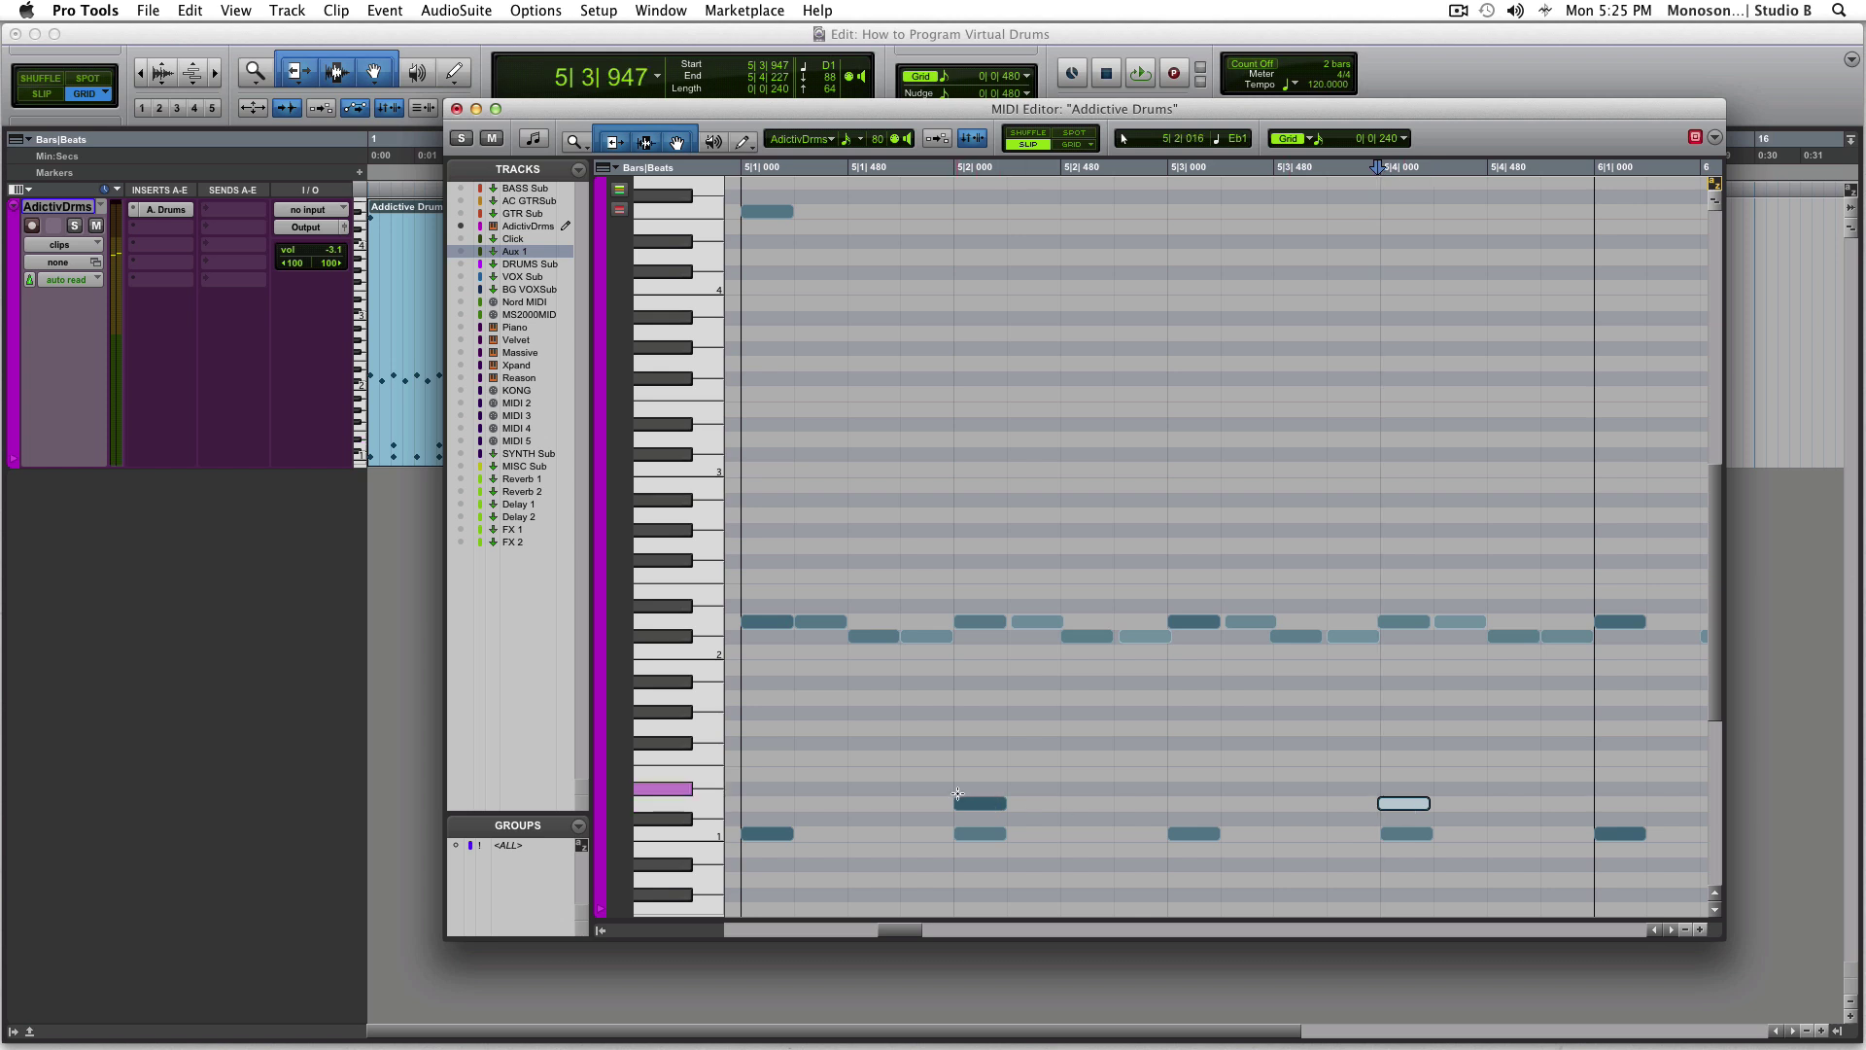
left_click(979, 803)
left_click_drag(980, 804, 983, 804)
key("super+bracketleft")
left_click(934, 657)
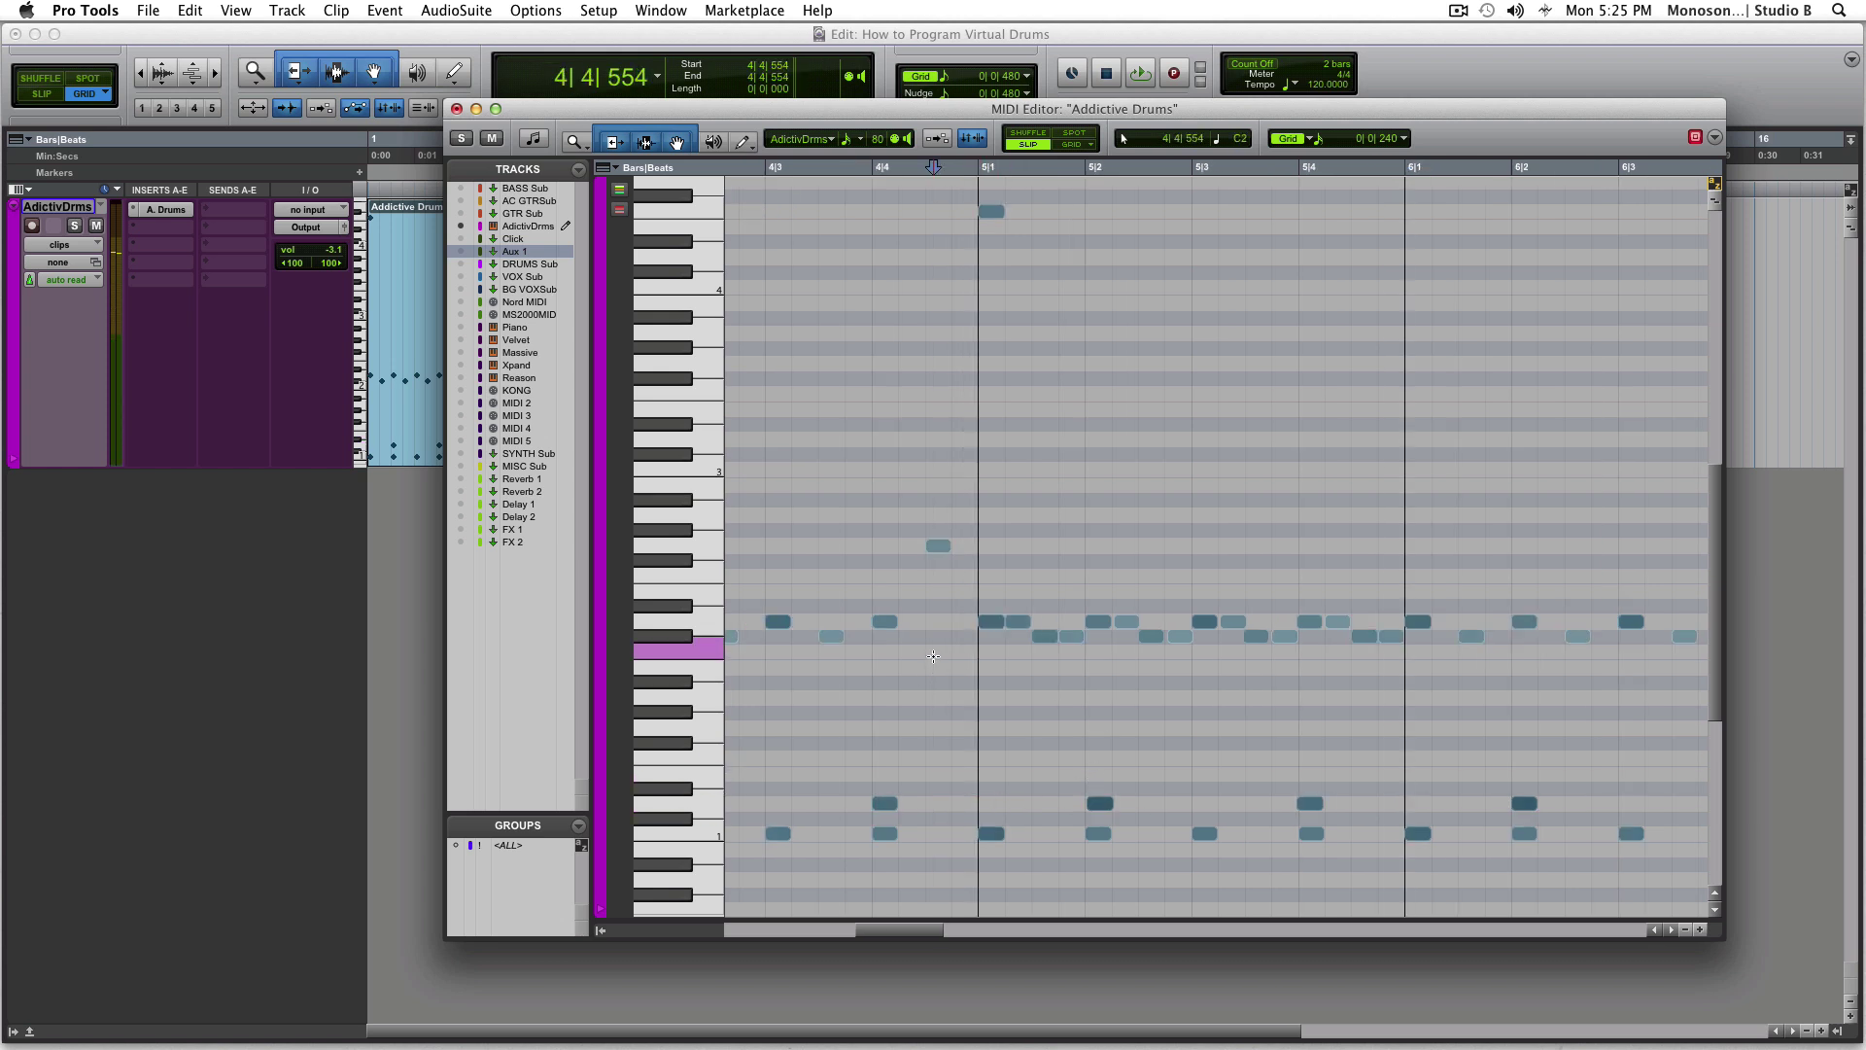
key("space")
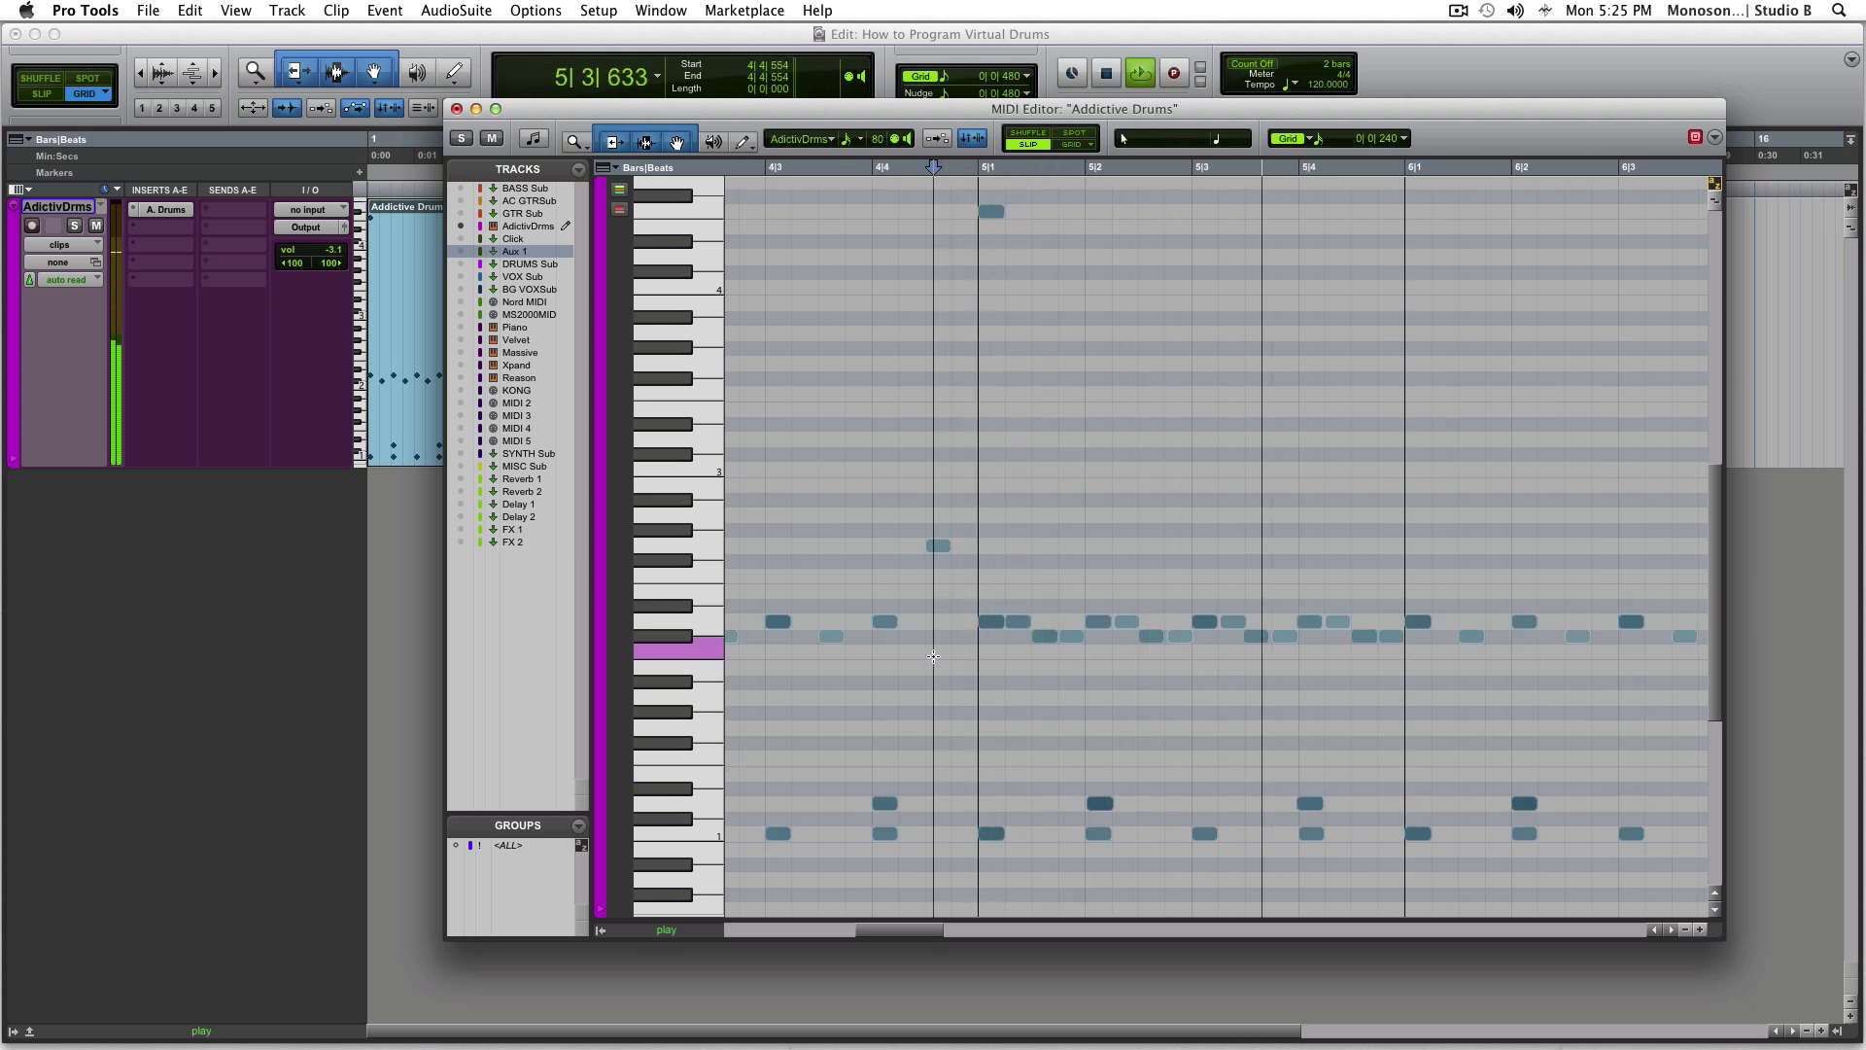
key("space")
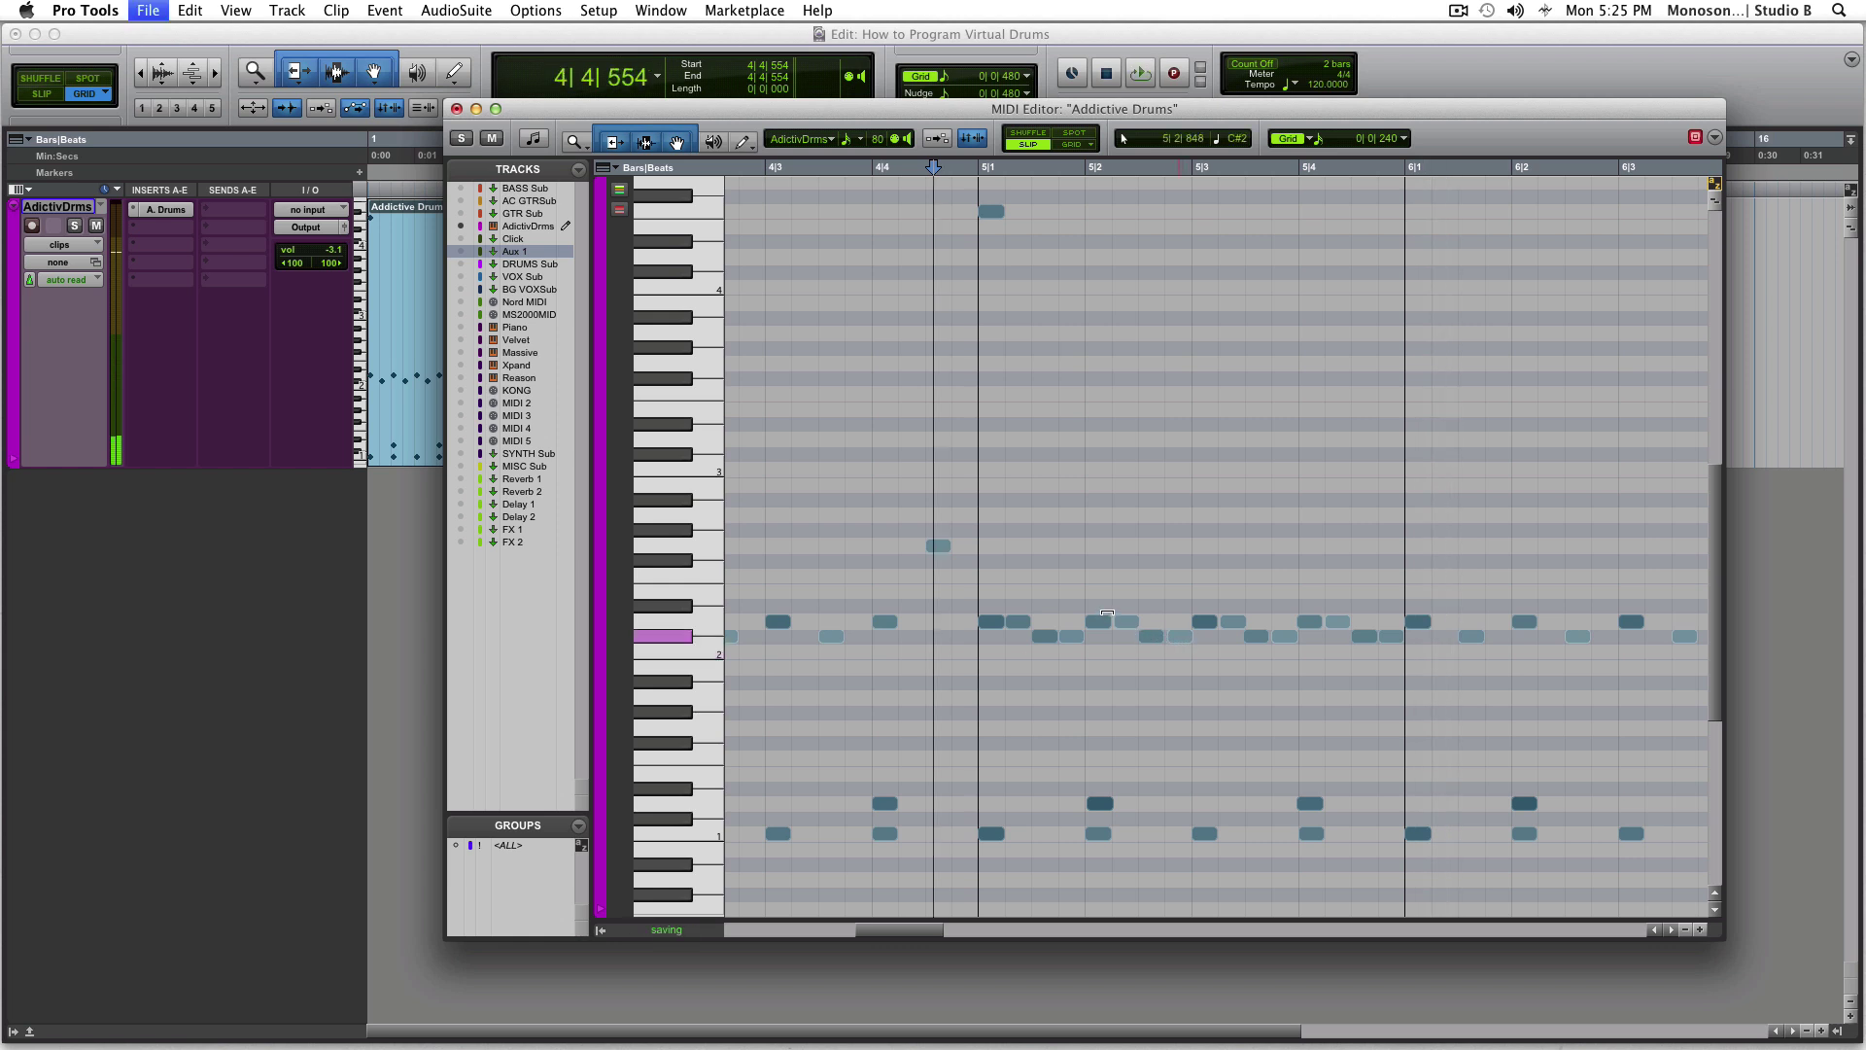
Close the MIDI Editor to show all twelve clips in the Edit window
key("super+w")
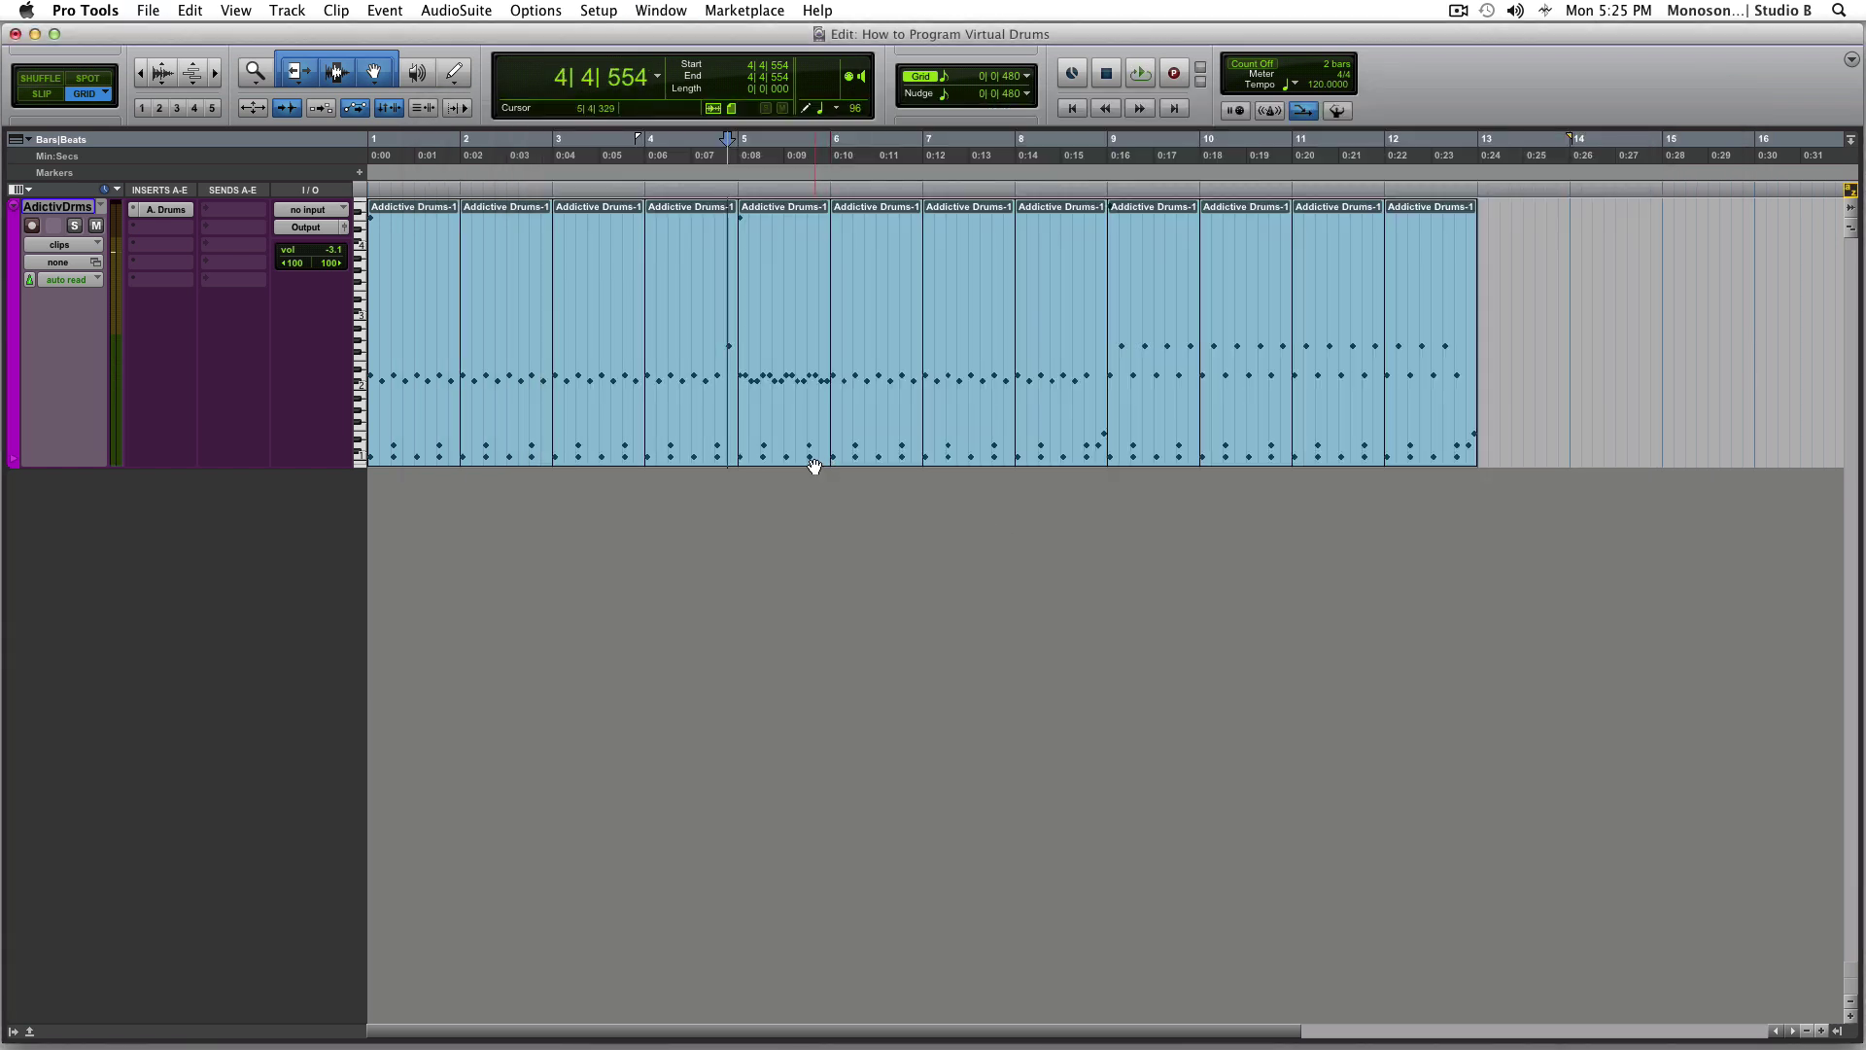